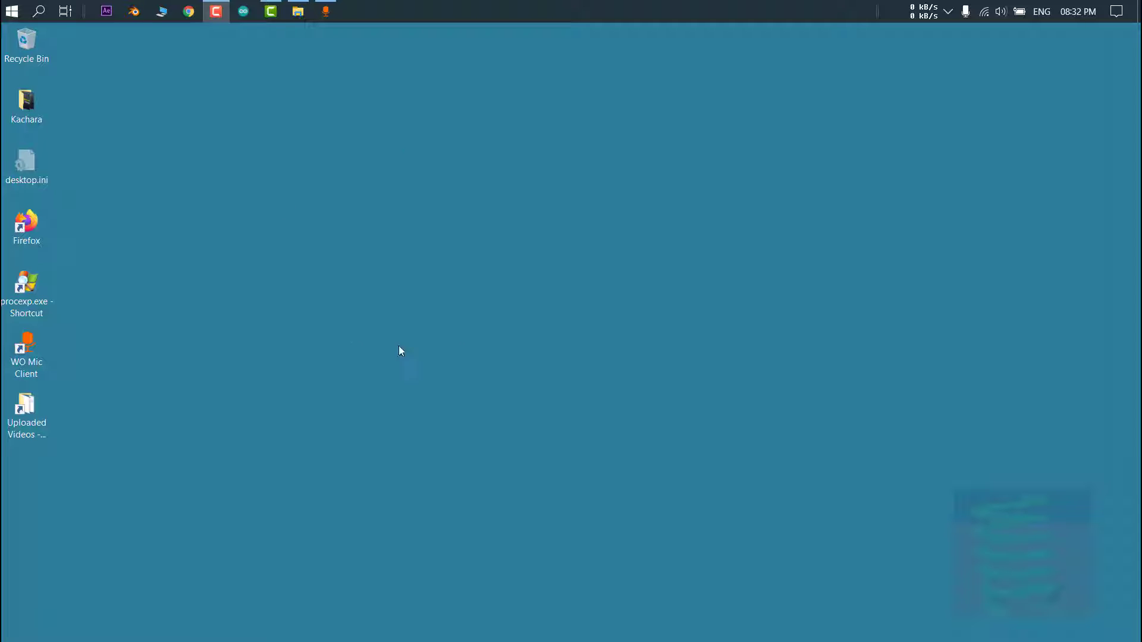
left_click(369, 220)
right_click(401, 139)
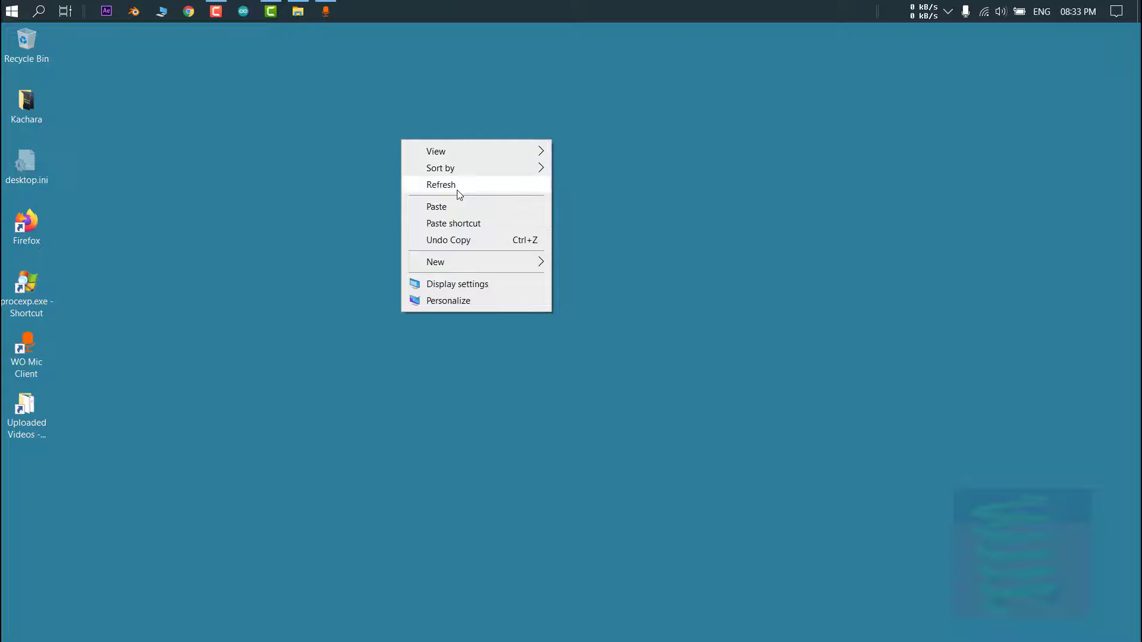
left_click(426, 178)
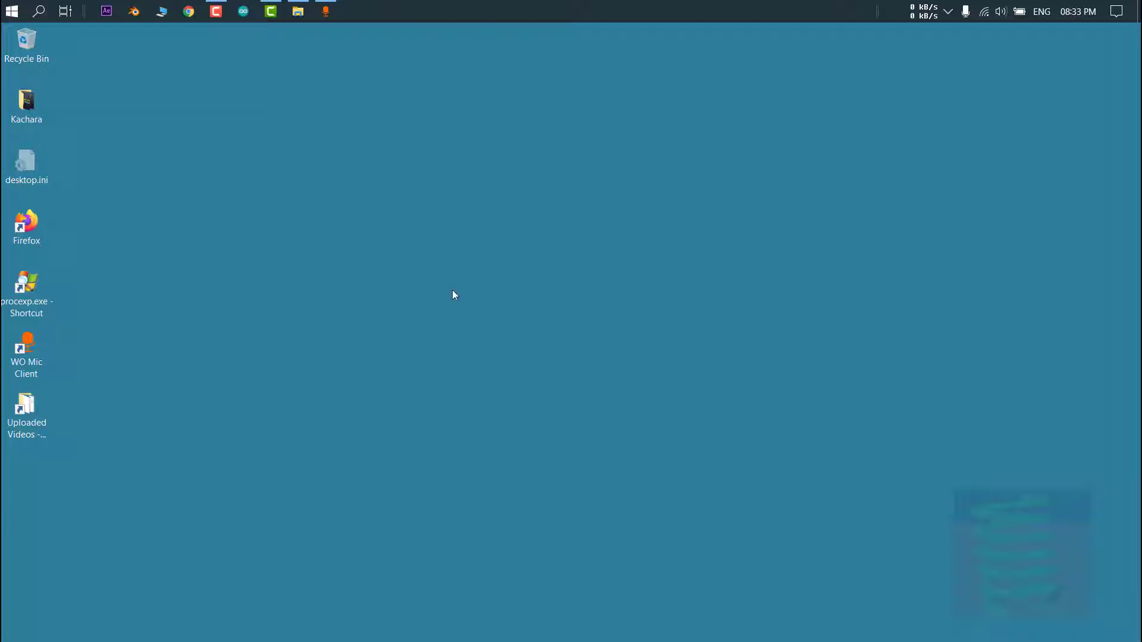
left_click(12, 12)
left_click(12, 11)
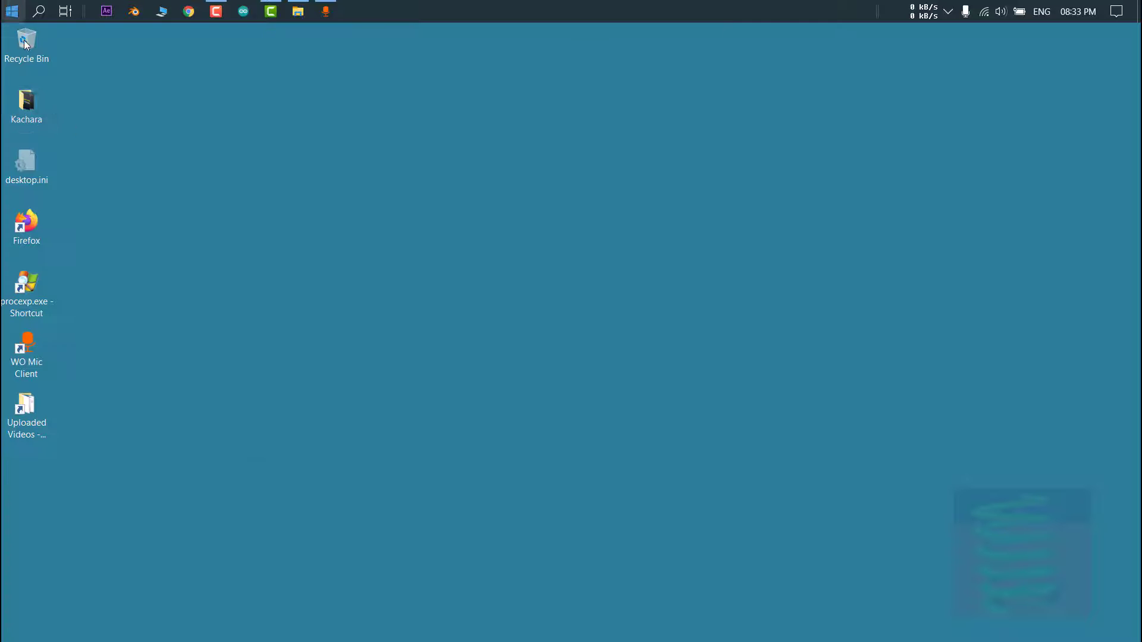
Step: Examine the commands offered for the Kachara folder, including its access-sharing options, and for the Firefox shortcut on the desktop
left_click(27, 102)
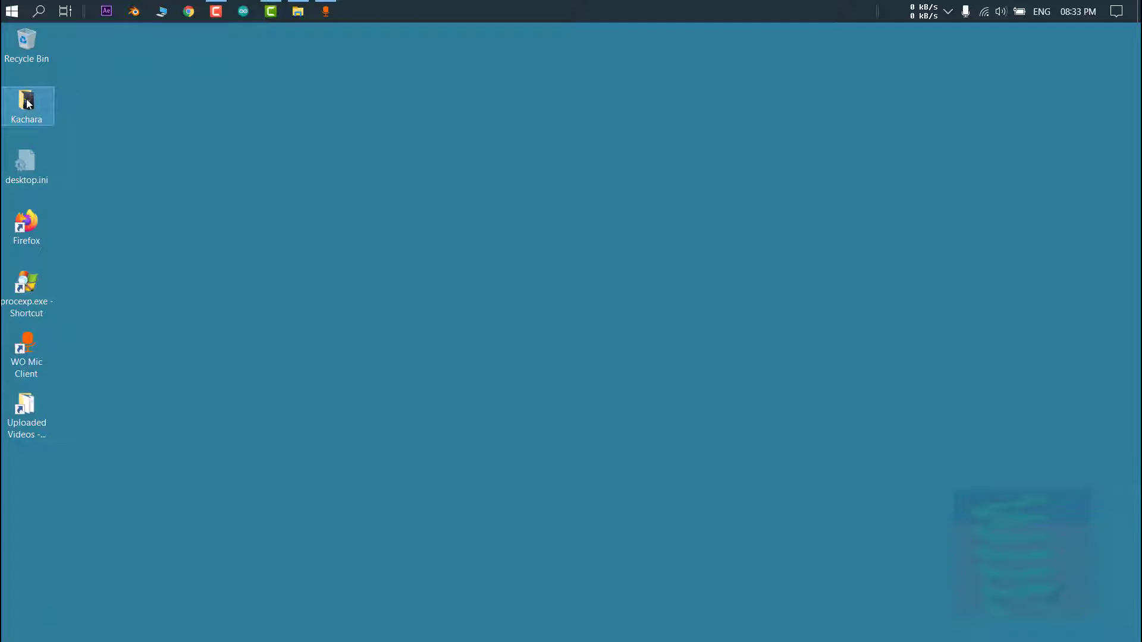
right_click(28, 103)
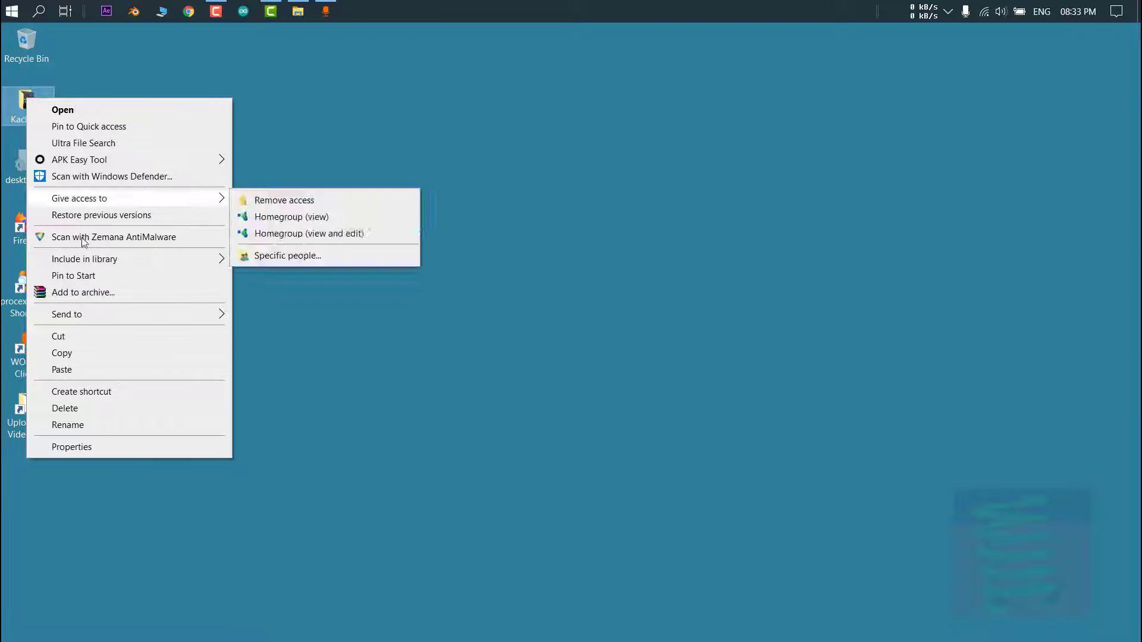
left_click(240, 176)
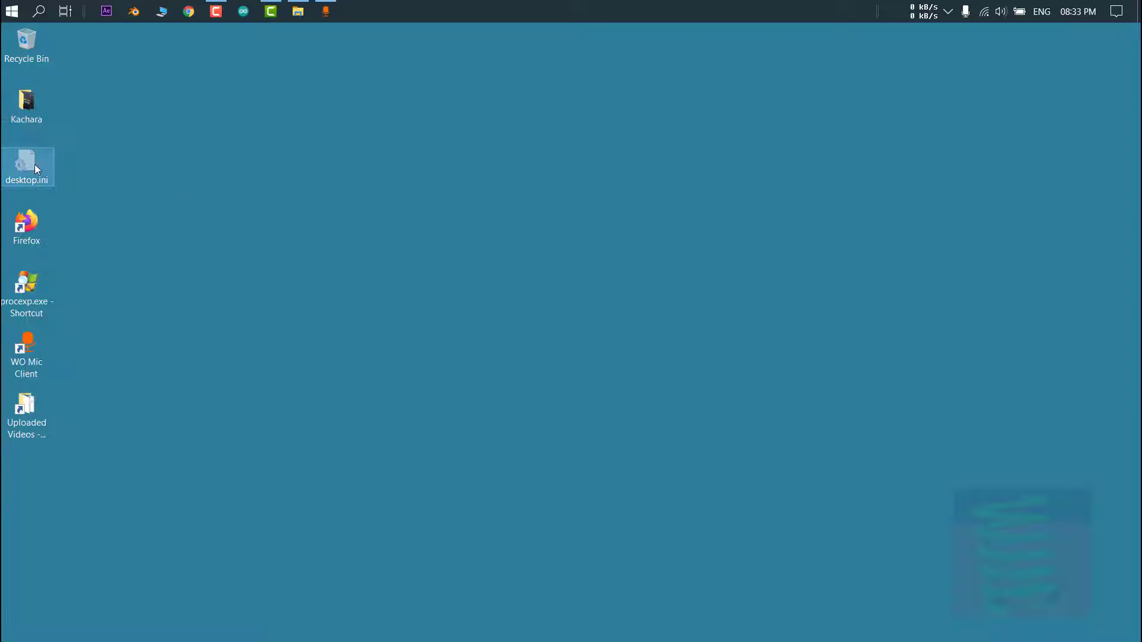
right_click(29, 224)
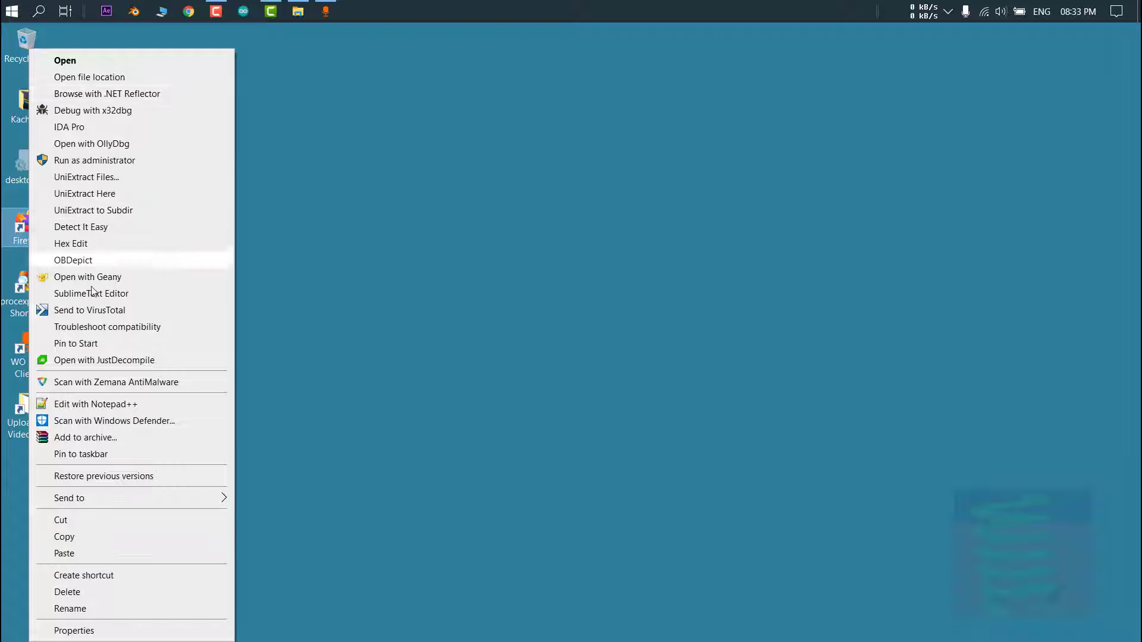
left_click(261, 159)
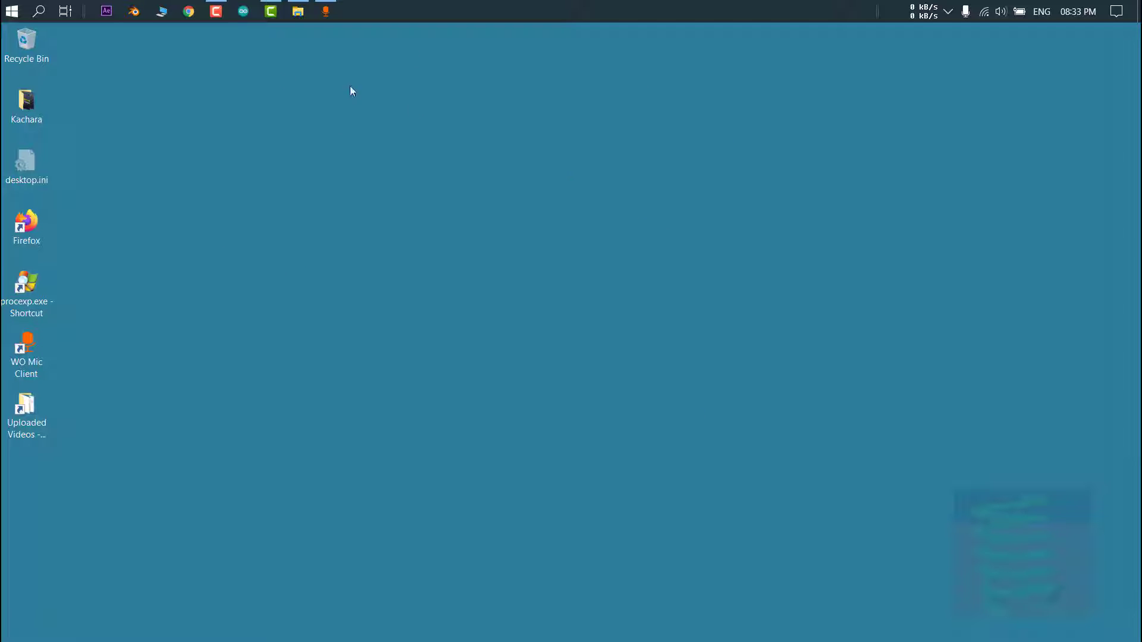
Step: View the contents of Local Disk (C:) in File Explorer and minimize the window
left_click(167, 12)
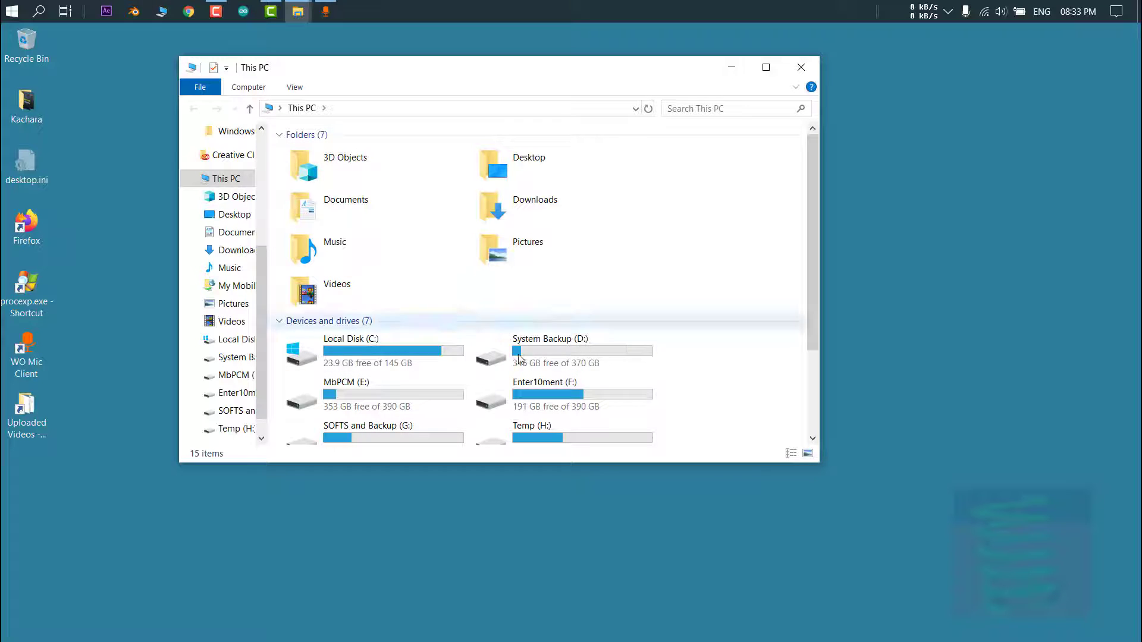
double_click(385, 351)
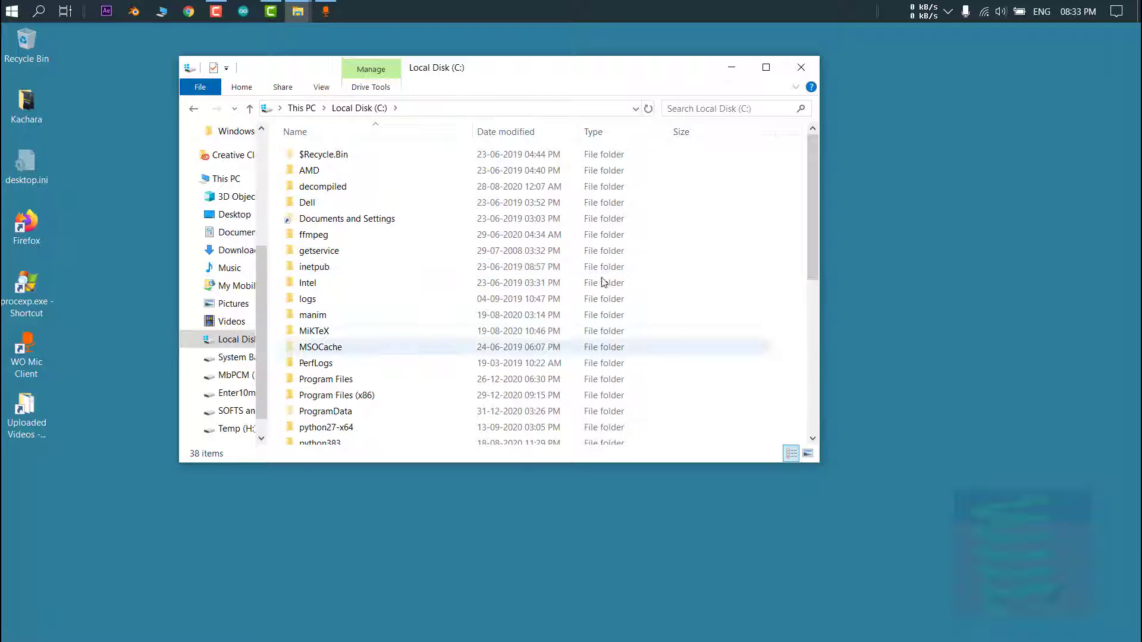
left_click(732, 67)
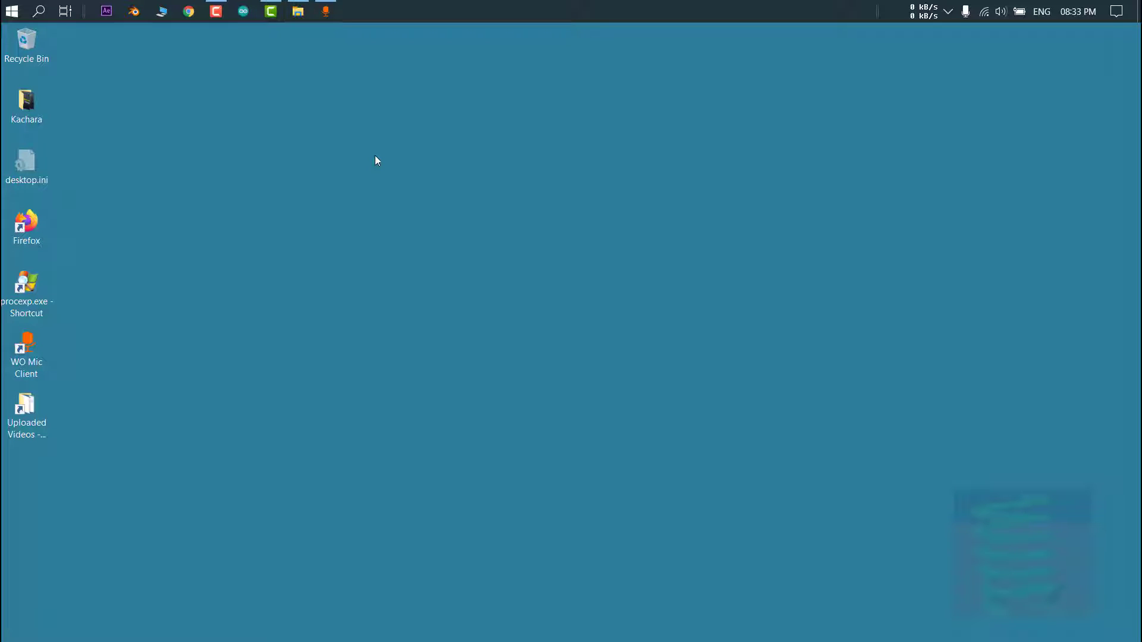
Step: Examine the commands offered for the Kachara folder on the desktop, including the APK Easy Tool options
right_click(25, 96)
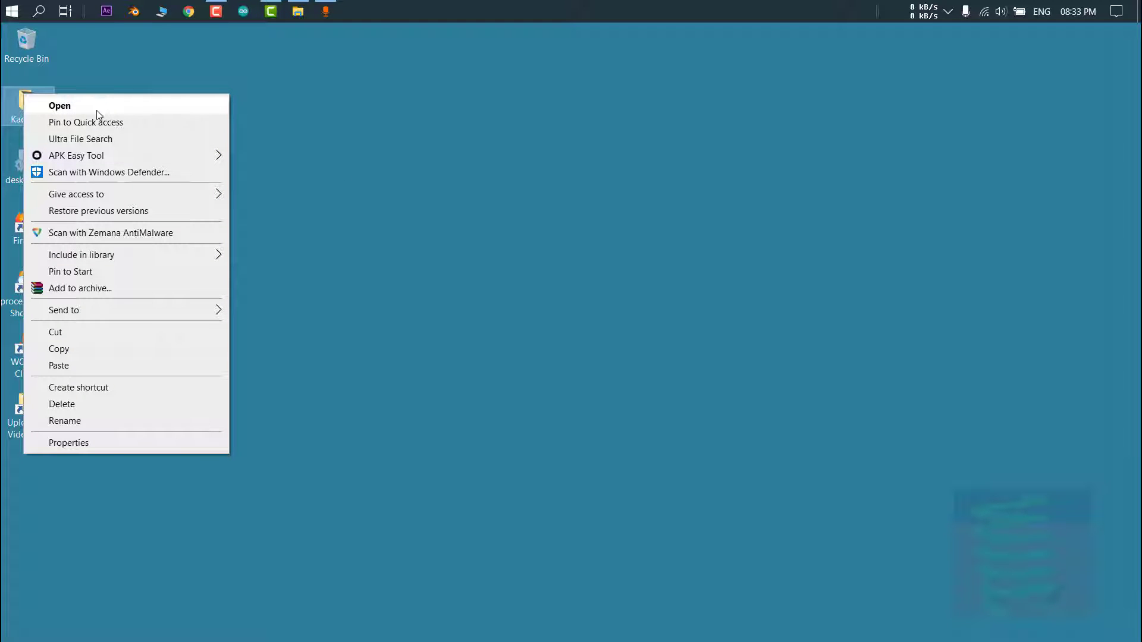
left_click(331, 207)
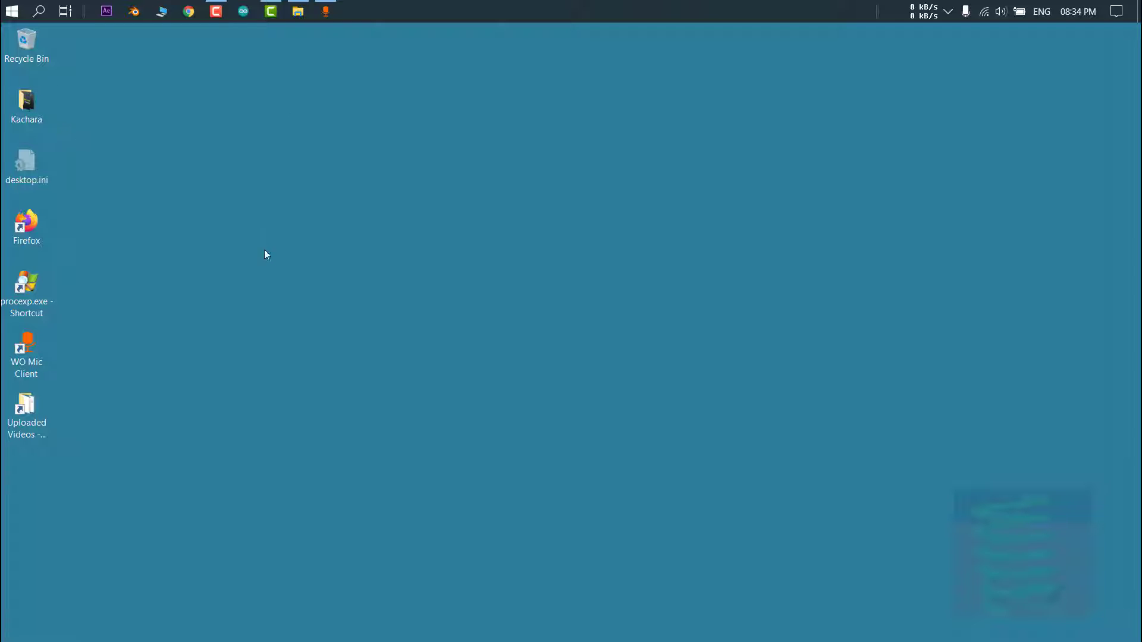
right_click(38, 106)
left_click(32, 174)
right_click(31, 93)
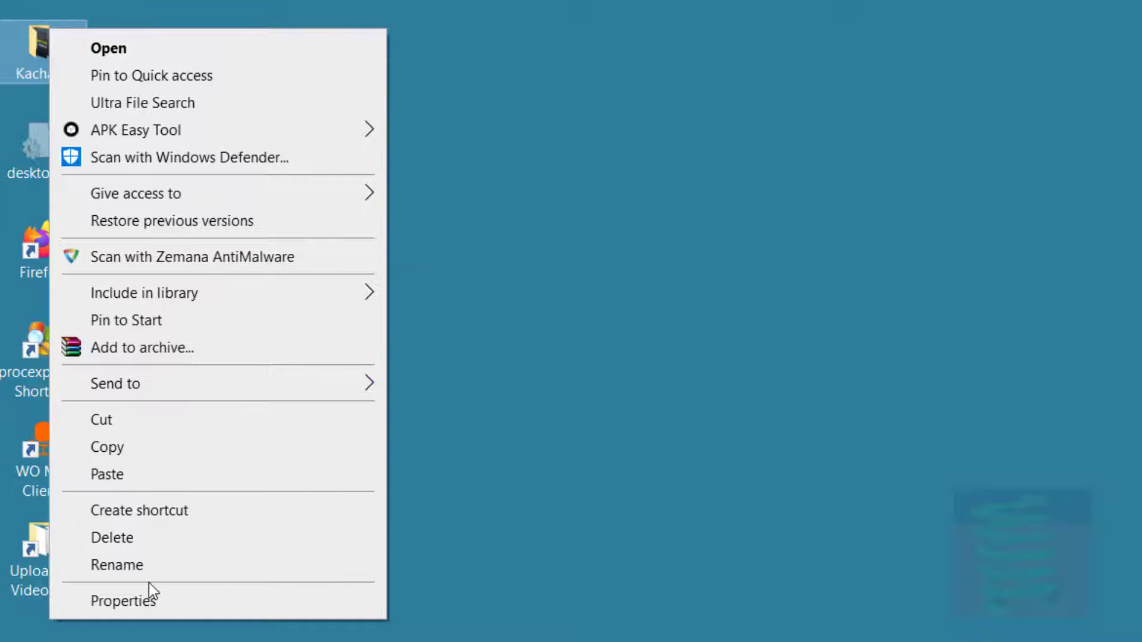
left_click(351, 185)
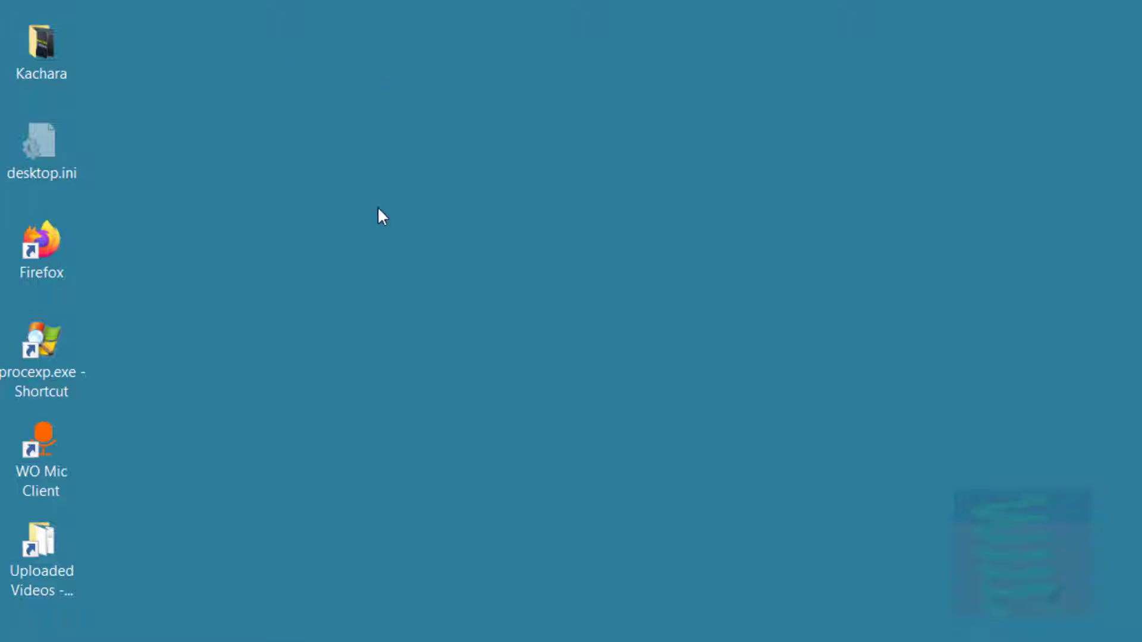
right_click(63, 49)
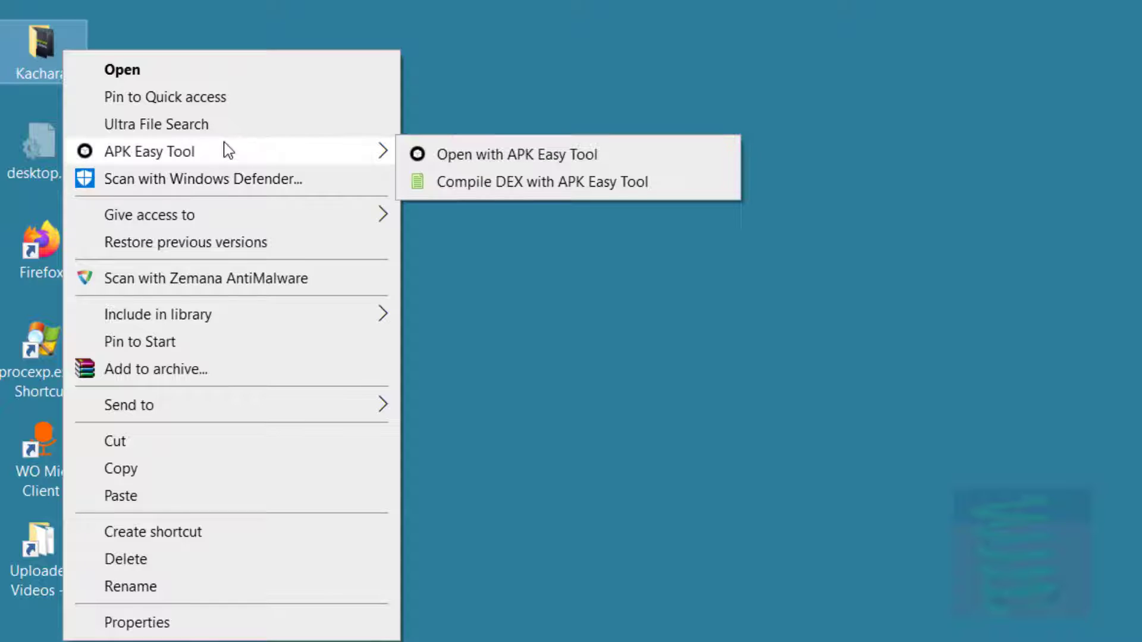
left_click(521, 17)
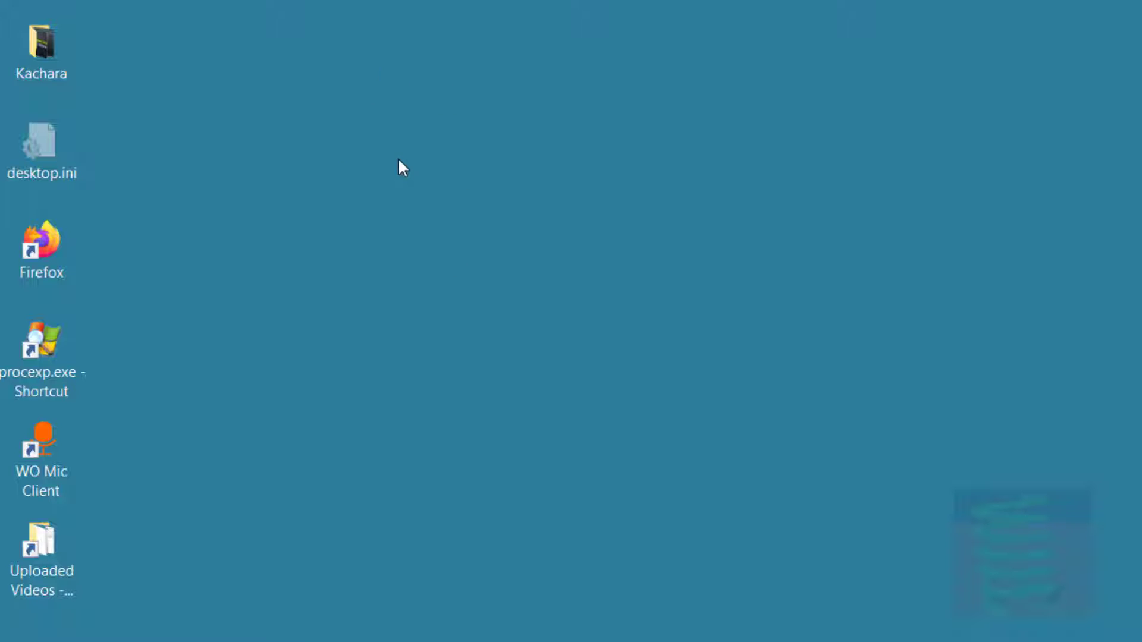
Step: Examine the commands offered for the empty desktop background, including its View options
right_click(655, 66)
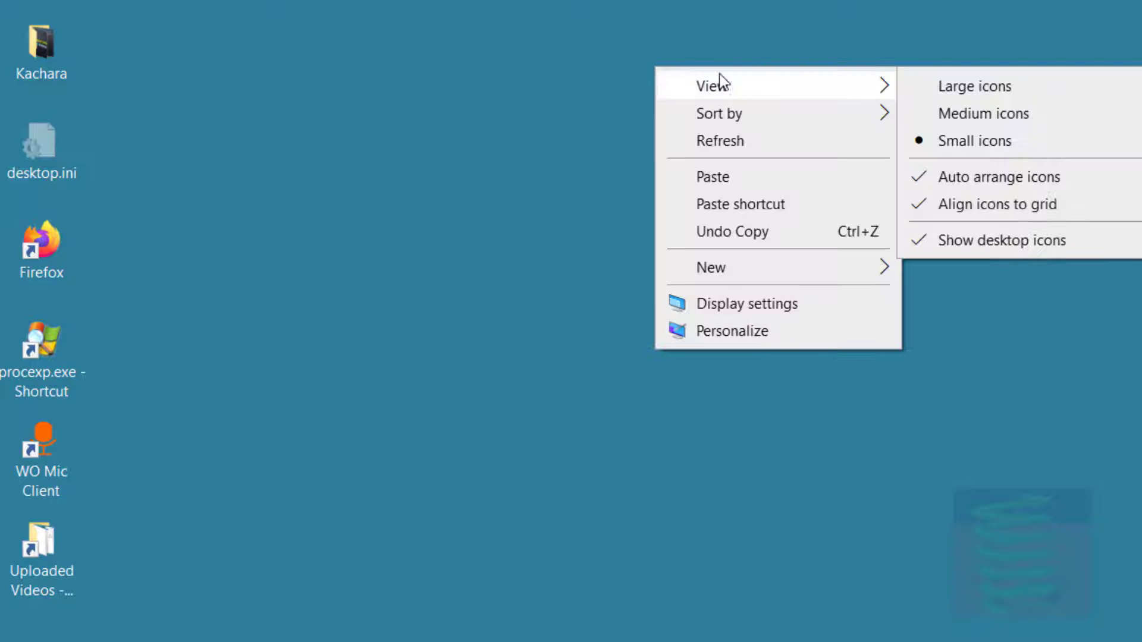
mouse_move(751, 88)
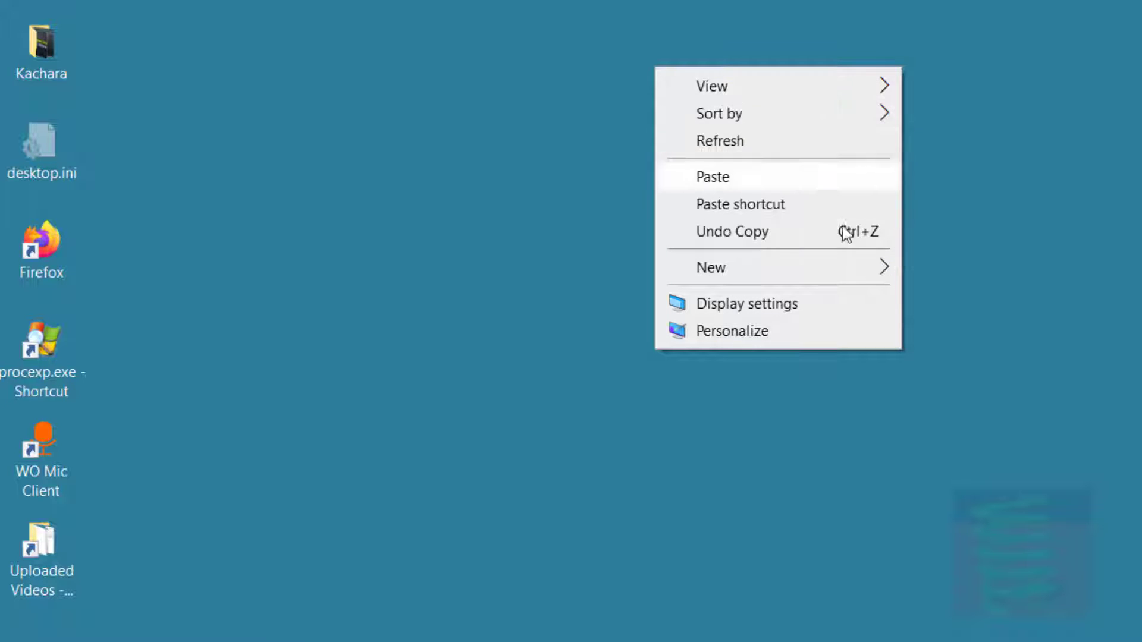
left_click(399, 215)
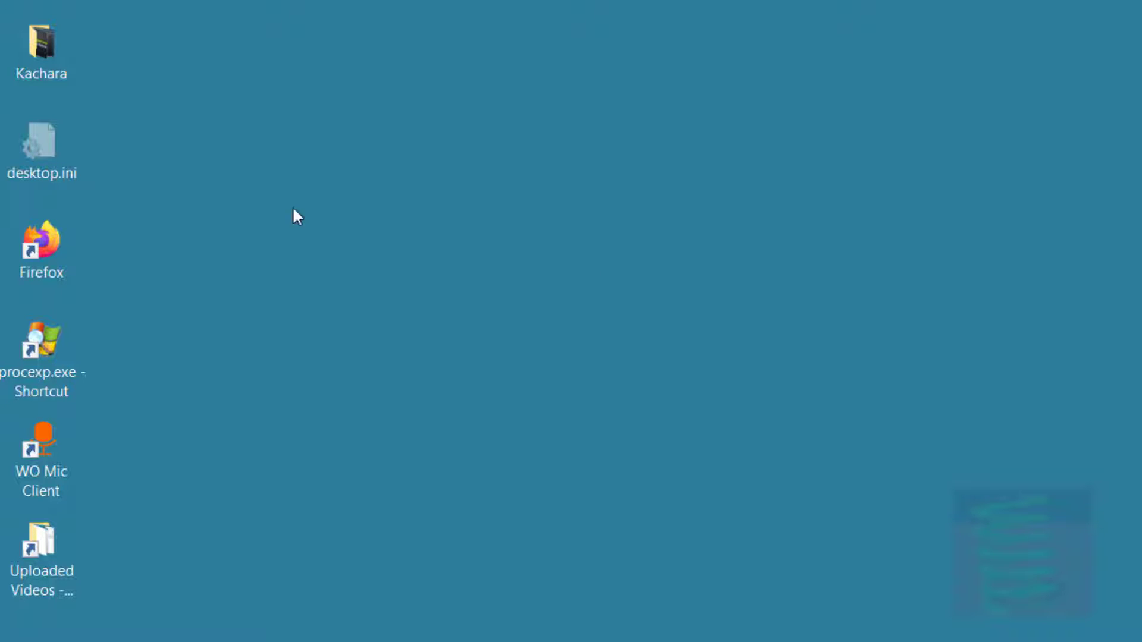
Step: Compare the commands offered for the Kachara folder with those offered for the Firefox shortcut
right_click(48, 43)
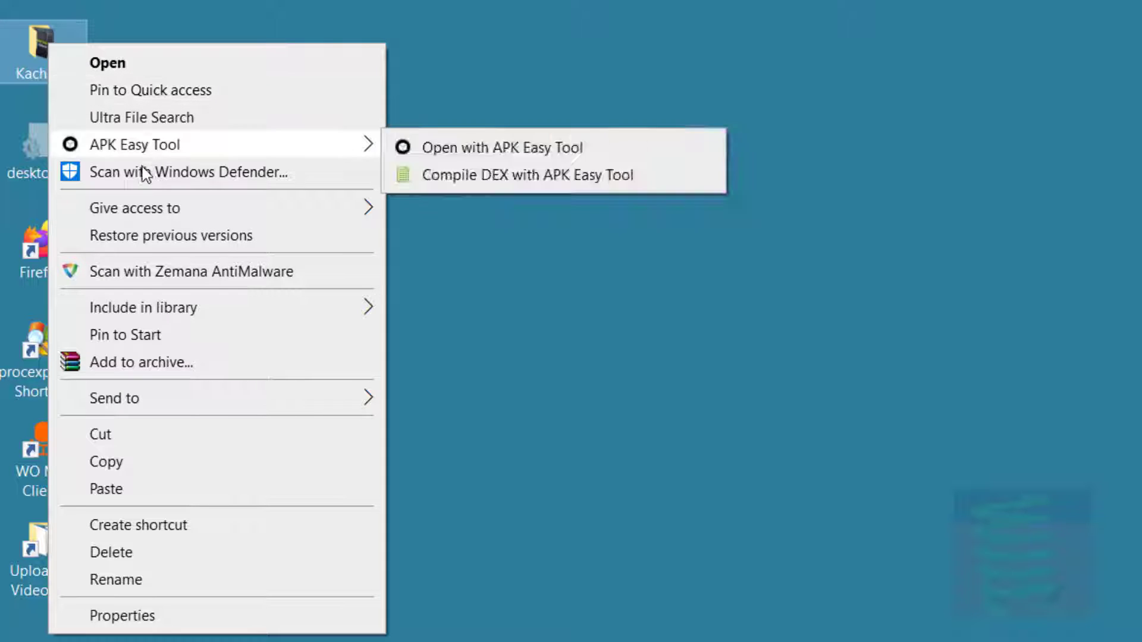
mouse_move(98, 149)
mouse_move(160, 210)
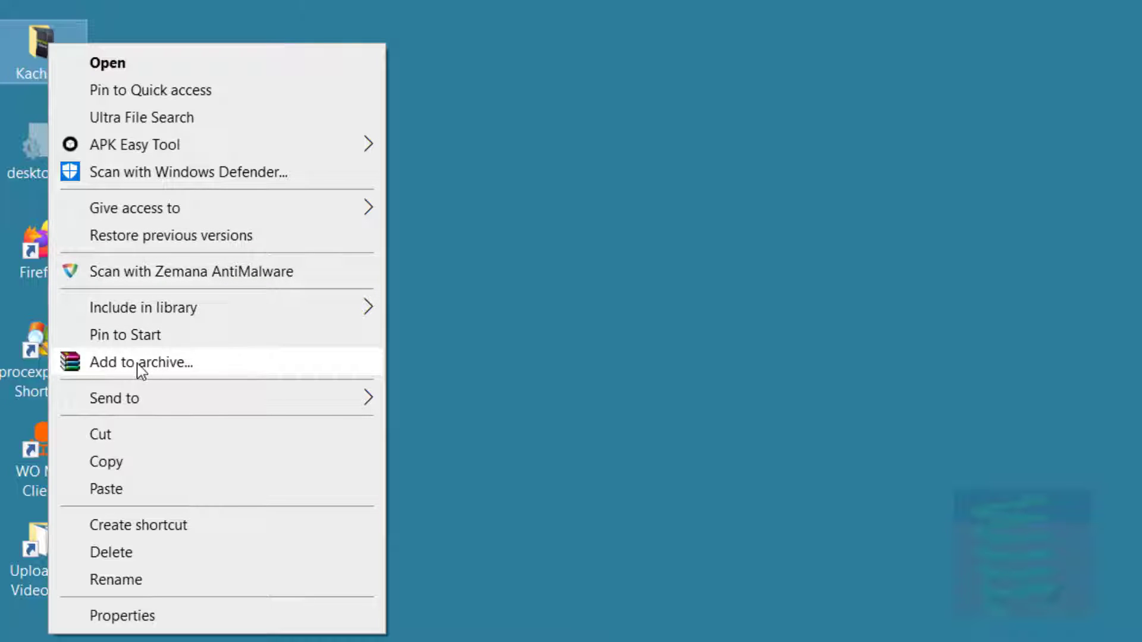
left_click(479, 319)
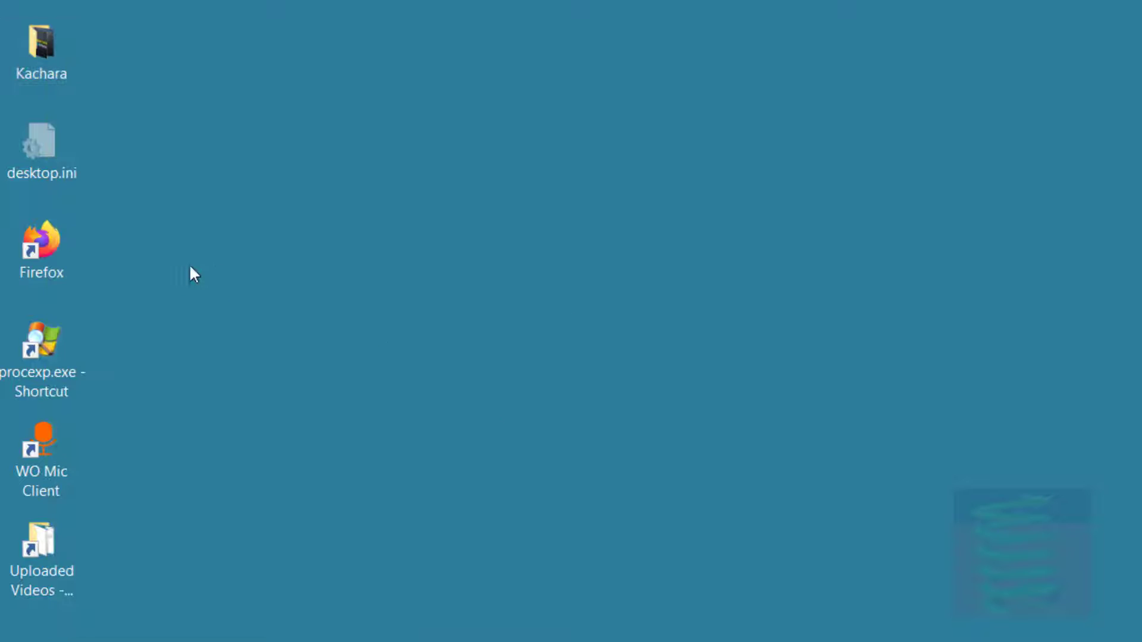
right_click(49, 241)
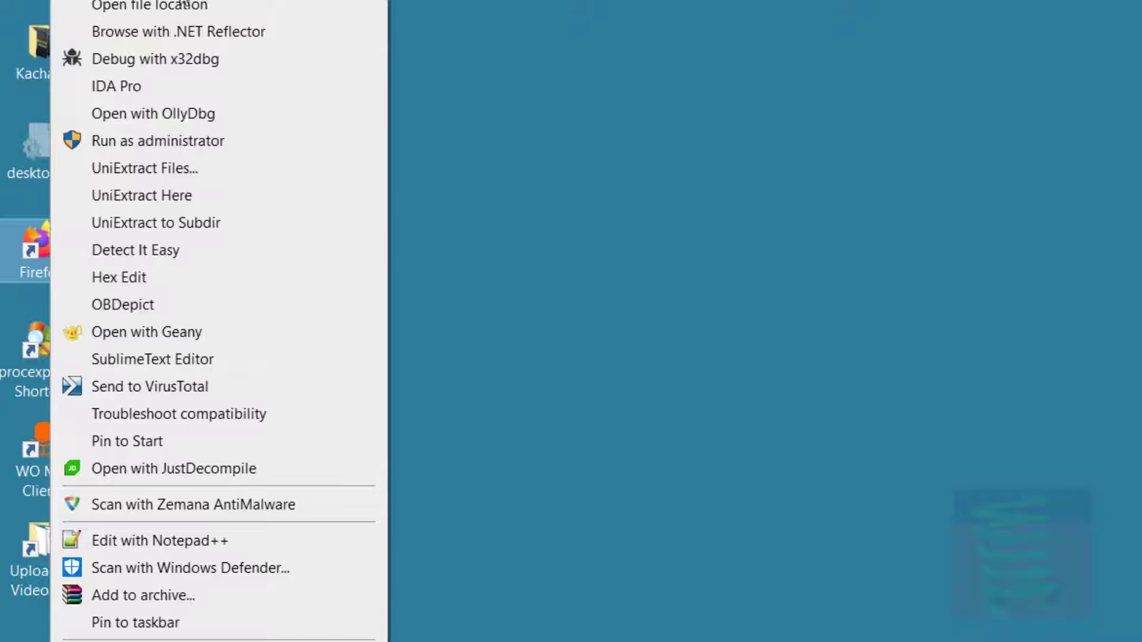
left_click(631, 505)
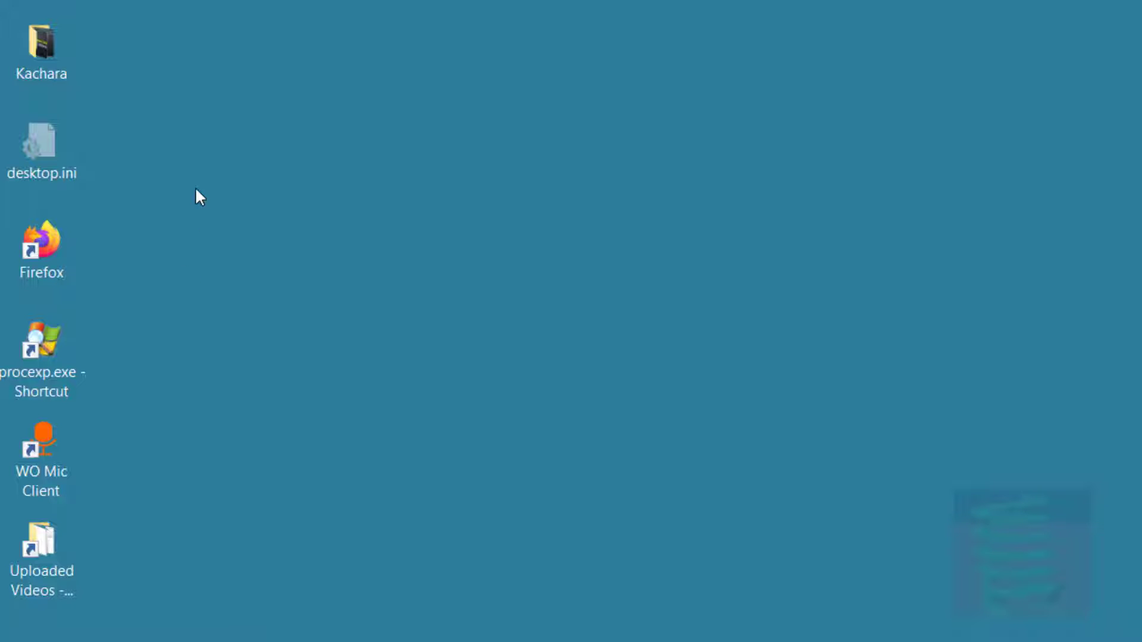
Step: Review the Kachara folder's commands again, from Open and Ultra File Search through Properties, and recheck the Firefox shortcut's commands
right_click(53, 36)
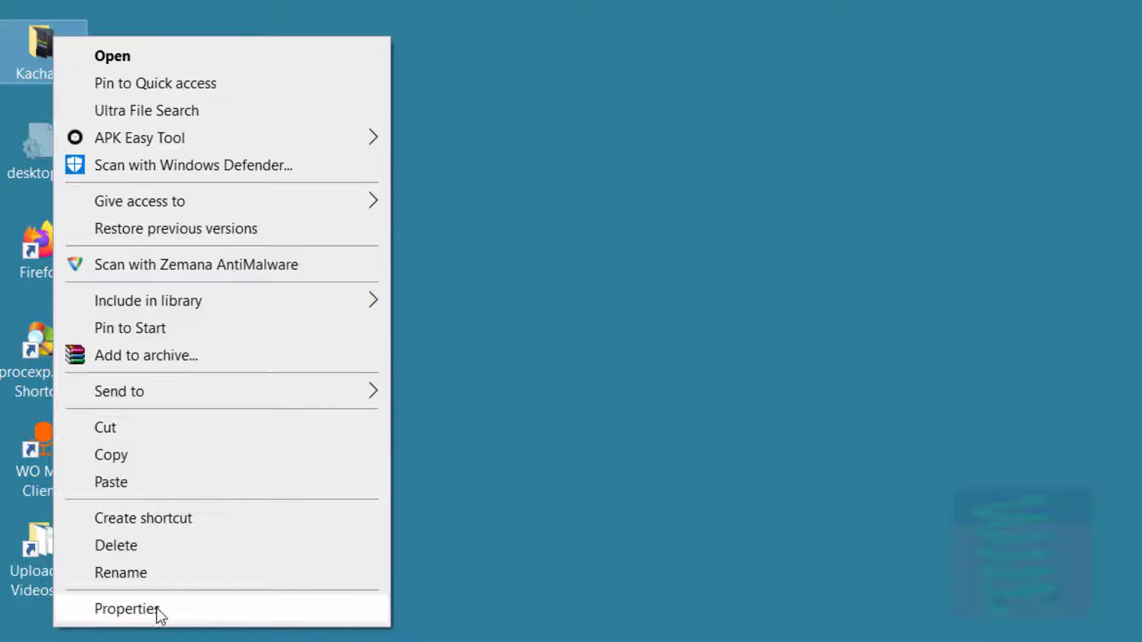
mouse_move(196, 127)
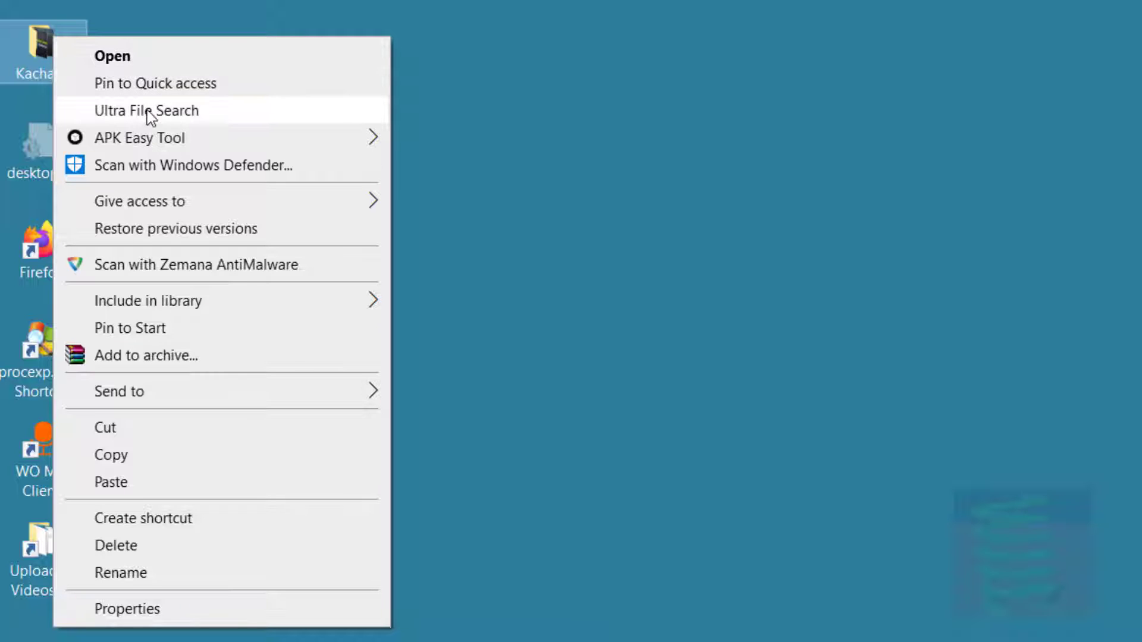
mouse_move(154, 141)
left_click(687, 280)
left_click(687, 281)
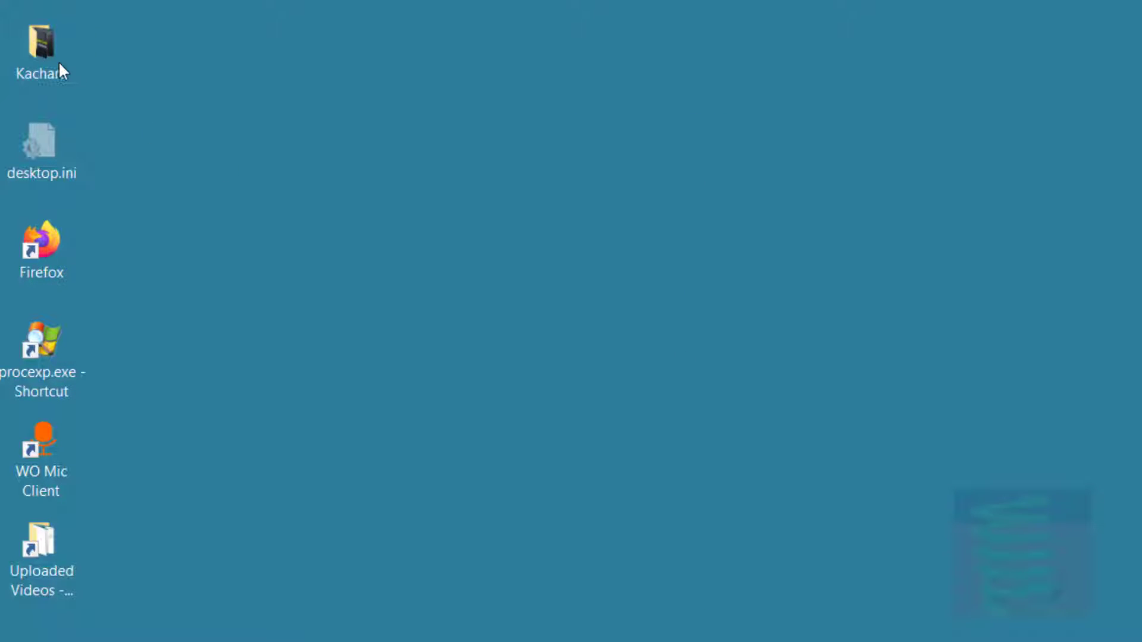
right_click(310, 241)
right_click(45, 40)
left_click(173, 4)
right_click(50, 48)
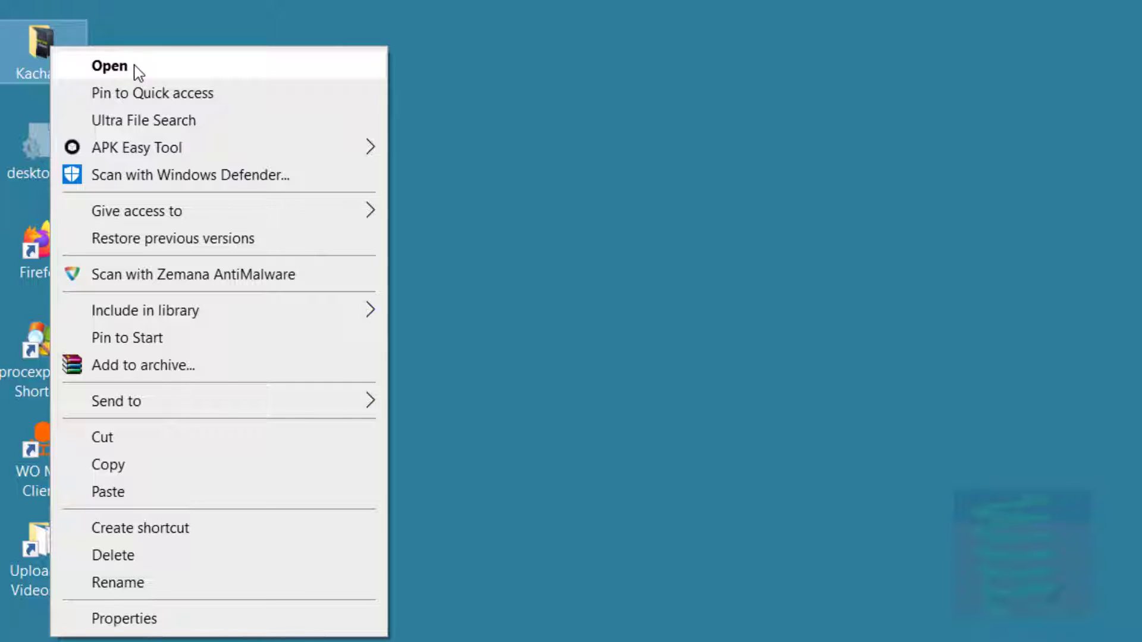
left_click(213, 28)
right_click(55, 220)
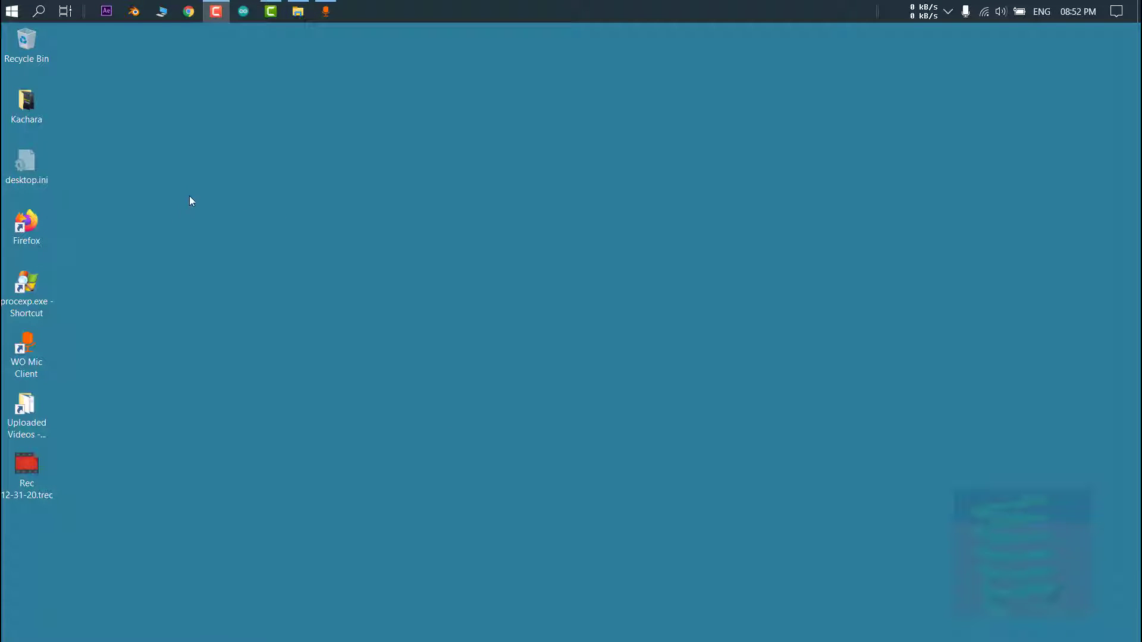
Step: Create a new text document on the desktop and keep its default name
right_click(199, 136)
mouse_move(273, 256)
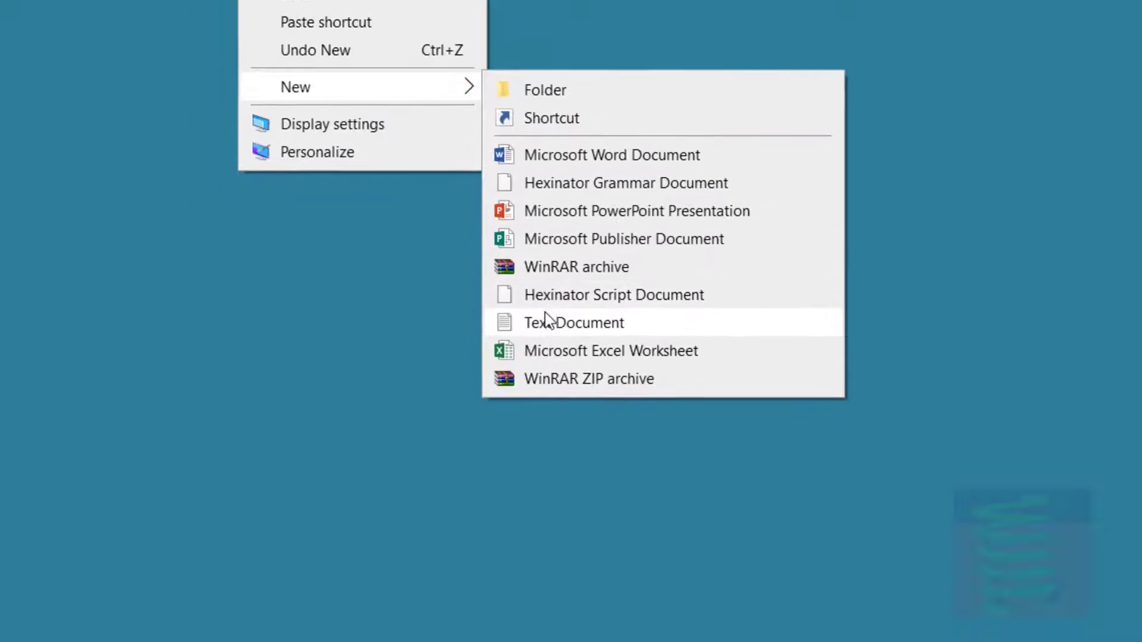
left_click(544, 322)
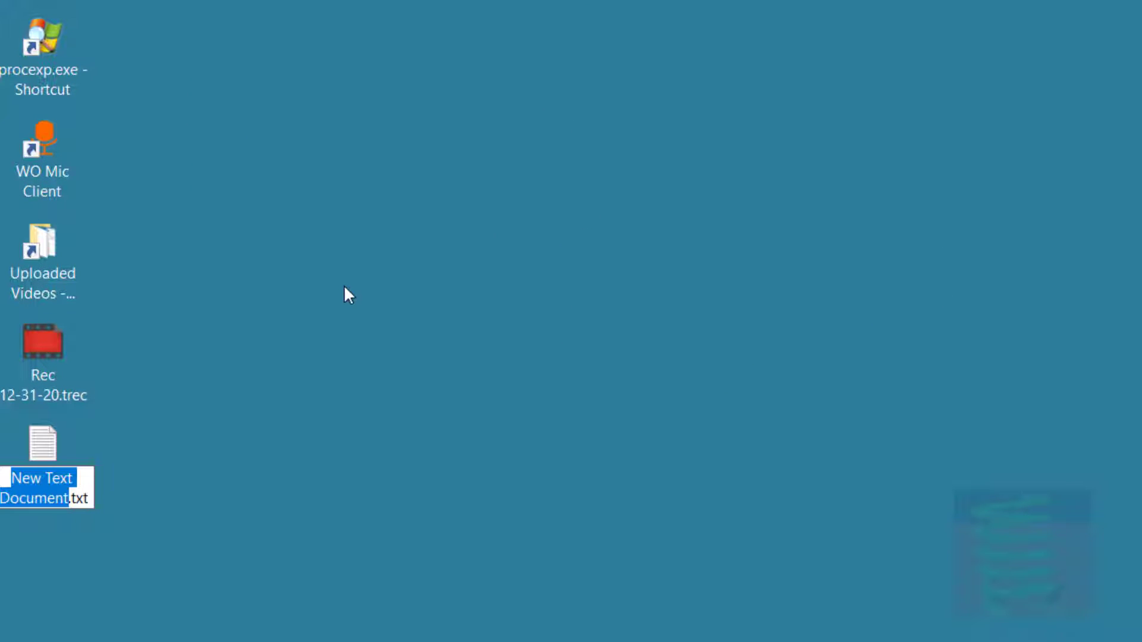
key("Return")
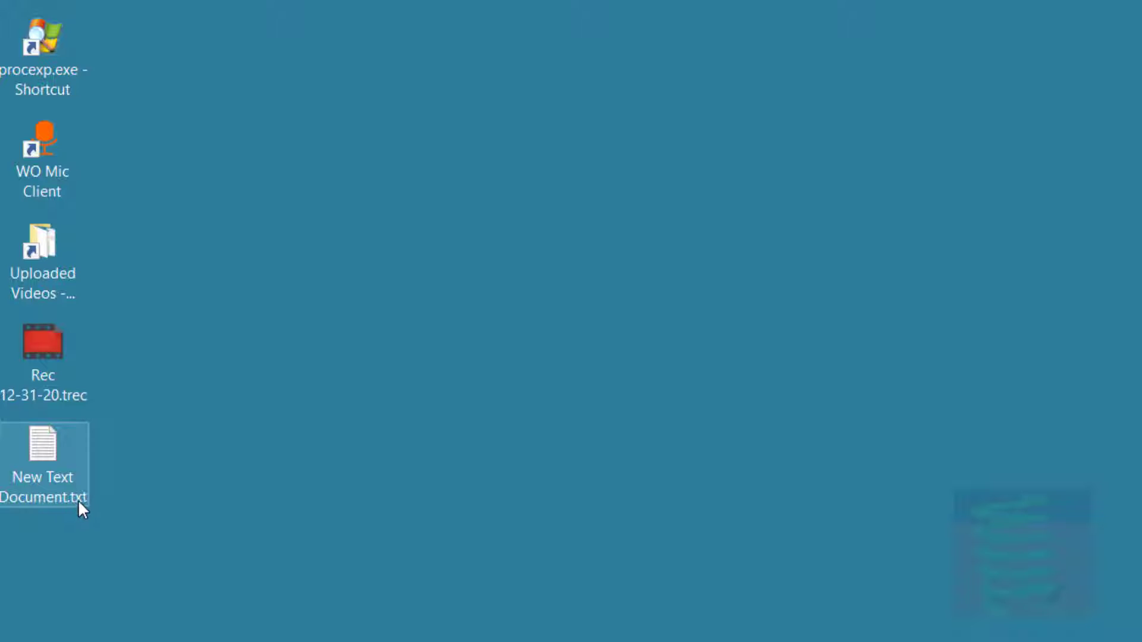
Step: Create a second text document on the desktop, also keeping the default name
right_click(290, 260)
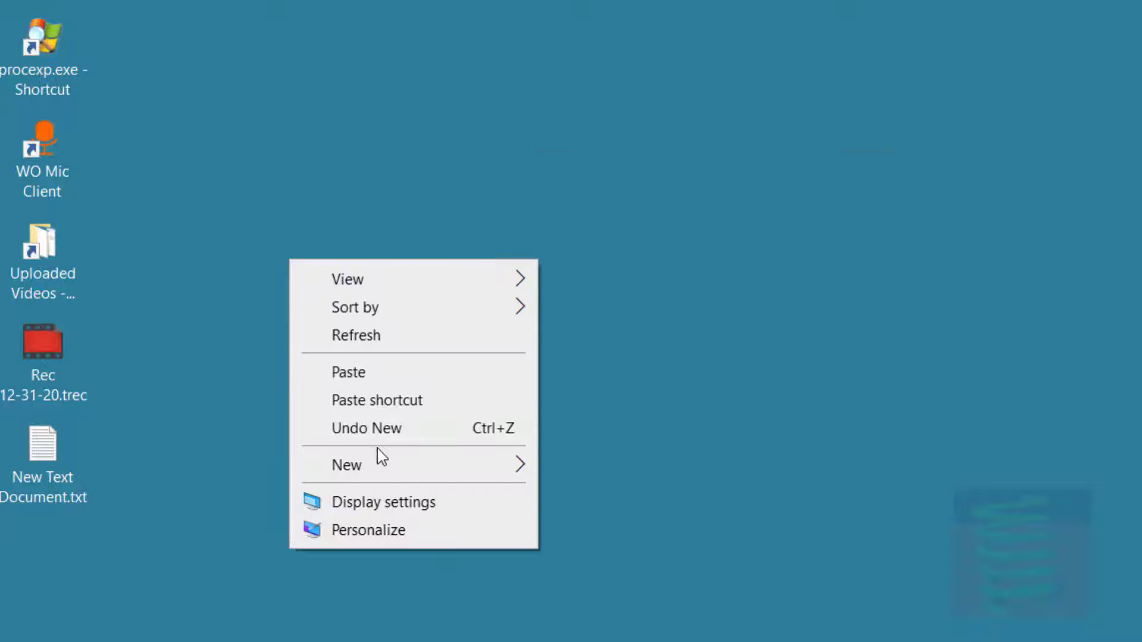
mouse_move(527, 465)
left_click(602, 408)
key("Return")
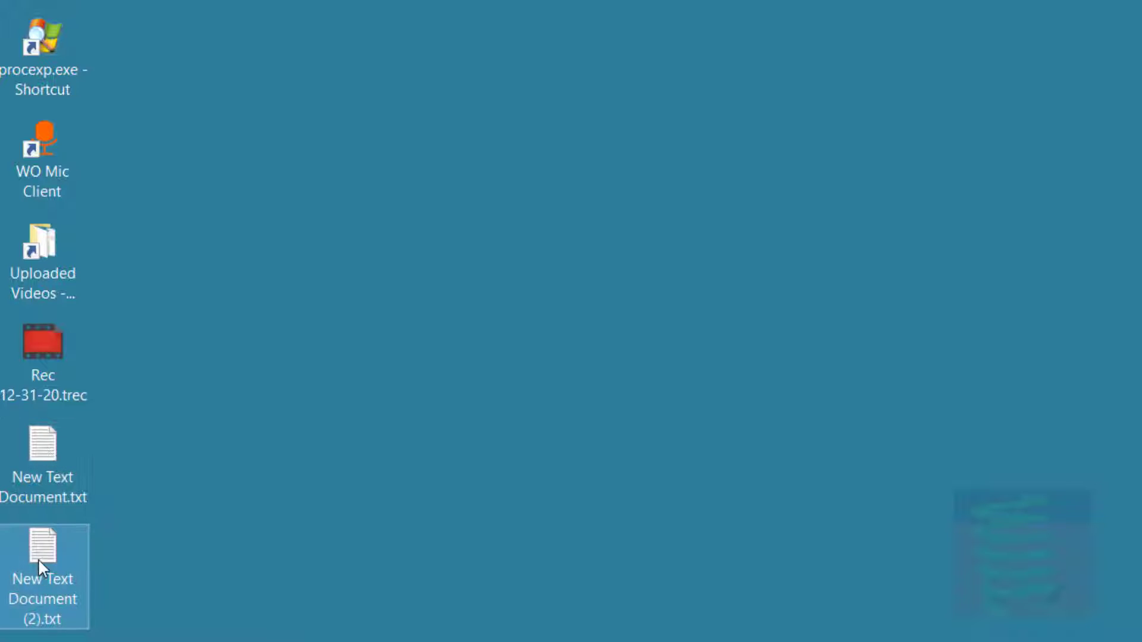
left_click(82, 494)
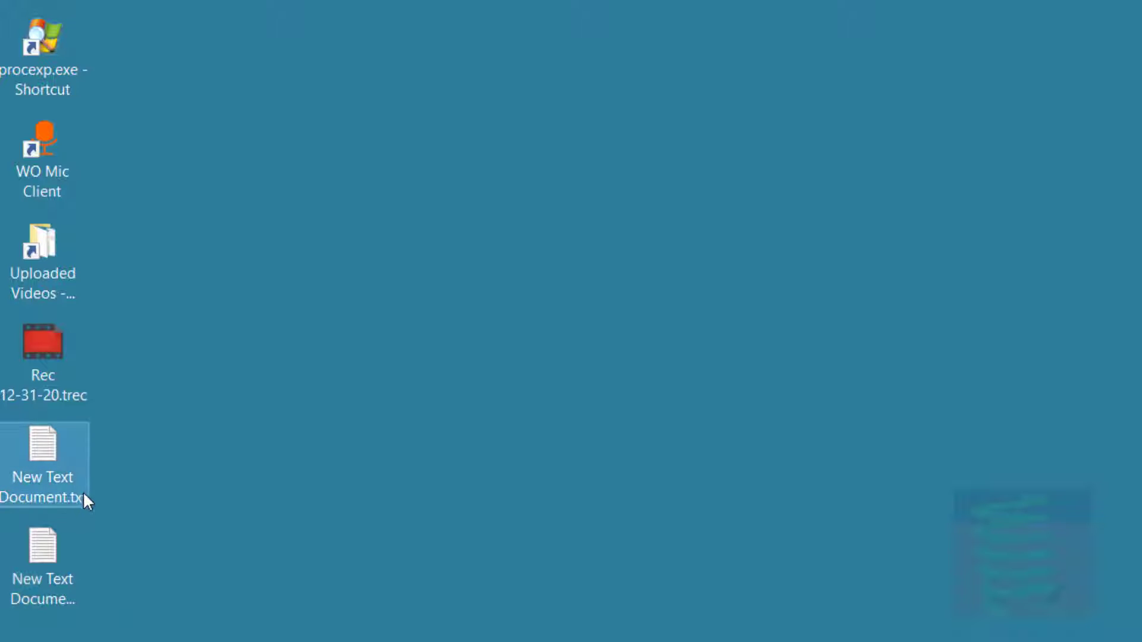
left_click(69, 589)
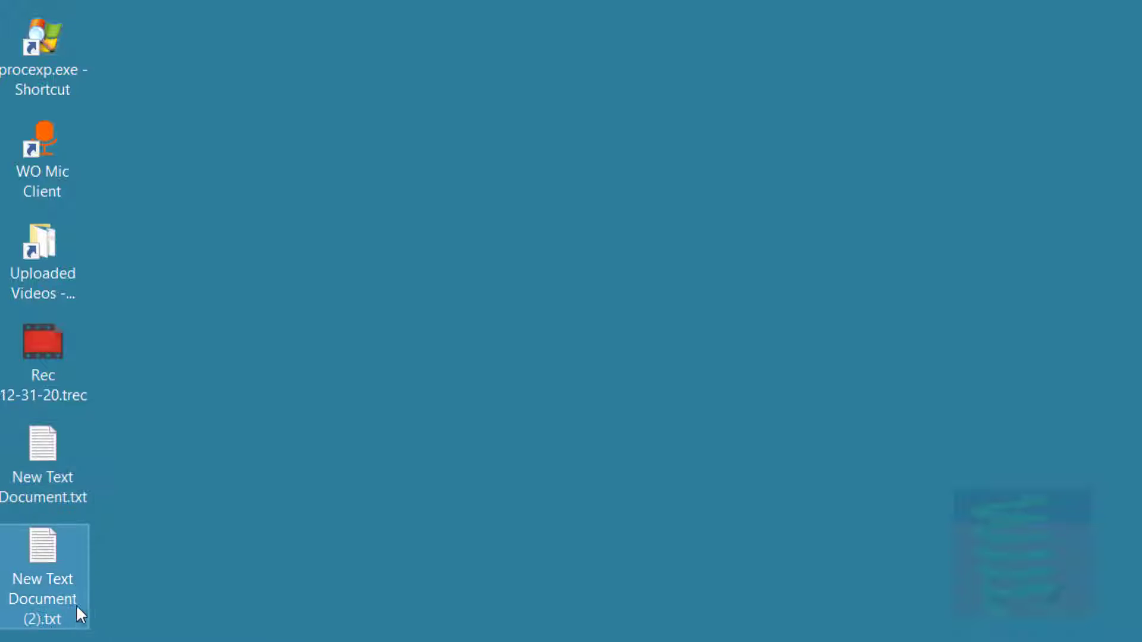
left_click(60, 461)
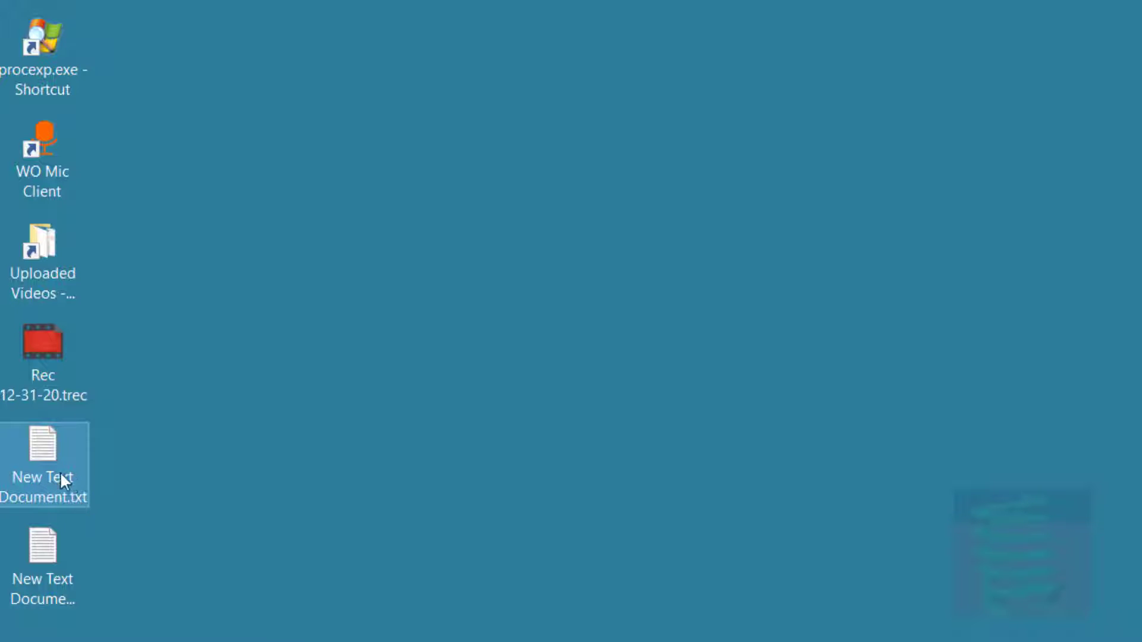
left_click(56, 553)
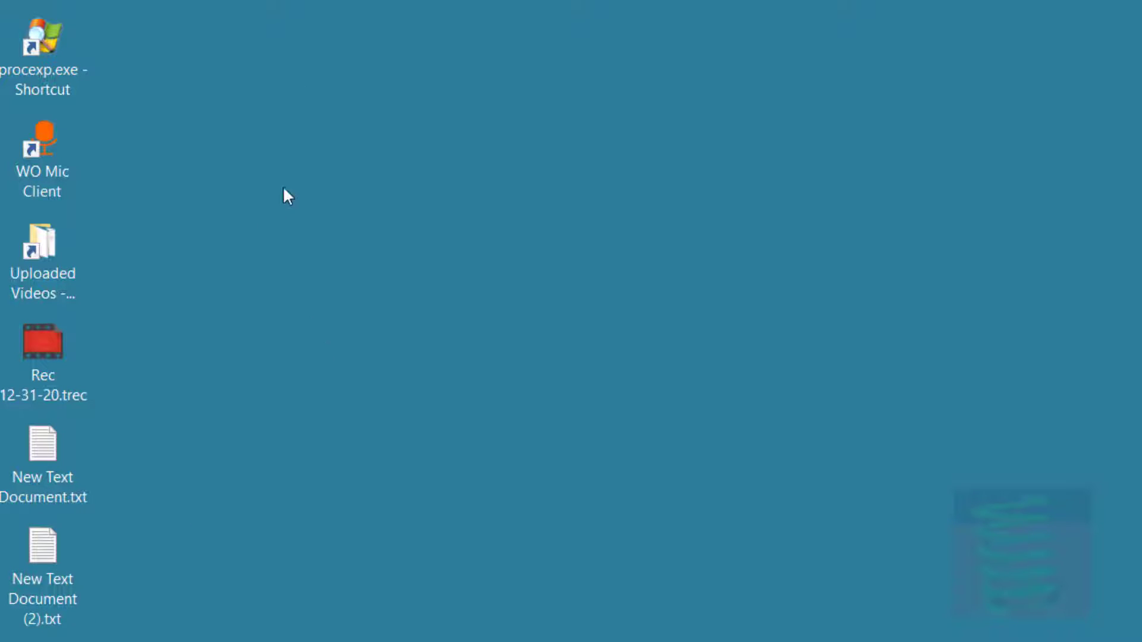
Step: Create a new Microsoft Word document on the desktop and keep its default name
right_click(292, 51)
mouse_move(461, 261)
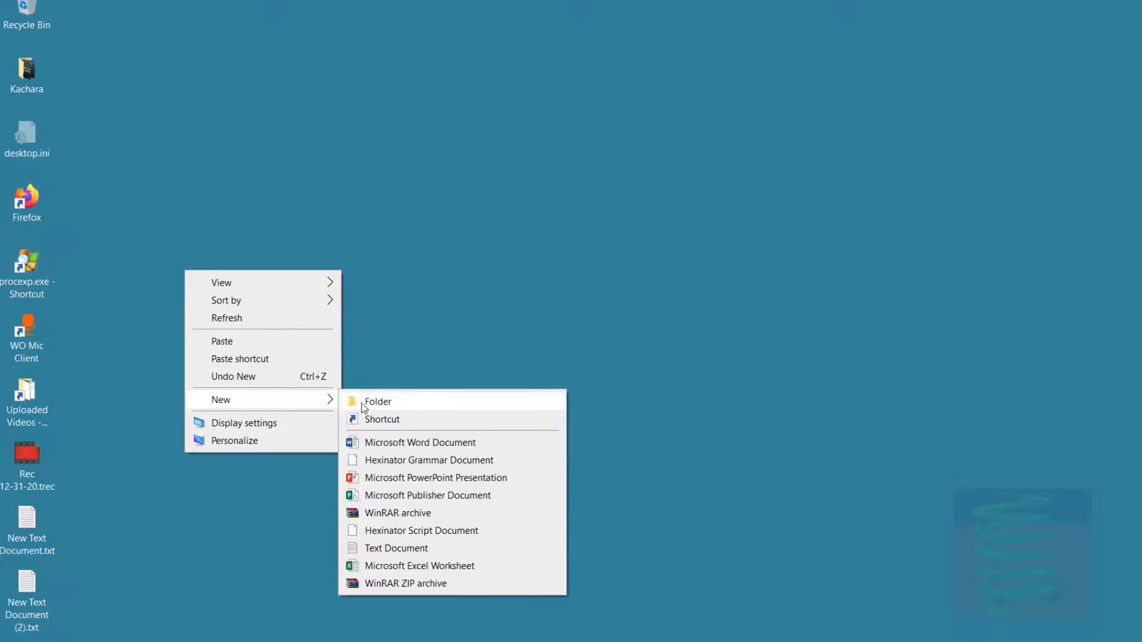
left_click(374, 442)
key("Return")
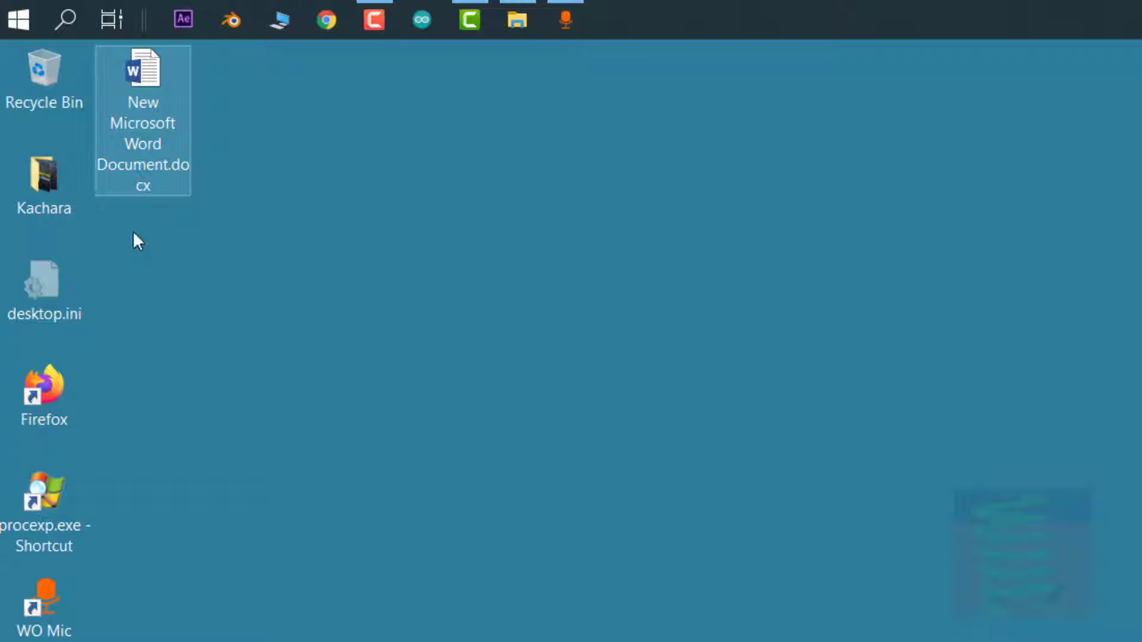
Step: Examine the context commands offered for the new Word document on the desktop
left_click(305, 326)
right_click(149, 77)
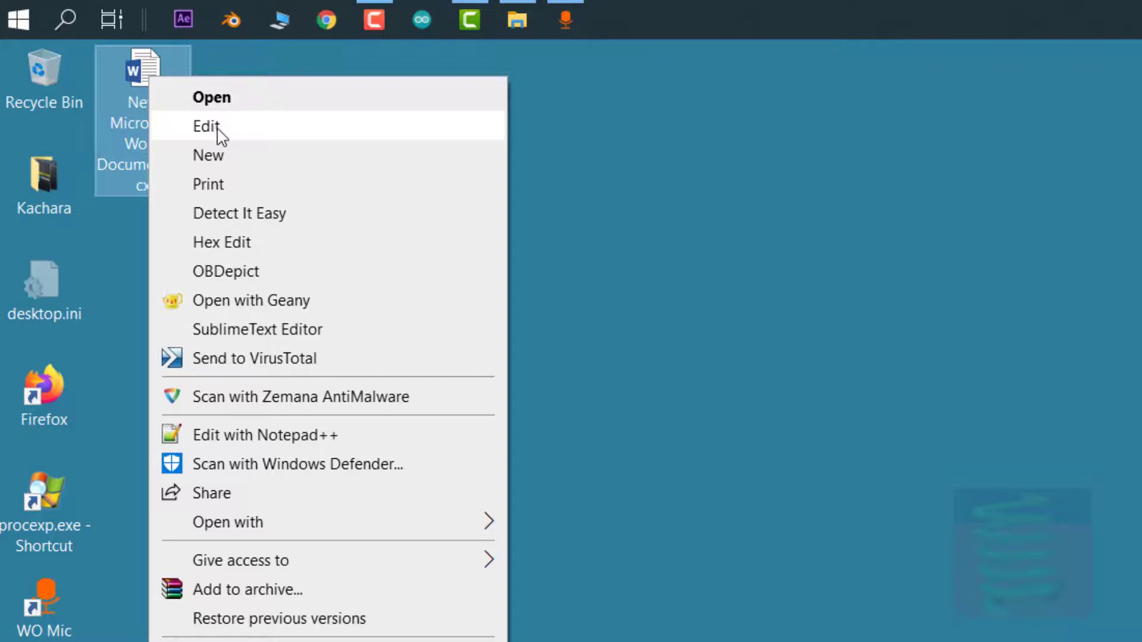
left_click(74, 569)
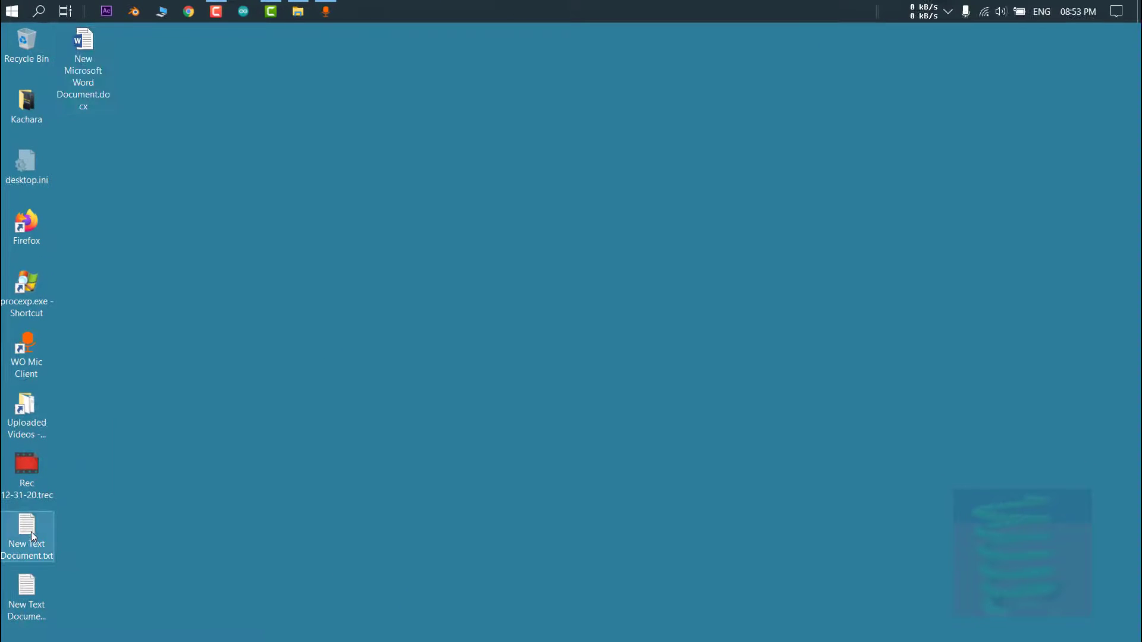
Step: Open New Text Document.txt through its Edit command to see which program handles it, and close that program
right_click(31, 532)
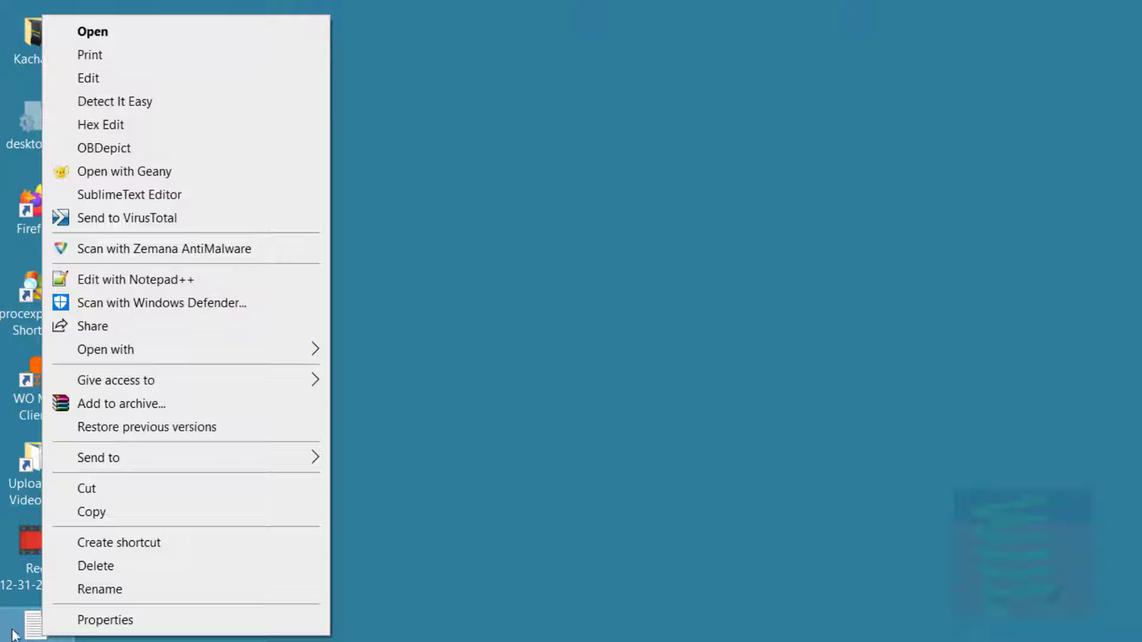
left_click(135, 78)
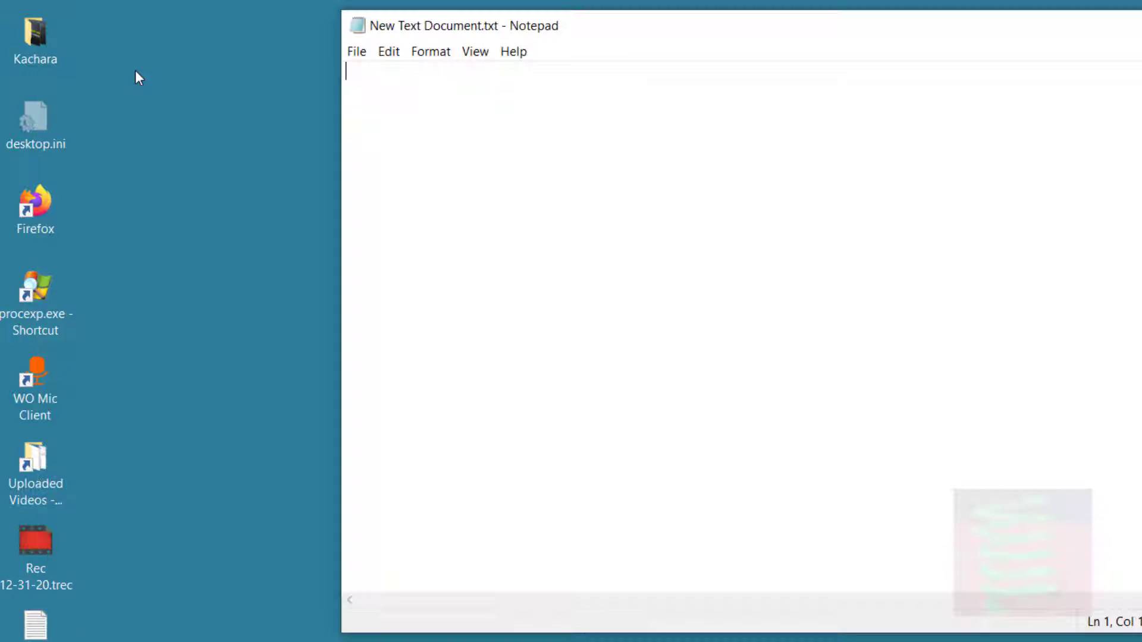
left_click_drag(410, 31, 342, 29)
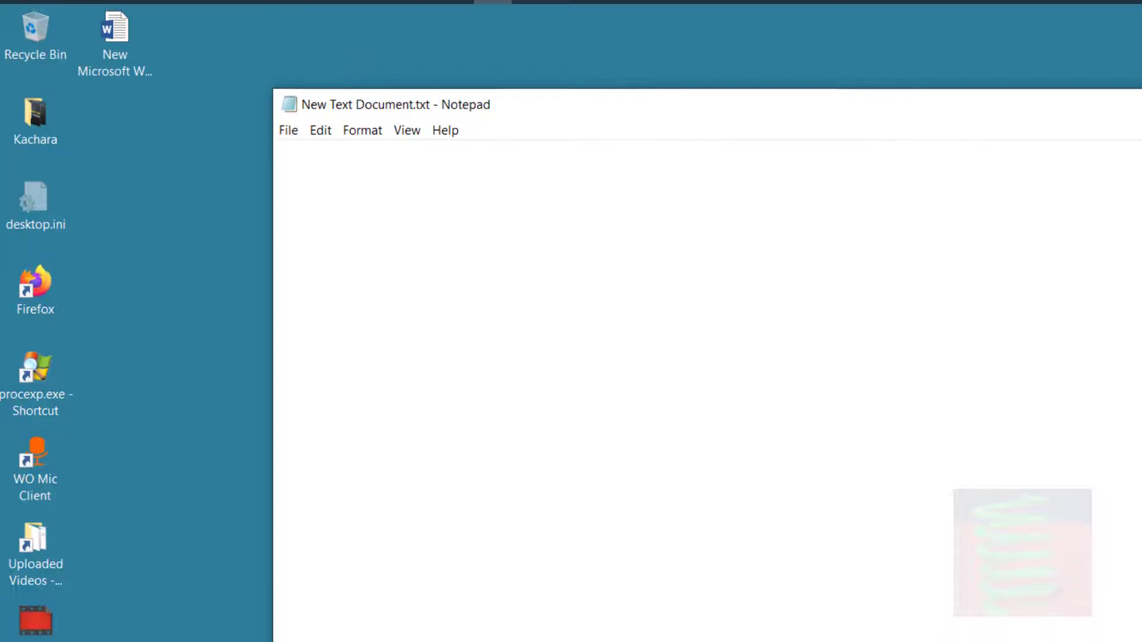
key("alt+F4")
Step: Open New Microsoft Word Document.docx through its Edit command to see which program handles it, and close that program
left_click(124, 38)
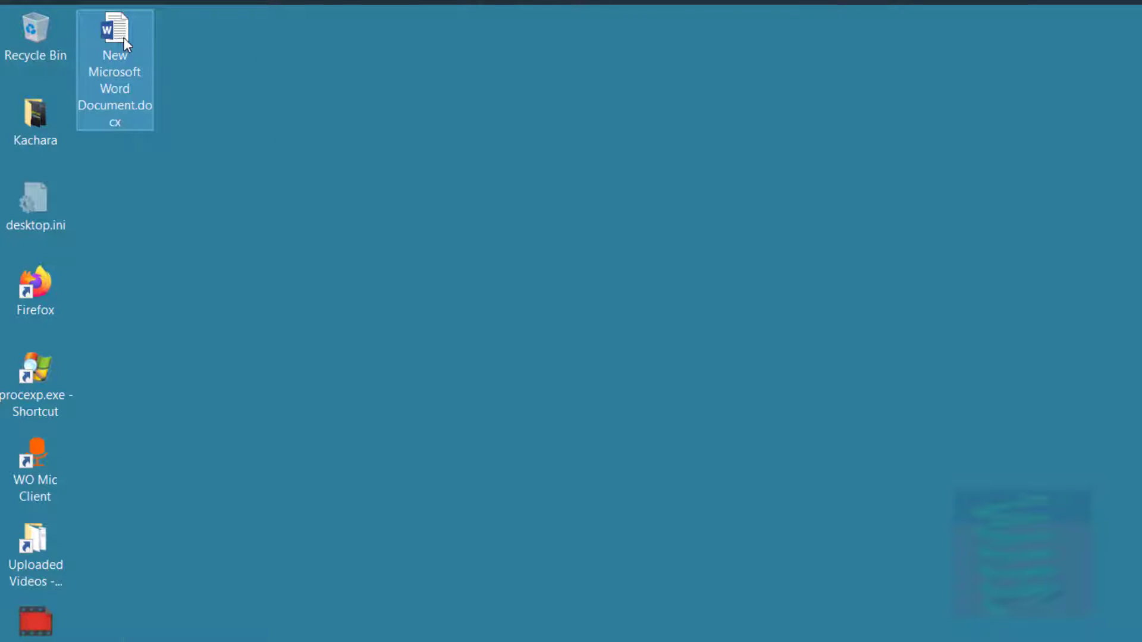
right_click(124, 38)
left_click(169, 78)
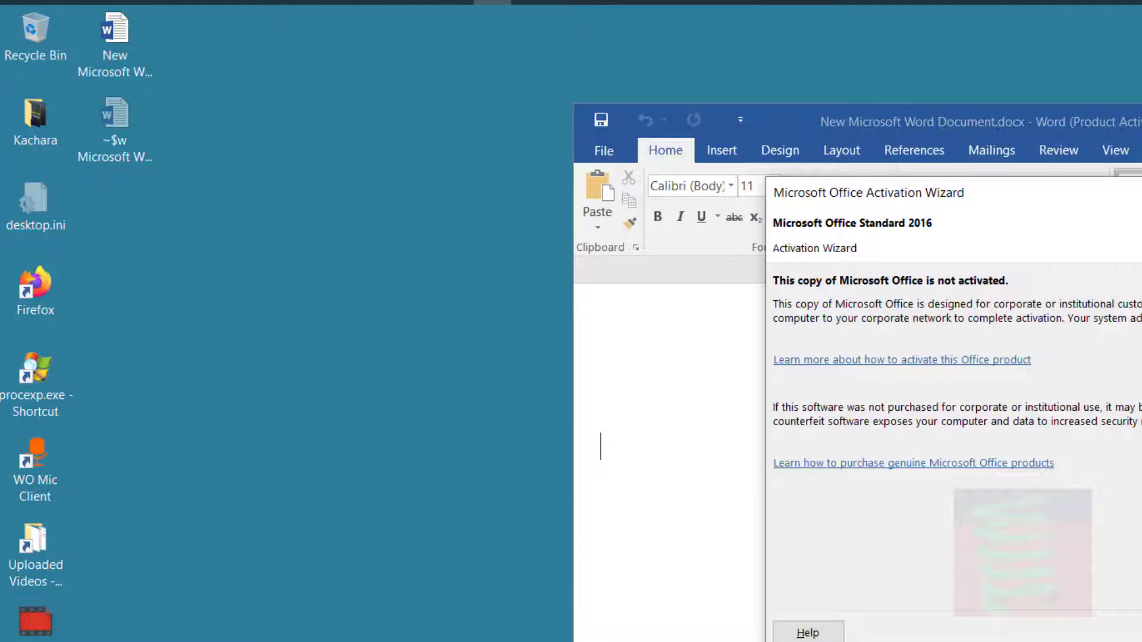
left_click(1139, 633)
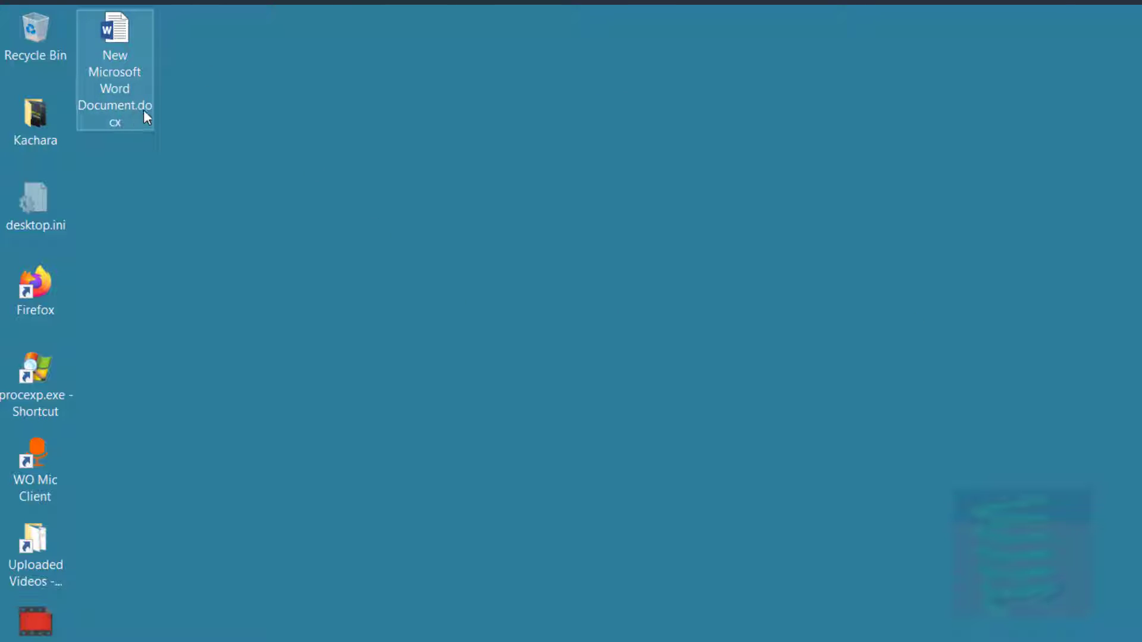
Step: Recheck the context commands of the Word and text documents, and refresh the desktop
right_click(125, 57)
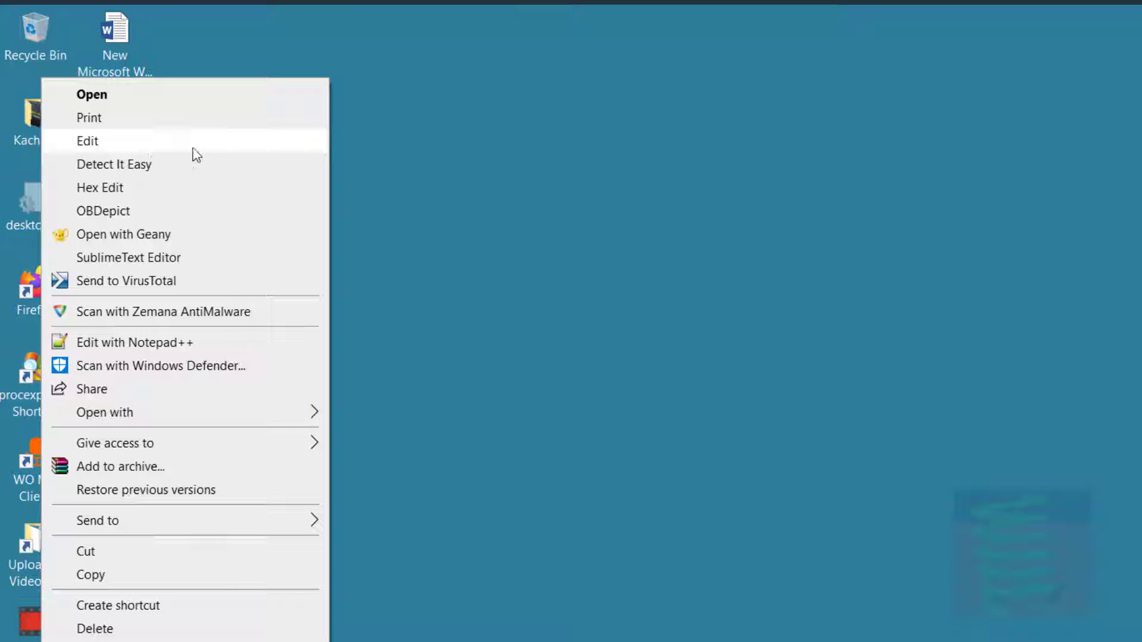
left_click(323, 232)
right_click(323, 232)
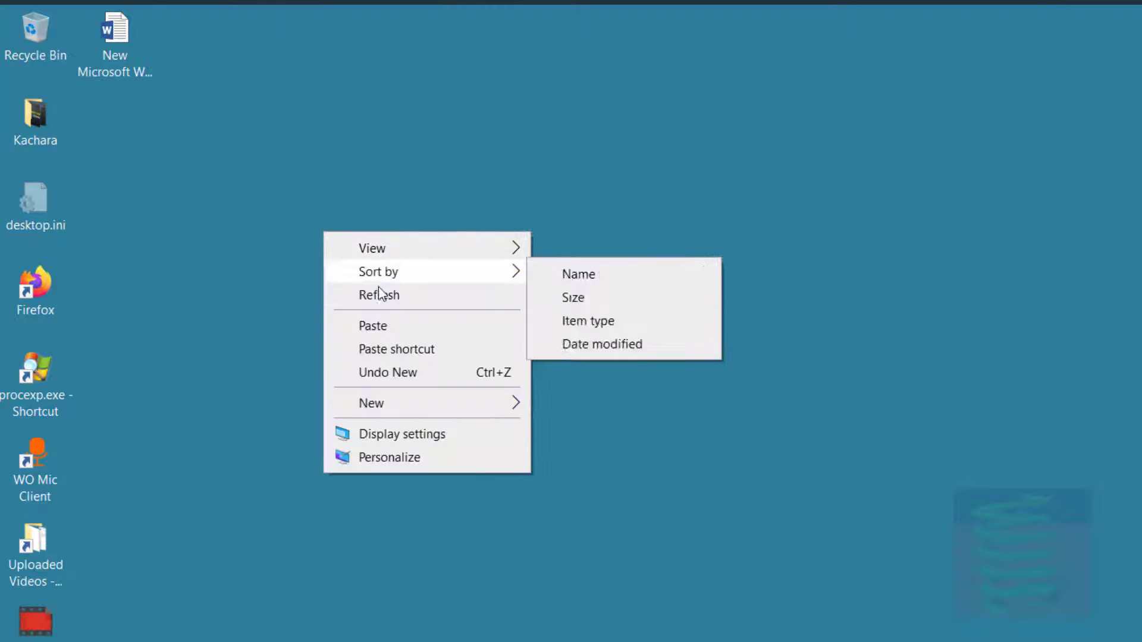
left_click(386, 296)
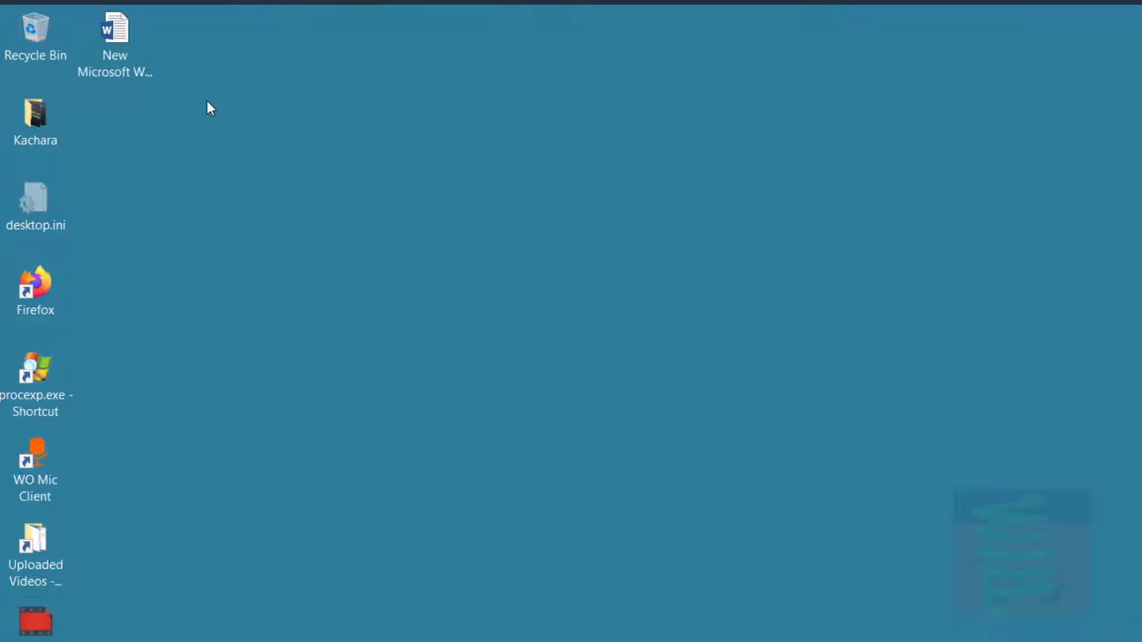
Step: Compare the context commands offered for the text document with those offered for the Word document
left_click(133, 38)
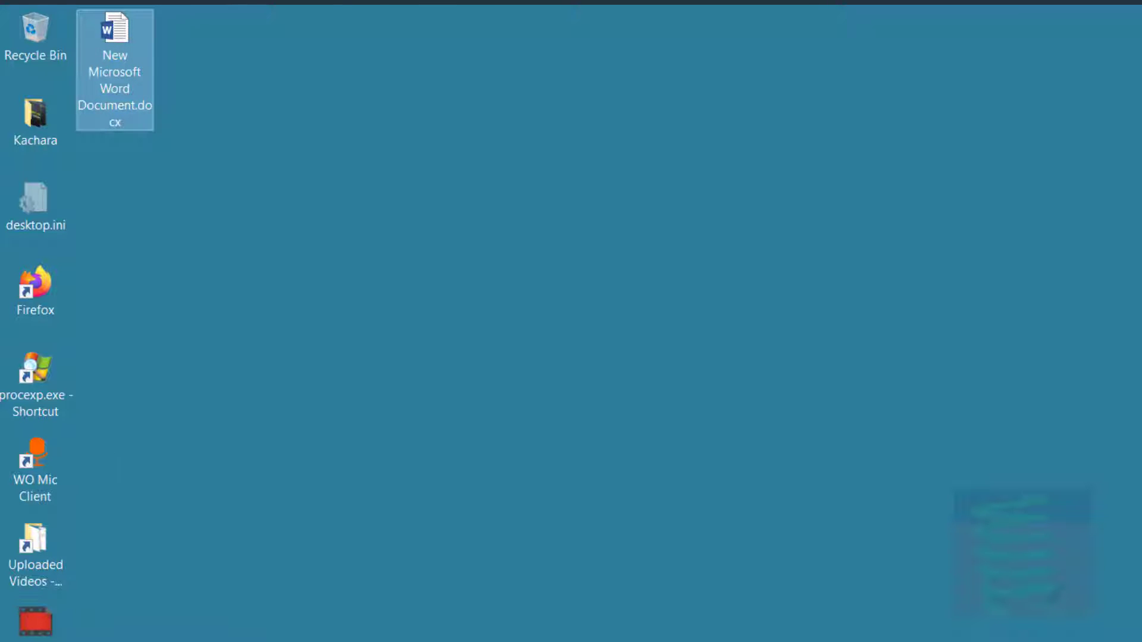
left_click(24, 641)
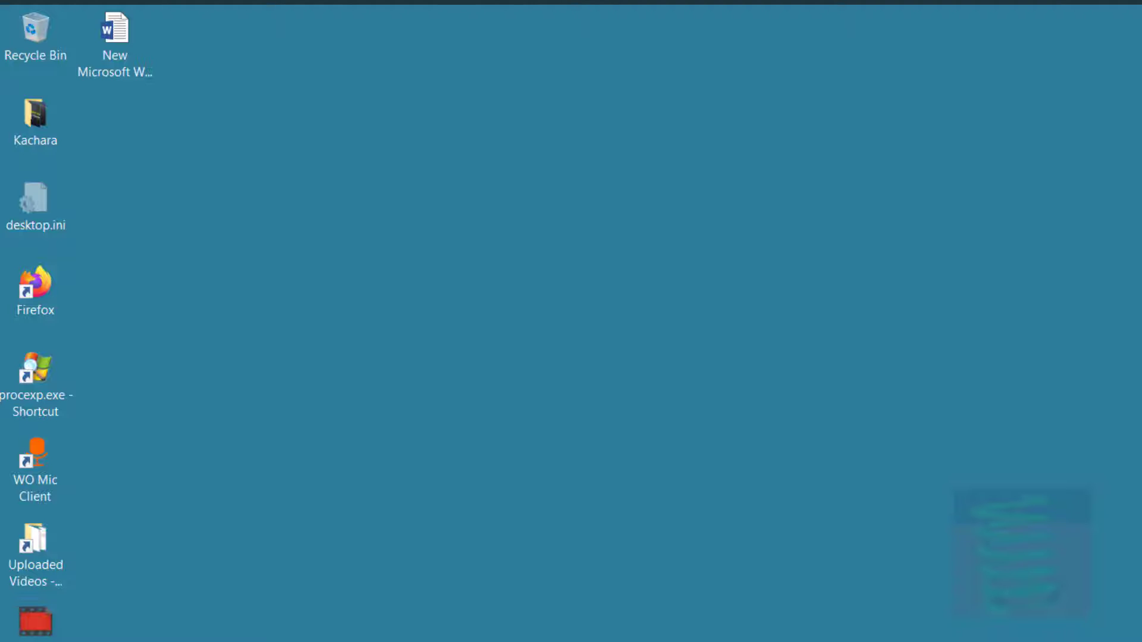
right_click(49, 641)
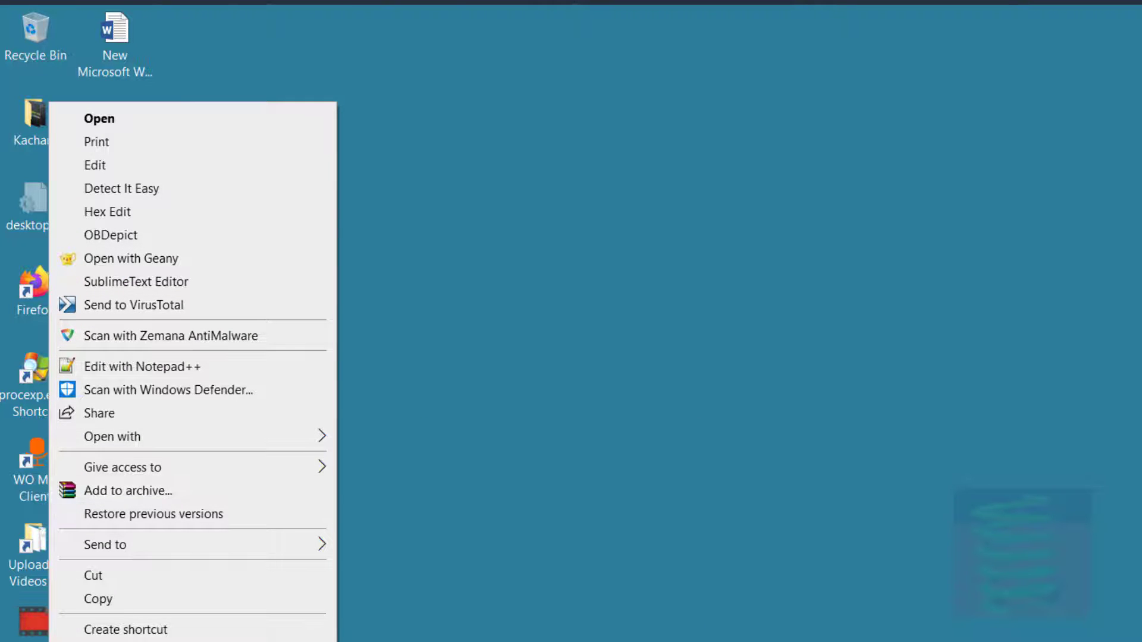
key("Escape")
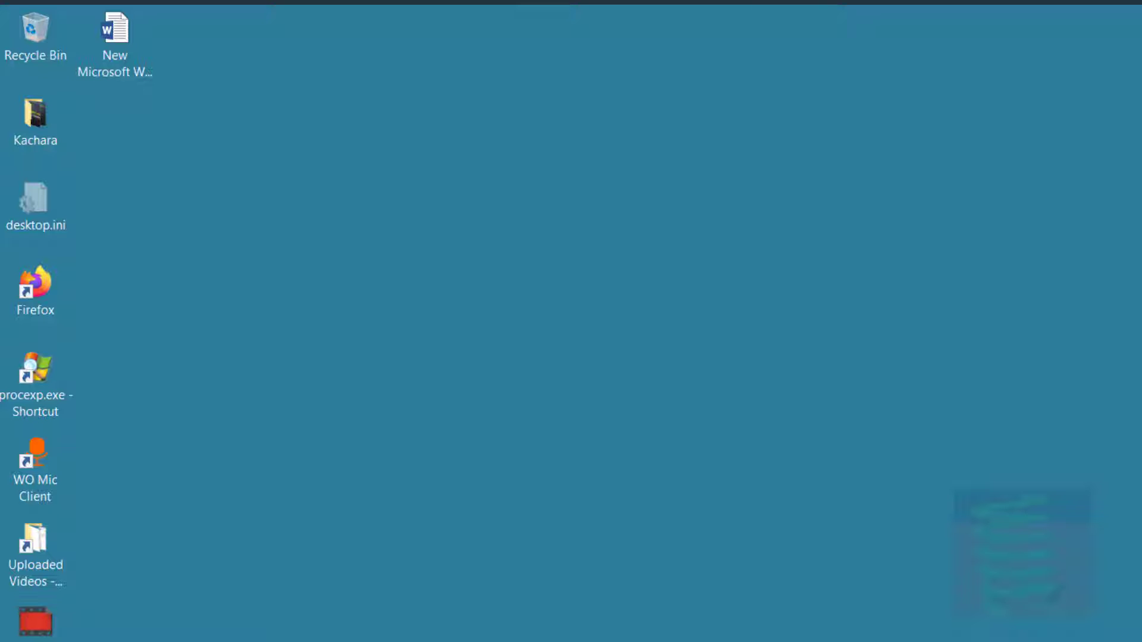
right_click(130, 87)
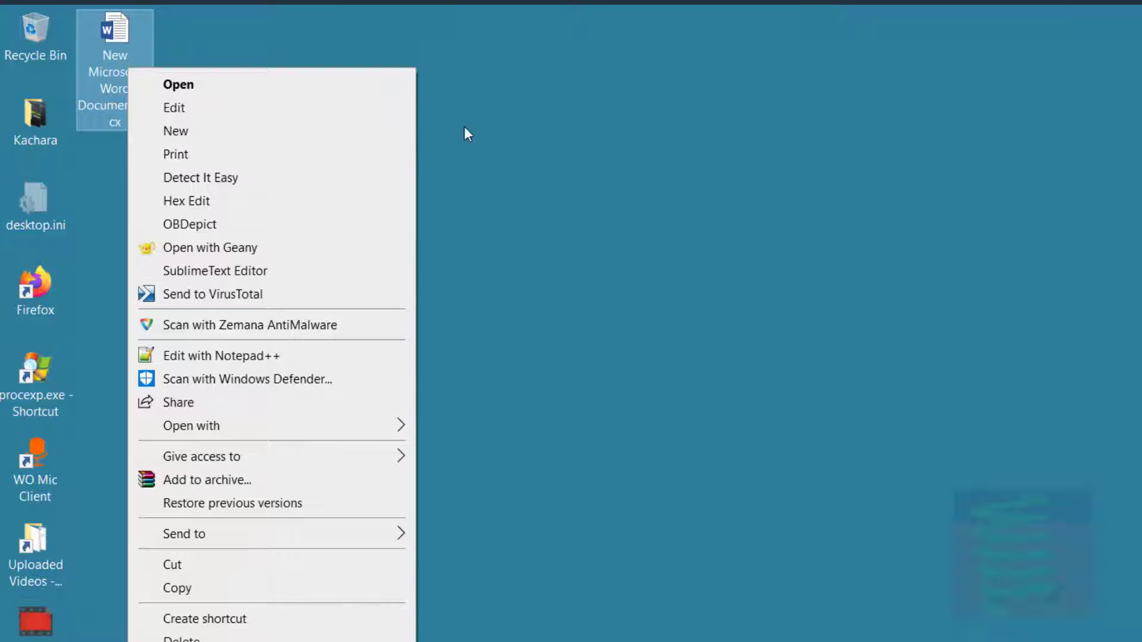
key("Escape")
left_click(496, 126)
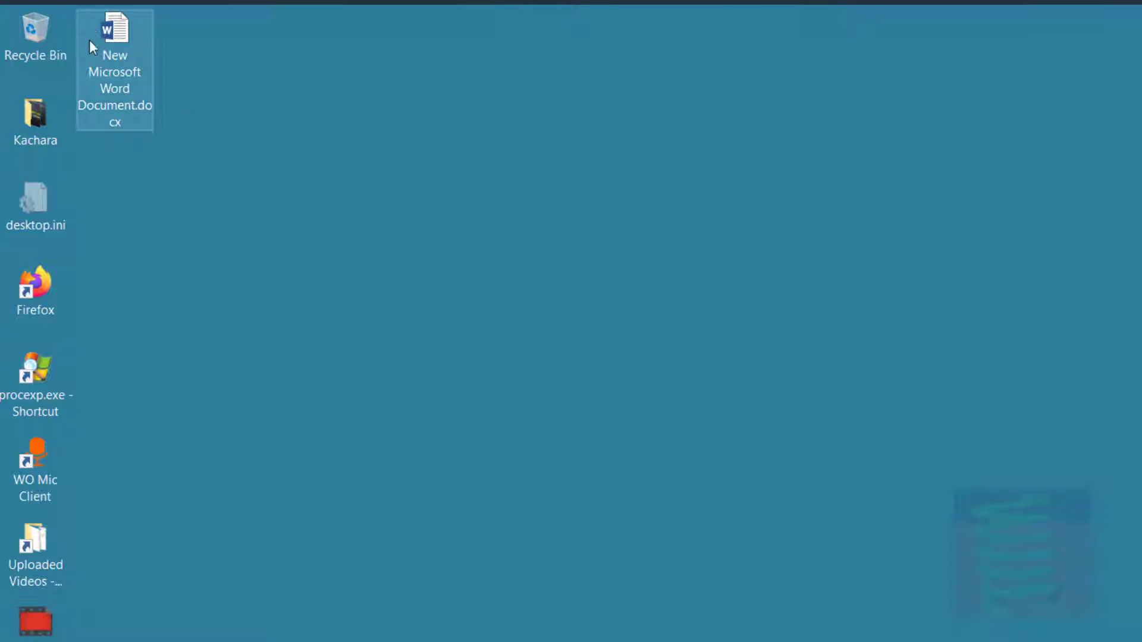
Step: Switch to Registry Editor and check the ._bsln140 and ._sln keys under HKEY_CLASSES_ROOT
key("super+s")
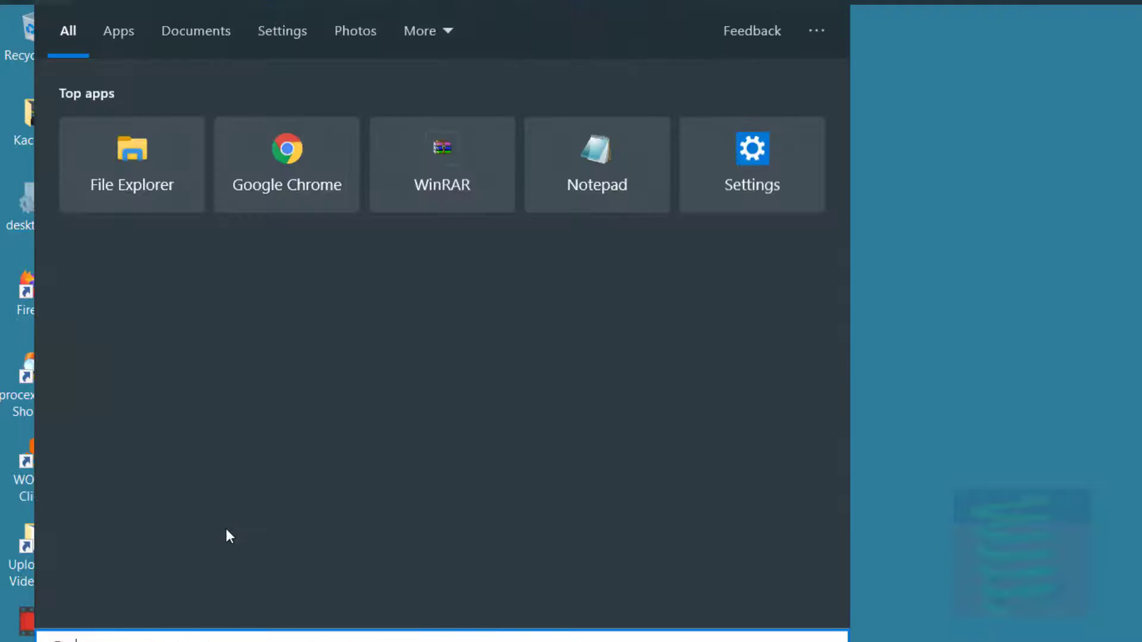
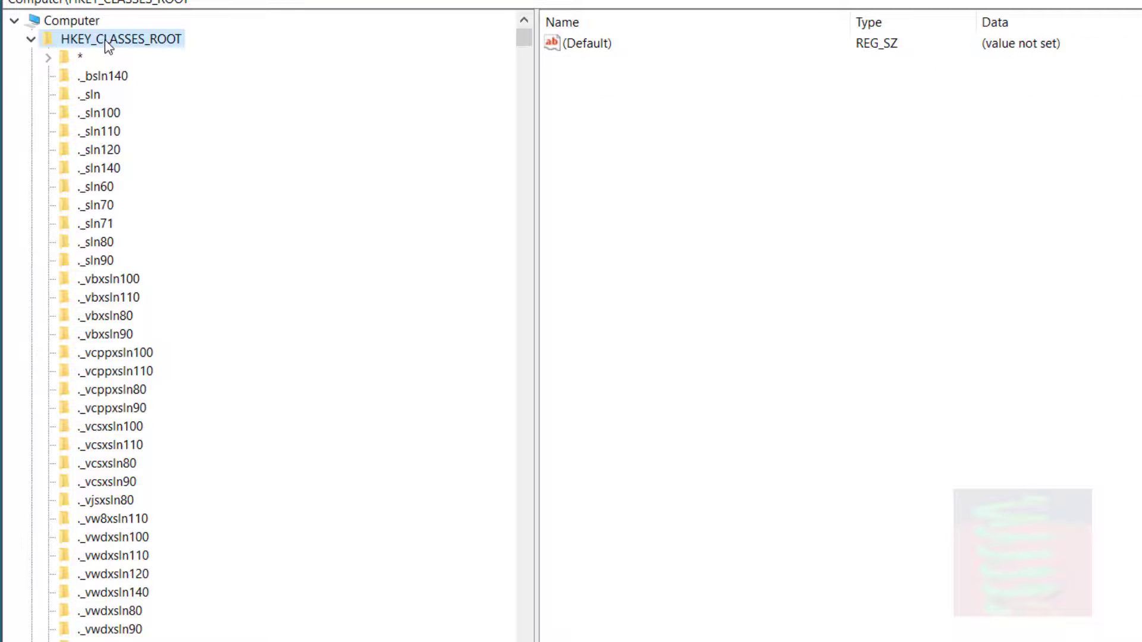
left_click(95, 77)
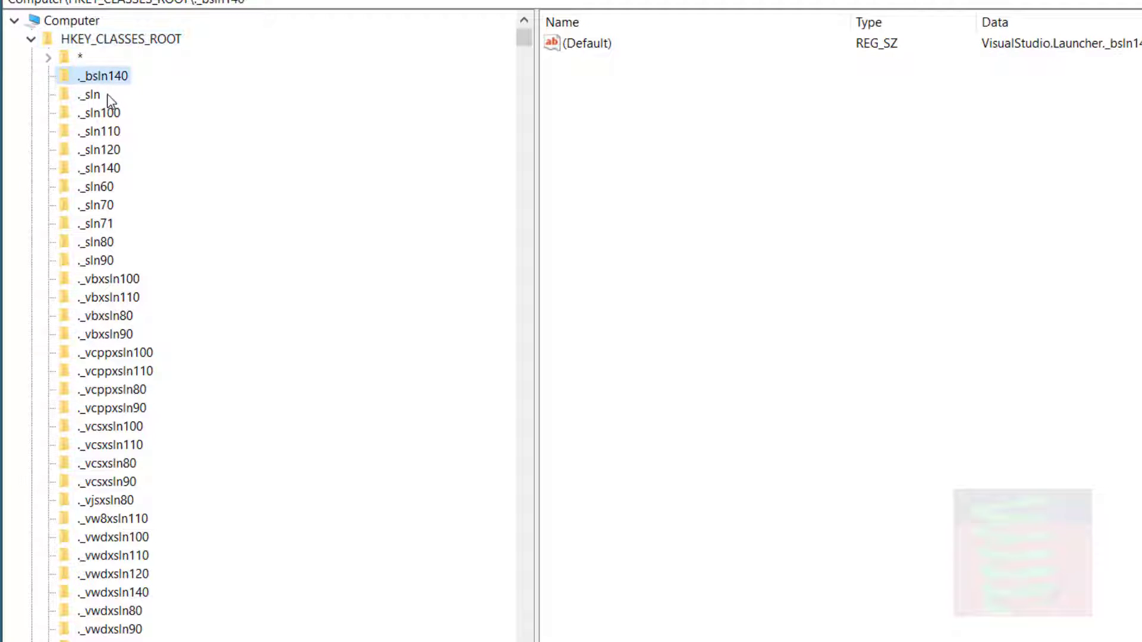
left_click(106, 95)
Step: Examine file-extension keys under HKEY_CLASSES_ROOT, including .1sc, .386, .3fr, .3gp and .3gp2
scroll(96, 227, "down", 5)
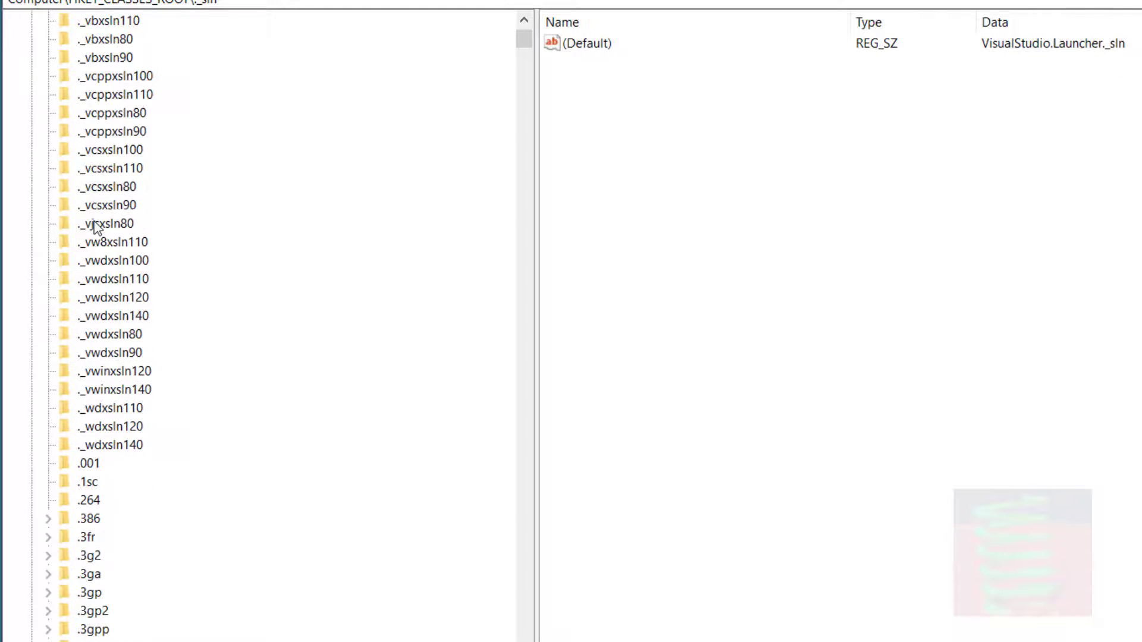
scroll(95, 227, "down", 5)
left_click(105, 208)
left_click(98, 241)
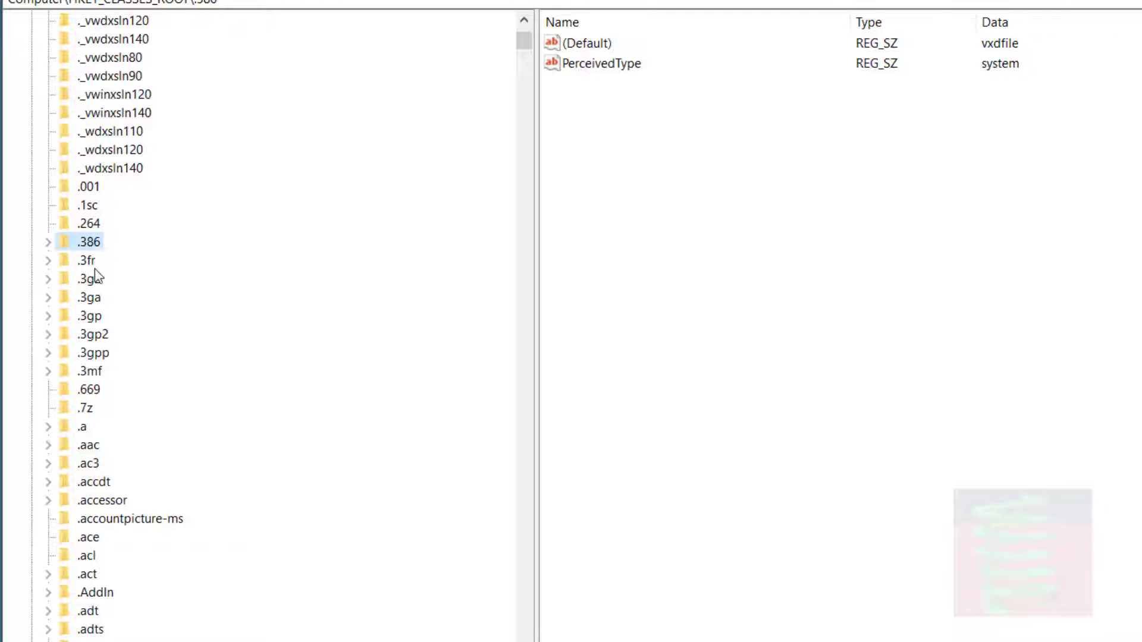
left_click(97, 265)
left_click(94, 315)
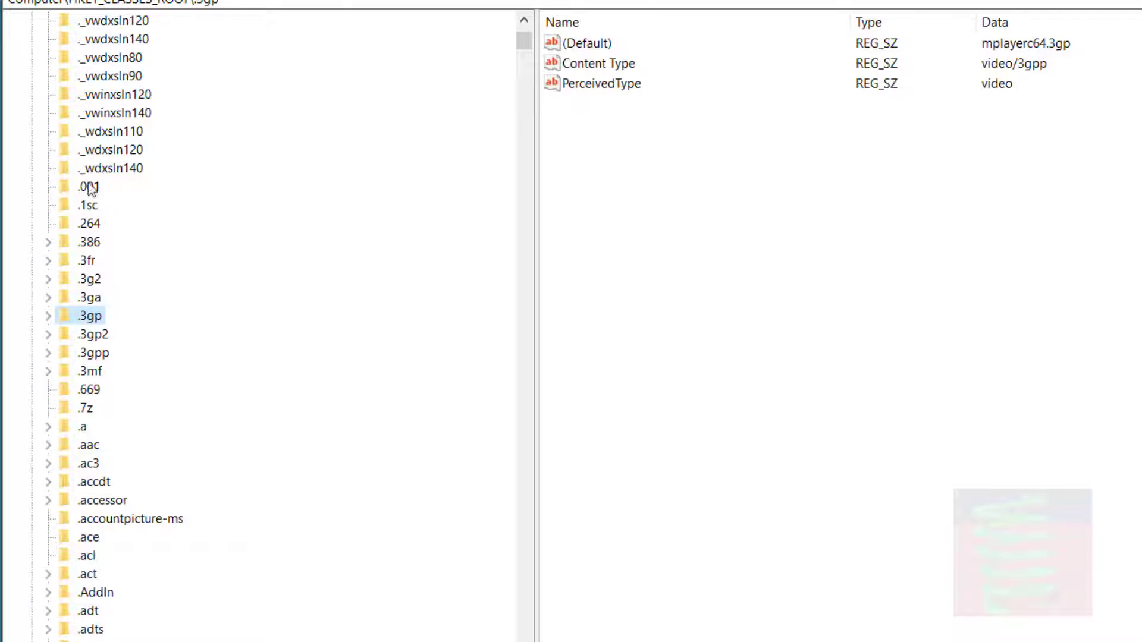
scroll(116, 318, "down", 1)
scroll(116, 312, "down", 3)
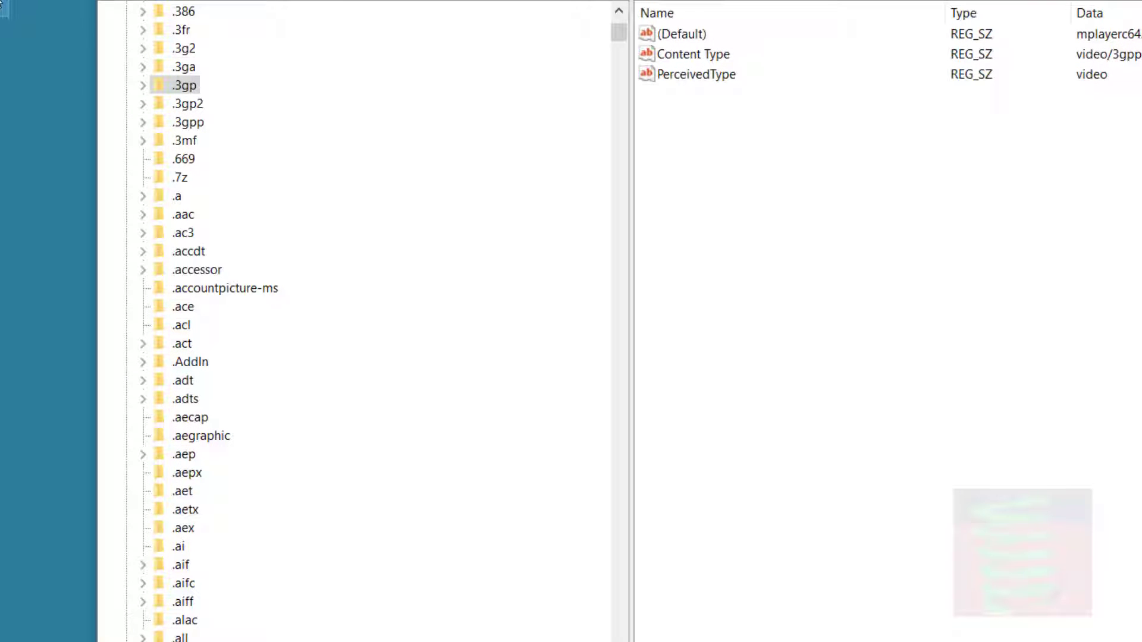
left_click(178, 108)
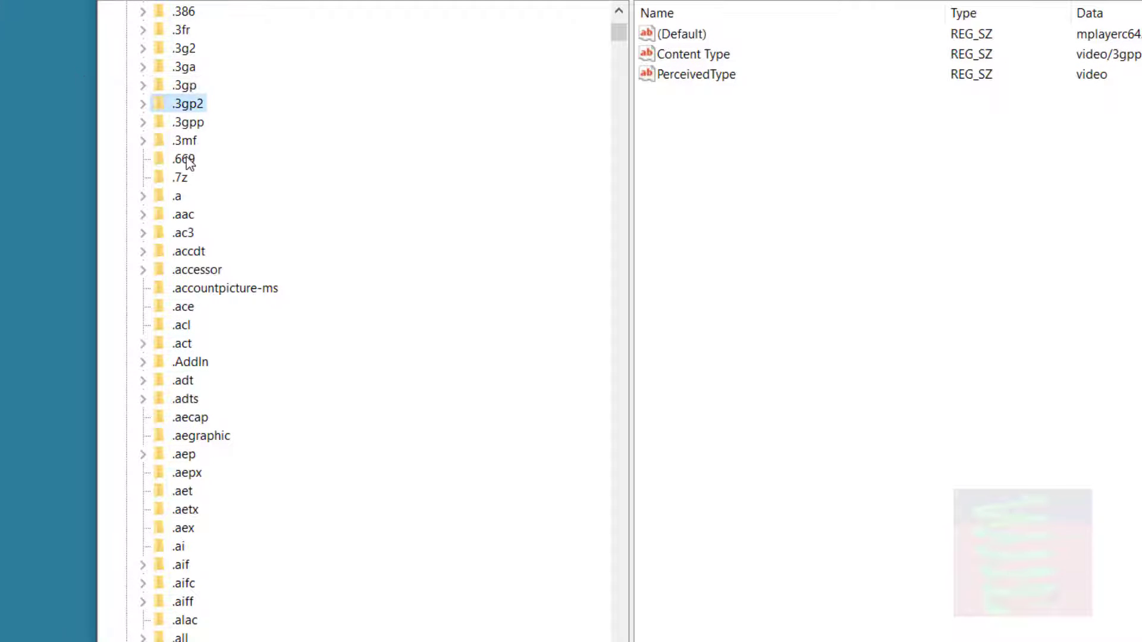
Step: Find the .docx key under HKEY_CLASSES_ROOT and read the data of its default value
scroll(188, 162, "down", 20)
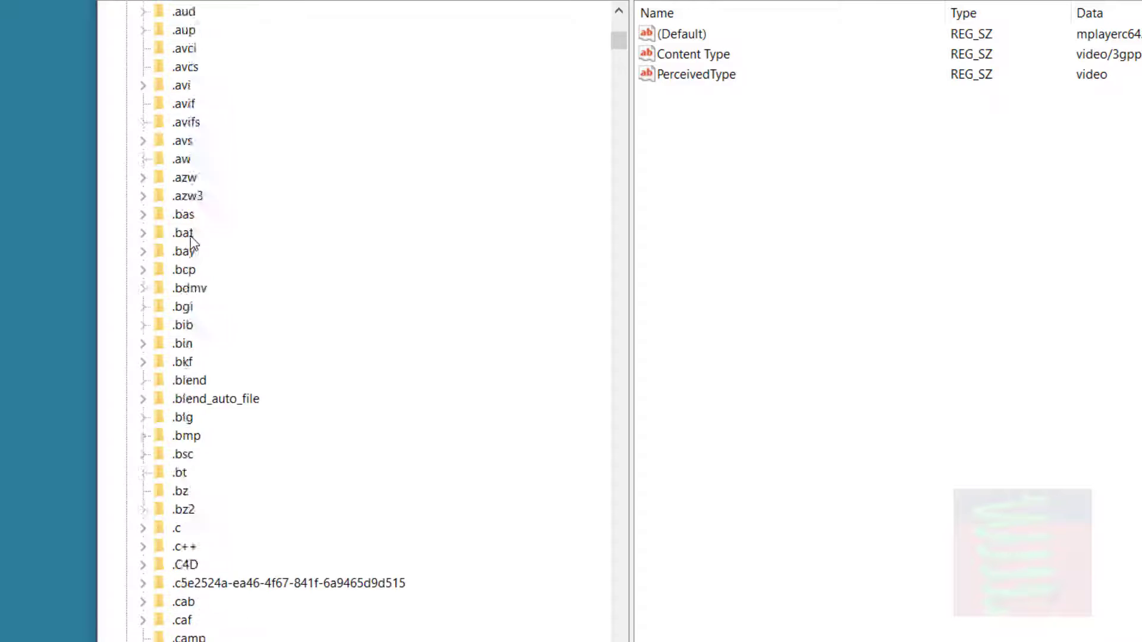
scroll(192, 240, "down", 20)
scroll(217, 165, "up", 3)
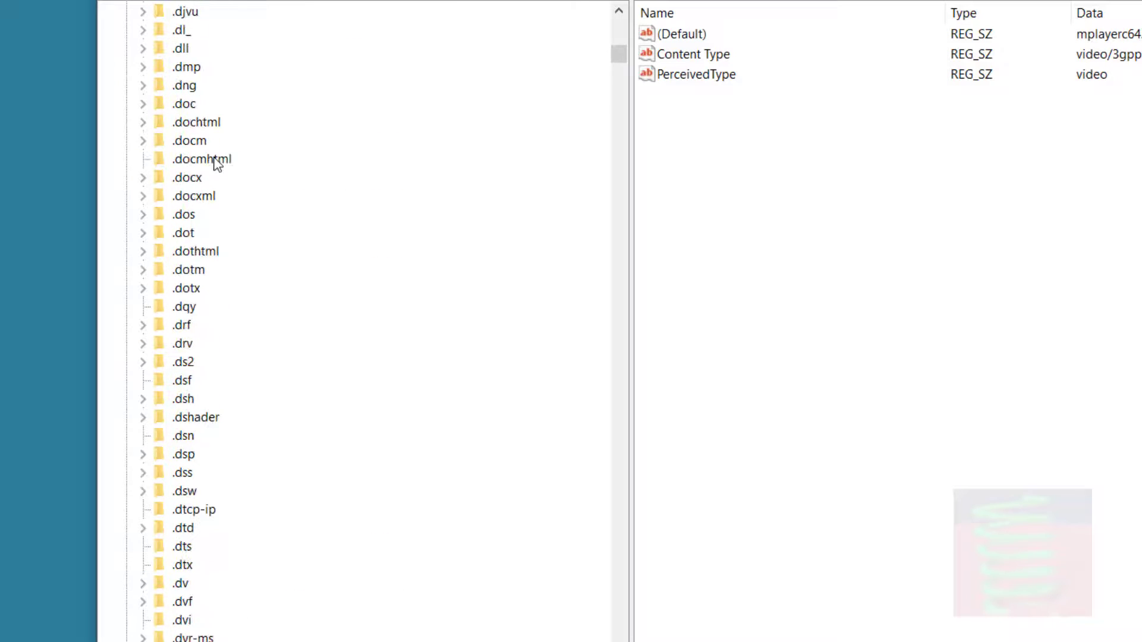
left_click(187, 177)
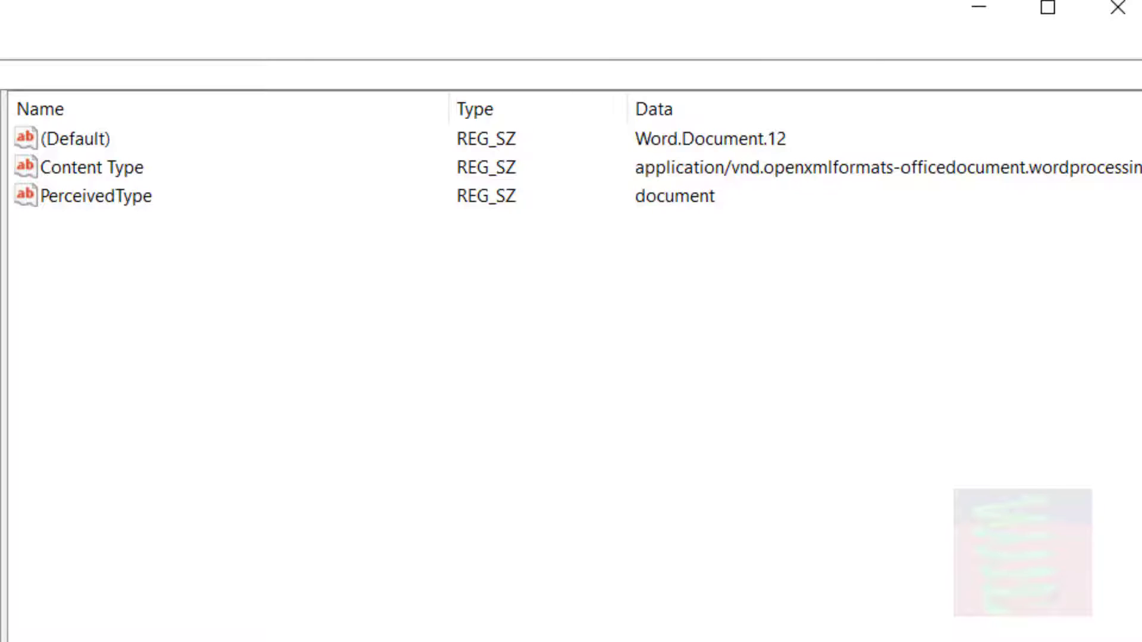
left_click(718, 144)
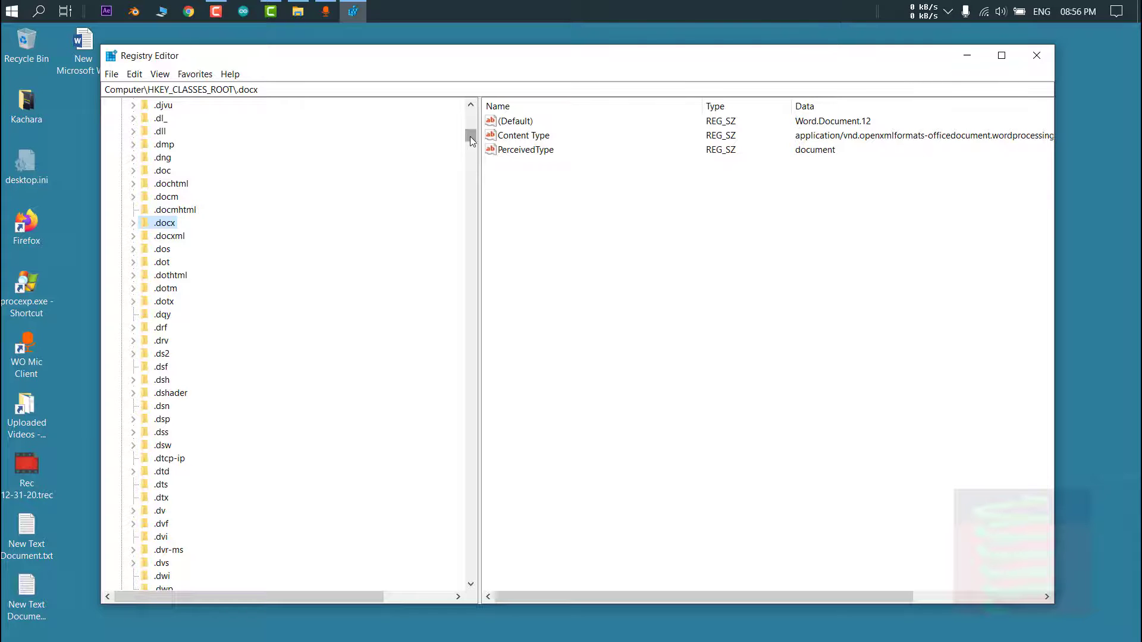
Step: Find and select the Word.Document.12 key under HKEY_CLASSES_ROOT
left_click_drag(470, 137, 469, 159)
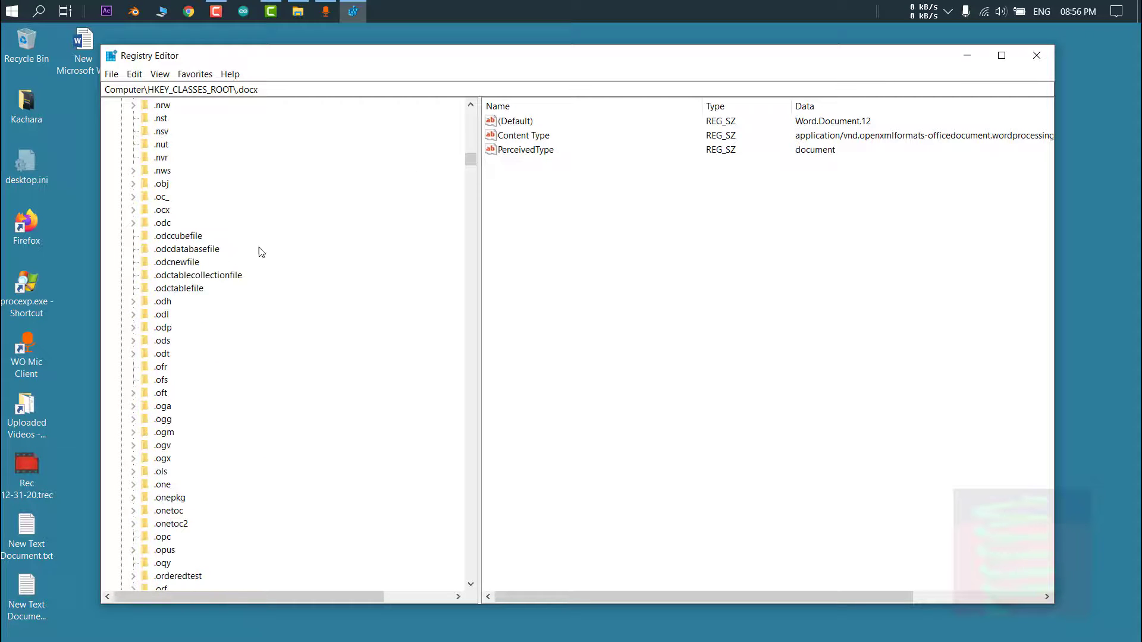
left_click(189, 261)
scroll(189, 305, "down", 6)
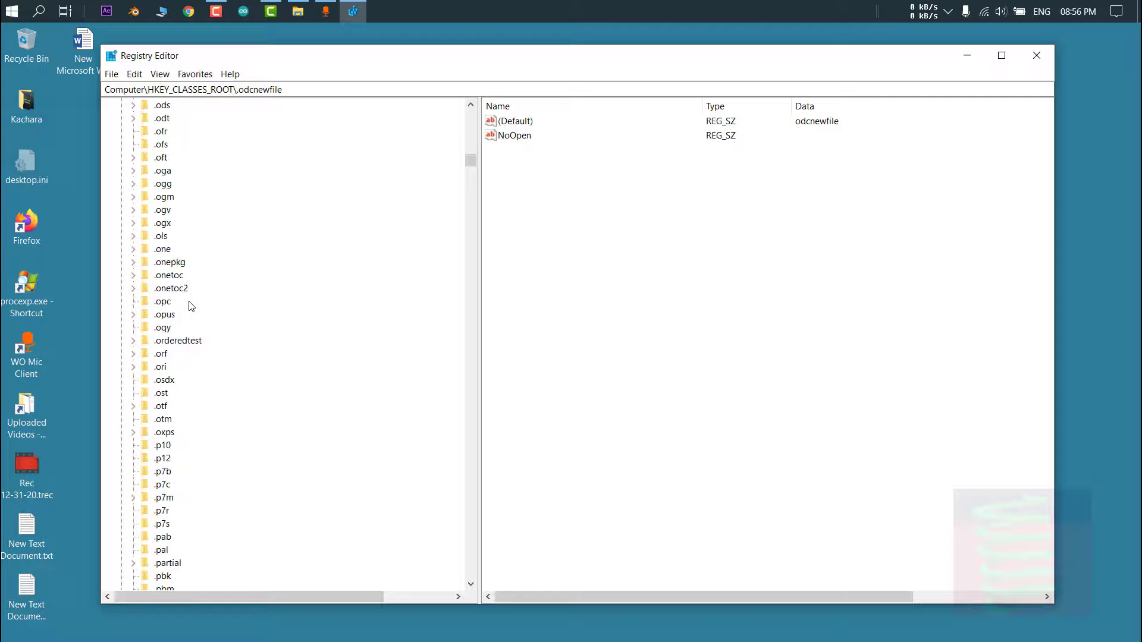
scroll(191, 306, "down", 18)
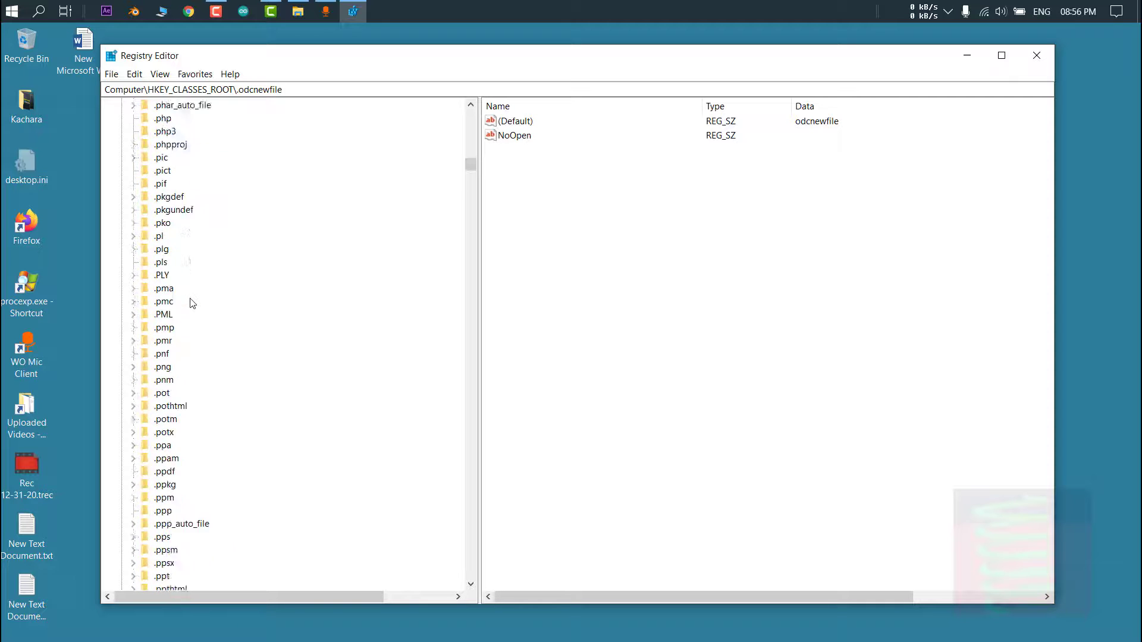
scroll(192, 304, "down", 20)
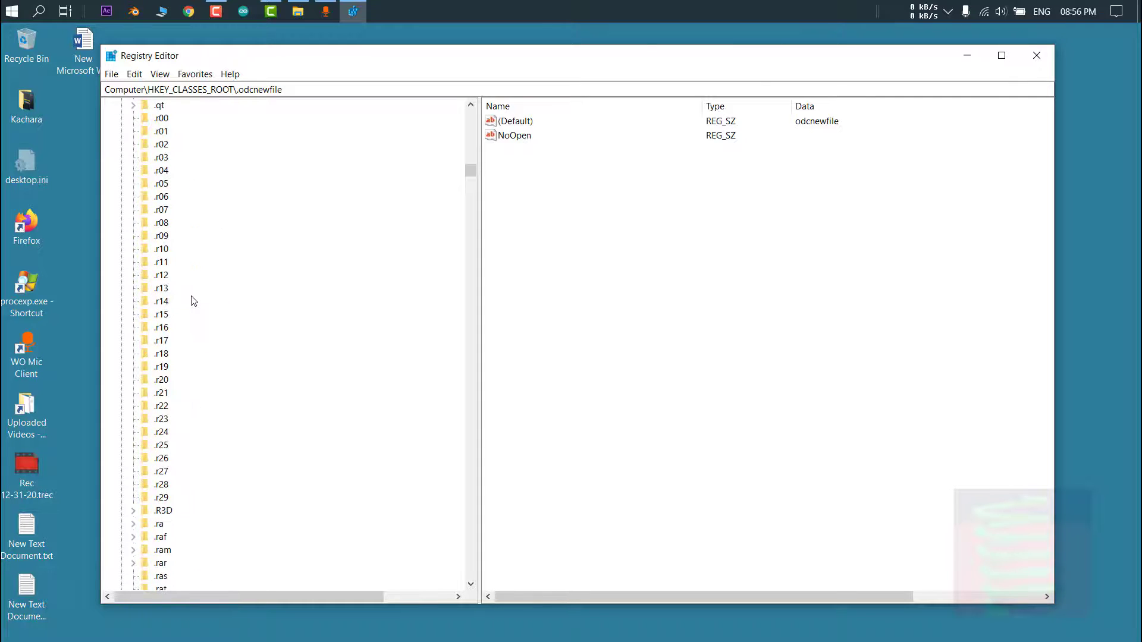
scroll(194, 300, "down", 4)
left_click(166, 291)
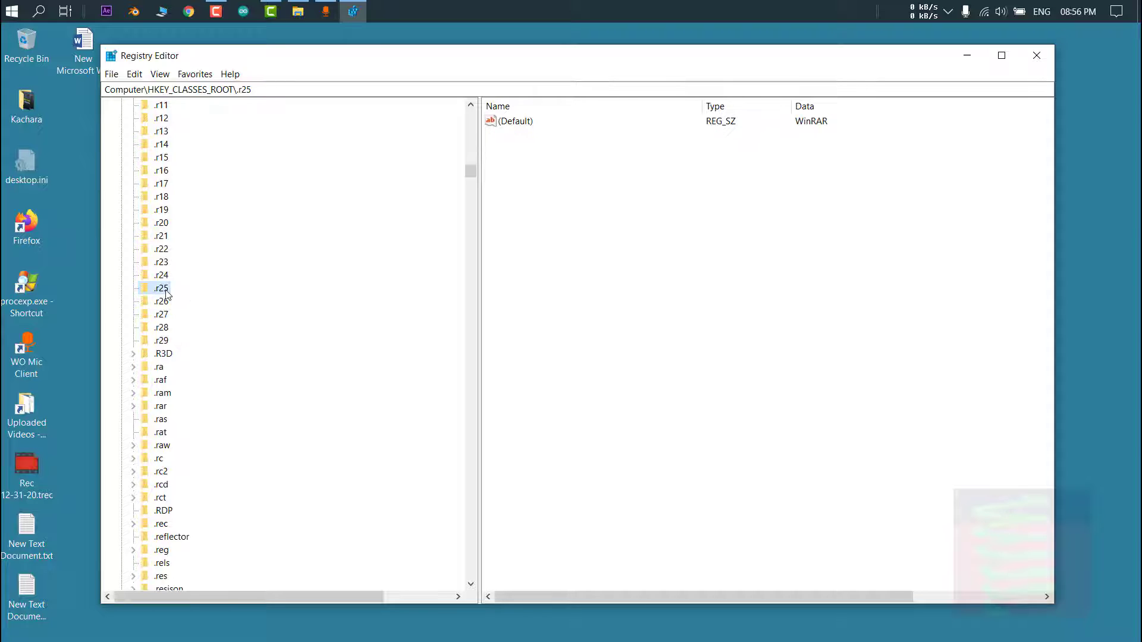
type("word")
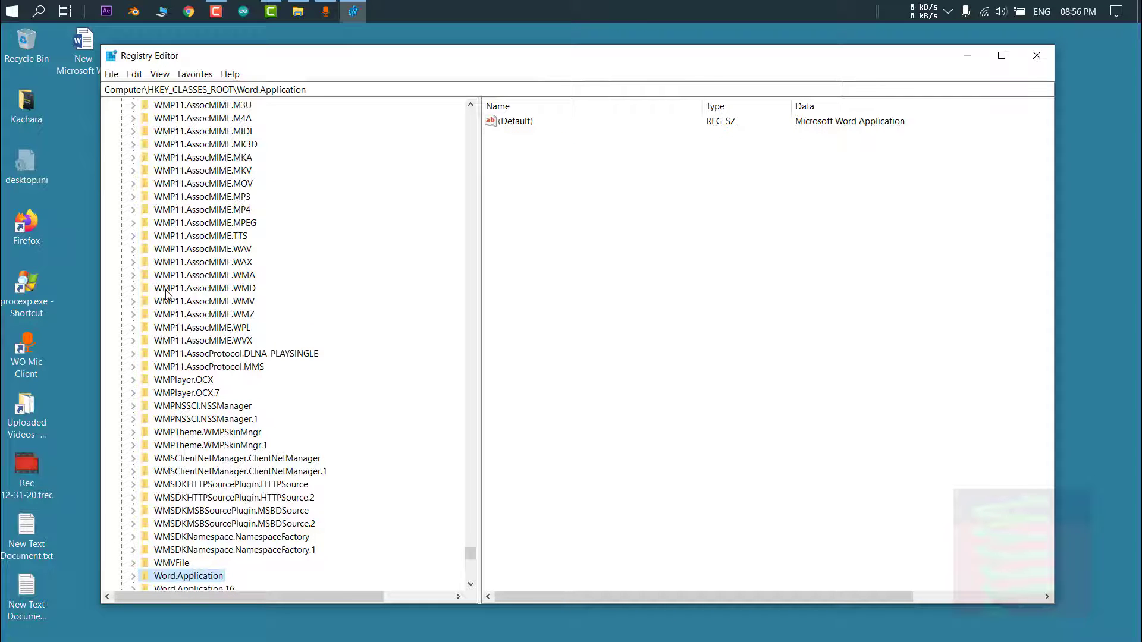
scroll(166, 295, "down", 3)
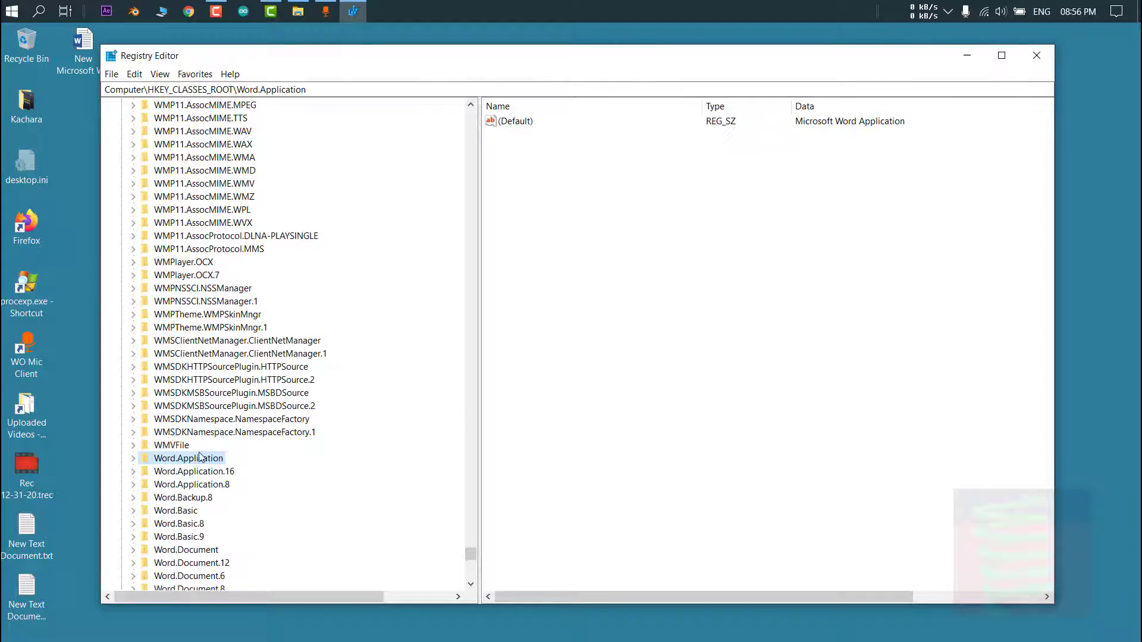
scroll(214, 498, "down", 2)
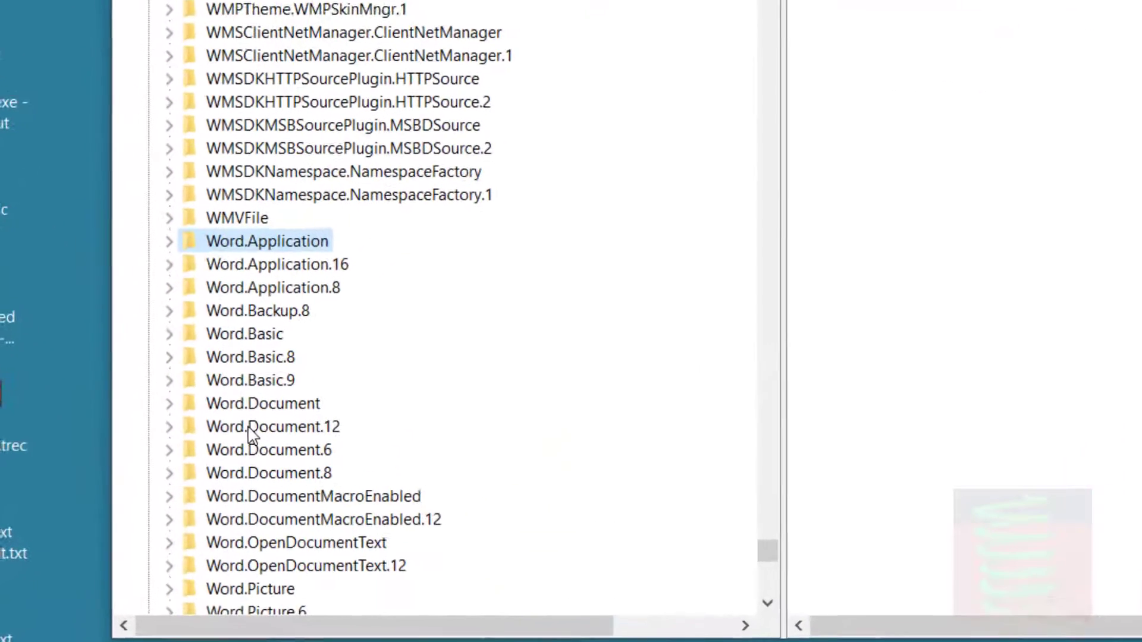
left_click(165, 483)
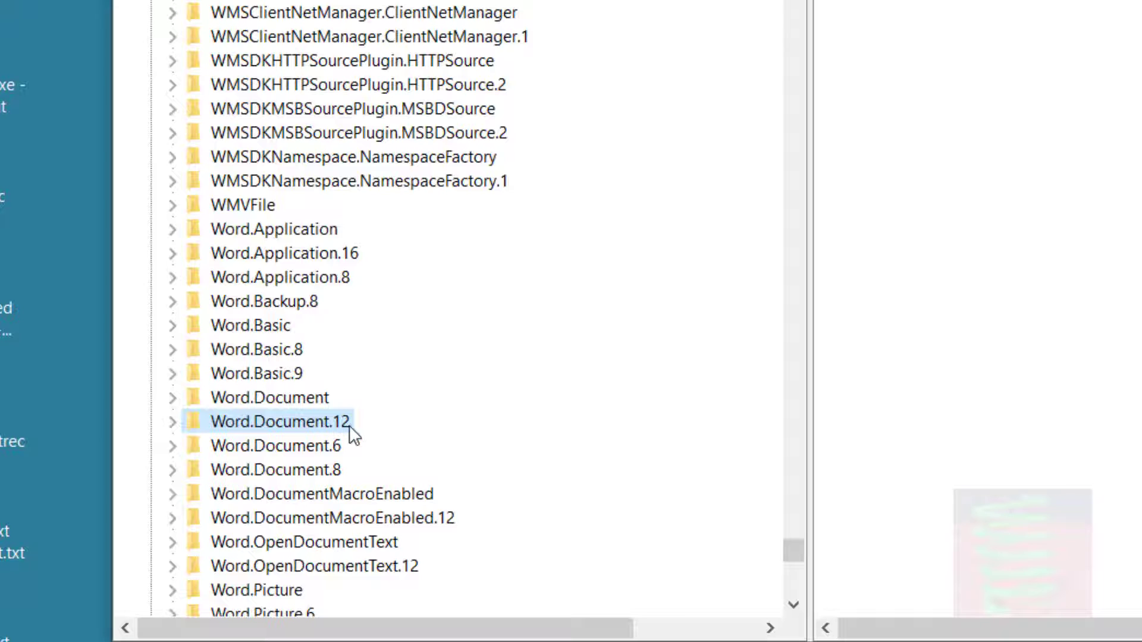
Step: Expand the Word.Document.12 key and read the full default value data of its DefaultIcon subkey
left_click(172, 421)
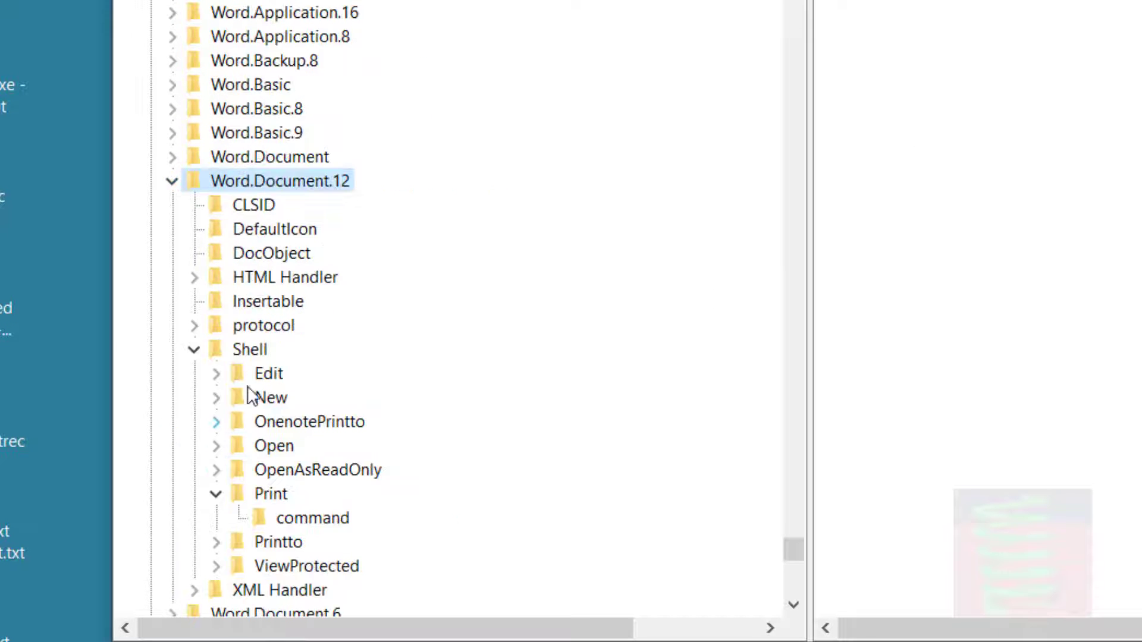
left_click(196, 351)
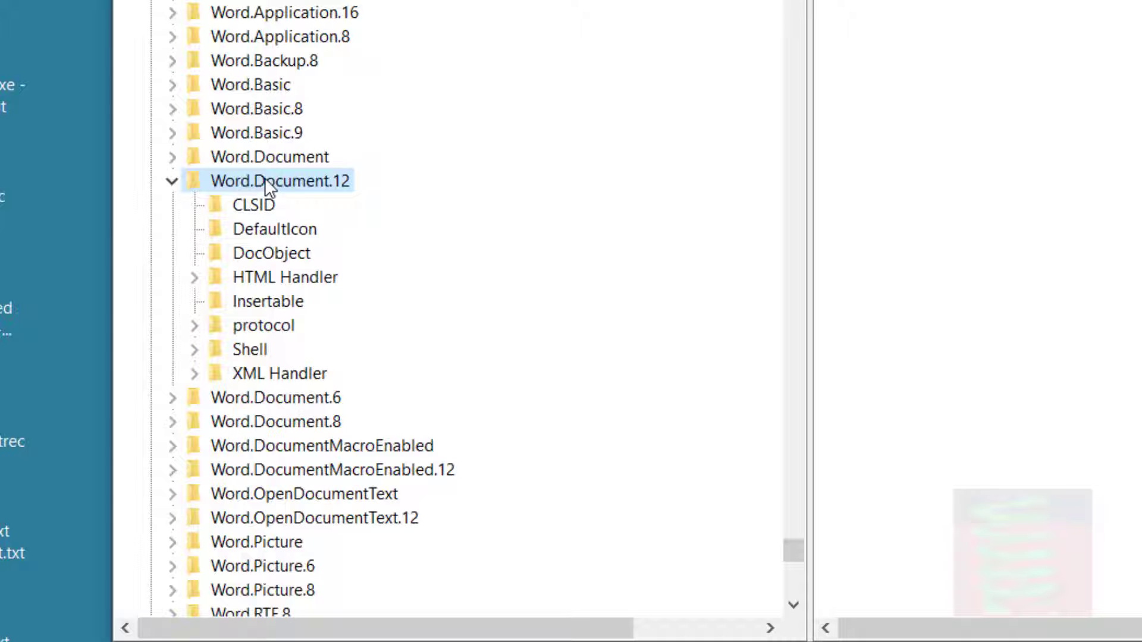
left_click(283, 229)
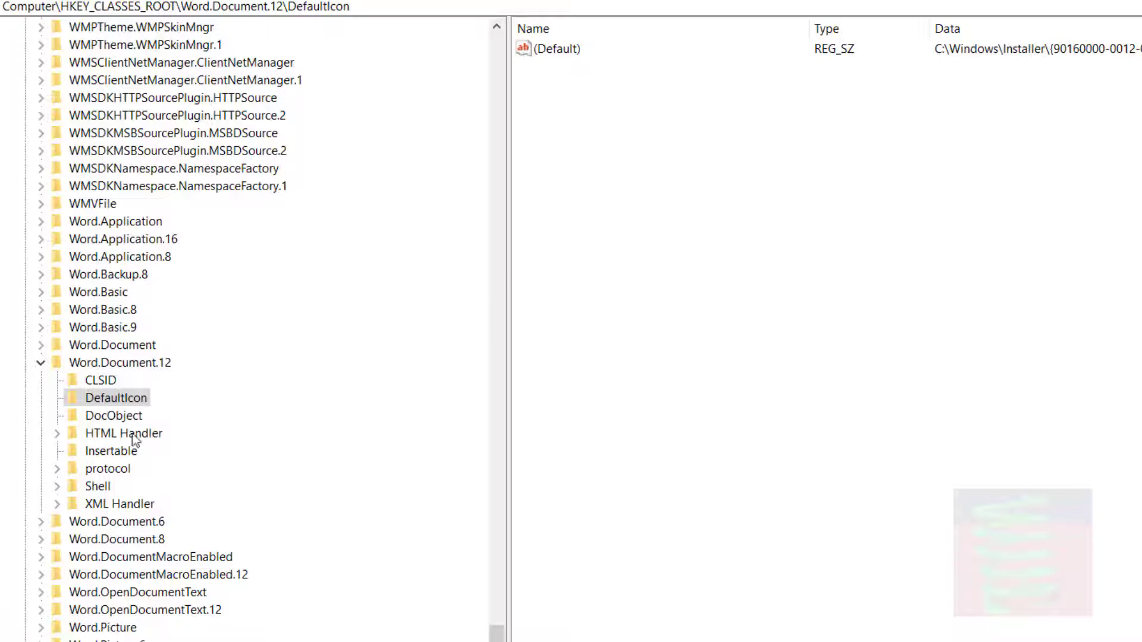
left_click(100, 399)
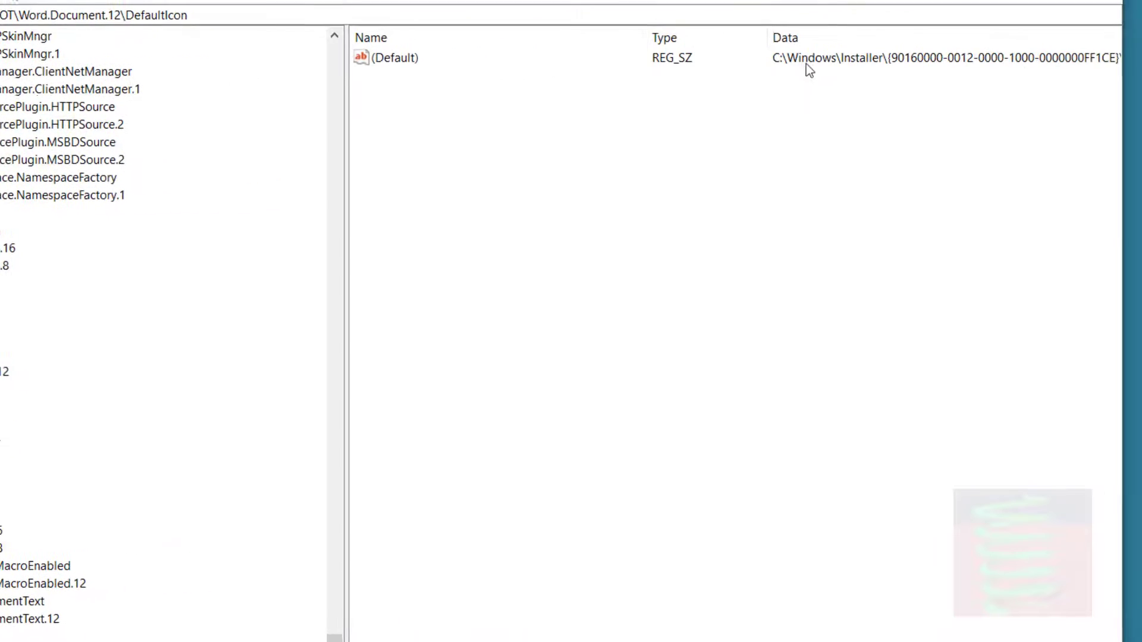
scroll(702, 173, "right", 3)
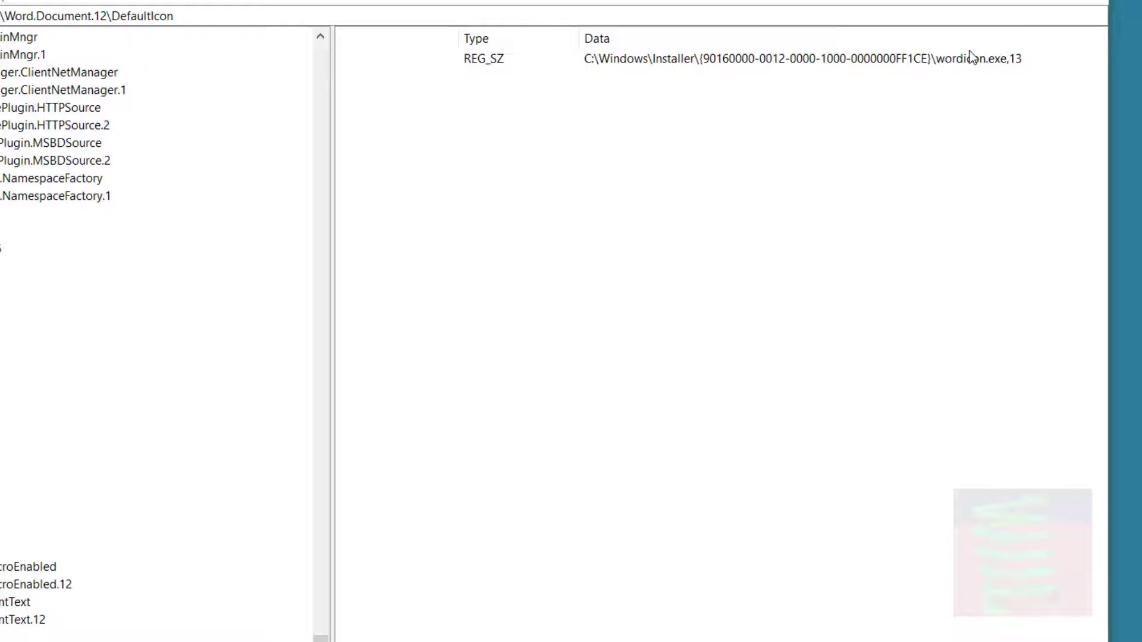
left_click_drag(583, 641, 485, 641)
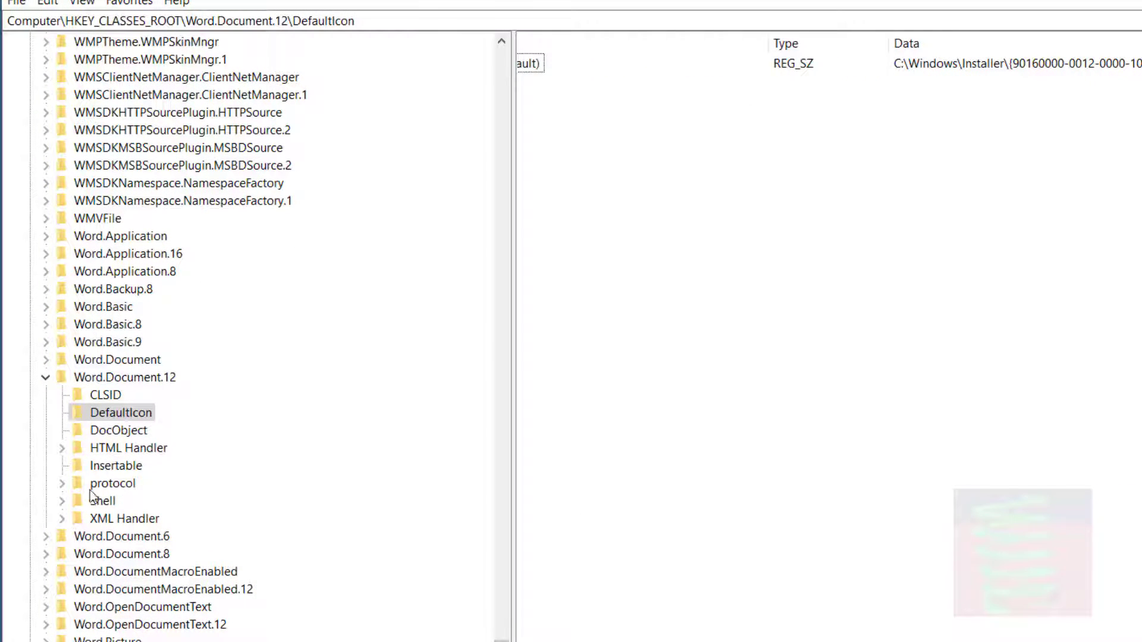
Step: Expand the Shell subkey of Word.Document.12 and compare its entries with the context commands of the Word document on the desktop
left_click(62, 502)
left_click(101, 504)
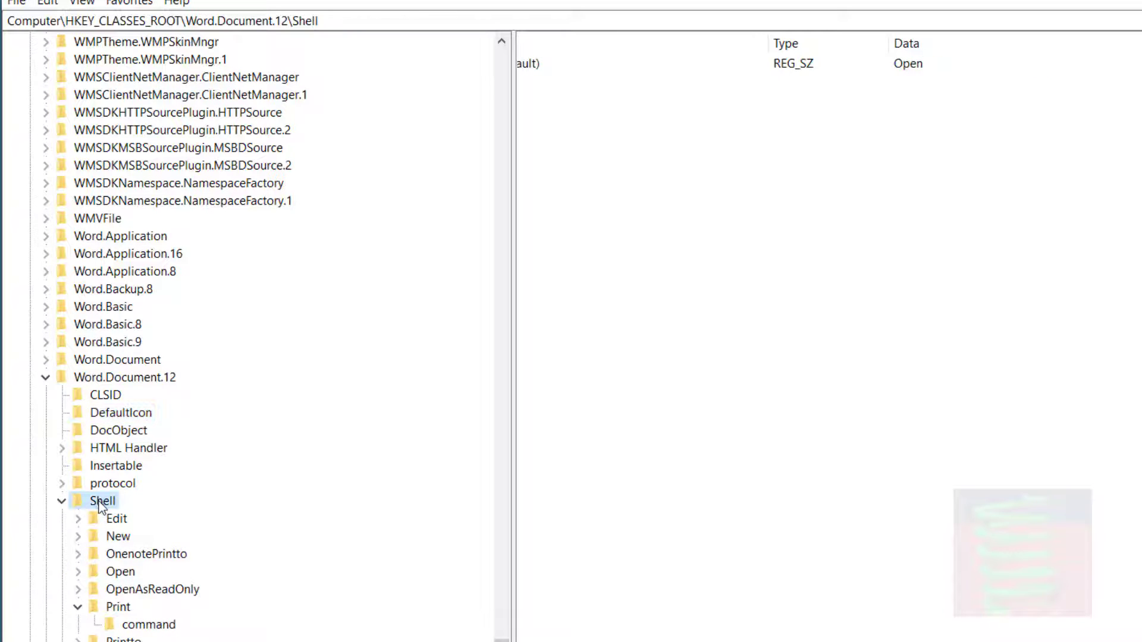
scroll(100, 506, "down", 4)
left_click(80, 395)
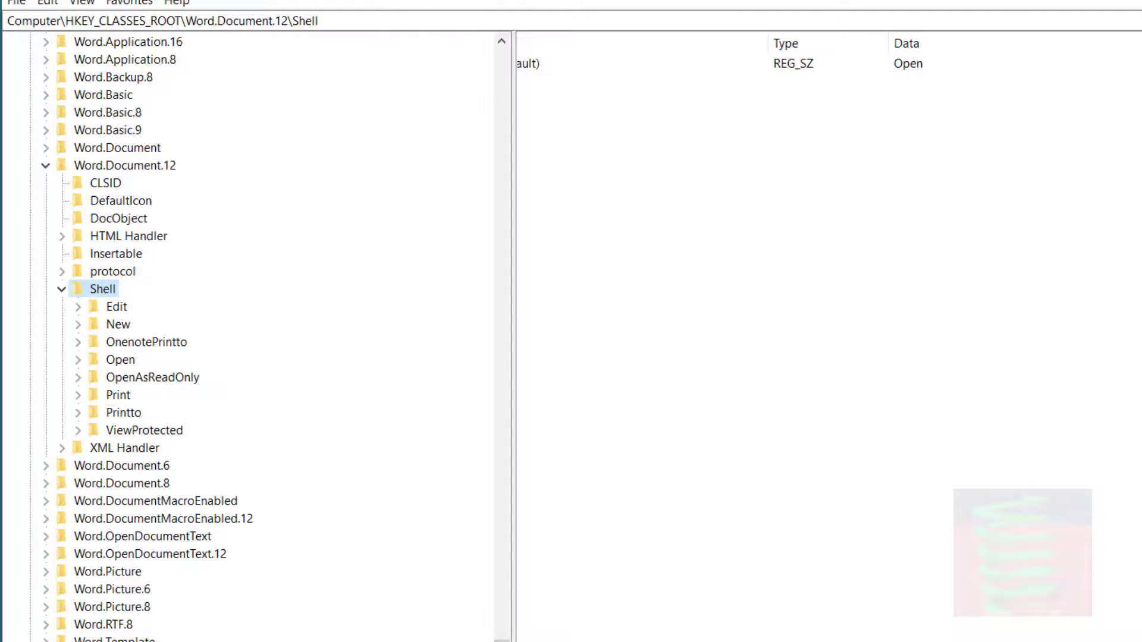
right_click(88, 10)
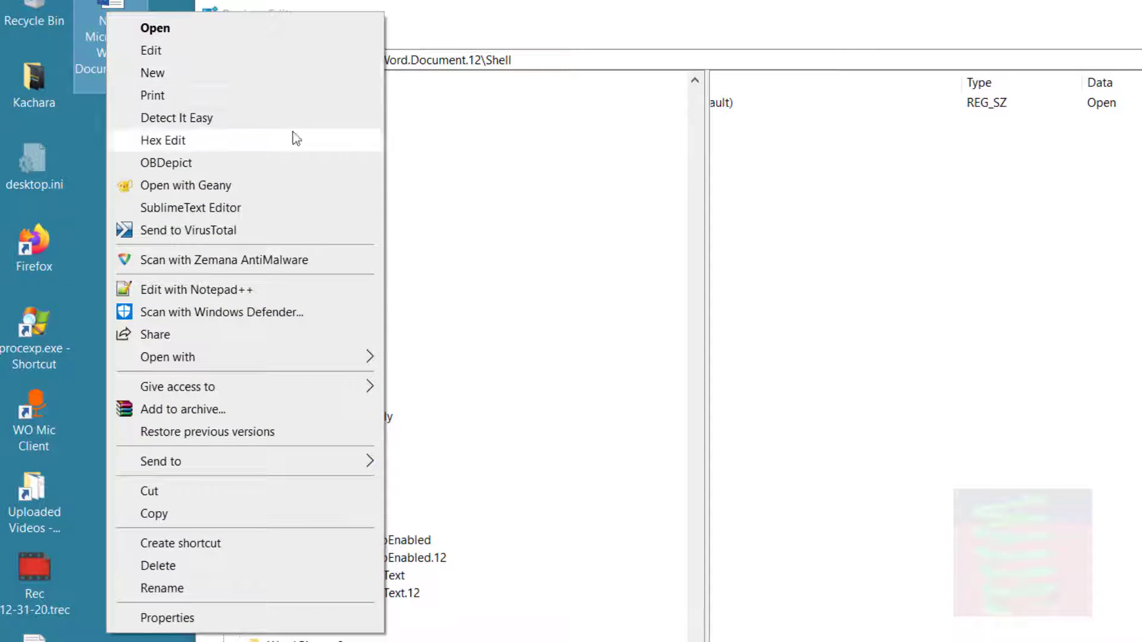
left_click(538, 377)
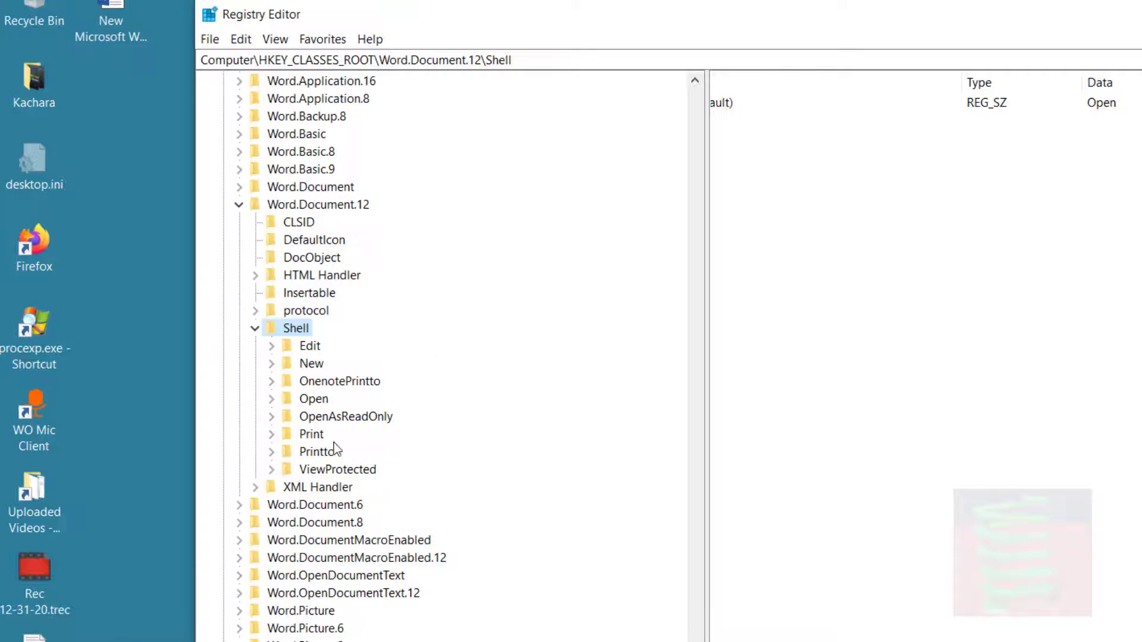
Step: Check the Edit, New, OnenotePrintto and Open subkeys of Shell against the Word document's context commands
left_click(313, 349)
left_click(314, 365)
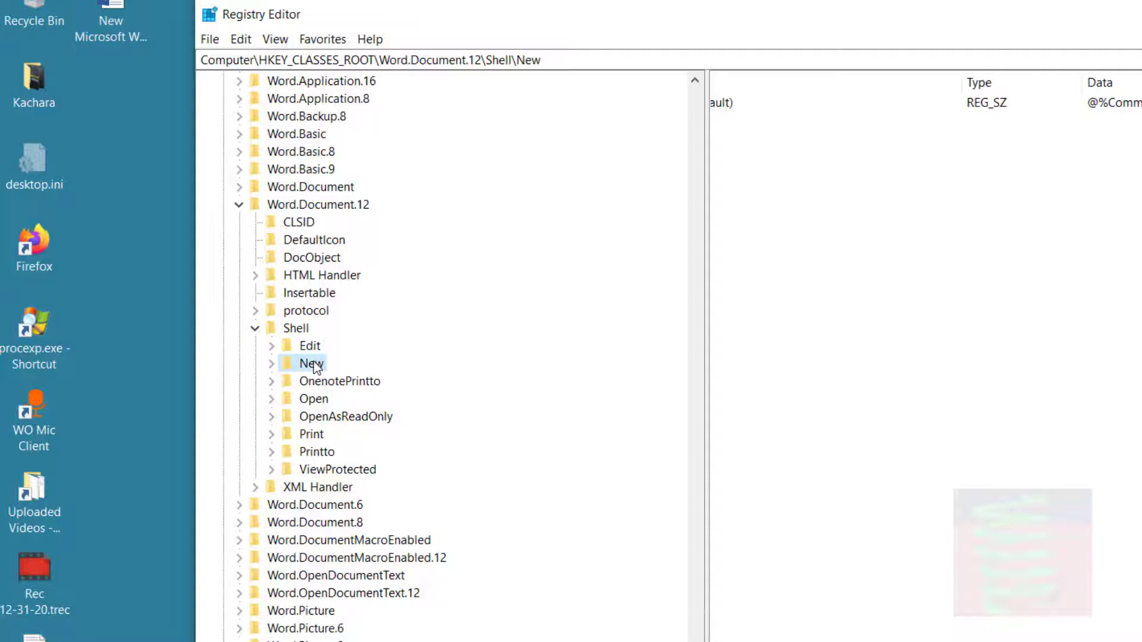
left_click(336, 381)
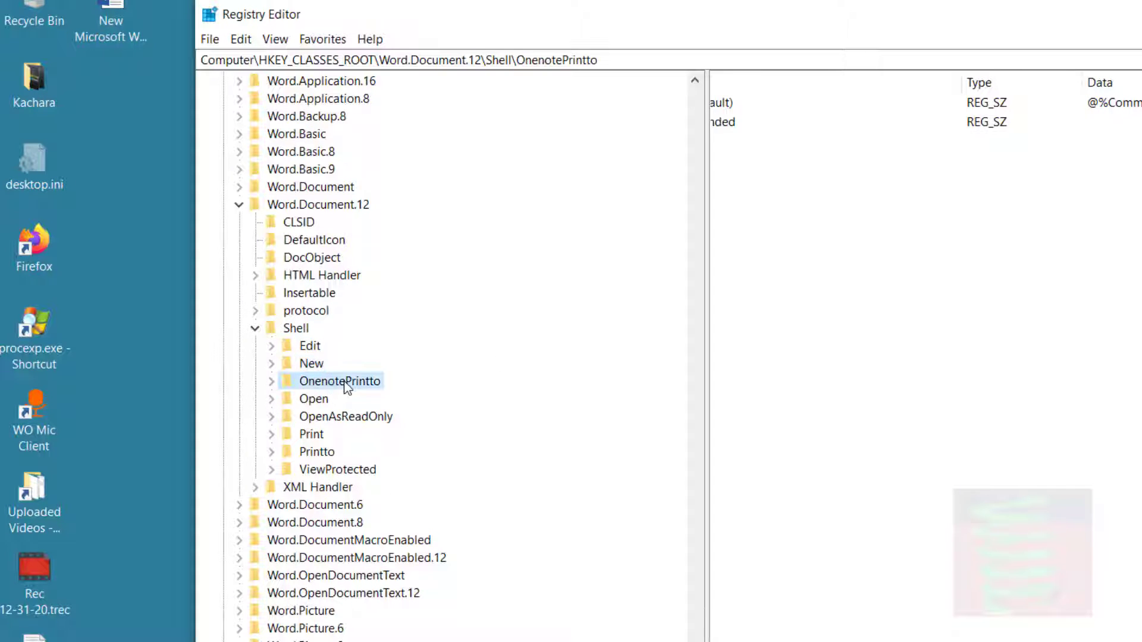
left_click(313, 399)
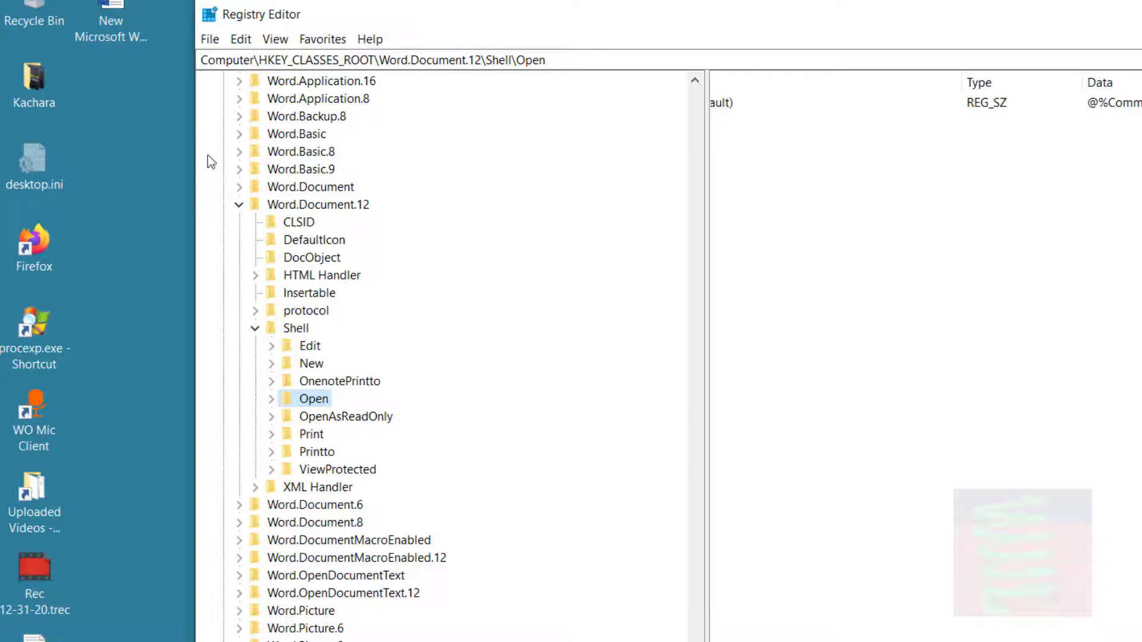
right_click(104, 24)
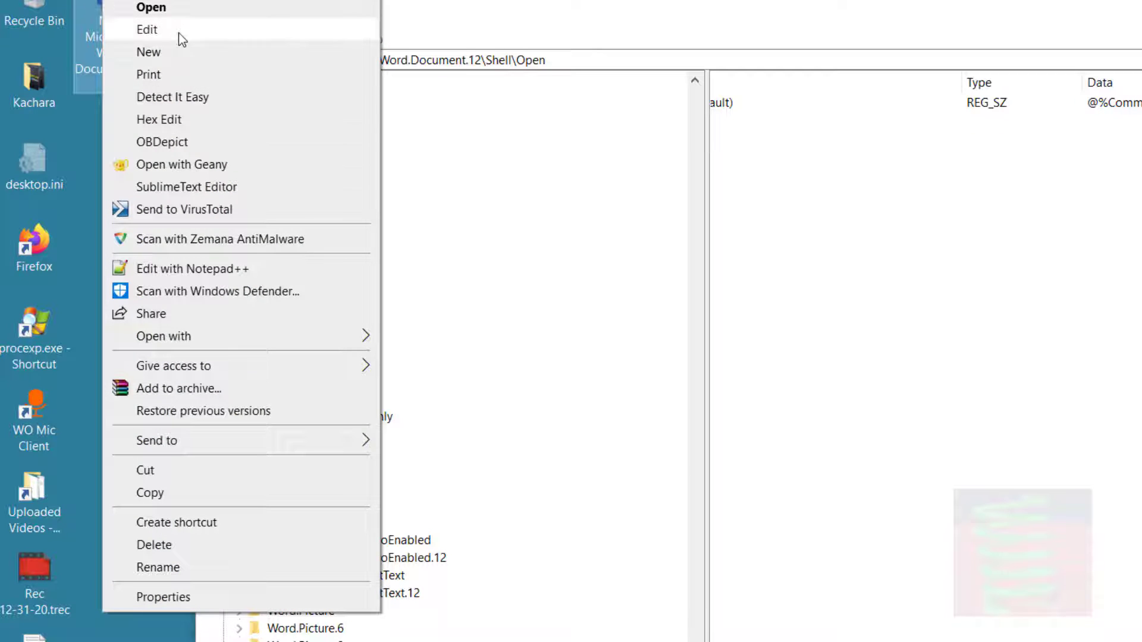
left_click(491, 398)
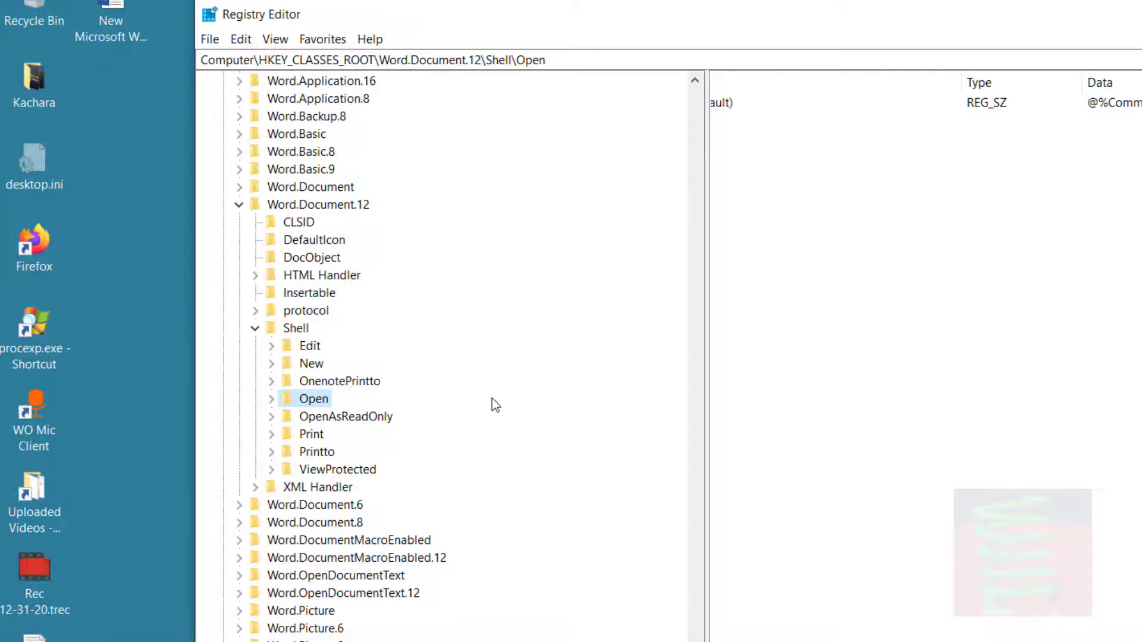
Step: Select the Edit subkey of Shell, then open the desktop Word document through its Open context command and close Word again
left_click(301, 347)
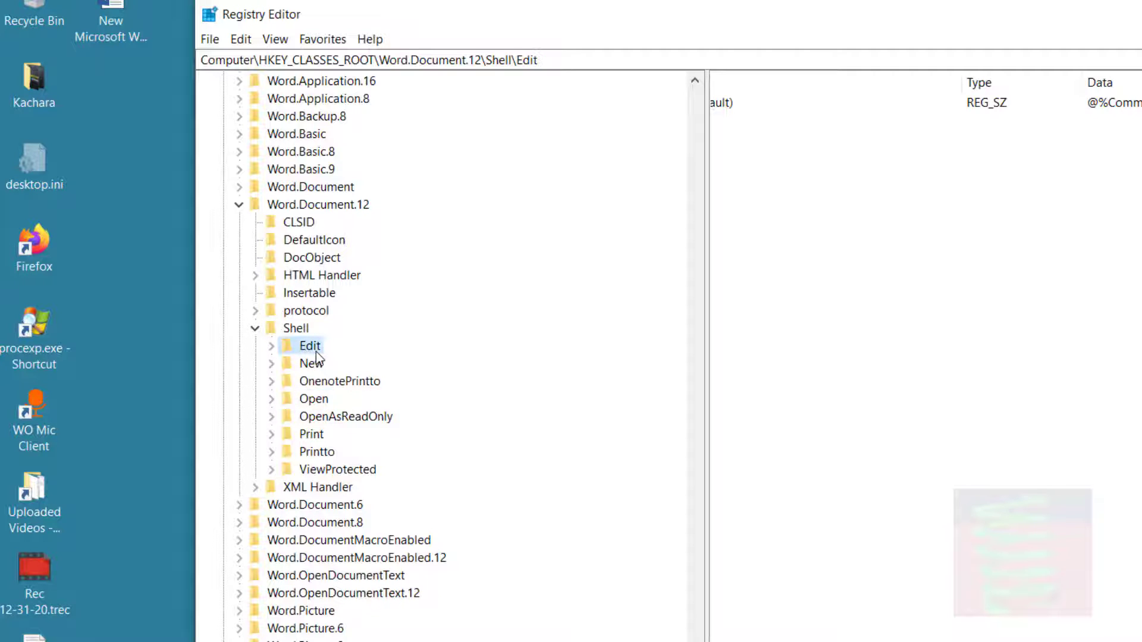
right_click(112, 19)
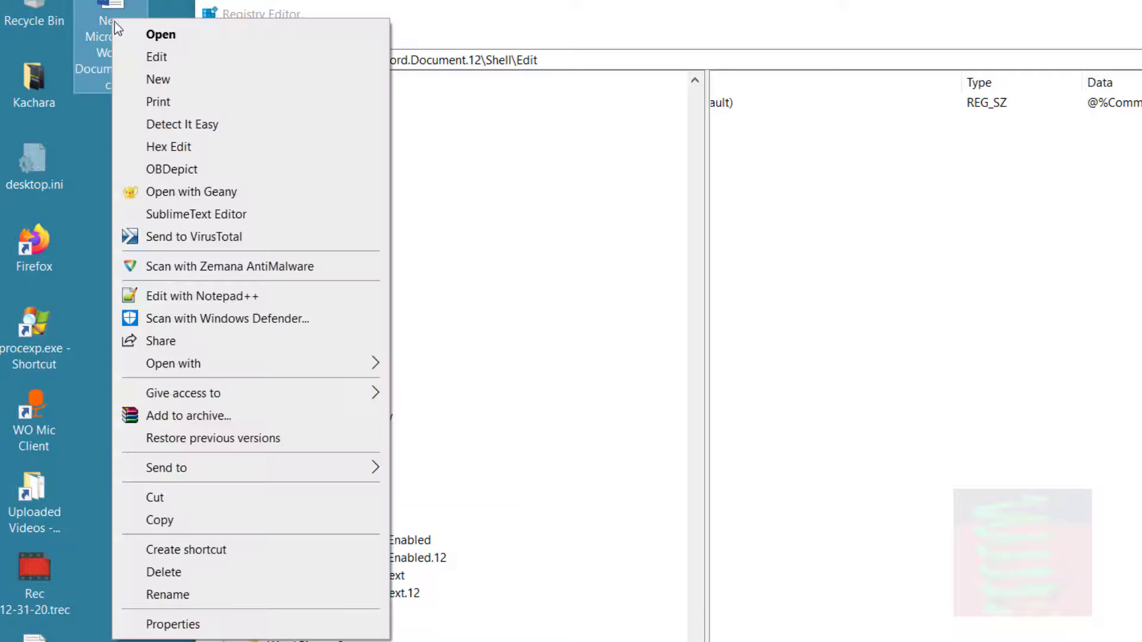
left_click(187, 37)
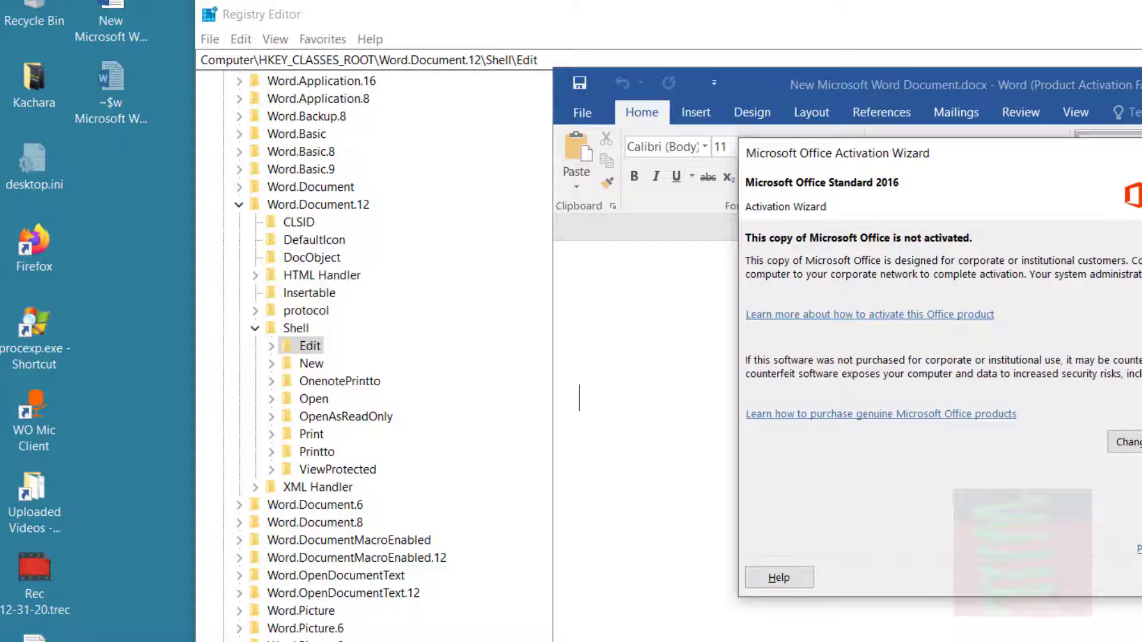
key("Escape")
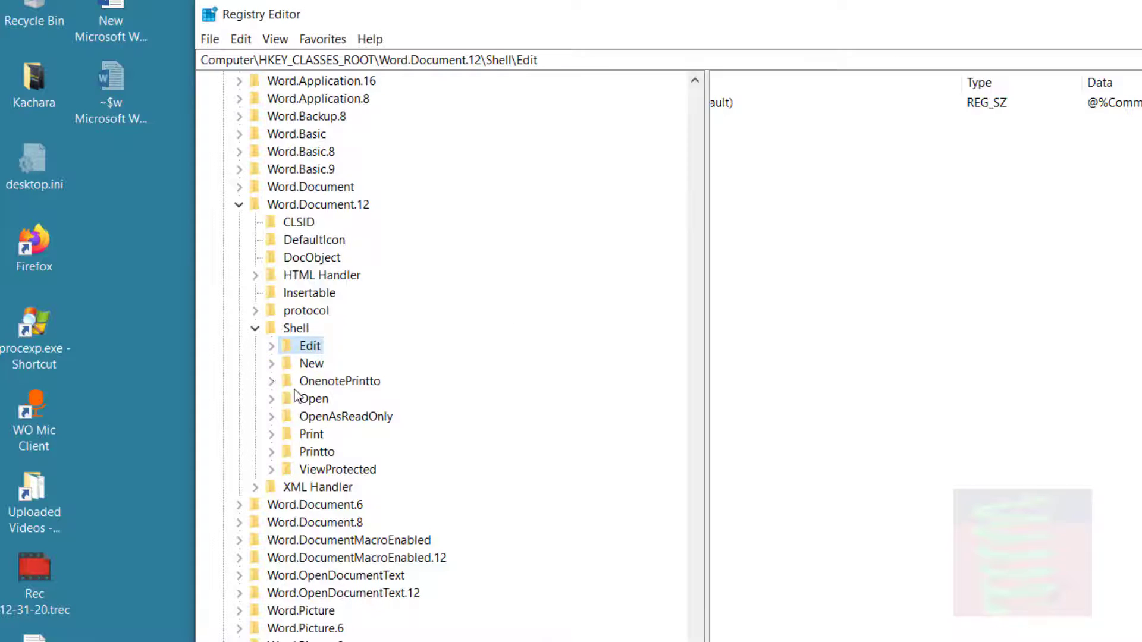
Step: Expand the Open subkey of Shell and read the data of its command subkey
left_click(309, 397)
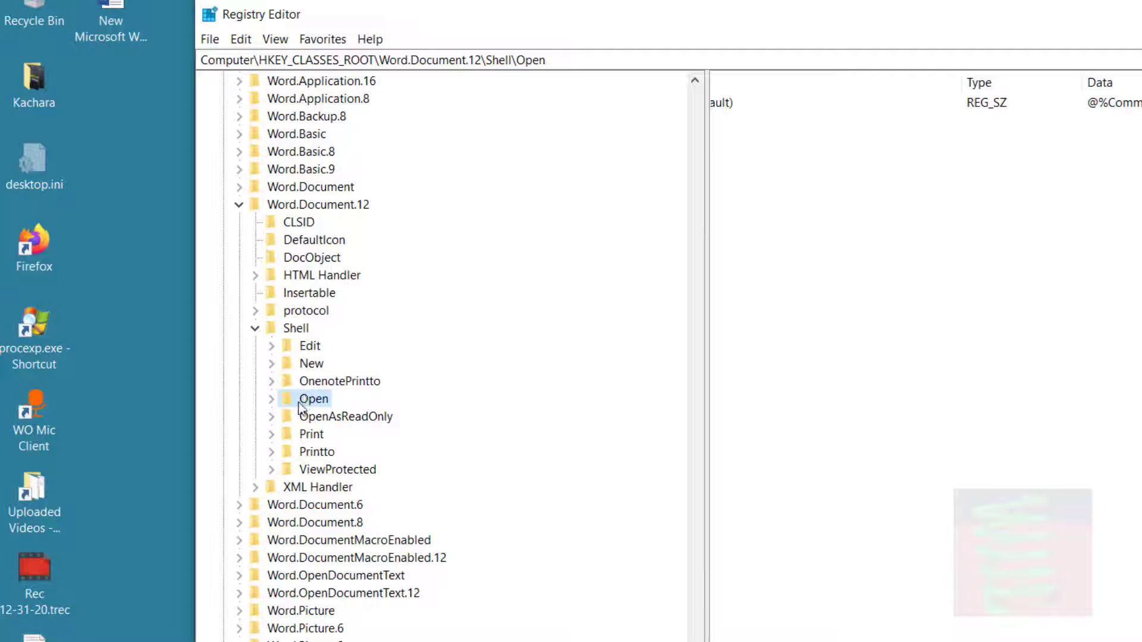
left_click(273, 399)
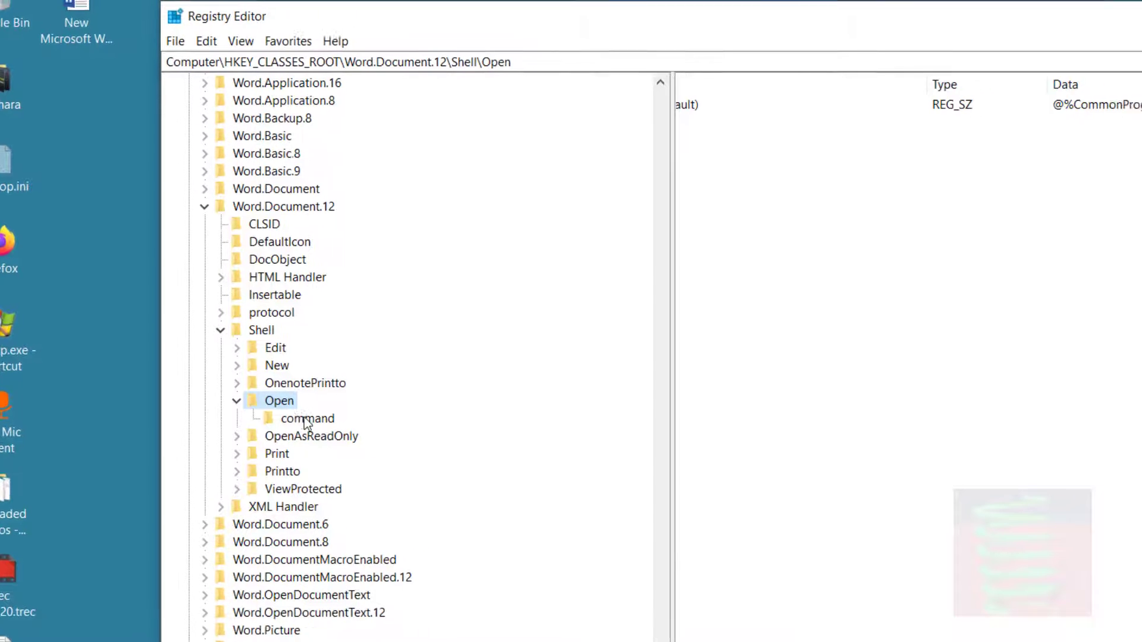
left_click(334, 417)
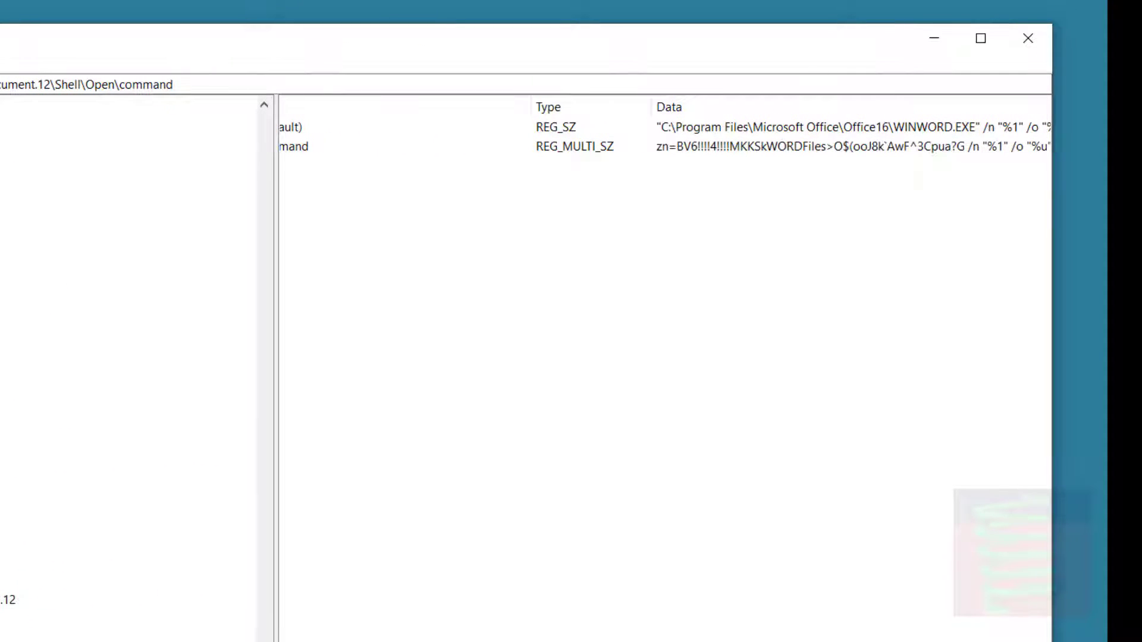
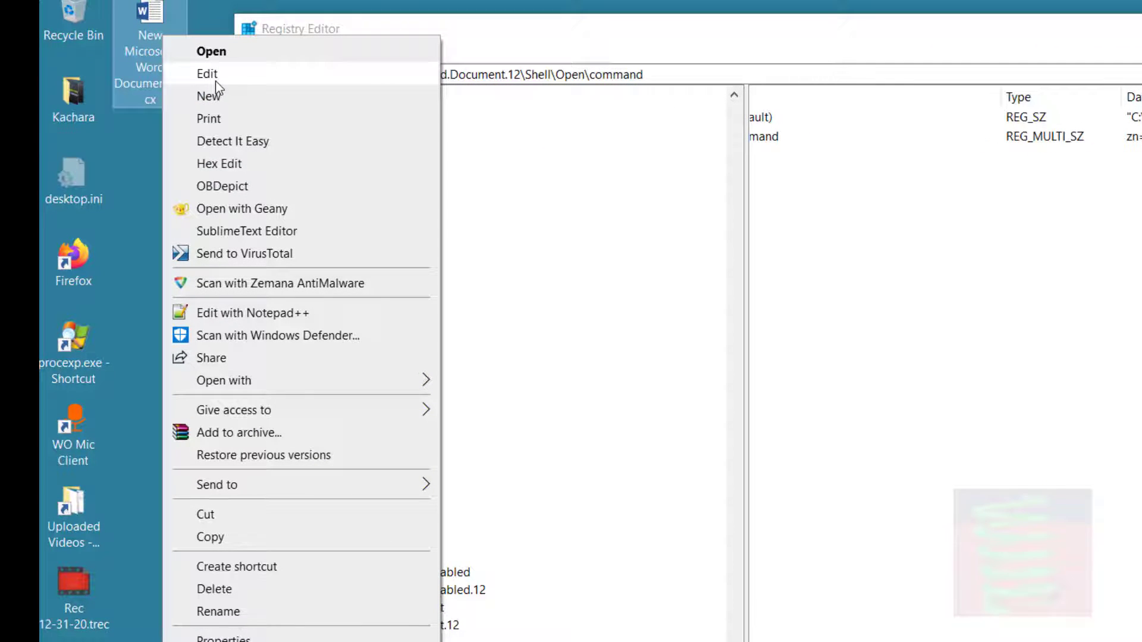
Step: Dismiss the document's context menu, expand the Edit subkey of Shell and read the data of its command subkey
left_click(473, 29)
left_click(311, 362)
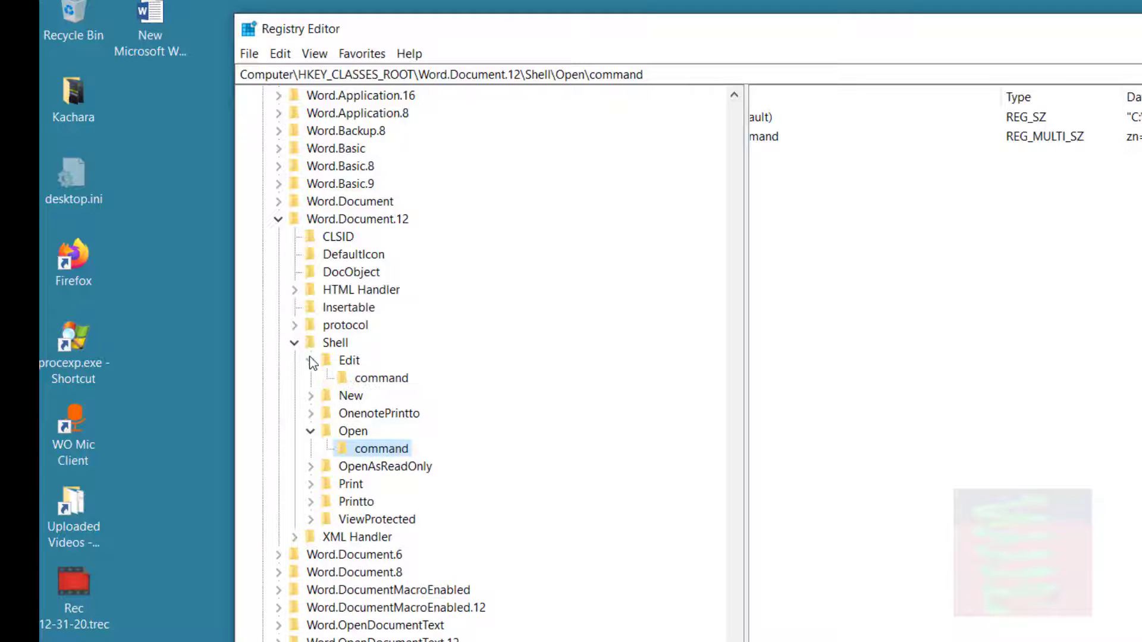
left_click(353, 378)
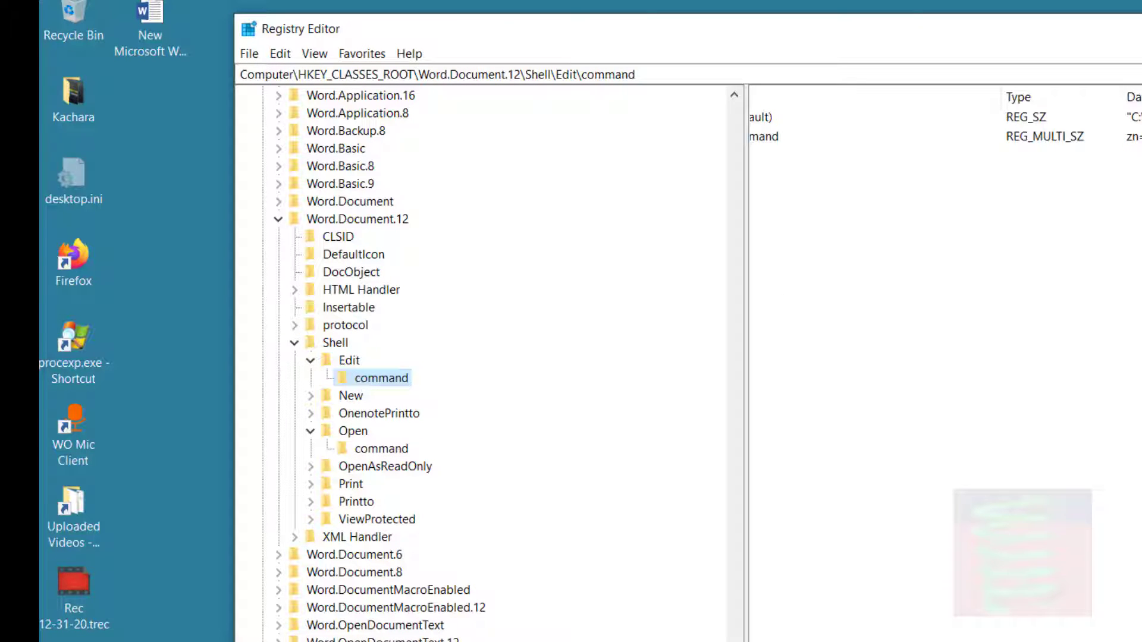
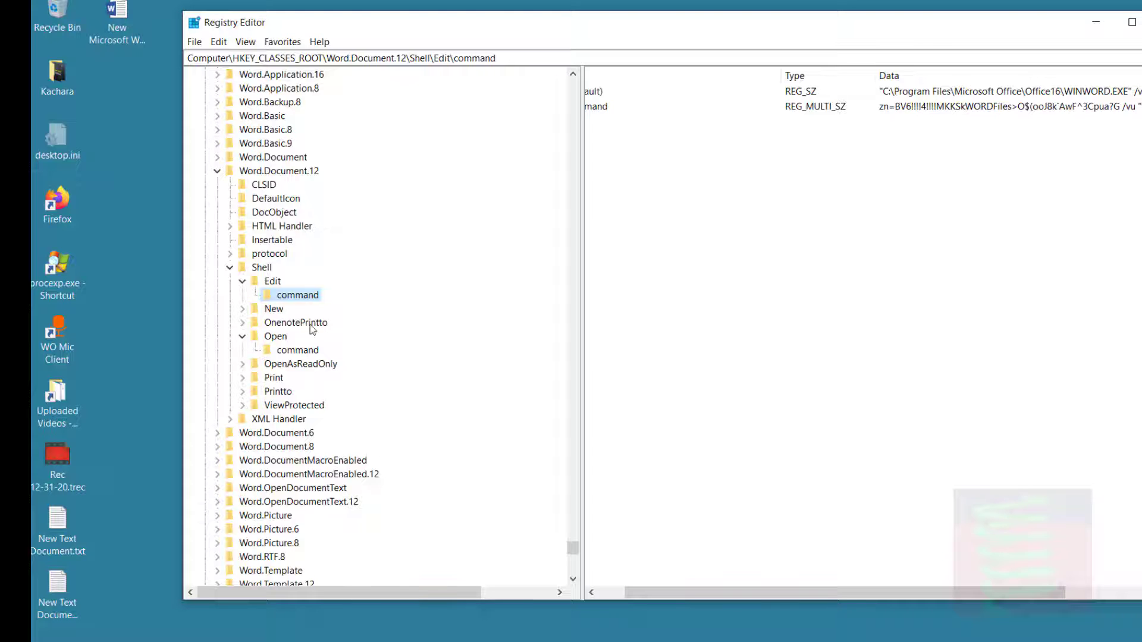
Step: Collapse the Edit and Open subkeys of Shell and review the desktop Word document's context commands against the remaining list
left_click(241, 282)
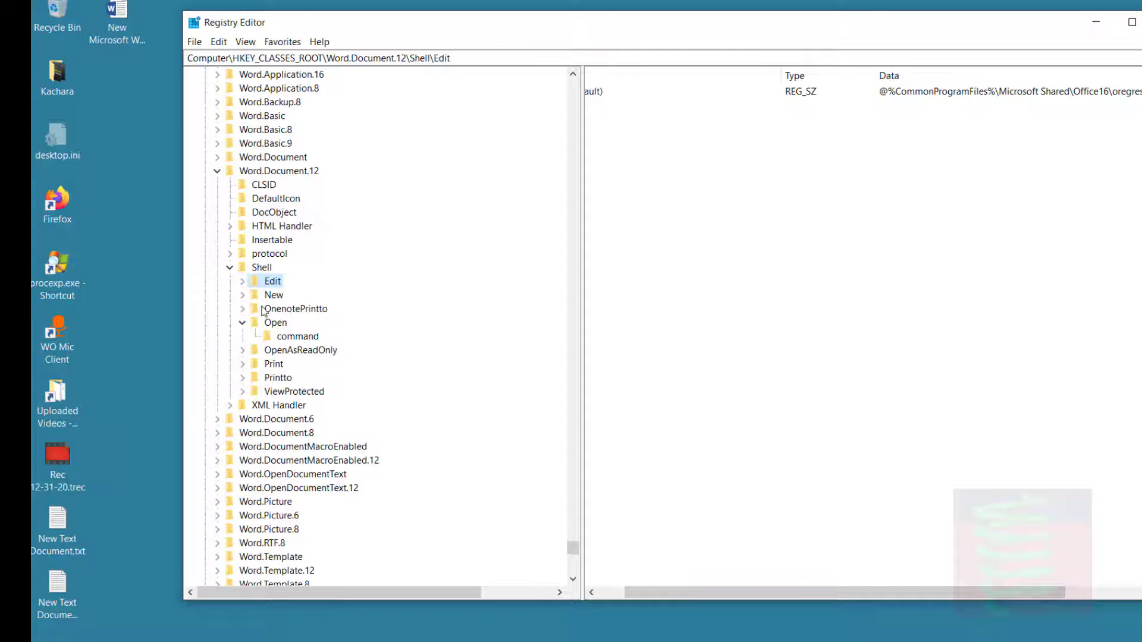
left_click(242, 323)
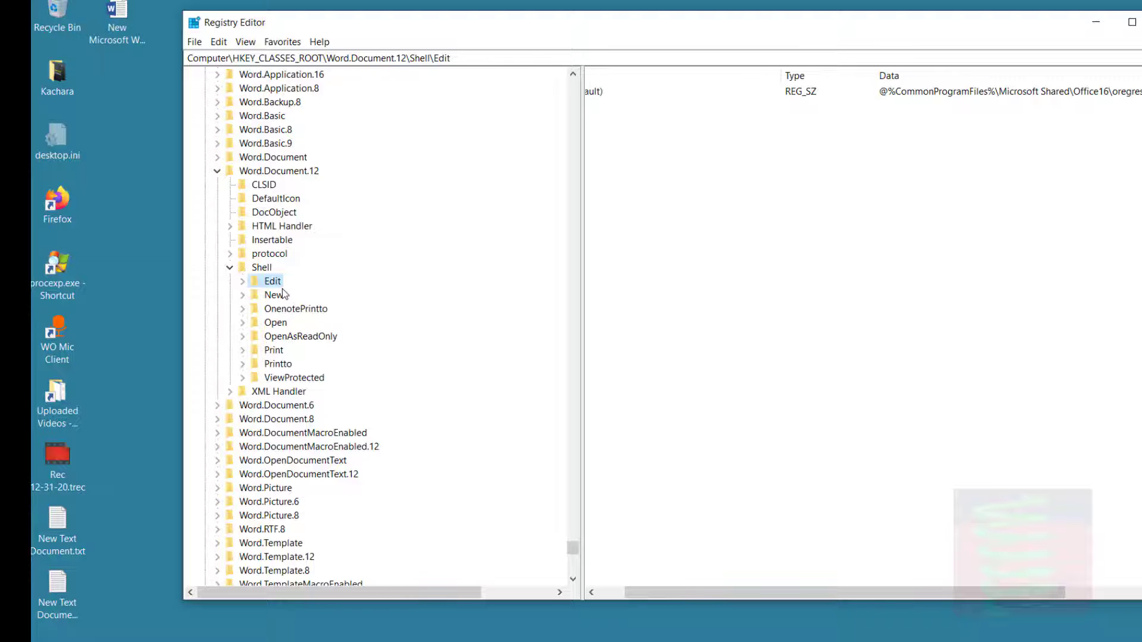
right_click(123, 5)
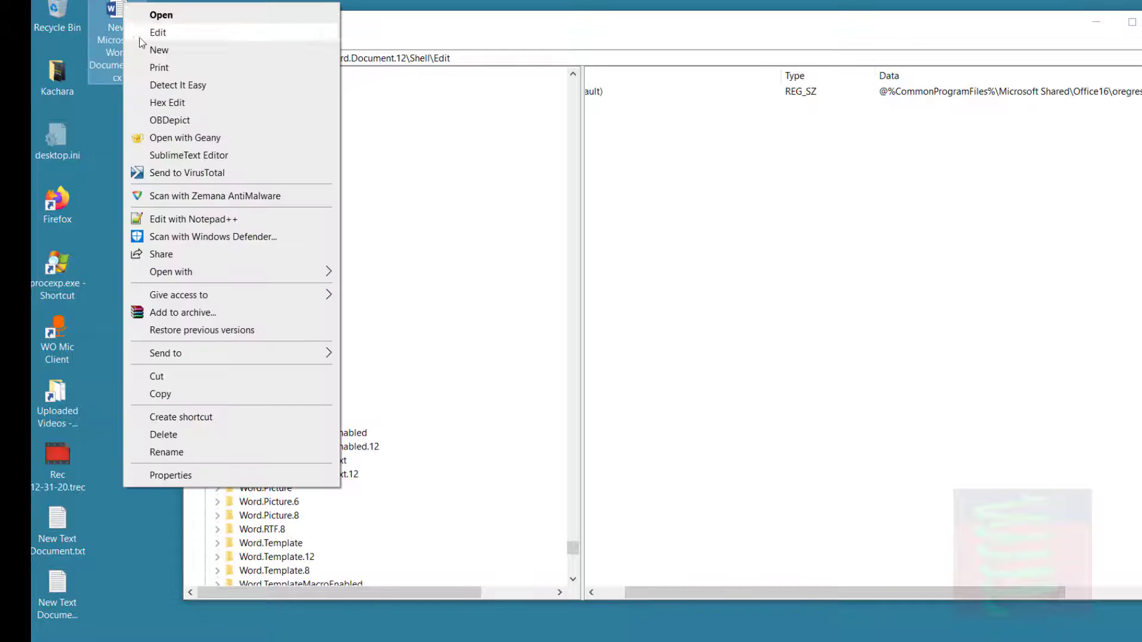
left_click(432, 307)
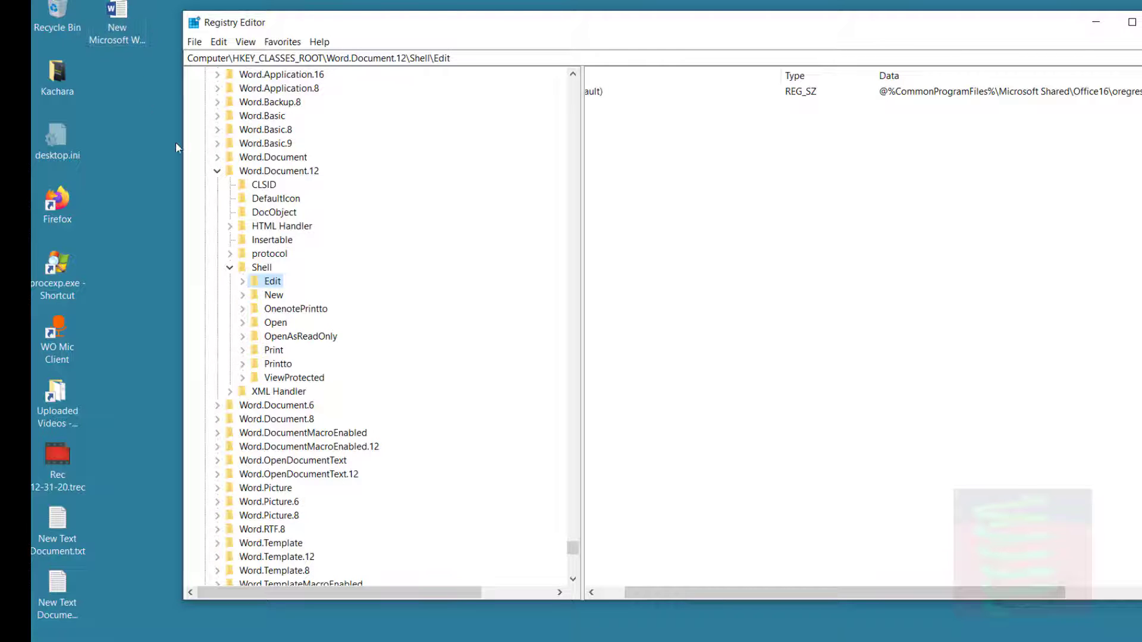
Step: Collapse Word.Document.12's Shell key and read the full icon path stored in its DefaultIcon subkey
left_click(230, 267)
left_click(266, 174)
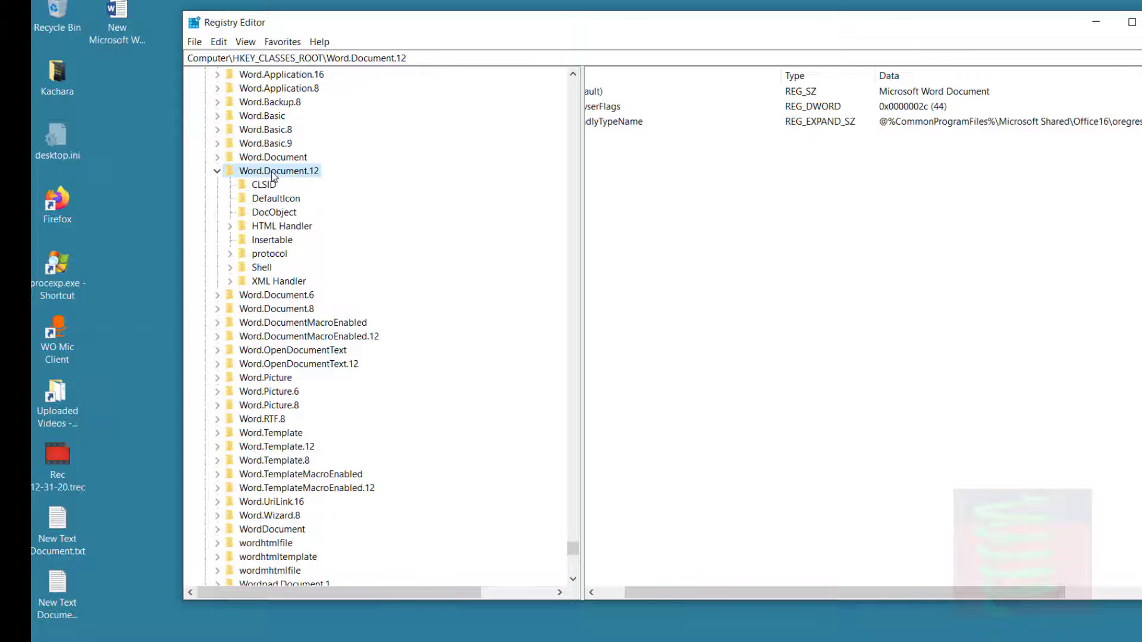
left_click(276, 201)
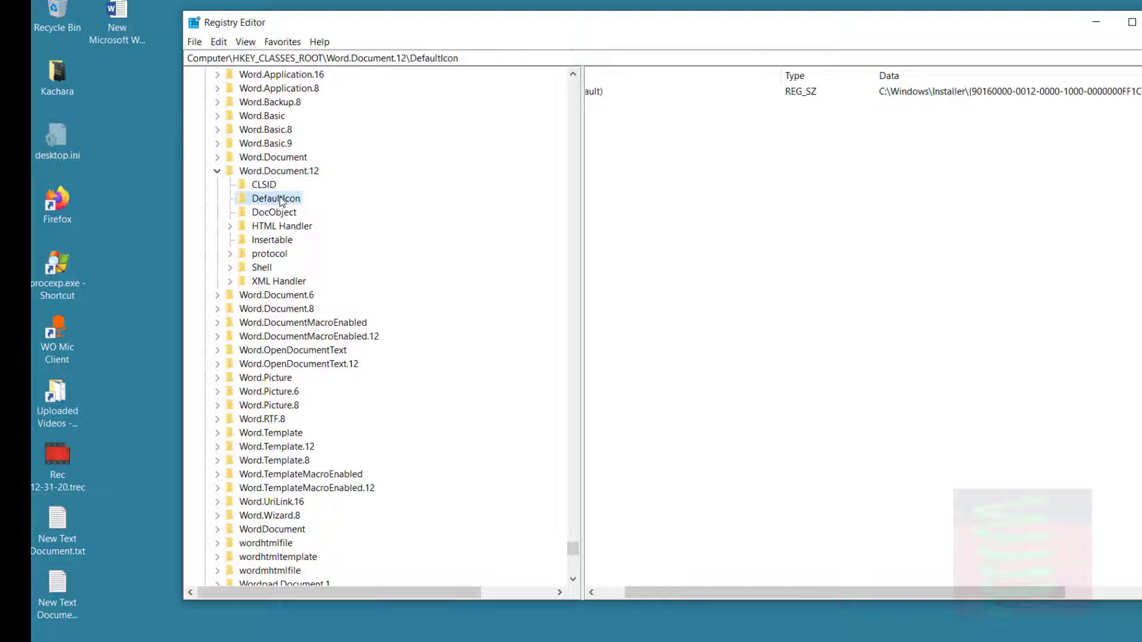
left_click_drag(707, 592, 779, 591)
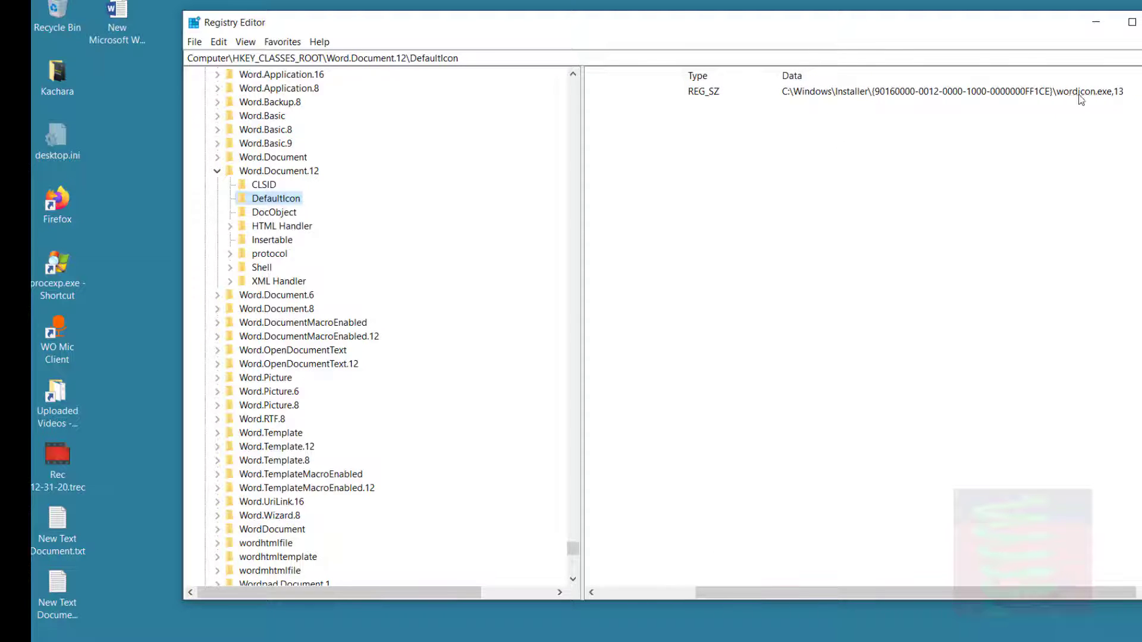
Step: Compare the desktop Word document's icon with the DefaultIcon entry and return to the Word.Document.12 key
left_click(117, 24)
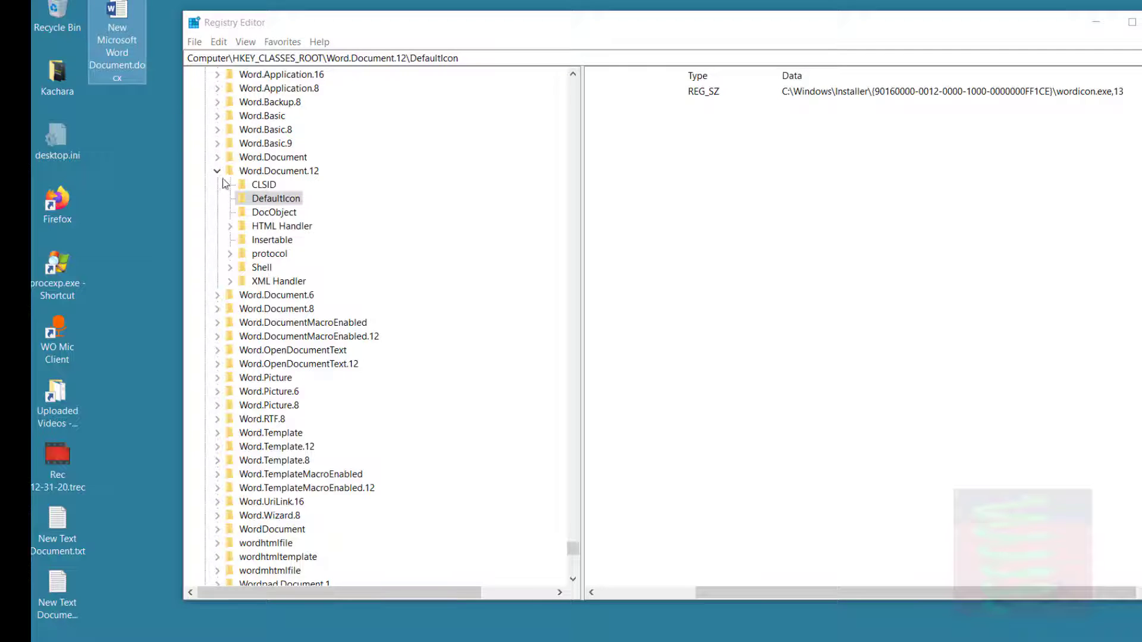
left_click(571, 550)
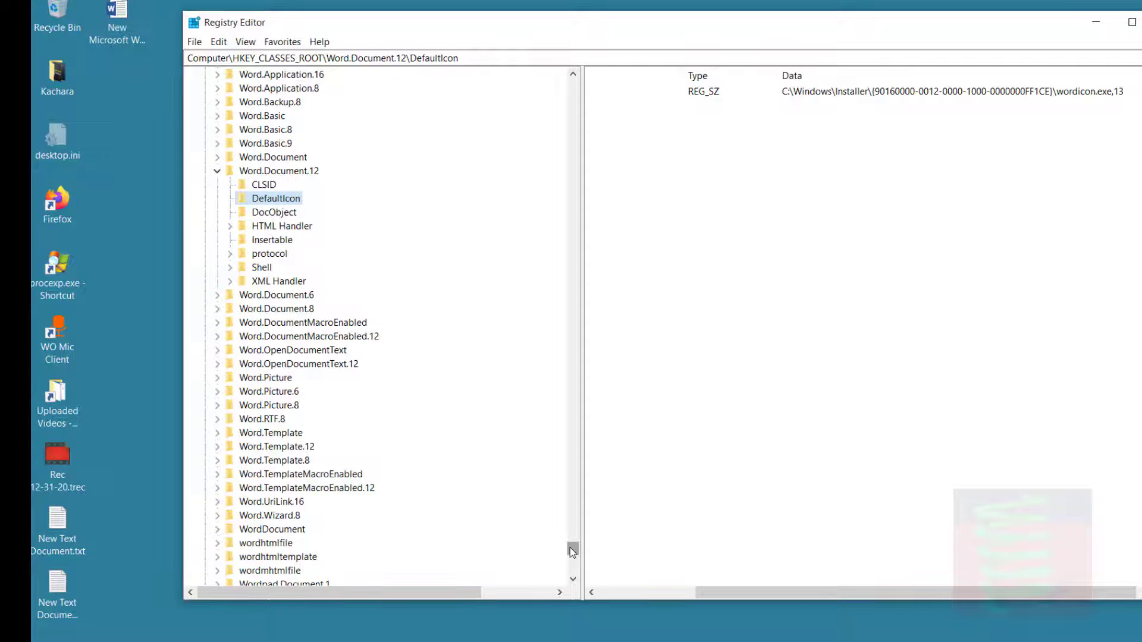
left_click_drag(571, 549, 571, 547)
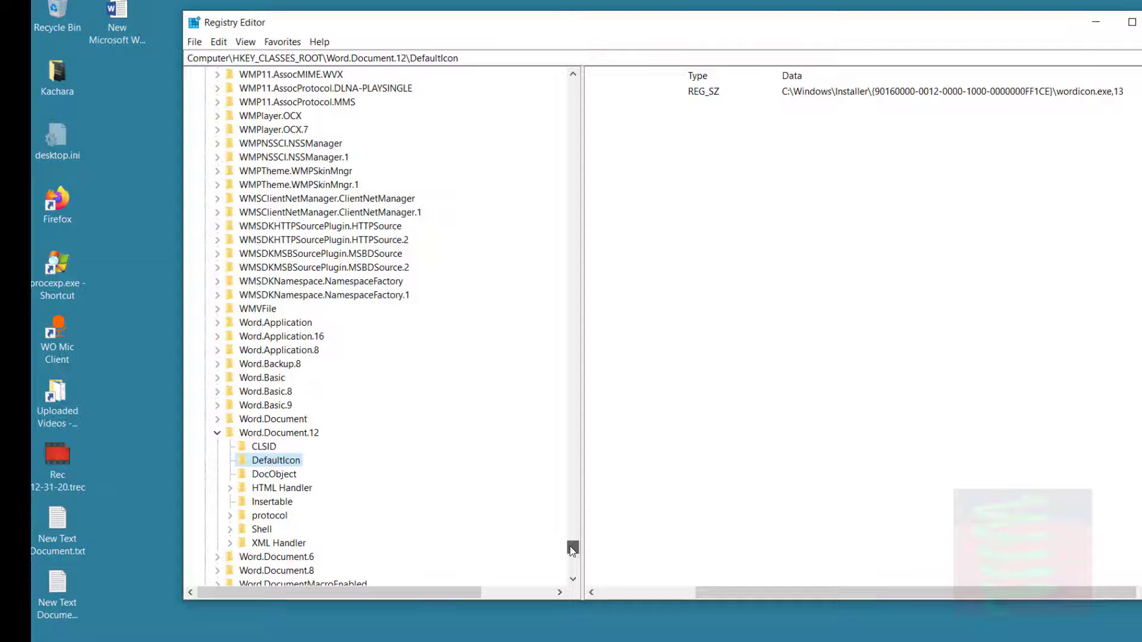
left_click(132, 61)
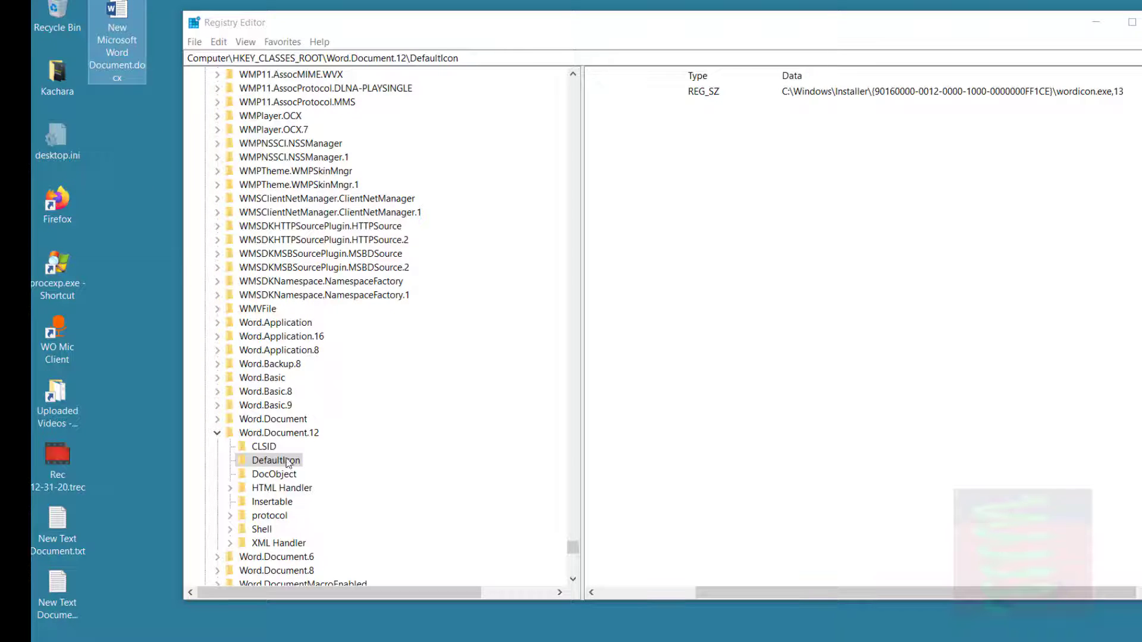
left_click(268, 433)
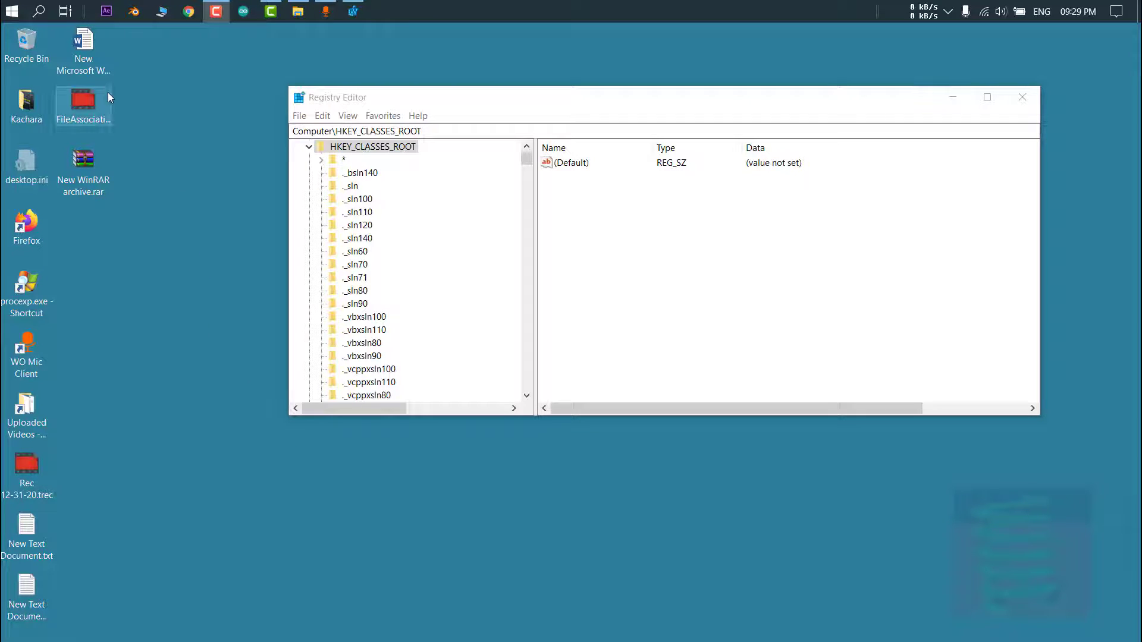
Step: Review the Word document's context commands and browse the file extension keys under HKEY_CLASSES_ROOT
right_click(87, 58)
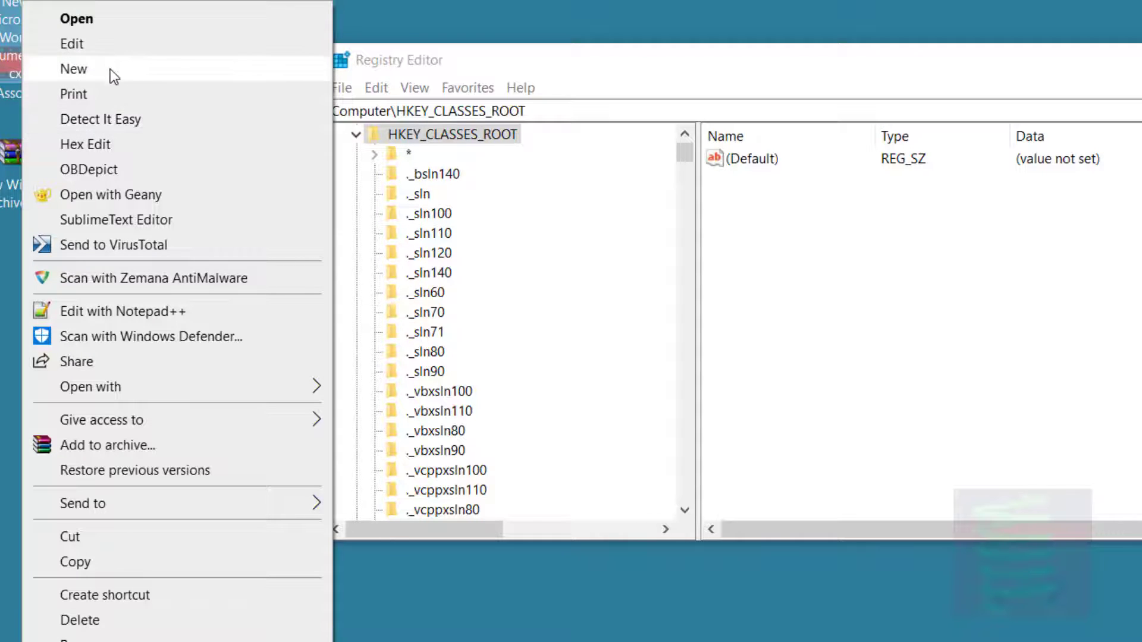
left_click(502, 59)
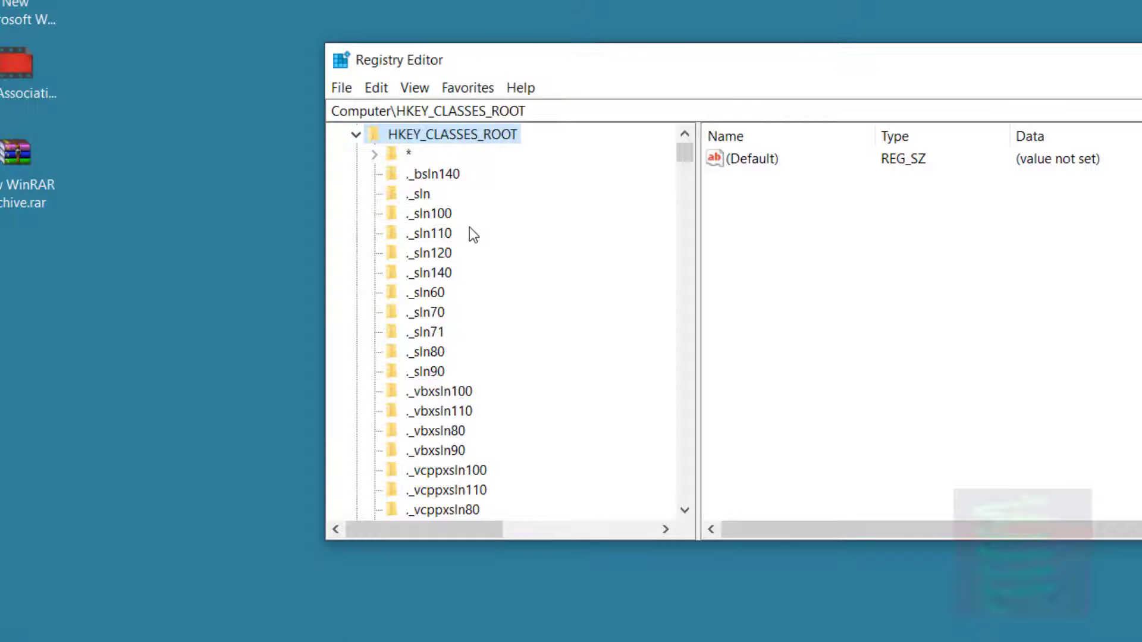
scroll(470, 227, "down", 5)
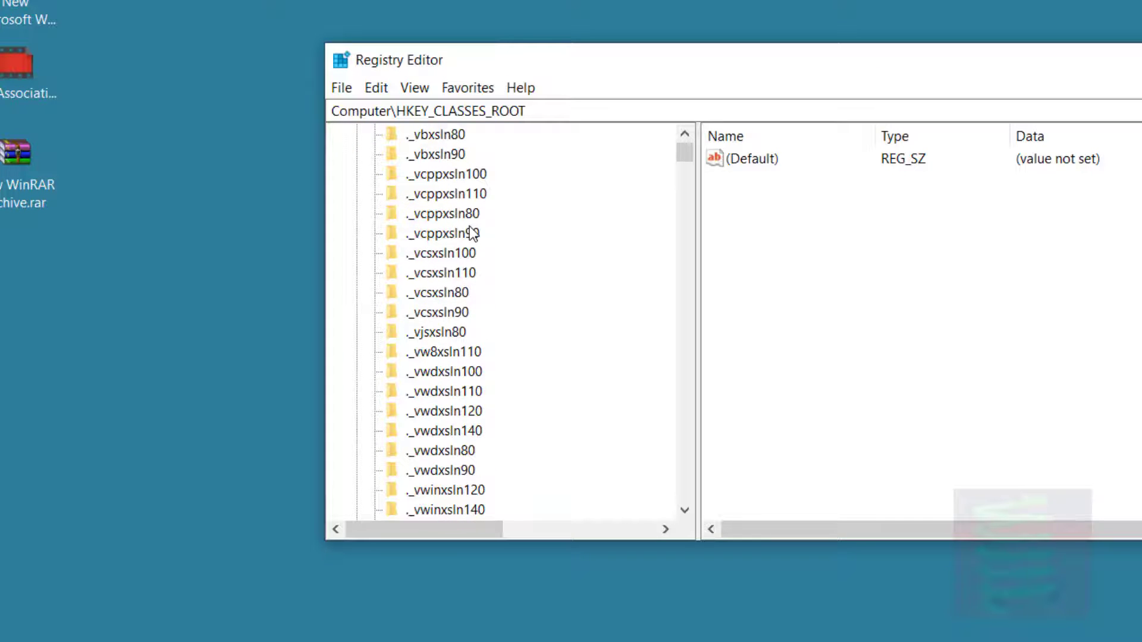
scroll(473, 233, "down", 20)
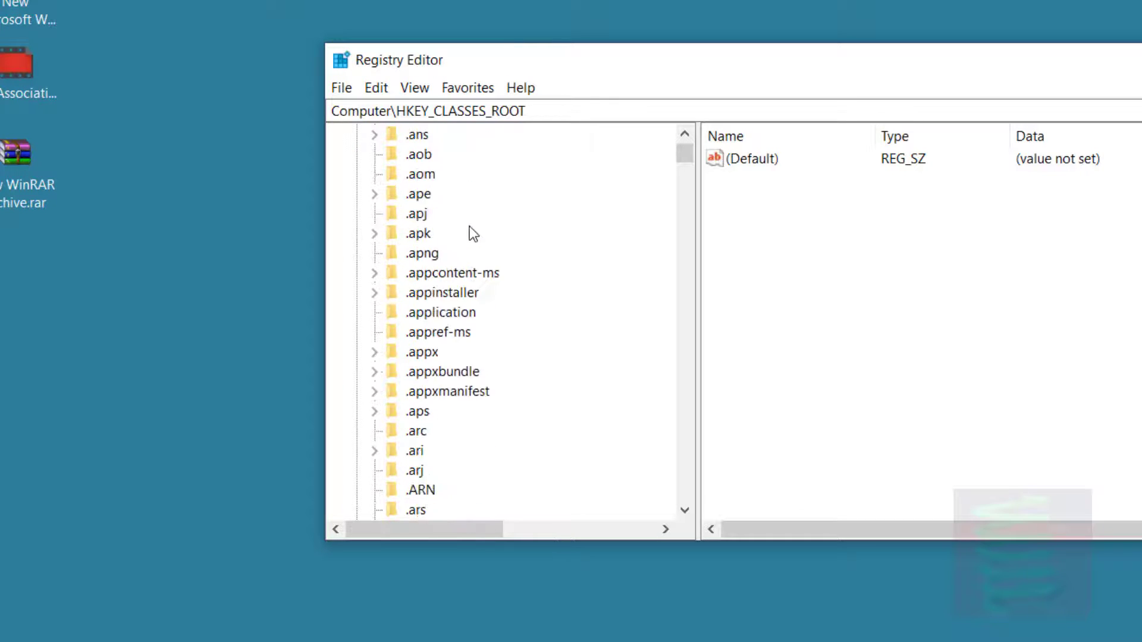
right_click(29, 21)
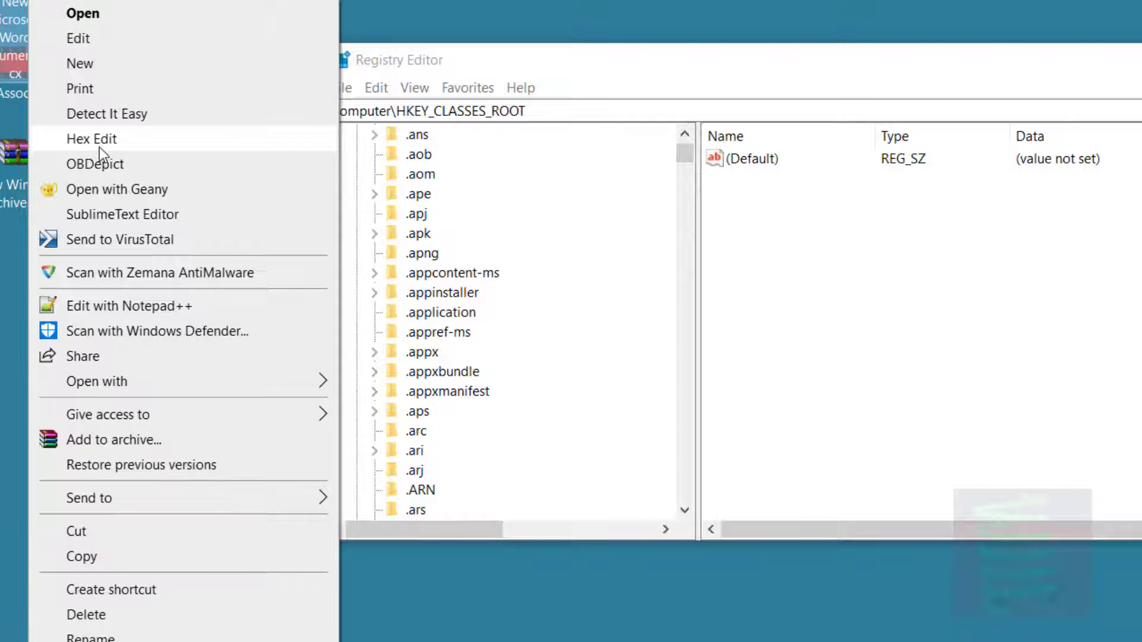
key("Escape")
Step: Examine the context commands offered for New WinRAR archive.rar on the desktop
left_click(27, 167)
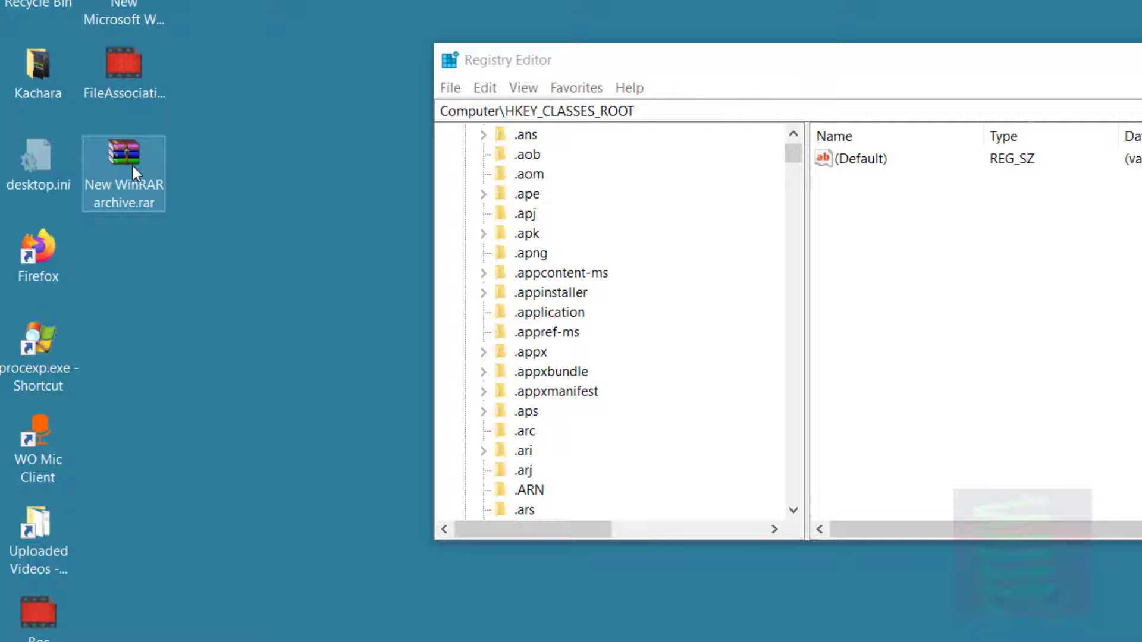
right_click(133, 166)
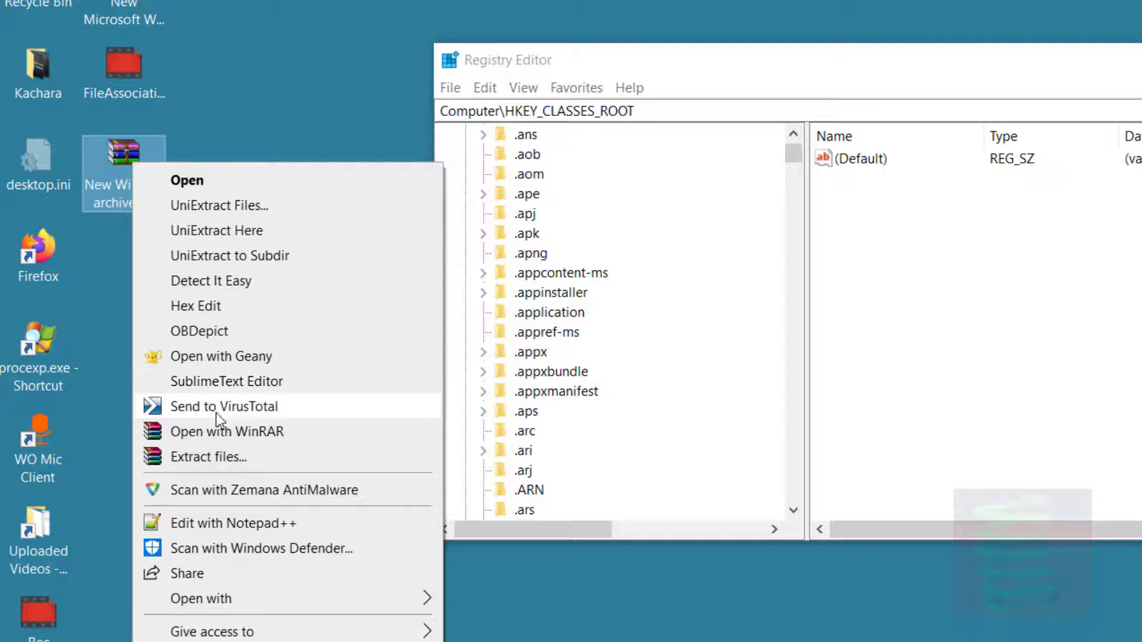
left_click(245, 114)
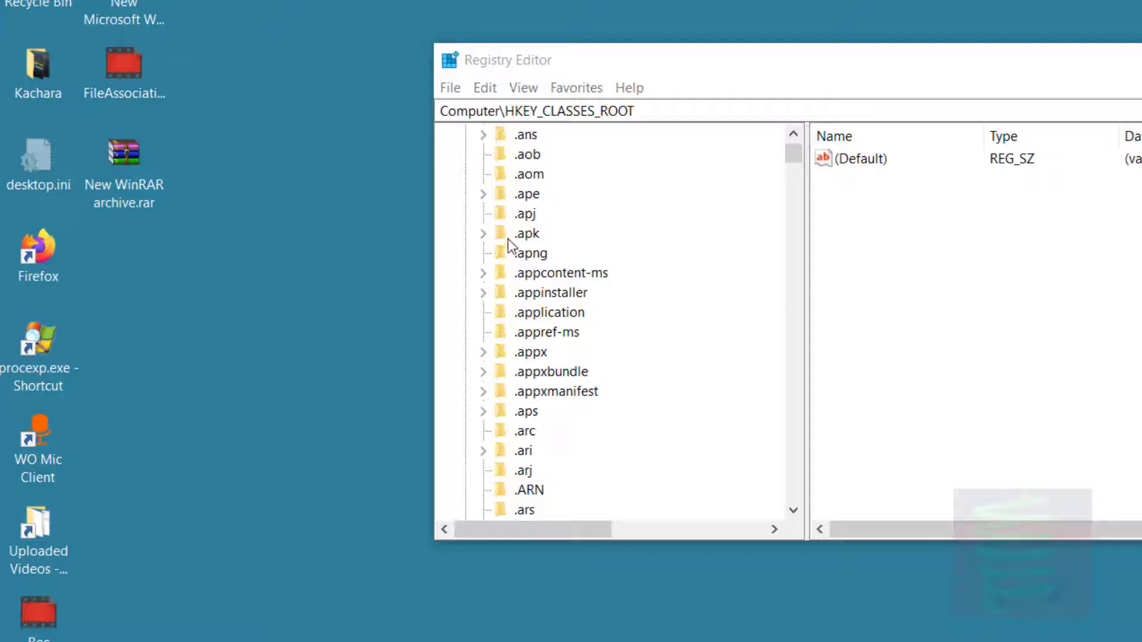
right_click(135, 153)
left_click(333, 156)
left_click(577, 273)
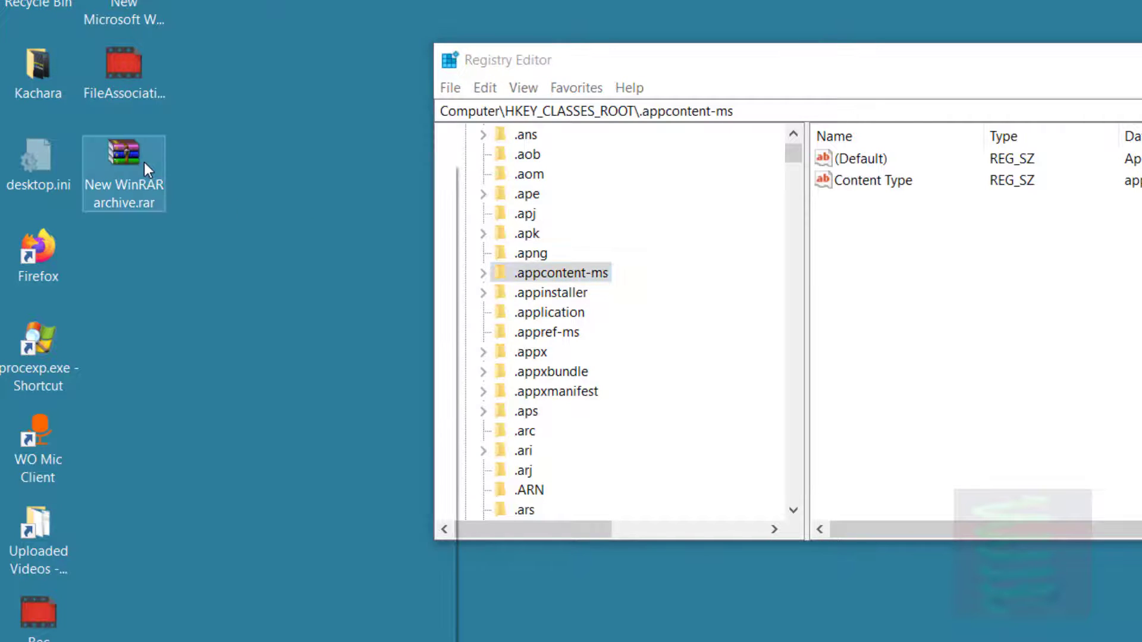
right_click(144, 161)
left_click(229, 113)
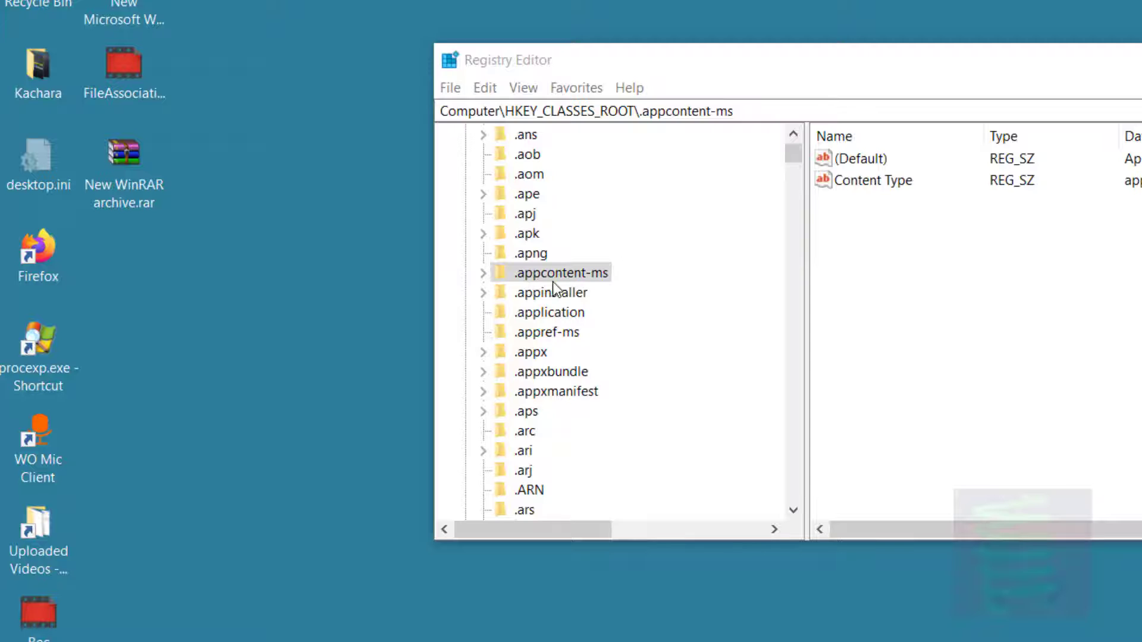
Step: Browse back to the first extension keys and check the archive's extraction and WinRAR context commands again
scroll(552, 281, "up", 3)
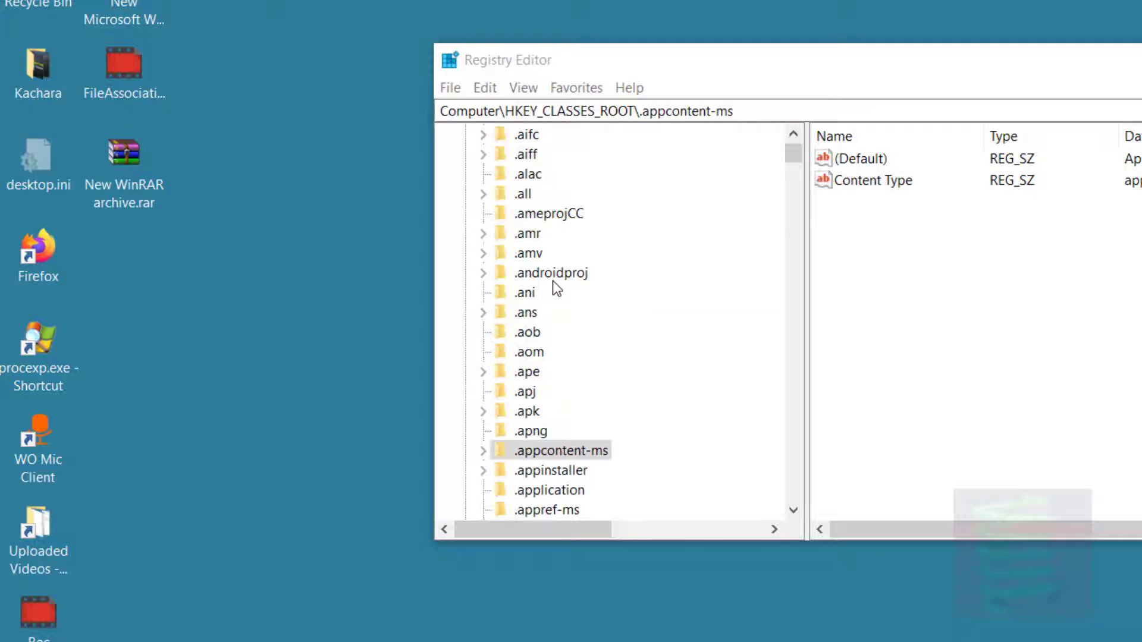
scroll(552, 281, "up", 3)
scroll(552, 281, "up", 8)
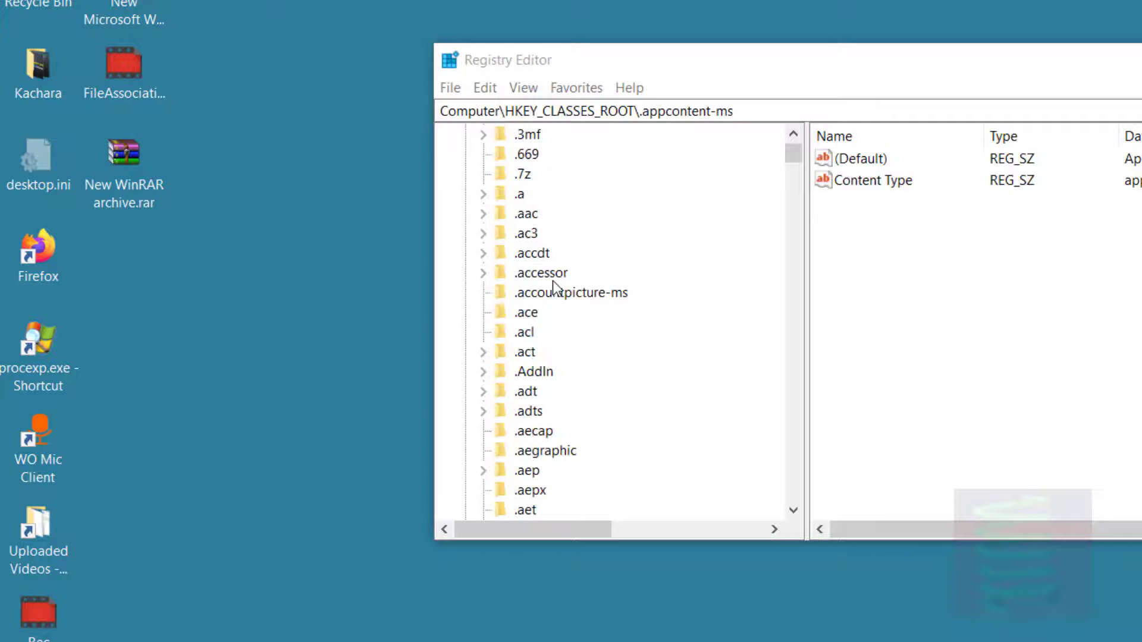
left_click(130, 211)
right_click(159, 153)
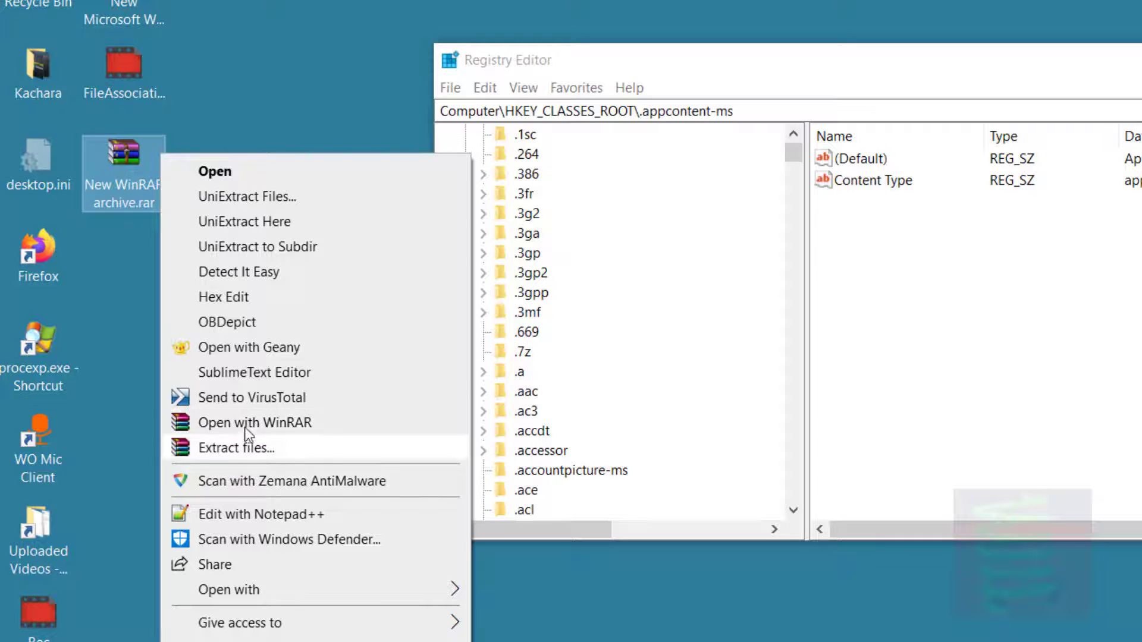
Step: Find and expand the .rar key under HKEY_CLASSES_ROOT and read the data of its default value
left_click(791, 154)
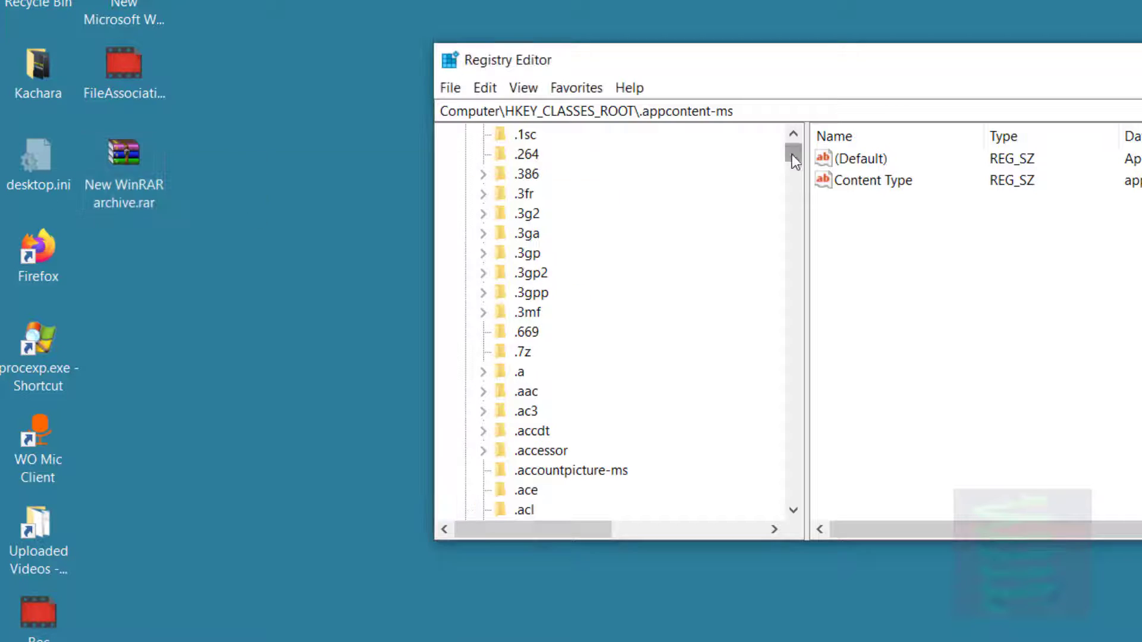
left_click_drag(791, 154, 791, 162)
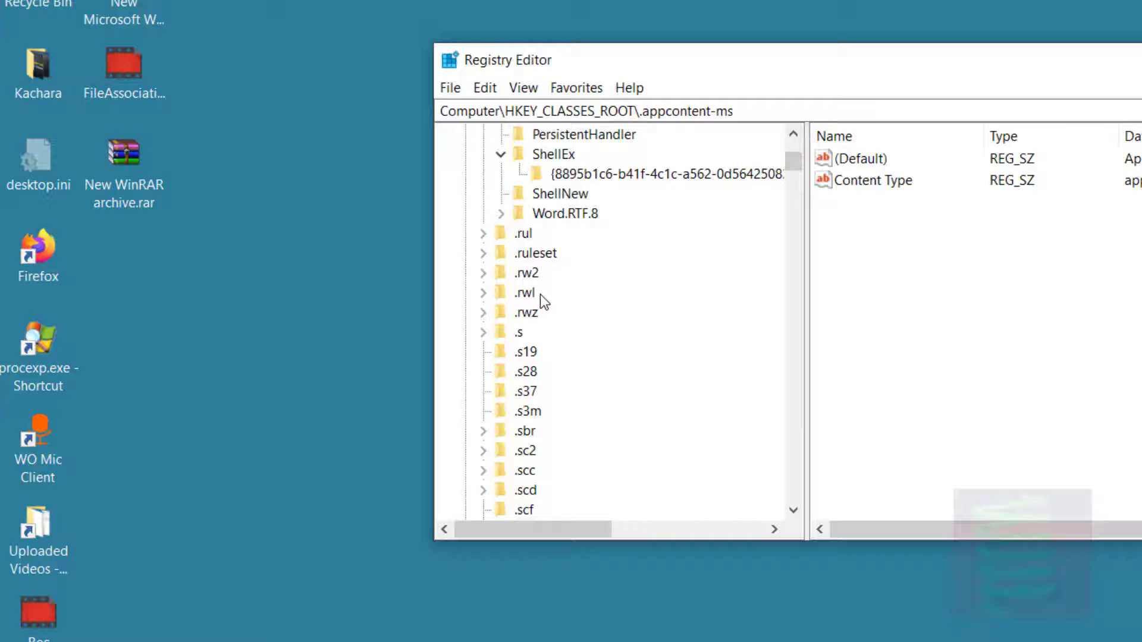
scroll(540, 294, "up", 12)
left_click(523, 233)
left_click(482, 234)
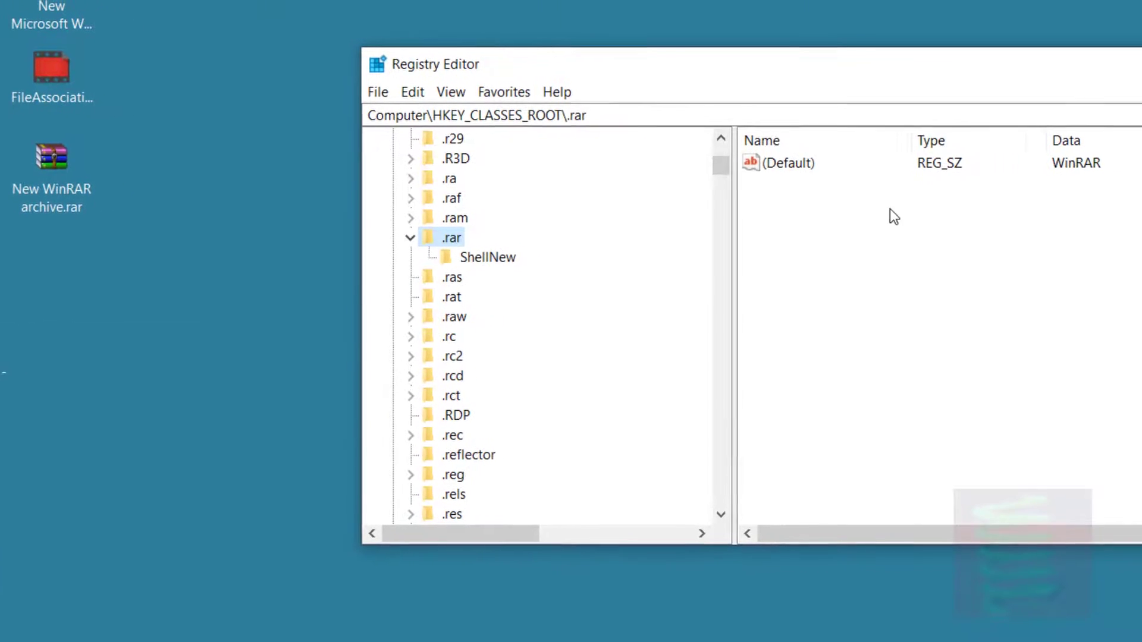
left_click(1055, 166)
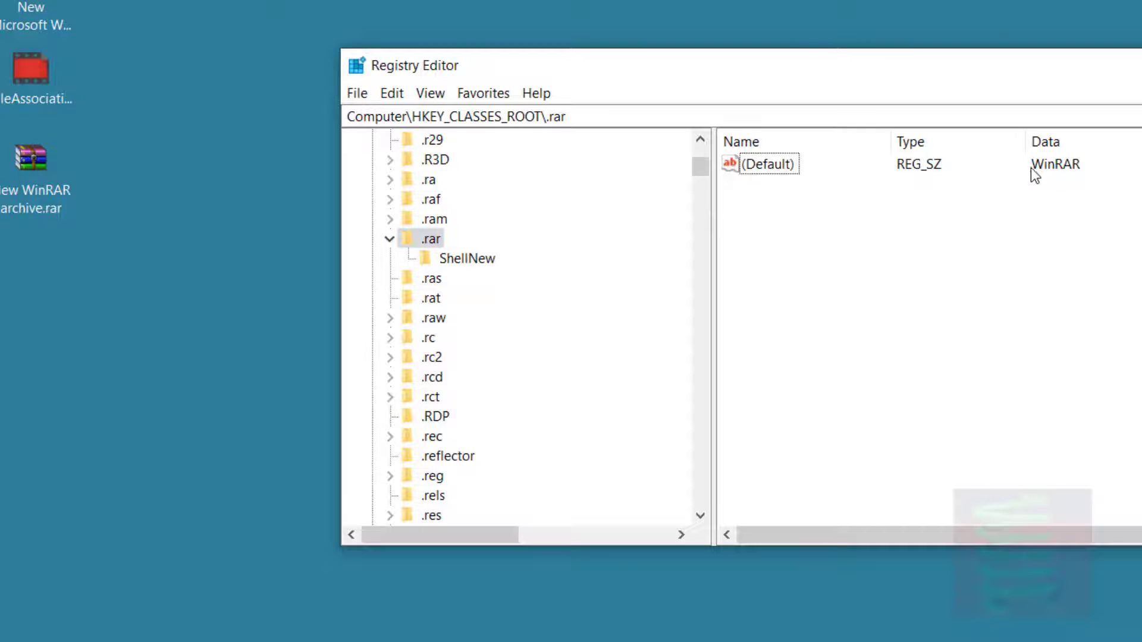
Step: Locate the WinRAR key under HKEY_CLASSES_ROOT, expand it and its Shell subkey, and select the open command key
left_click(432, 397)
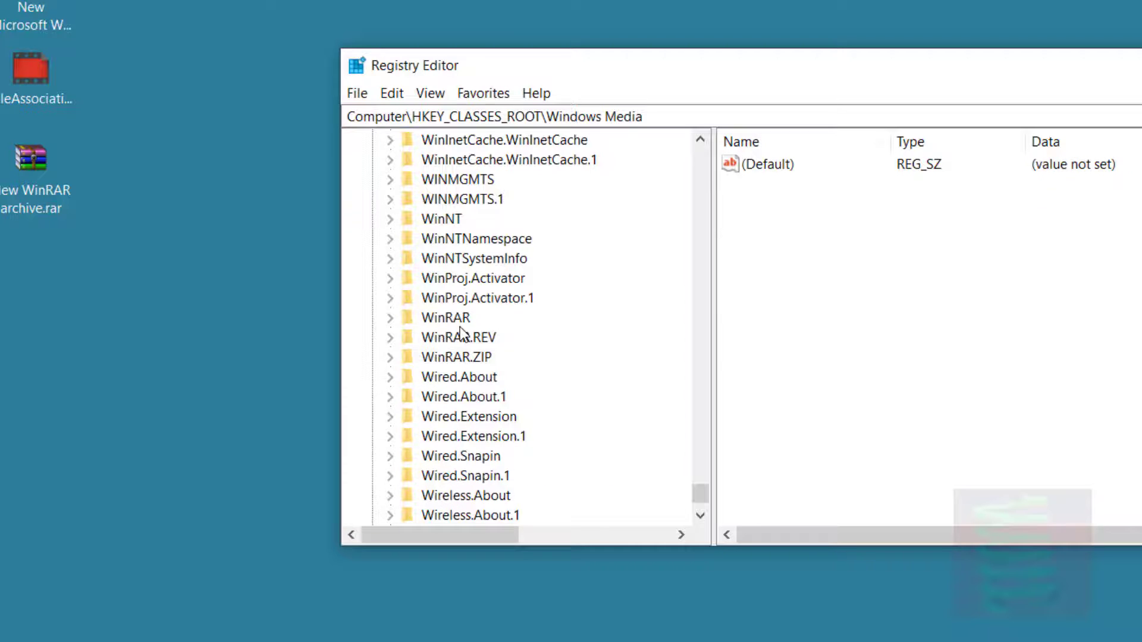
left_click(447, 320)
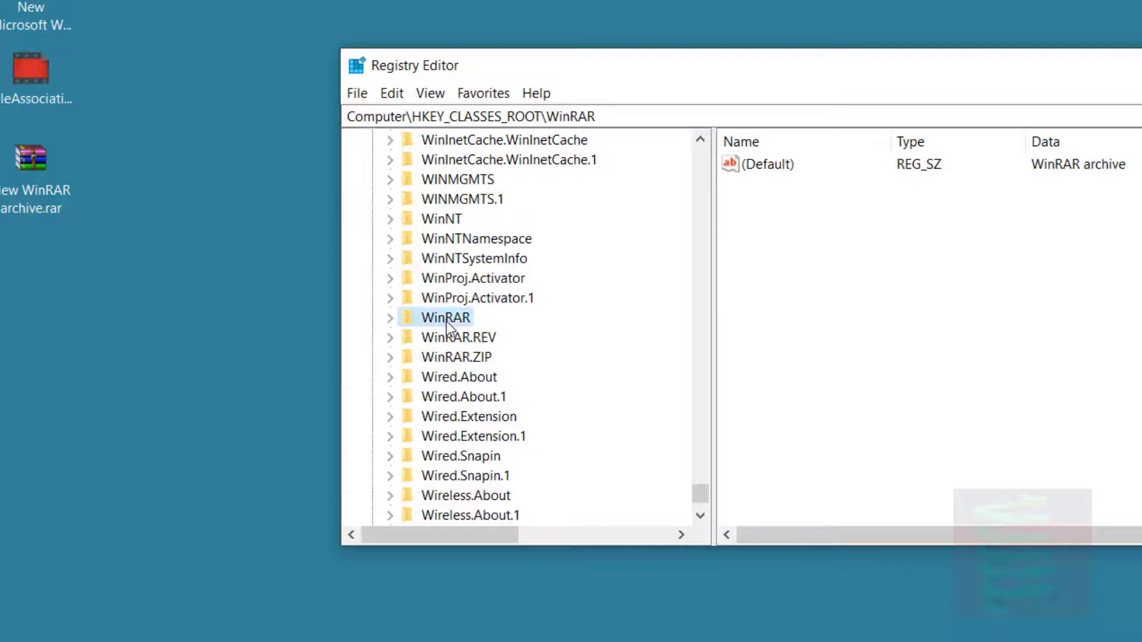
left_click(390, 319)
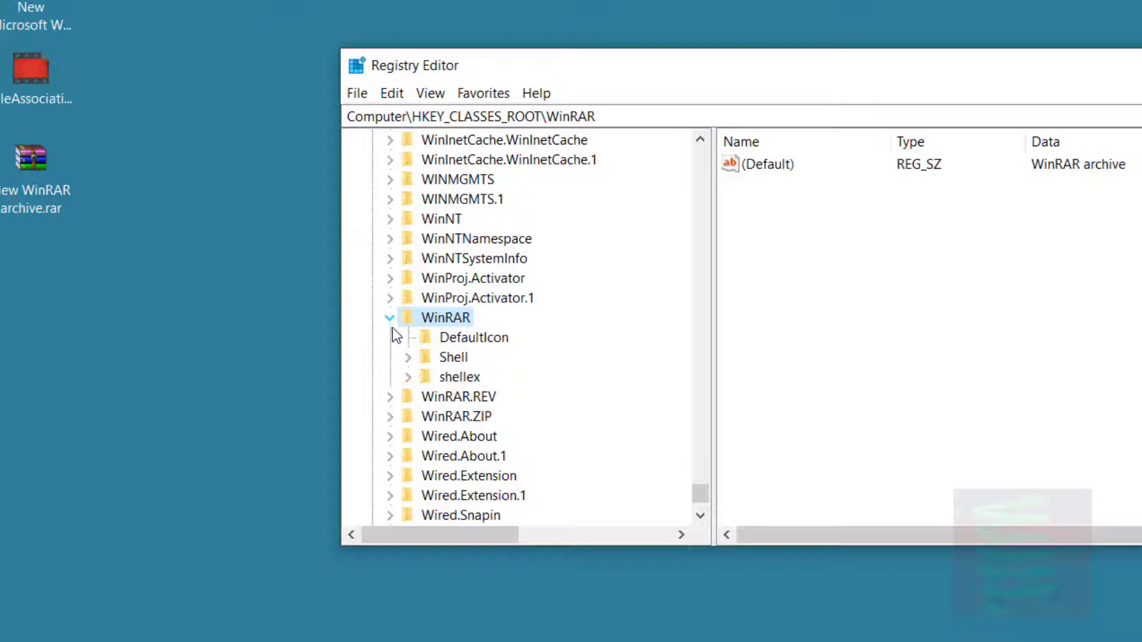
left_click(410, 357)
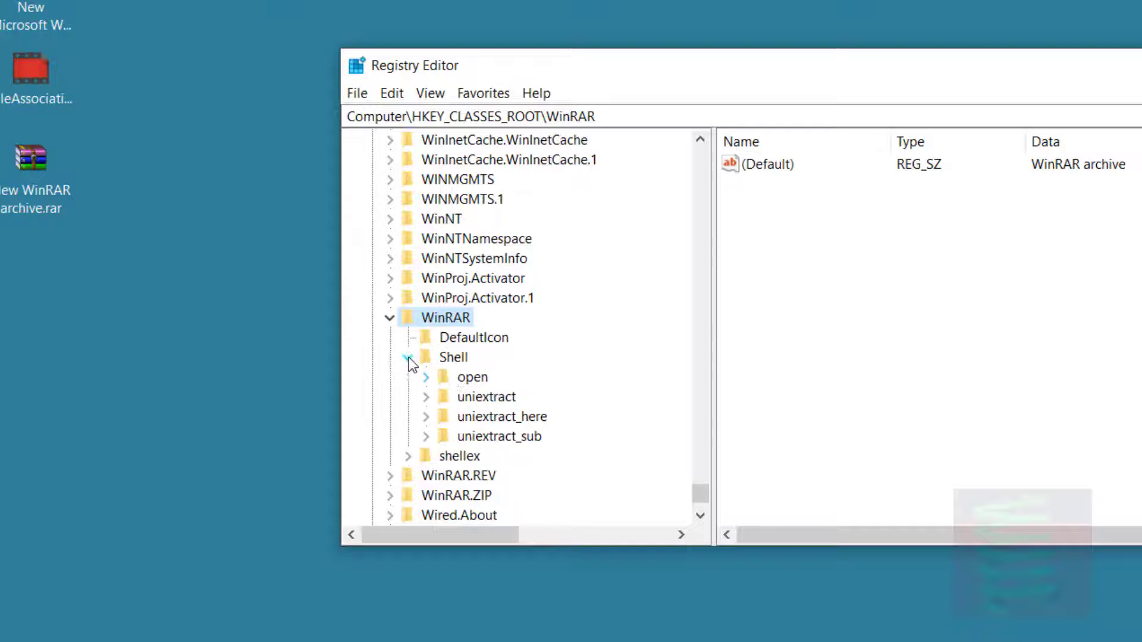
left_click(462, 359)
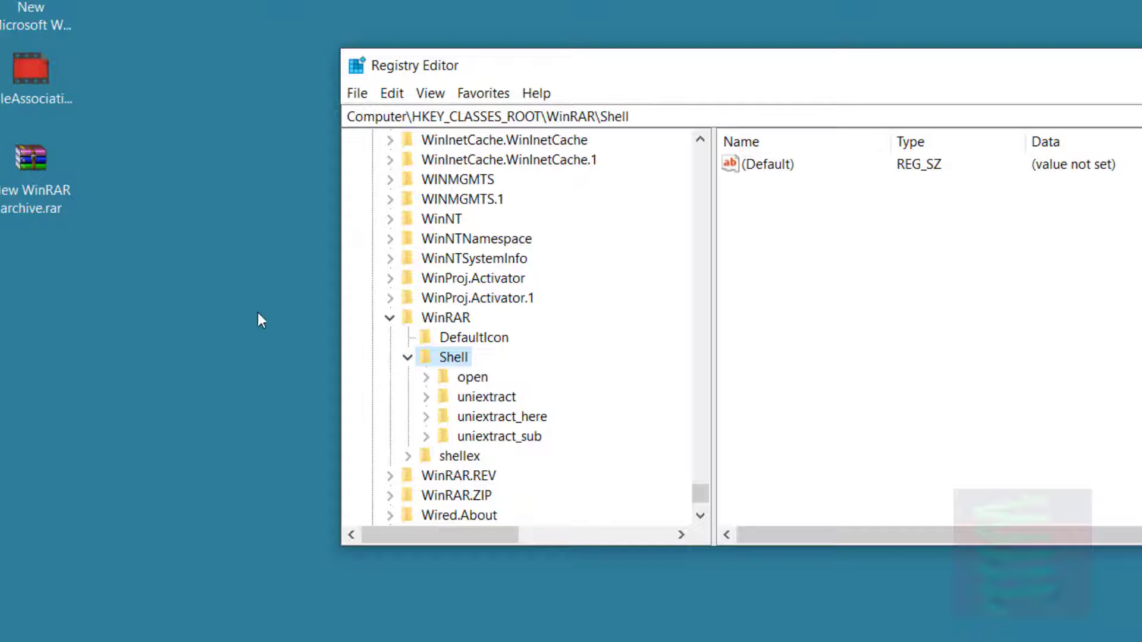
left_click(461, 381)
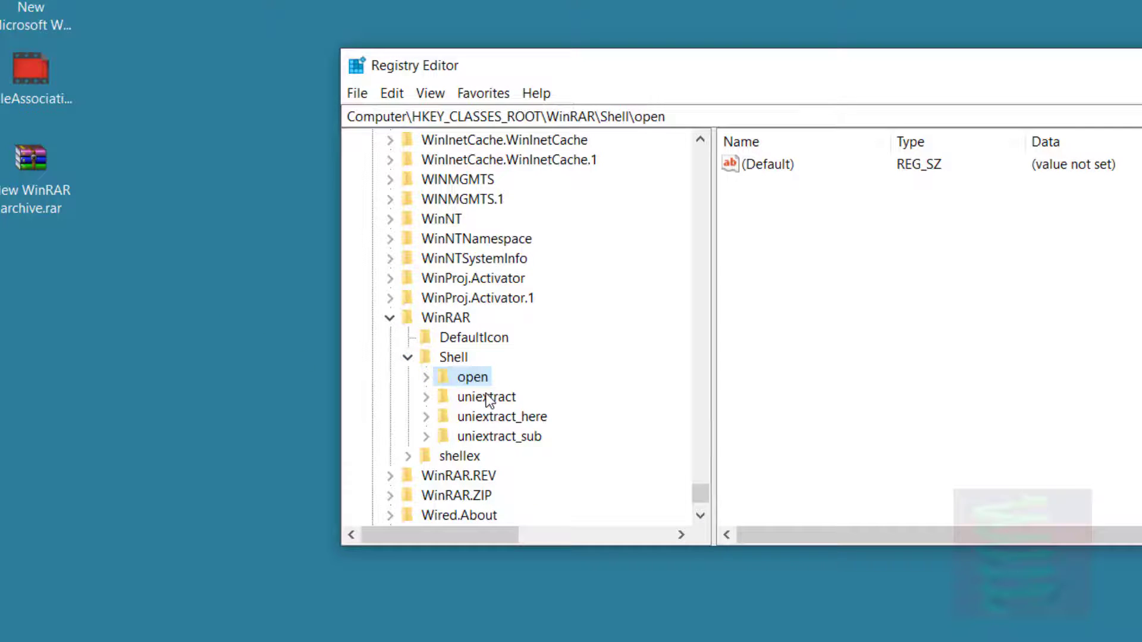
Step: Check the uniextract, uniextract_here and uniextract_sub keys under WinRAR's Shell against the context commands of New WinRAR archive.rar
left_click(488, 399)
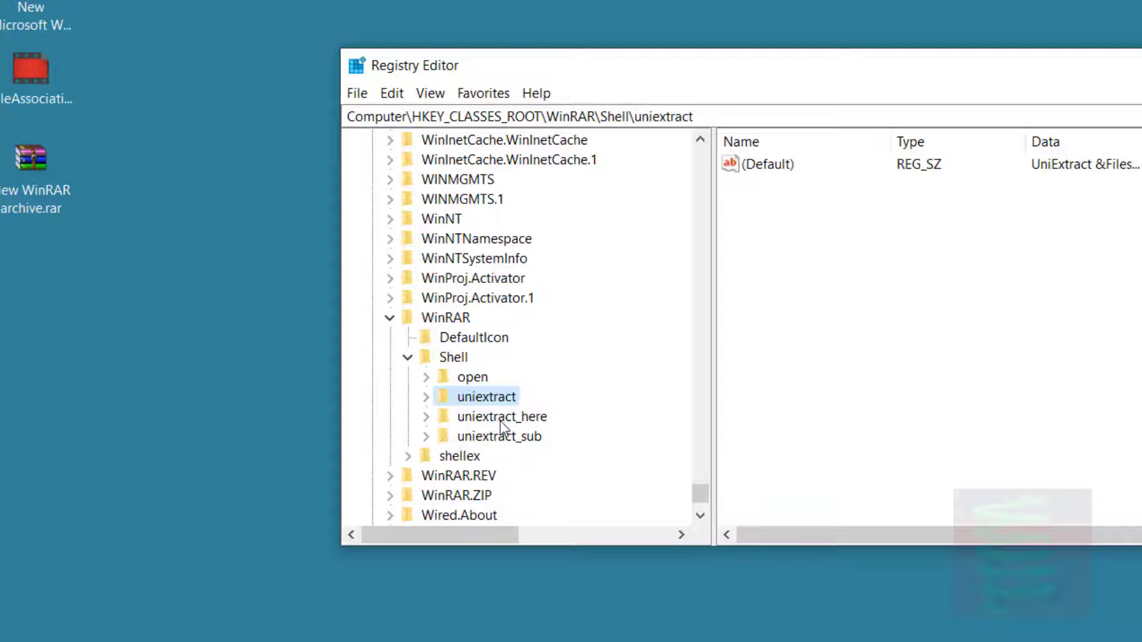
left_click(499, 419)
left_click(490, 436)
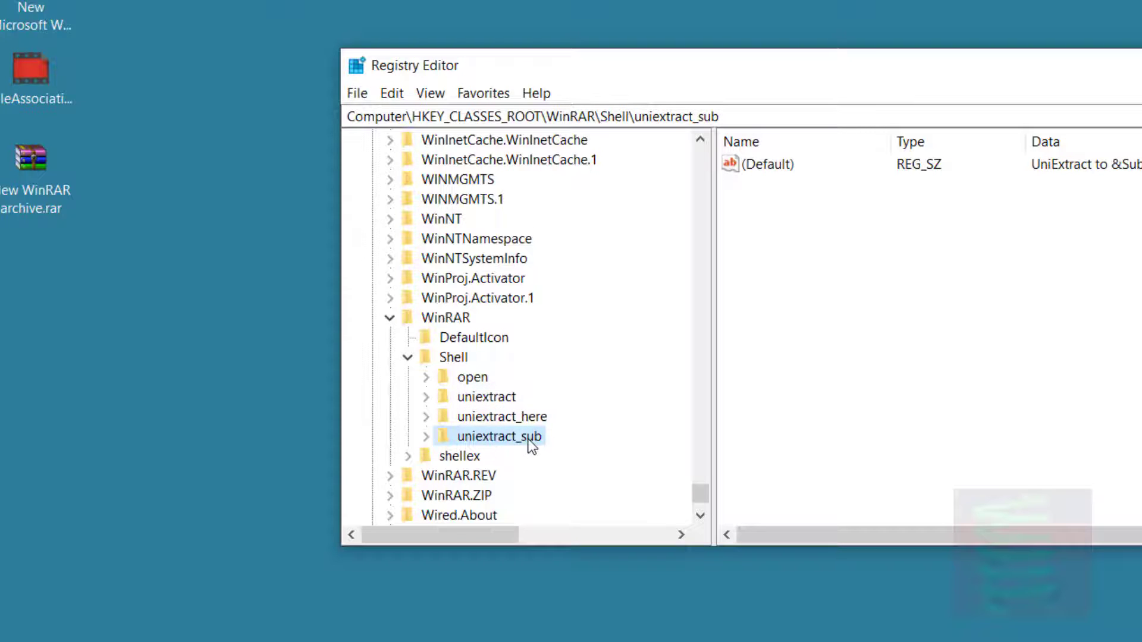
right_click(39, 171)
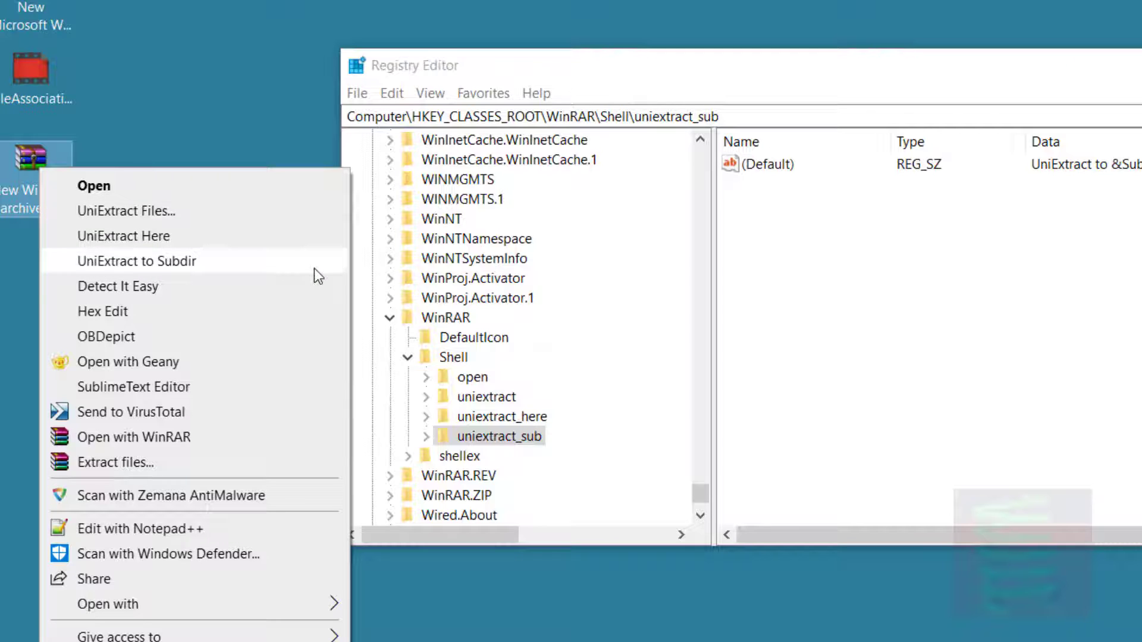
left_click(495, 71)
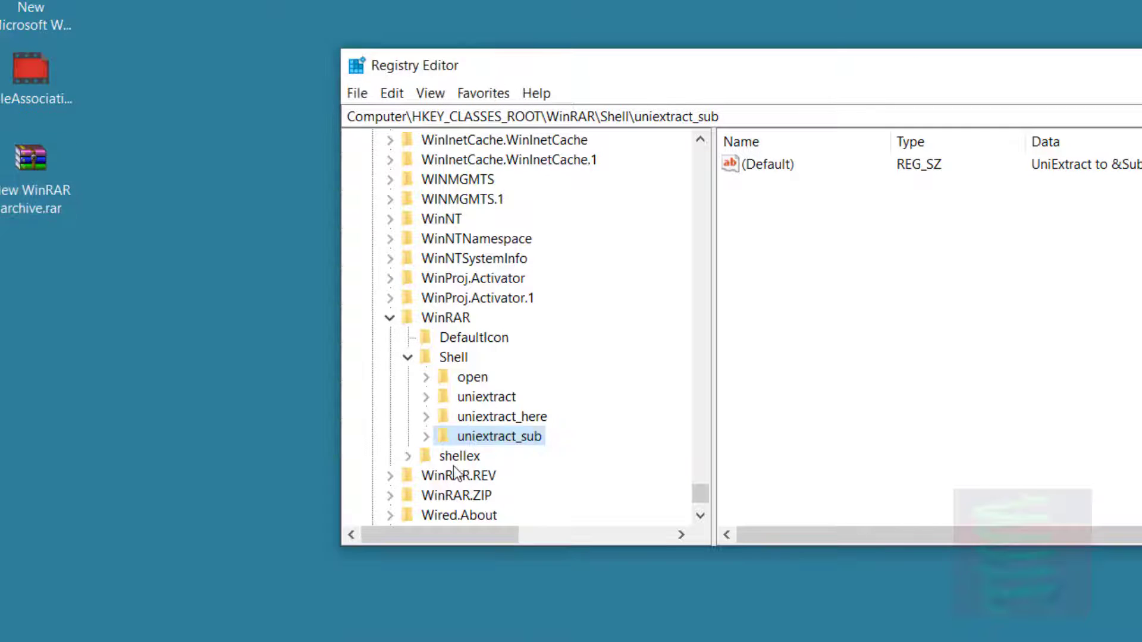
Step: Expand the shellex key under WinRAR, select it, and review the archive's context commands again
left_click(414, 462)
scroll(461, 458, "down", 3)
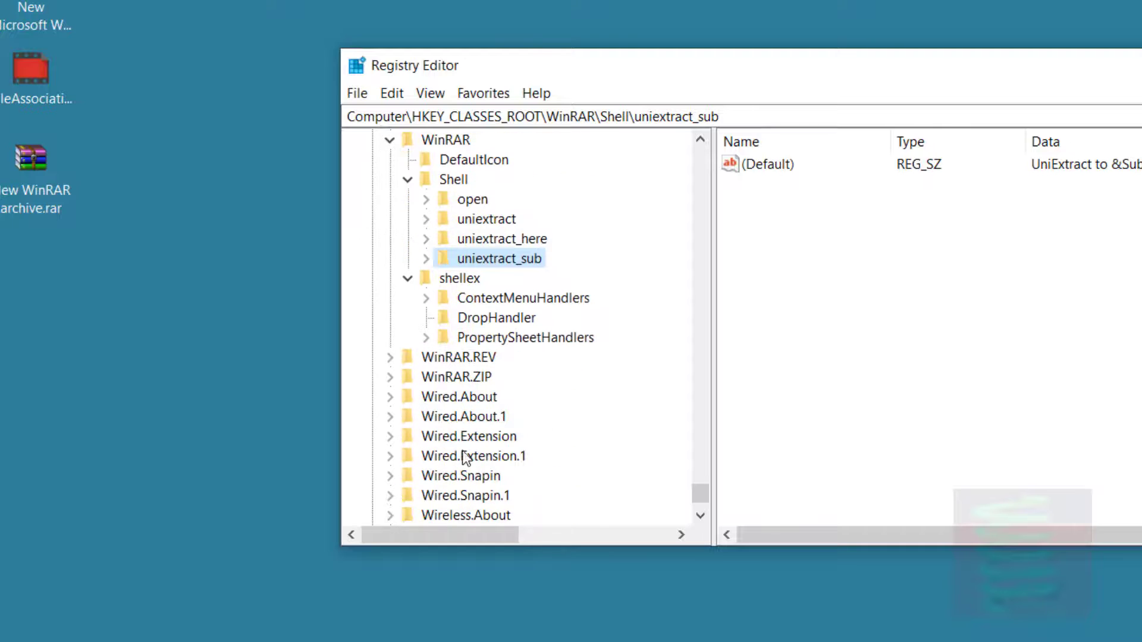
left_click(453, 279)
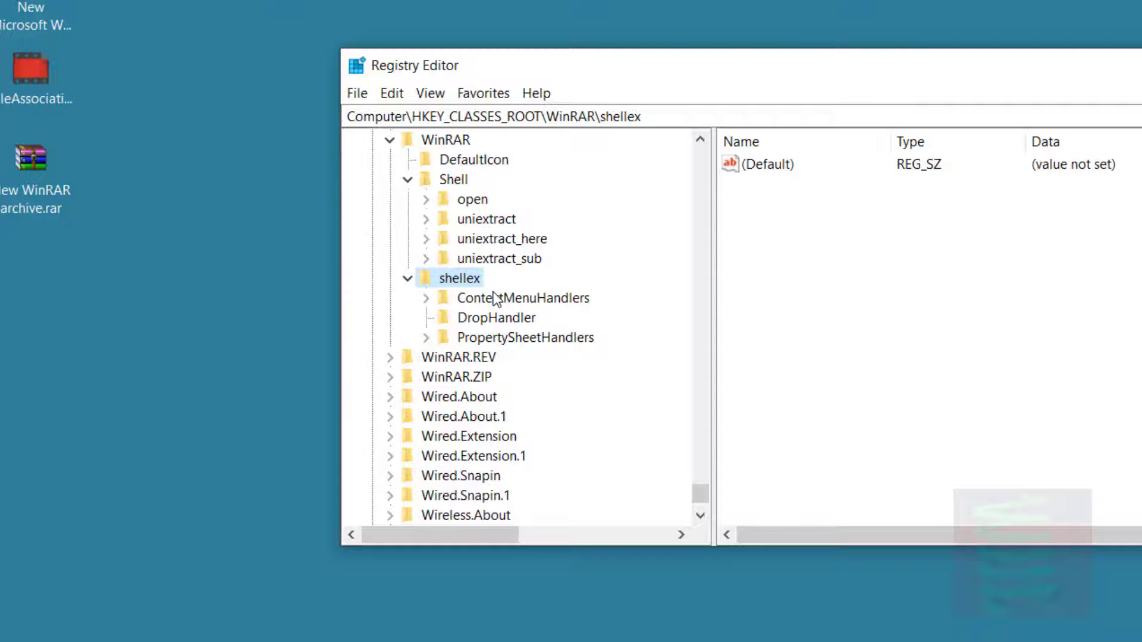
left_click(63, 173)
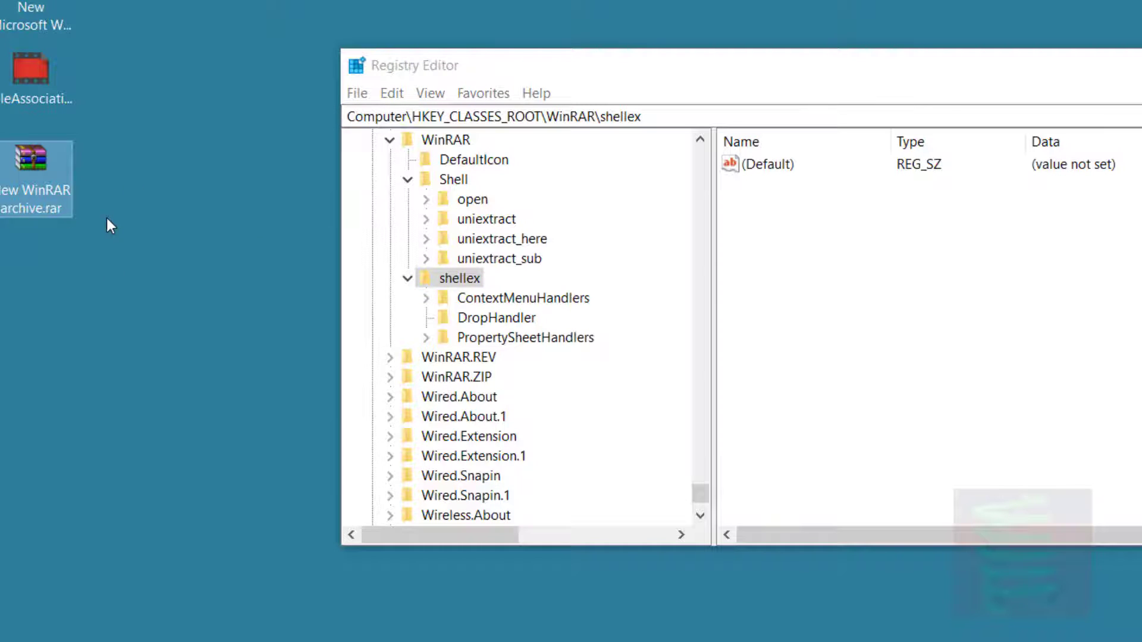
right_click(46, 166)
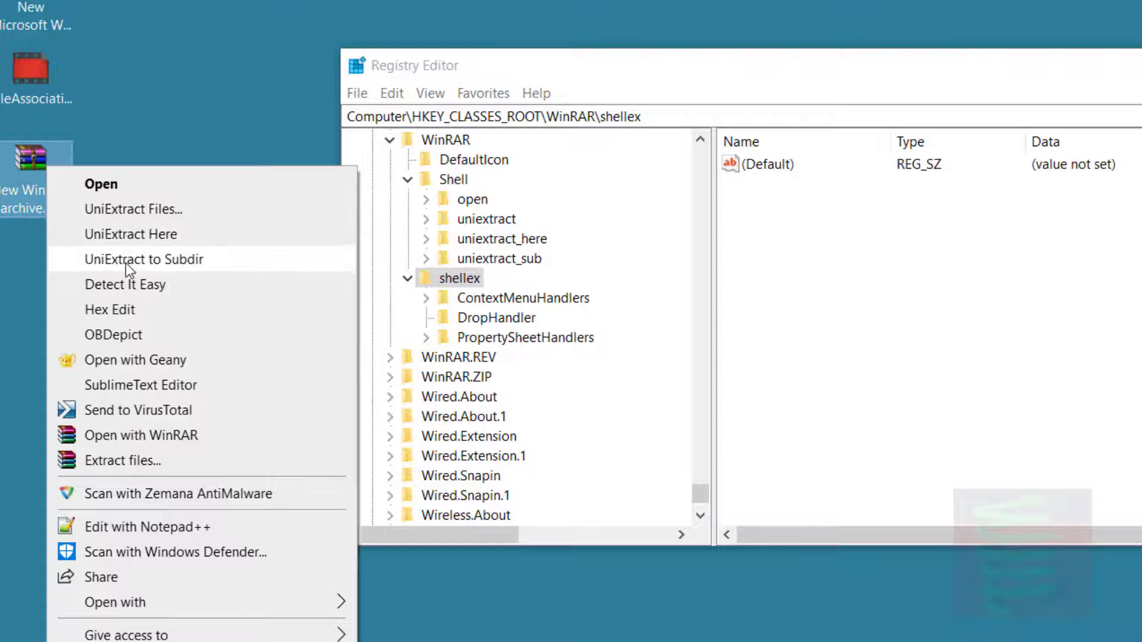
Step: Expand ContextMenuHandlers under shellex and select its first subkey, {B41DB860-64E4-11D2-9906-E49FADC173CA}
left_click(486, 297)
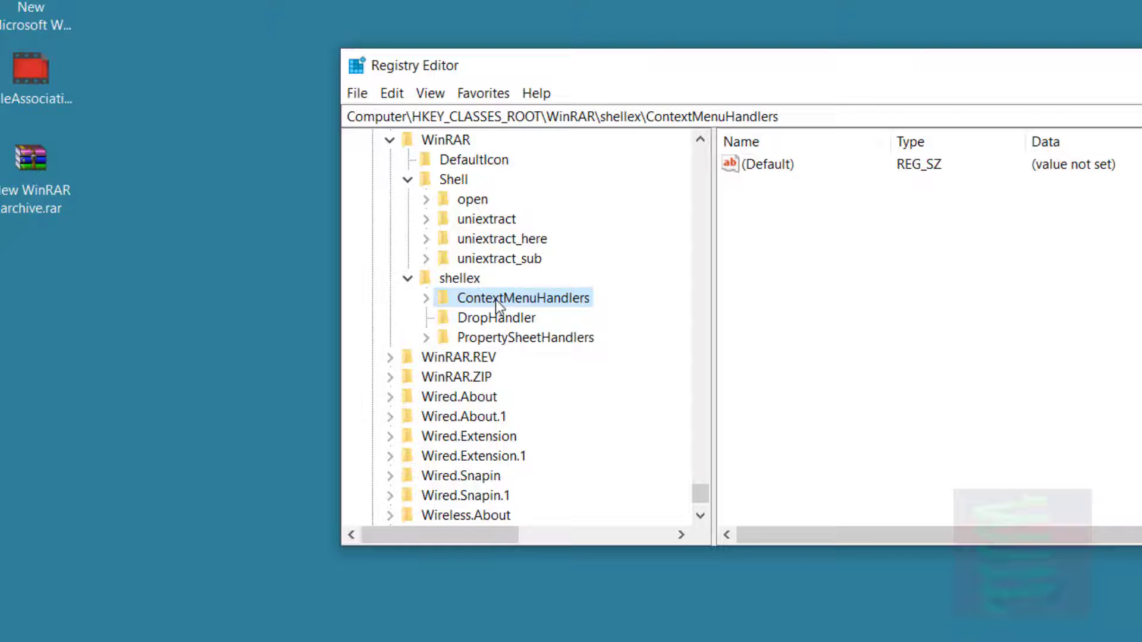
key("Right")
key("Right")
left_click_drag(449, 533, 462, 533)
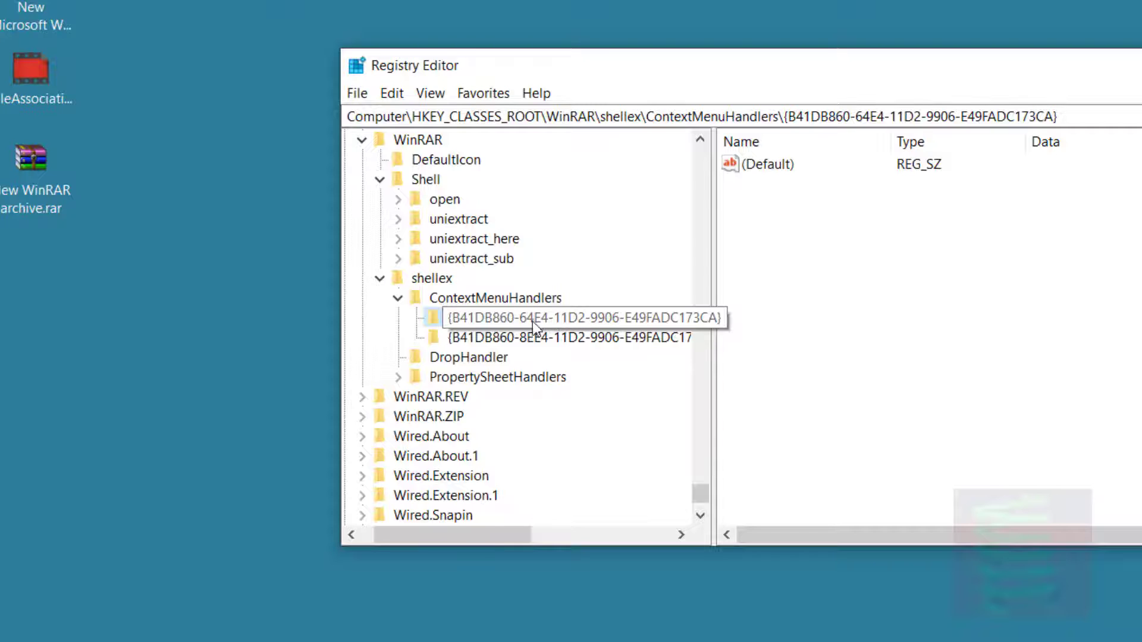
left_click_drag(453, 529, 436, 530)
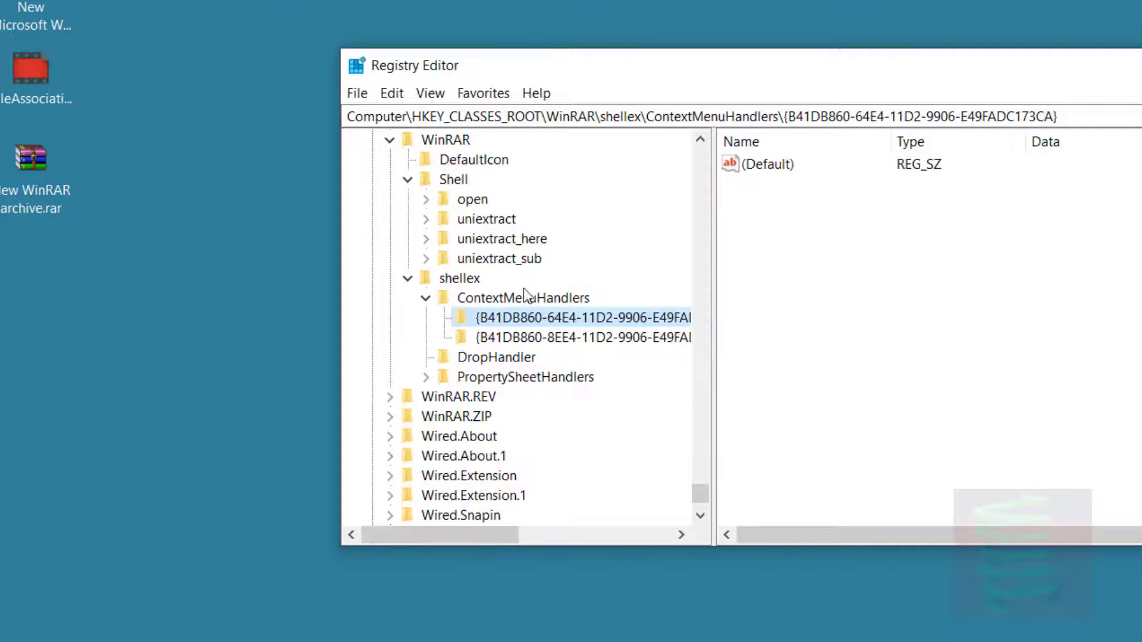
Step: Compare the archive's context commands with the entries under WinRAR's Shell and shellex keys
right_click(42, 171)
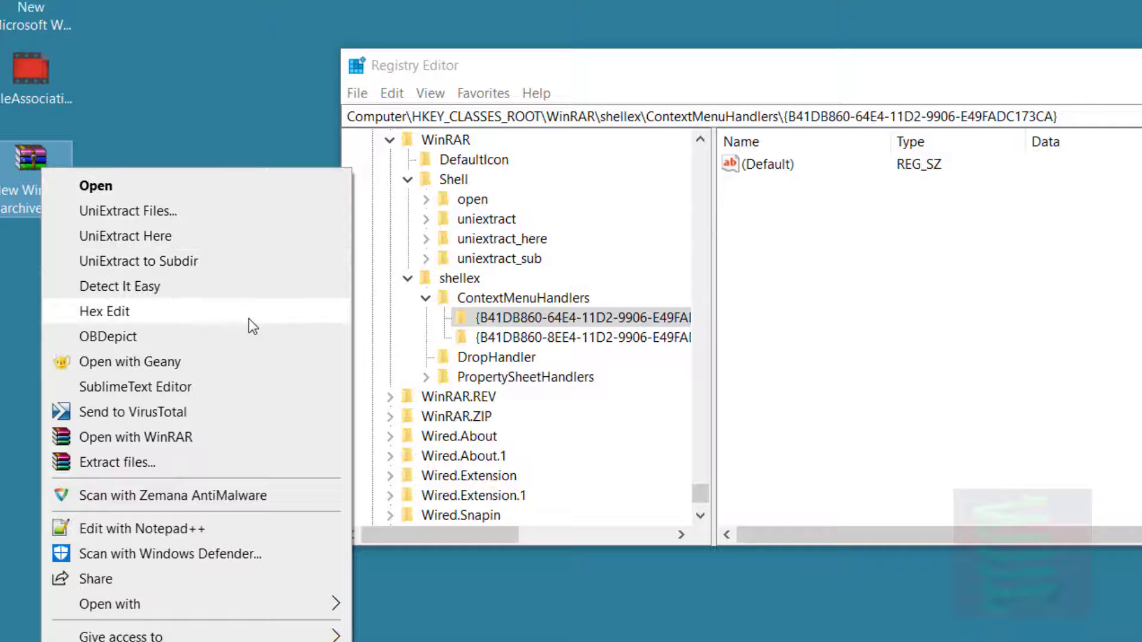
left_click(530, 321)
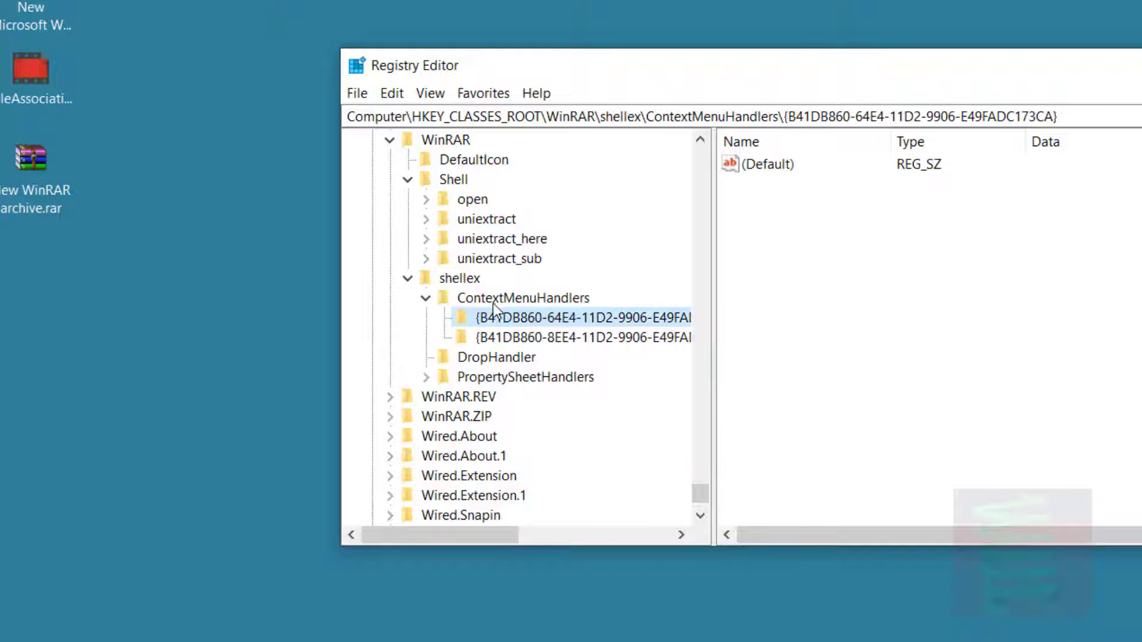
left_click(48, 173)
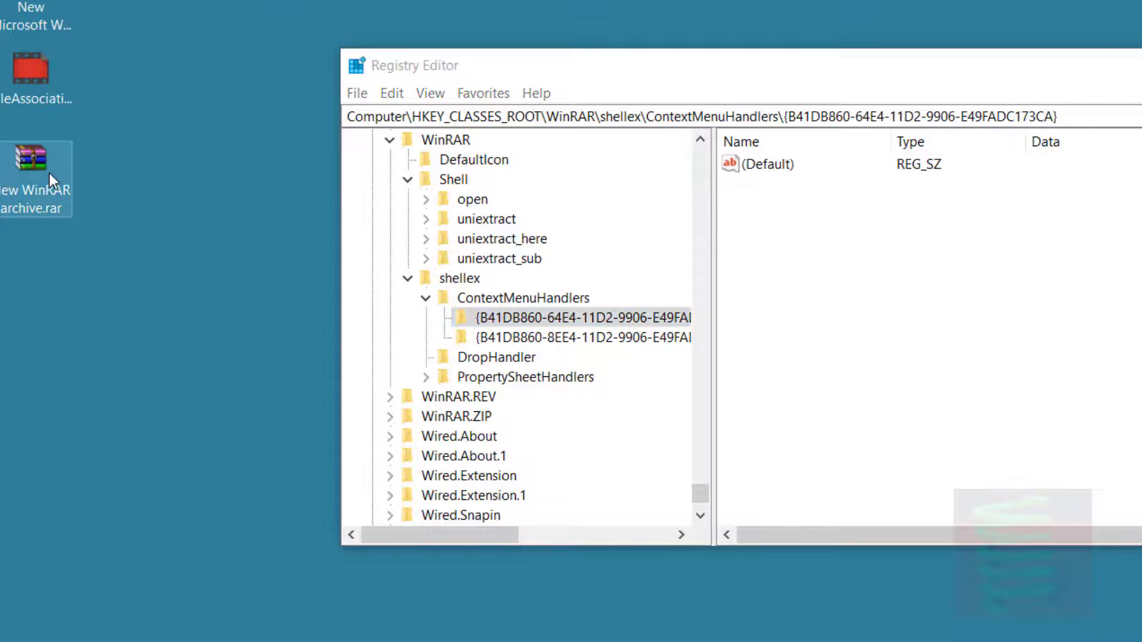
right_click(48, 173)
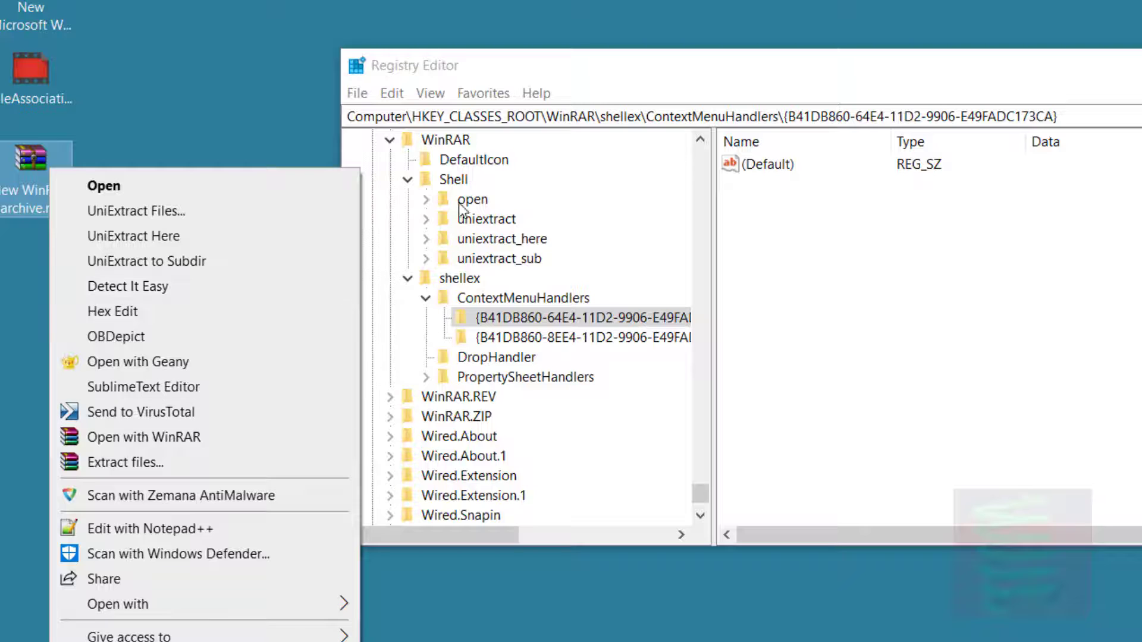
left_click(454, 181)
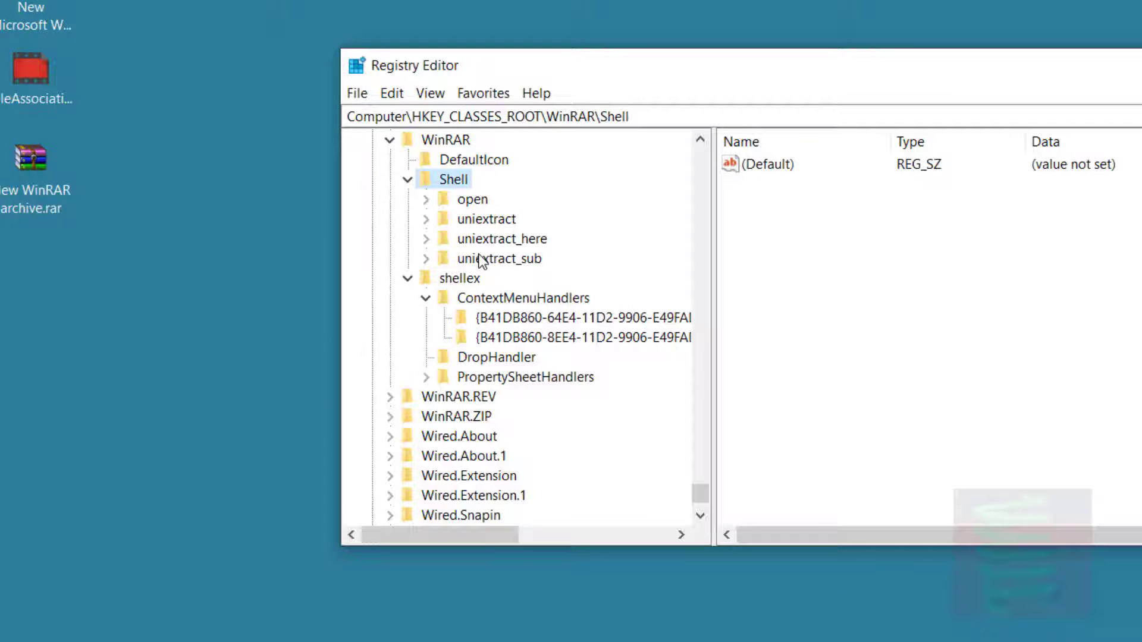
left_click(459, 281)
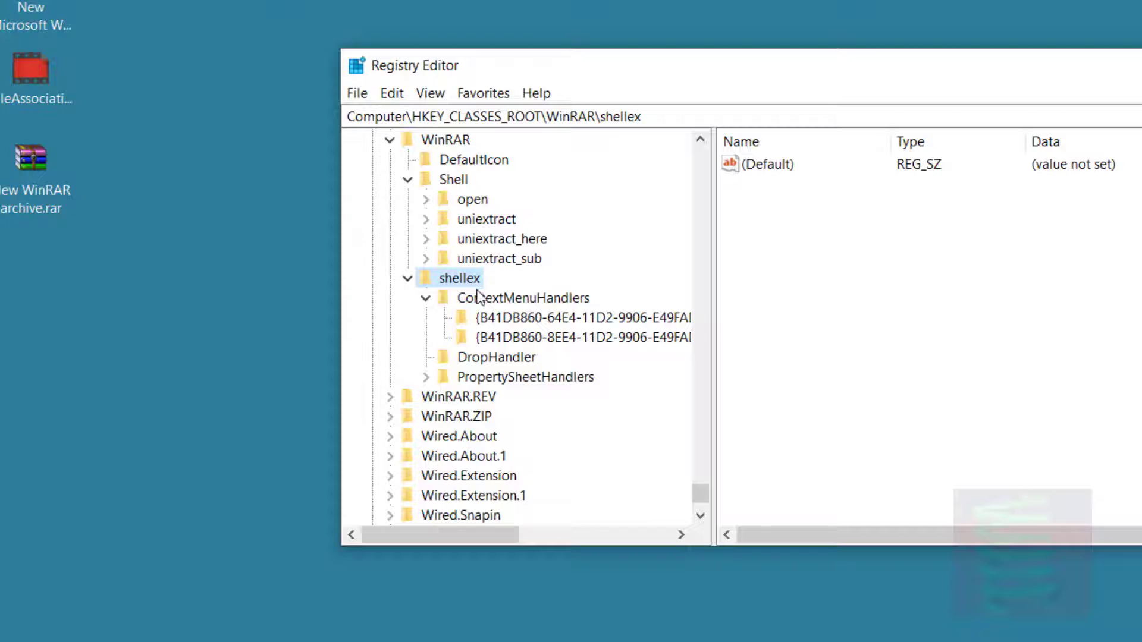
Step: Select the first ContextMenuHandlers subkey and copy its class ID {B41DB860-64E4-11D2-9906-E49FADC173CA} from the key path
left_click(515, 317)
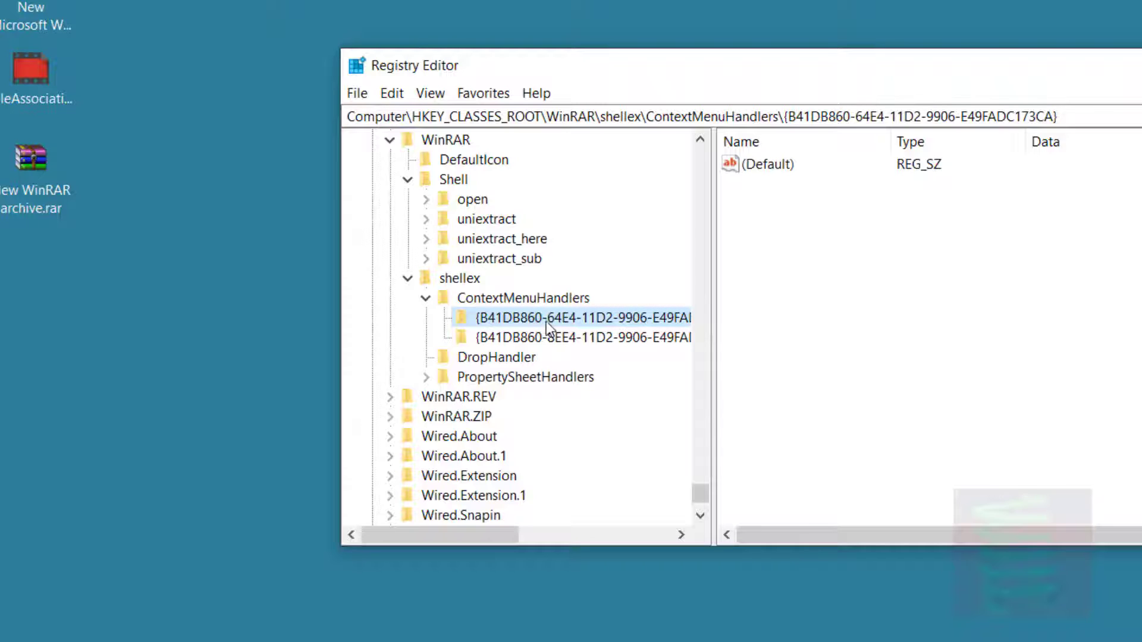
left_click_drag(474, 534, 520, 535)
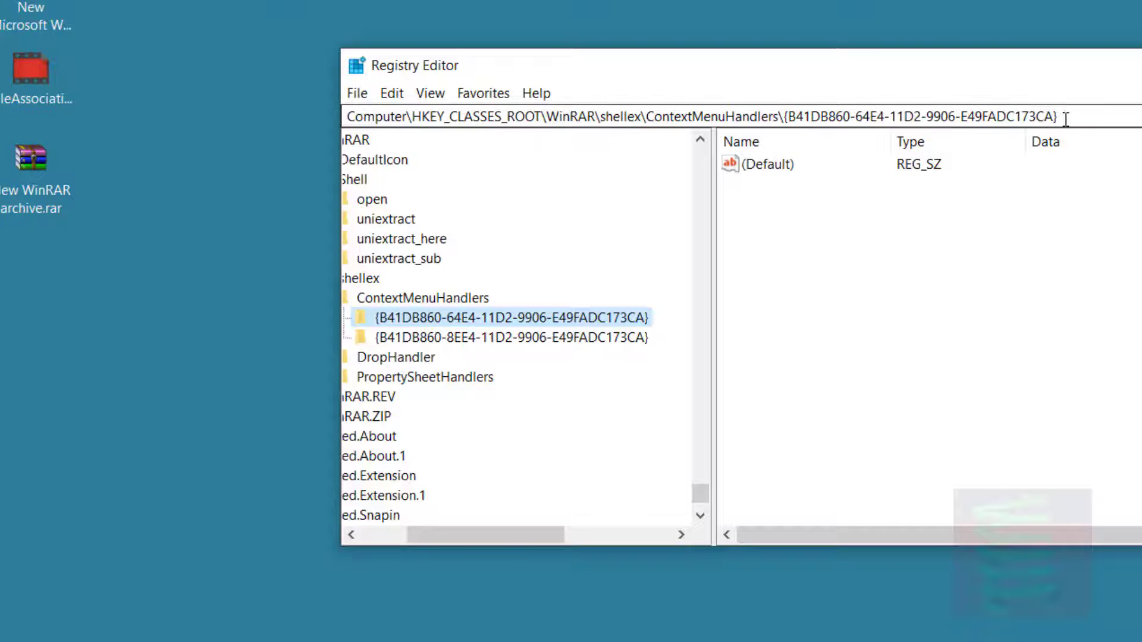
left_click_drag(1065, 115, 783, 113)
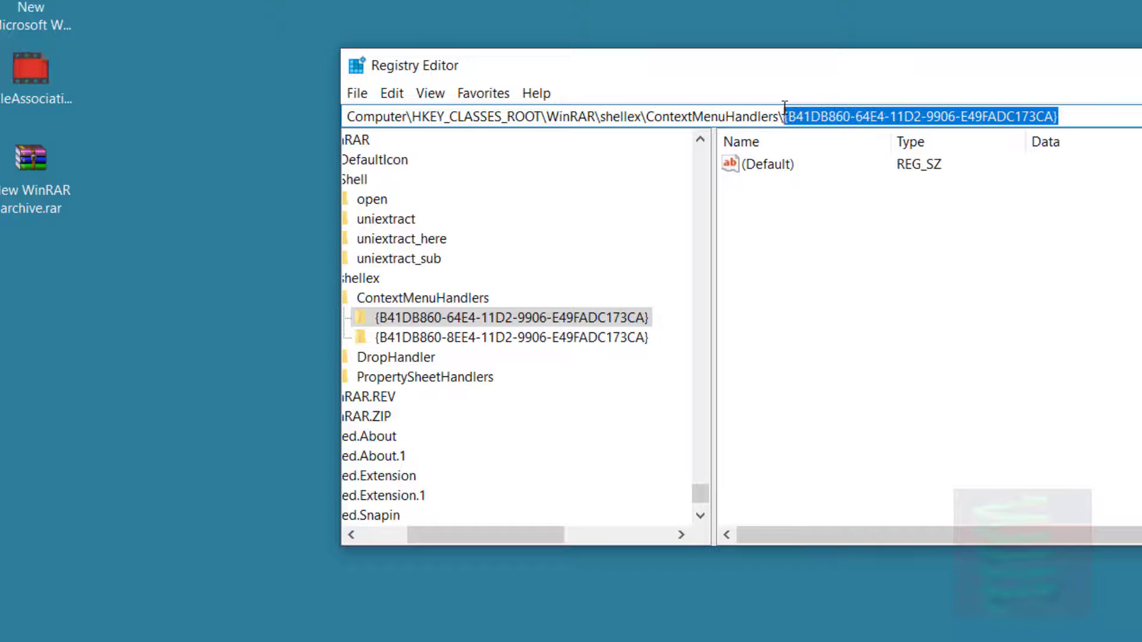
right_click(819, 114)
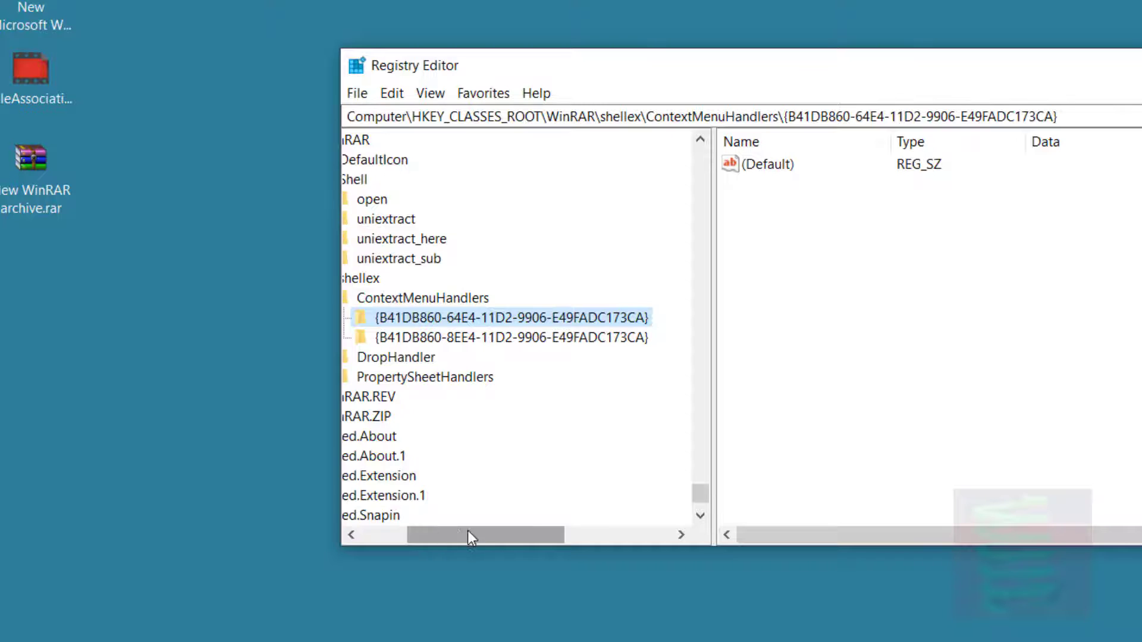
Step: Collapse the shellex key and its parent WinRAR key in the registry tree
left_click_drag(470, 536, 425, 534)
left_click(408, 278)
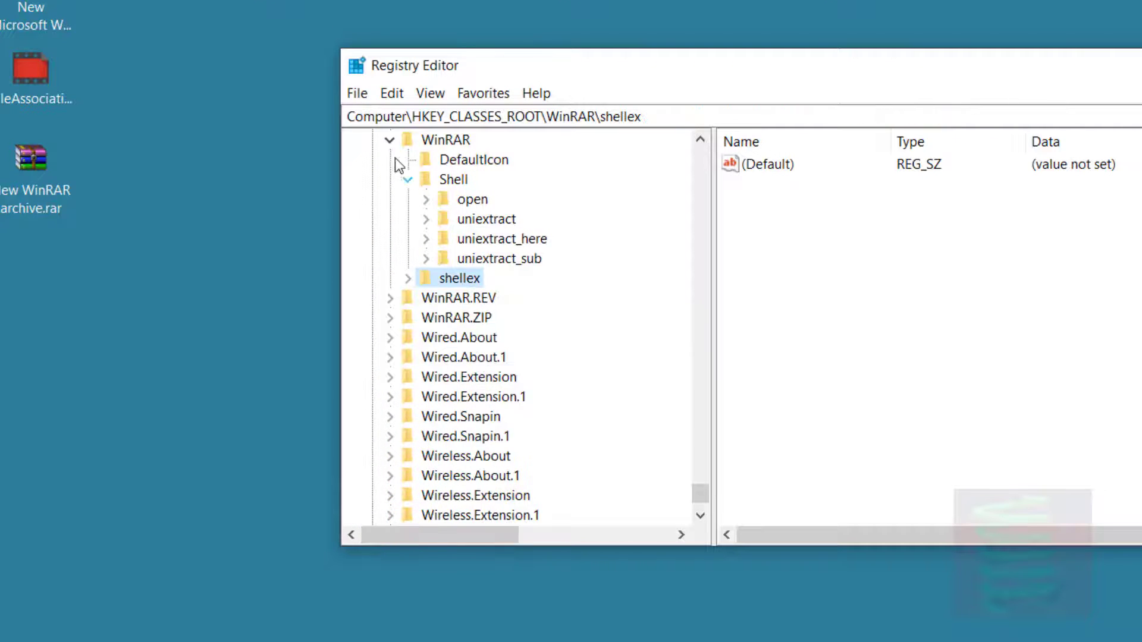
left_click(390, 140)
Step: Locate the CLSID key under HKEY_CLASSES_ROOT, collapse the neighbouring cmdfile key, and expand CLSID
scroll(469, 294, "up", 5)
left_click_drag(702, 503, 706, 487)
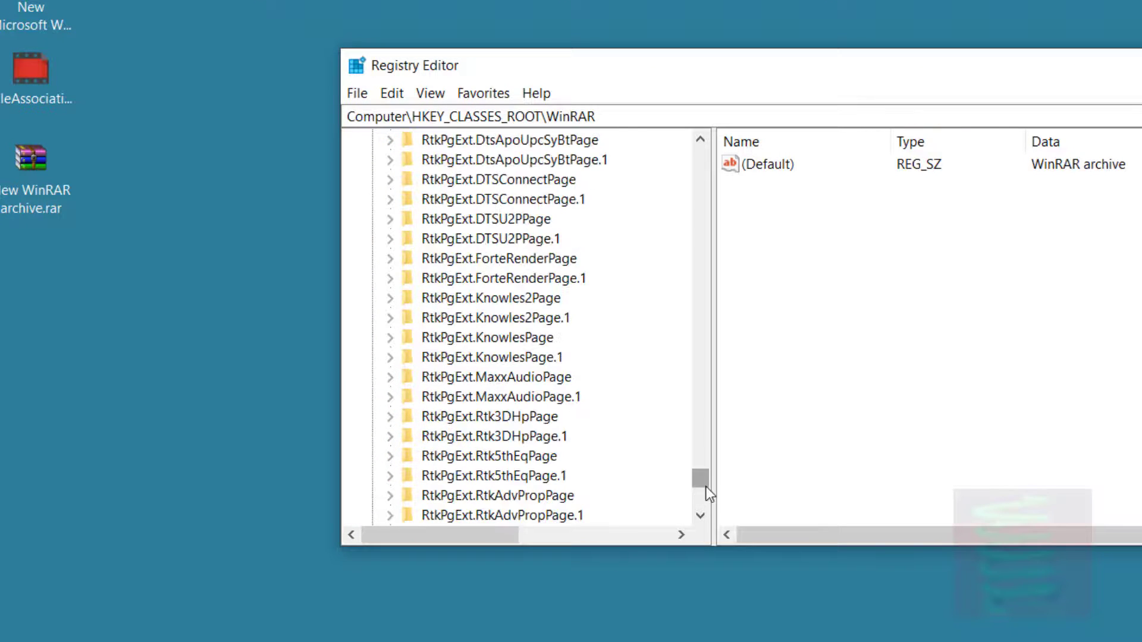
left_click(483, 258)
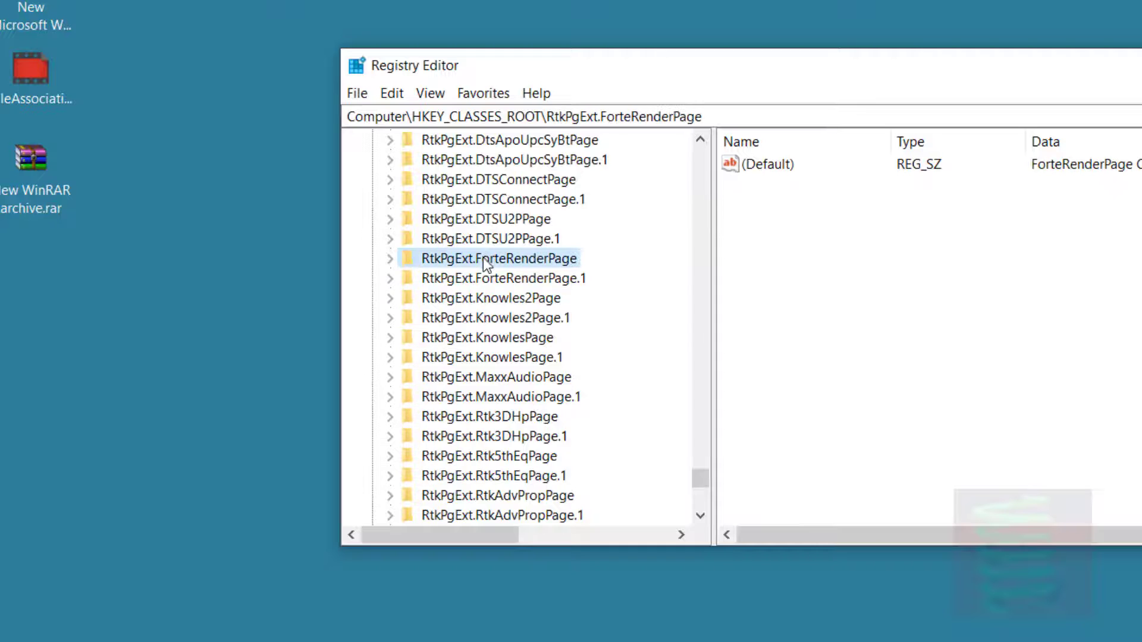
type("cls")
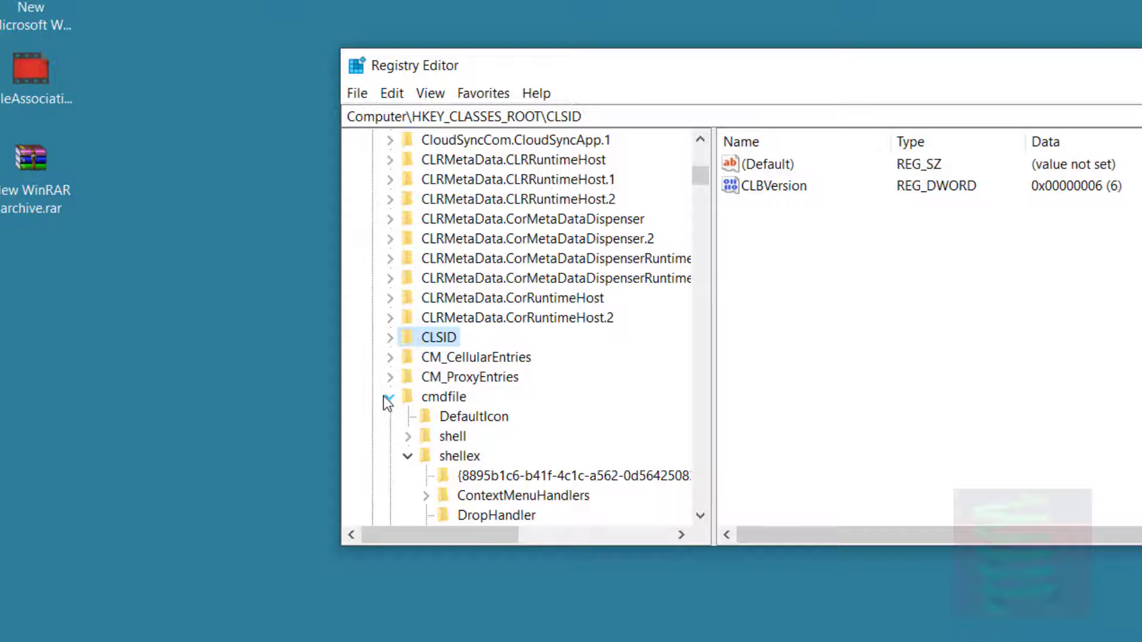
left_click(388, 397)
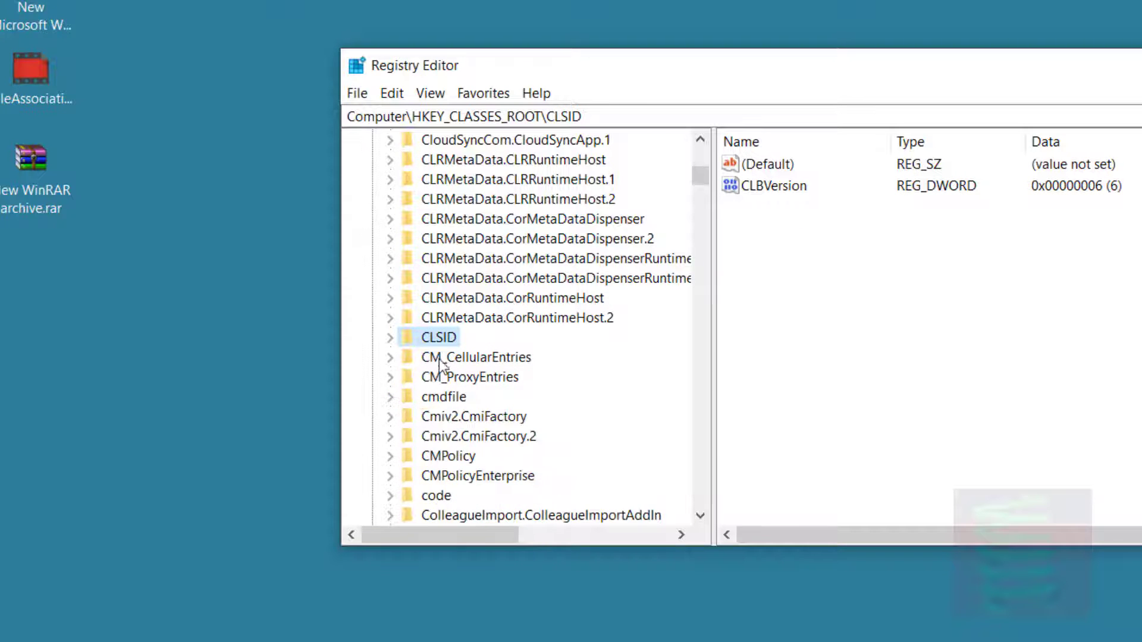
left_click(390, 338)
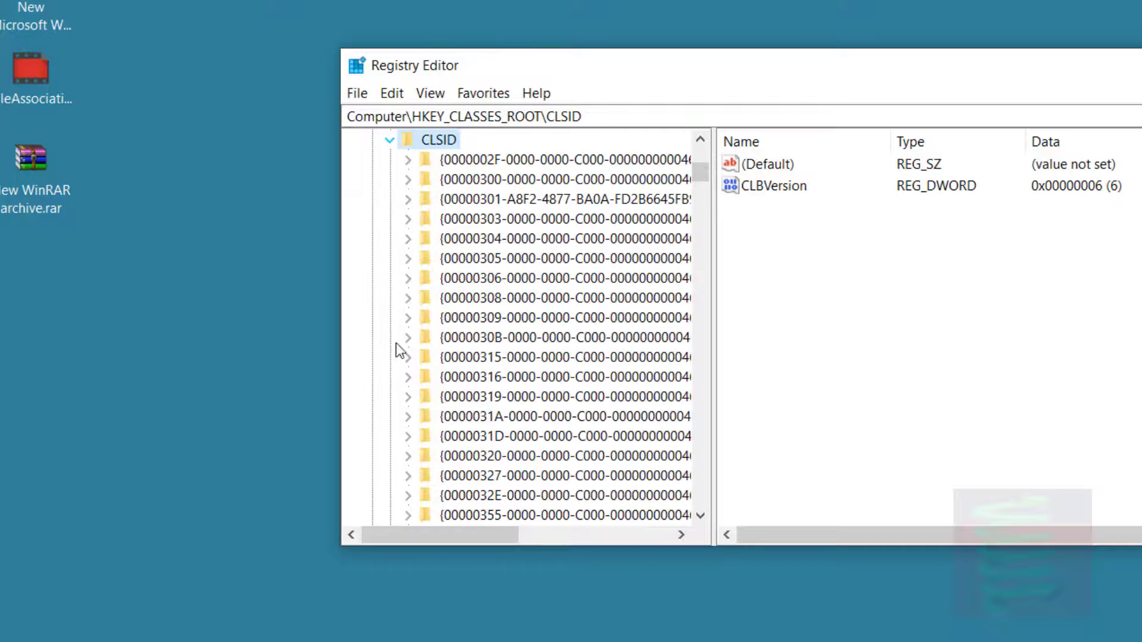
left_click(498, 166)
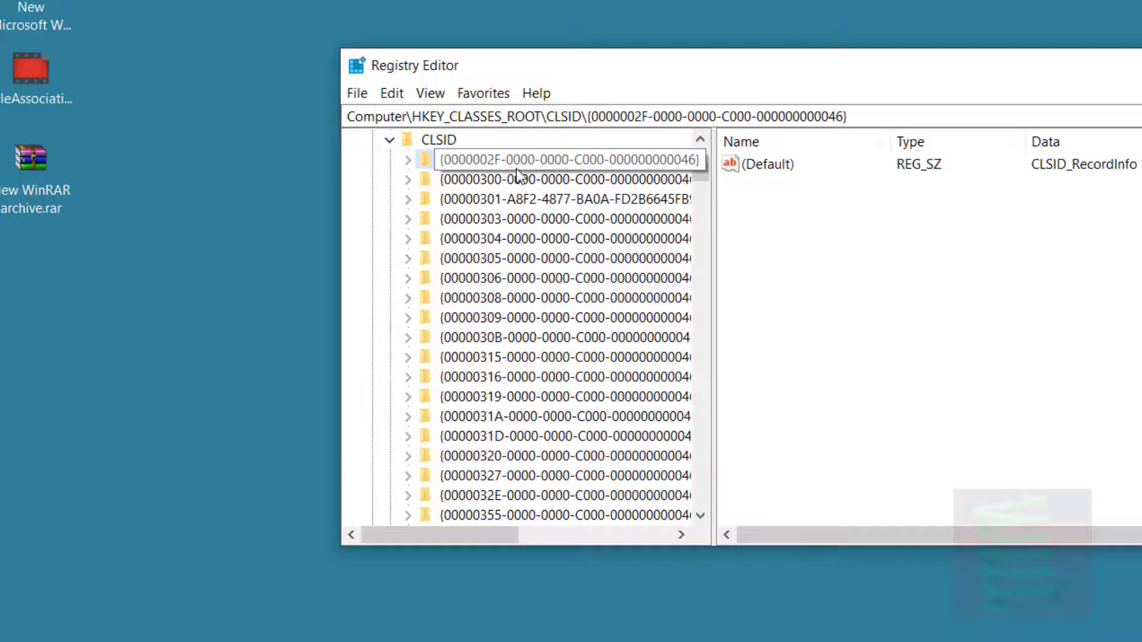
left_click(409, 160)
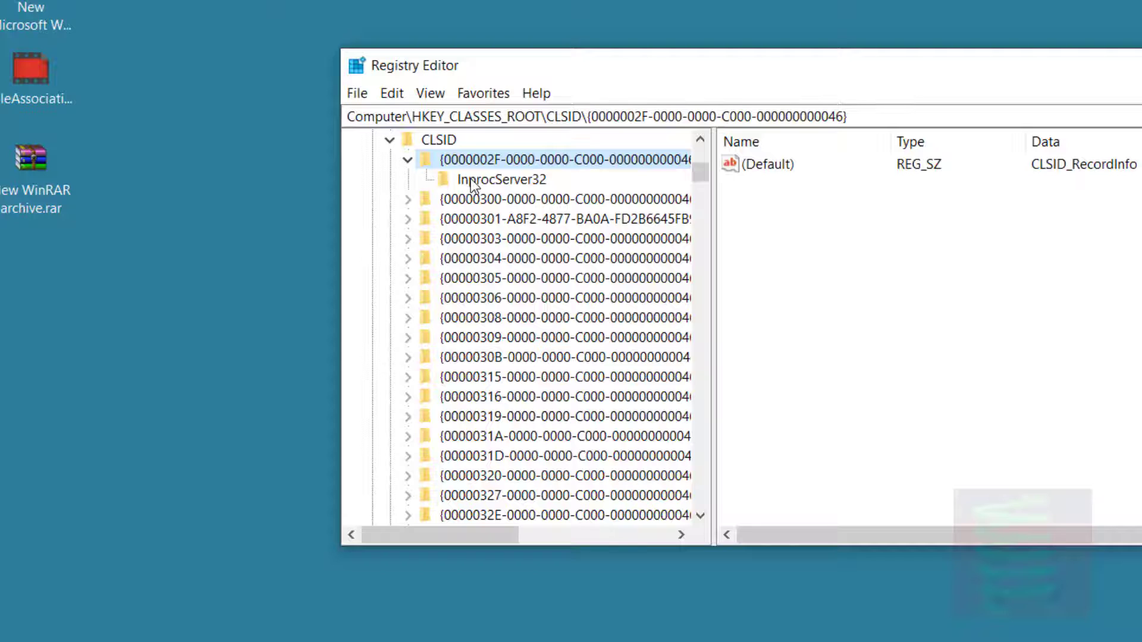
left_click(506, 185)
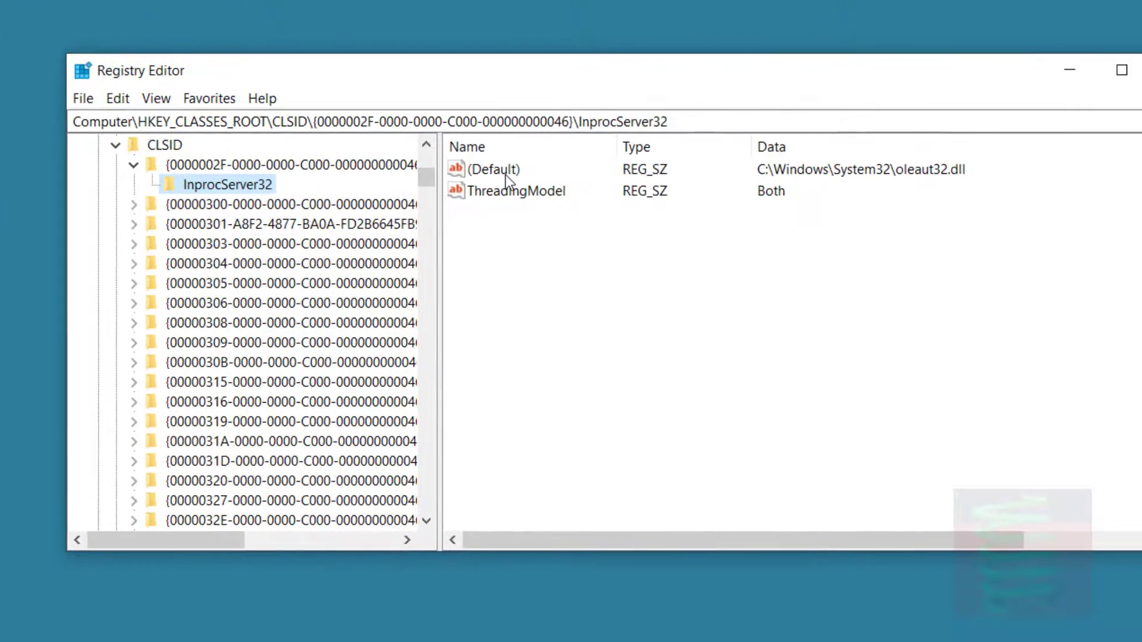
Step: Examine the DLL path in InprocServer32's default value and the default value of its parent class ID key
left_click(586, 161)
left_click(238, 184)
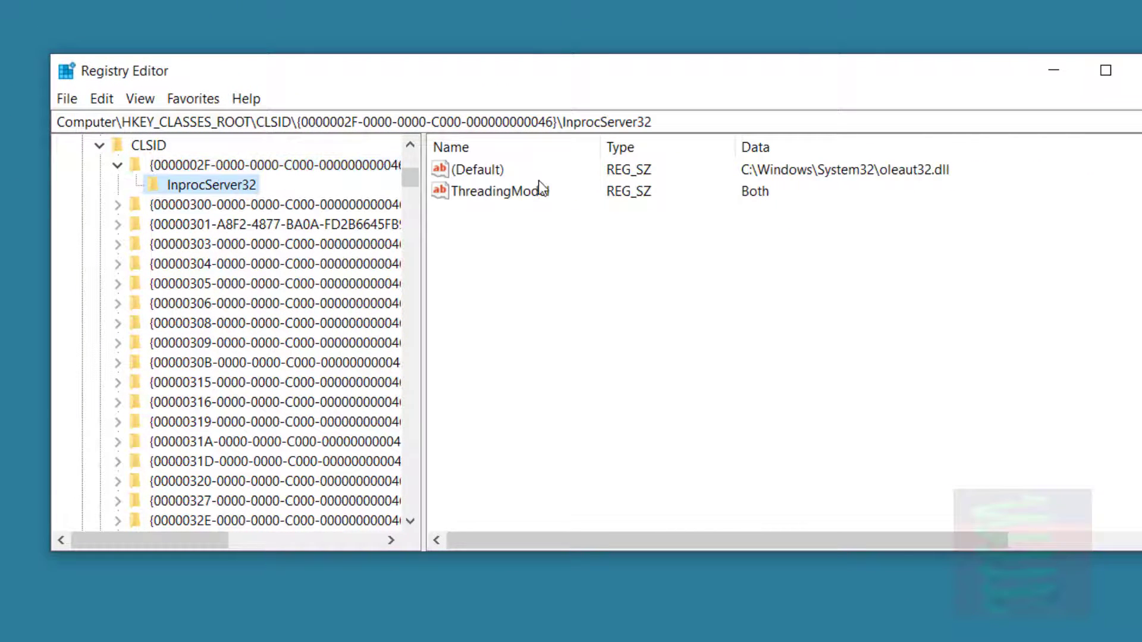
left_click(820, 172)
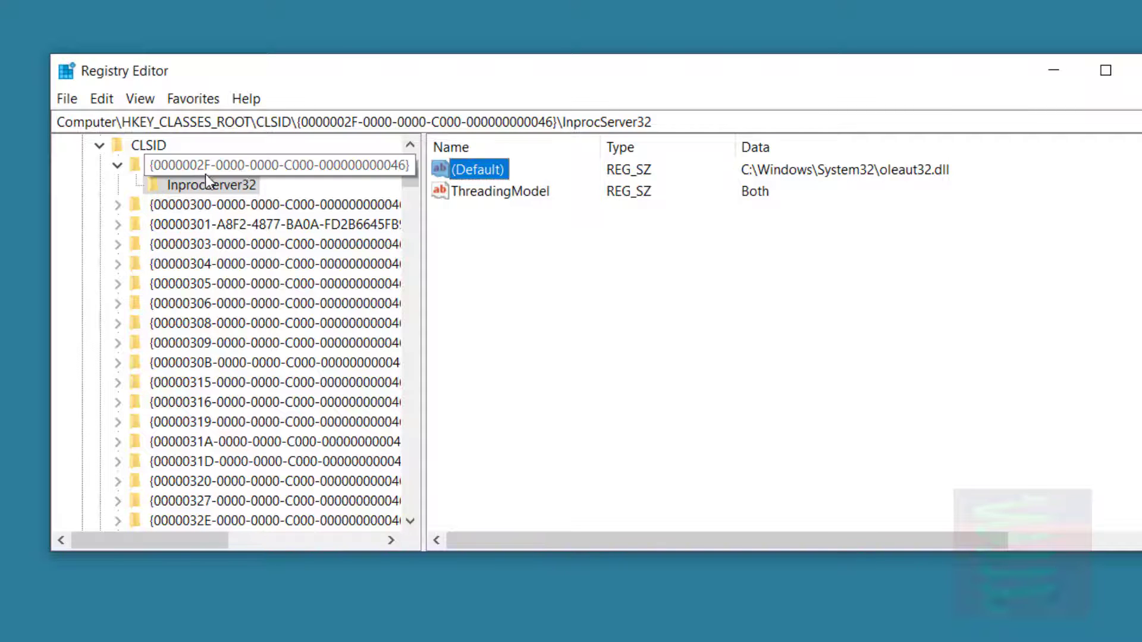
left_click(239, 170)
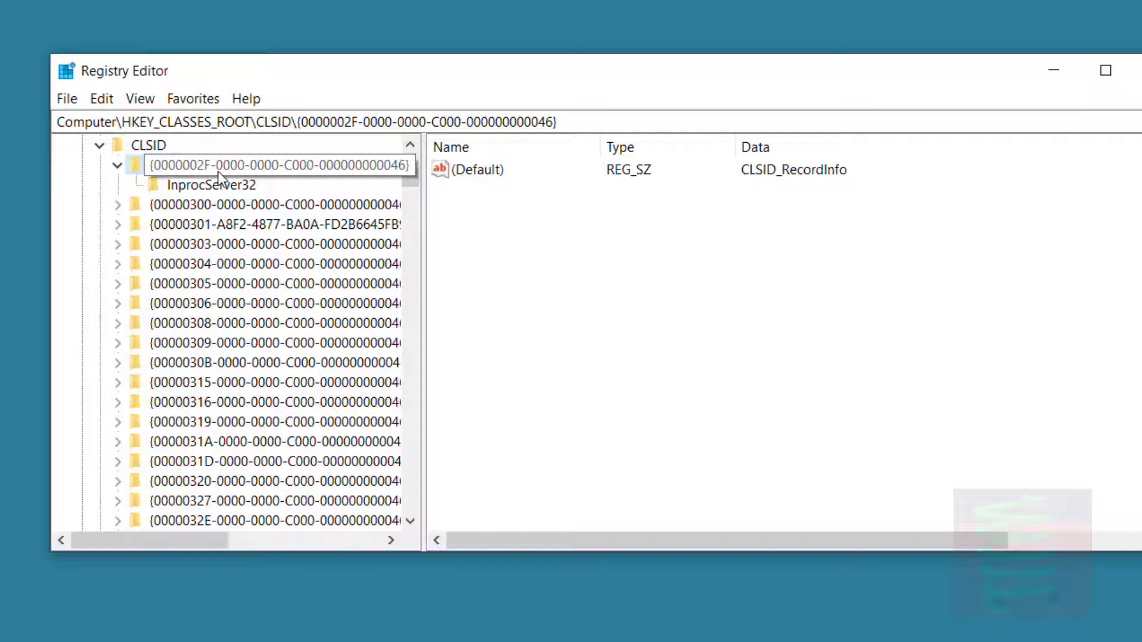
left_click(218, 184)
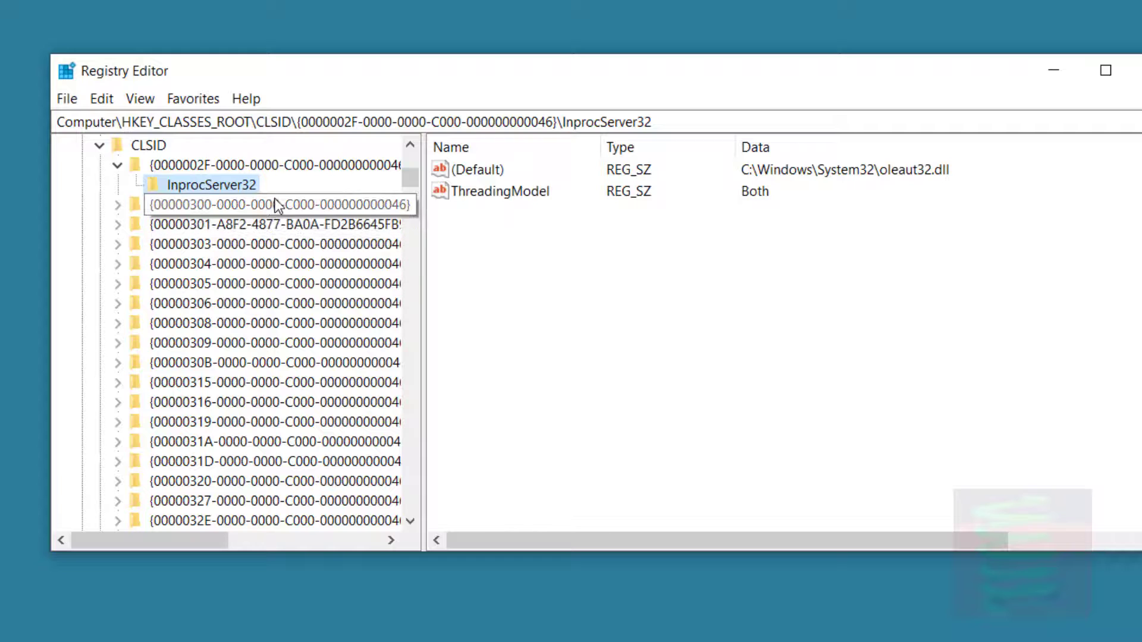
Step: Search the registry for the class ID {B41DB860-64E4-11D2-9906-E49FADC173CA}
left_click(102, 98)
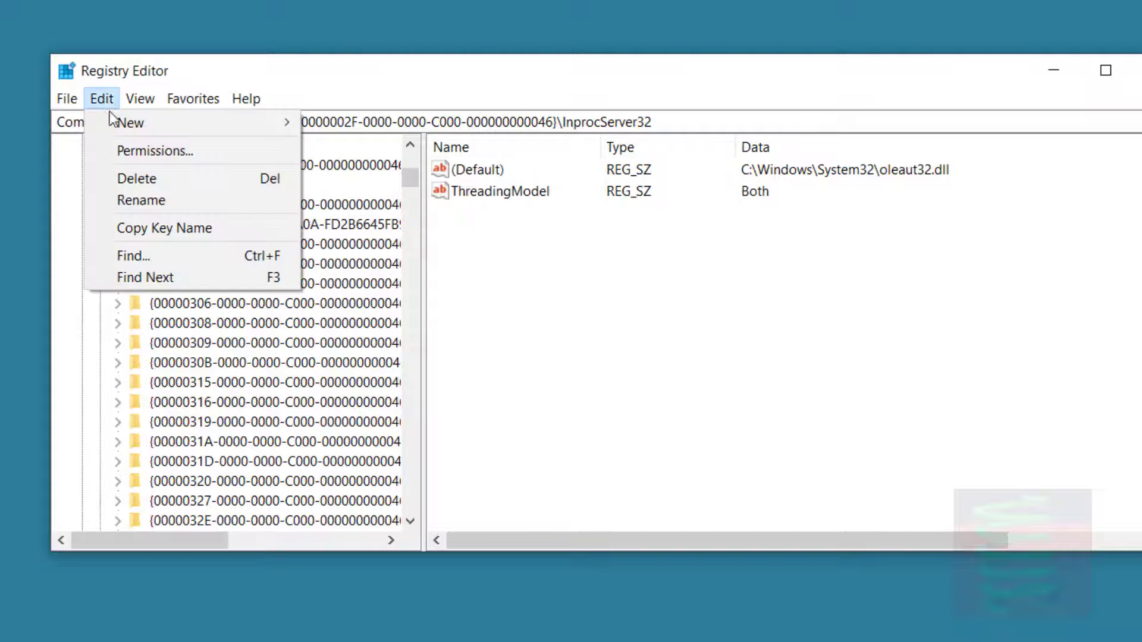
left_click(156, 254)
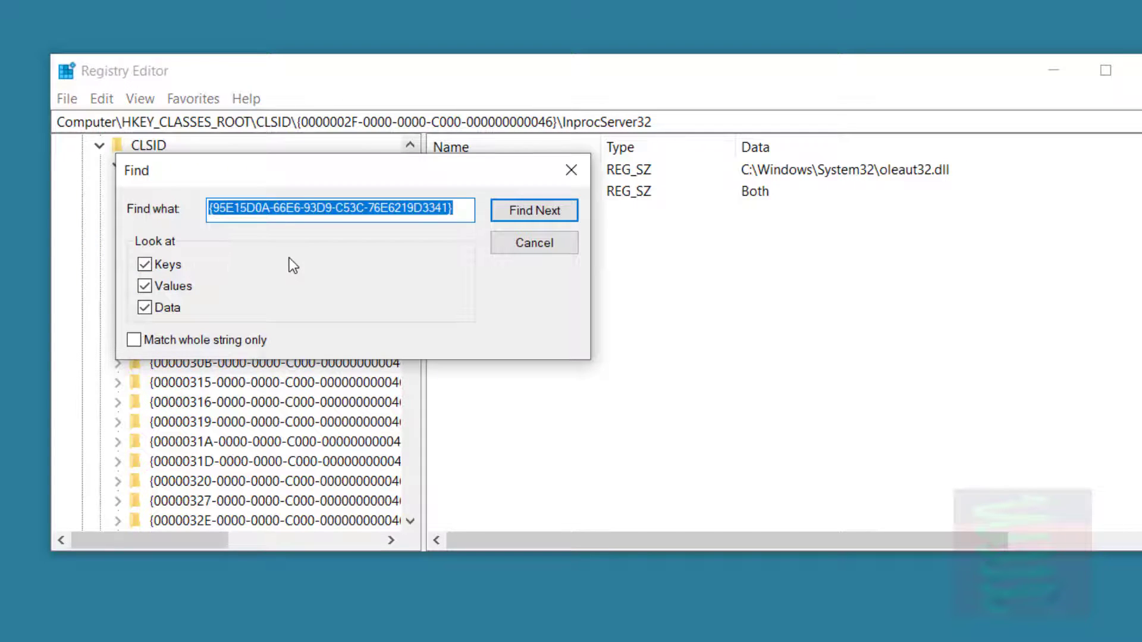
type("{B41DB860-64E4-11D2-9906-E49FADC173CA}")
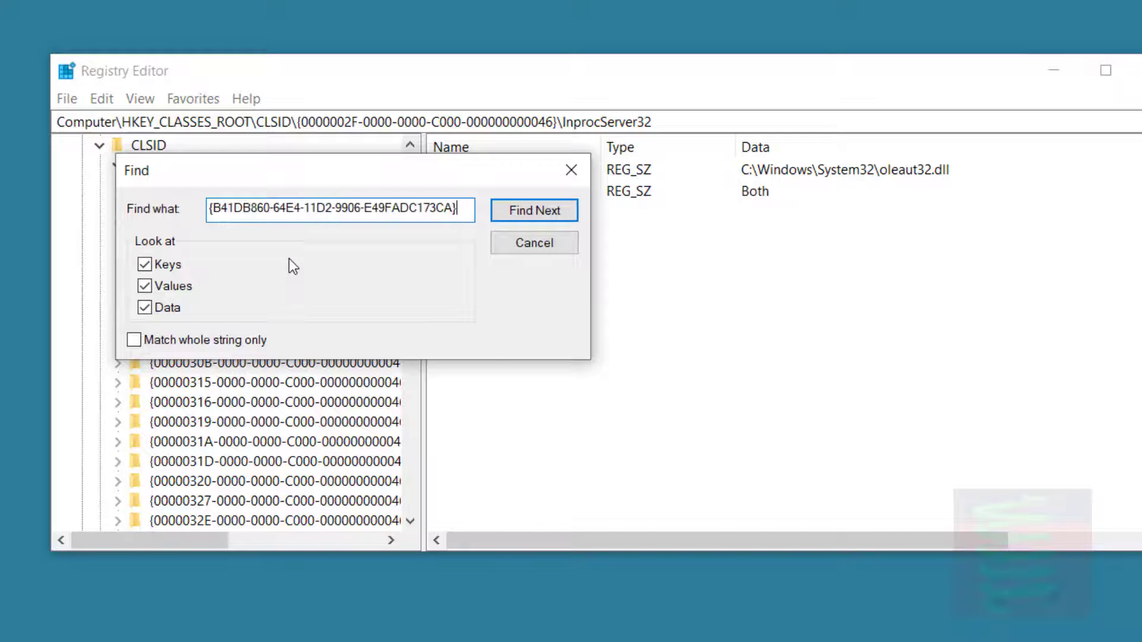
left_click(530, 213)
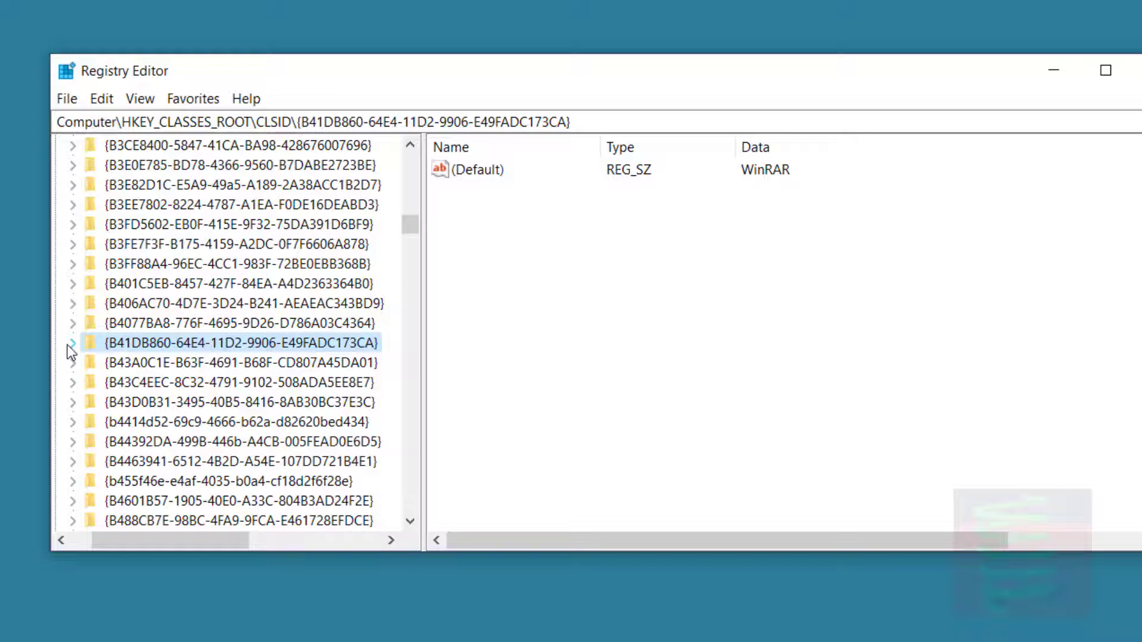
Step: Expand the found WinRAR class ID key, select its InProcServer32 subkey, and select the default value holding the DLL path
left_click(73, 345)
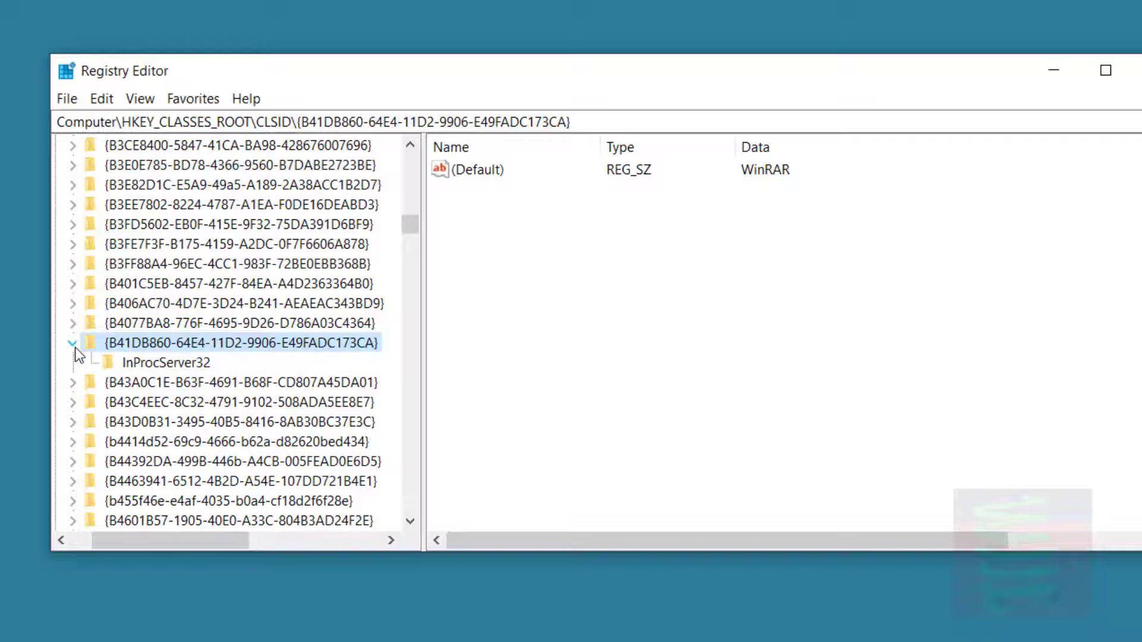
left_click(140, 366)
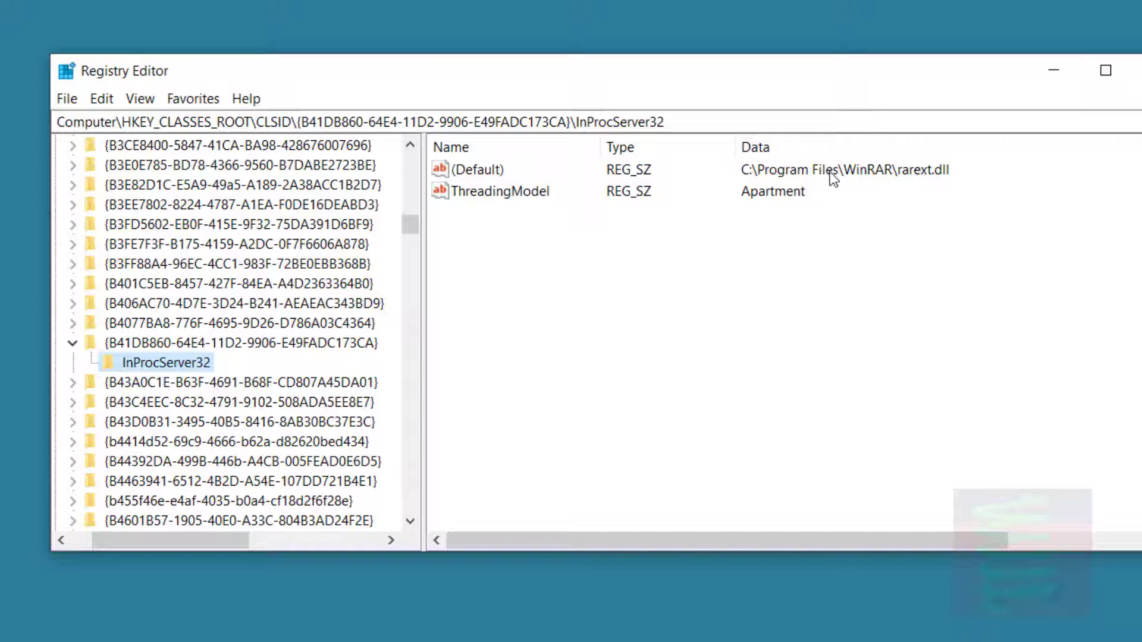
left_click(506, 172)
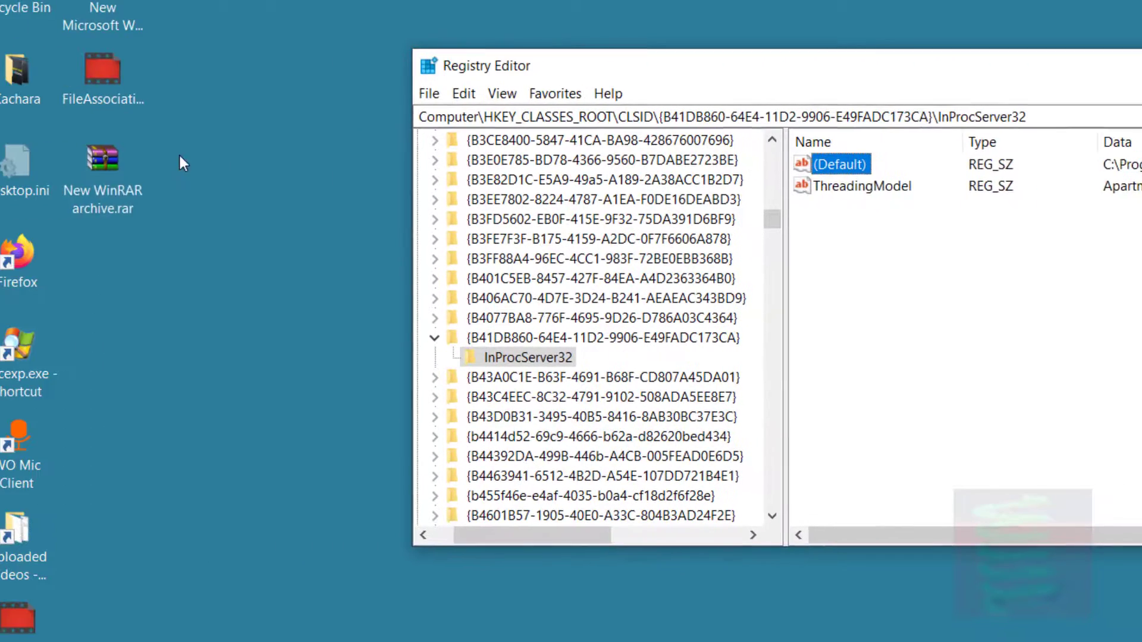
Step: Compare the WinRAR commands in the context menu of New WinRAR archive.rar with the DLL path in InProcServer32
right_click(127, 166)
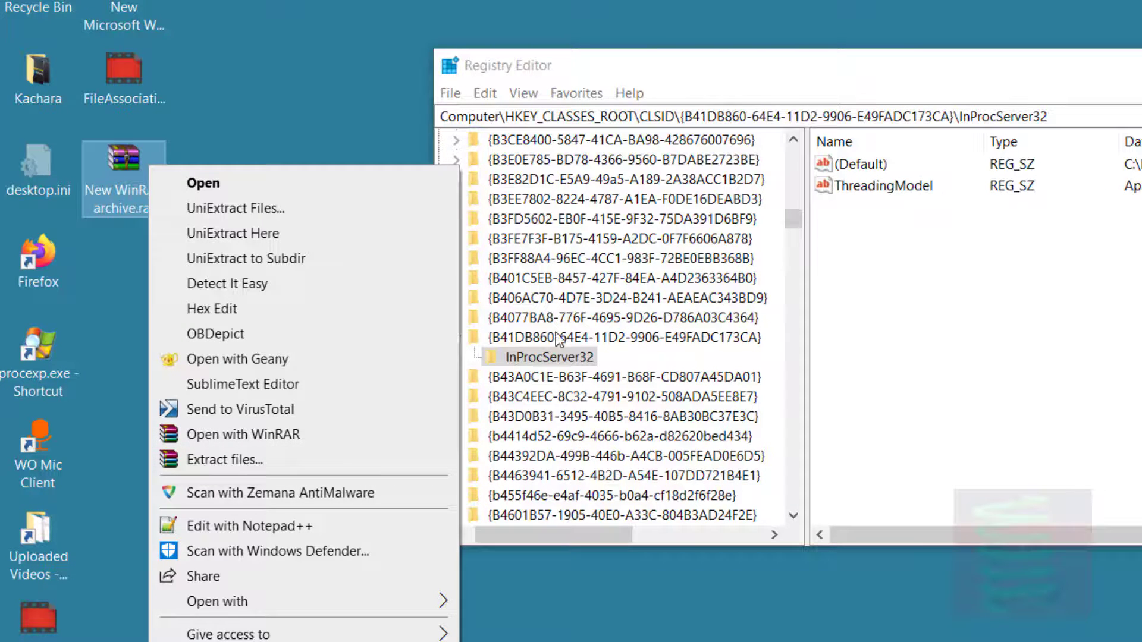
left_click(536, 366)
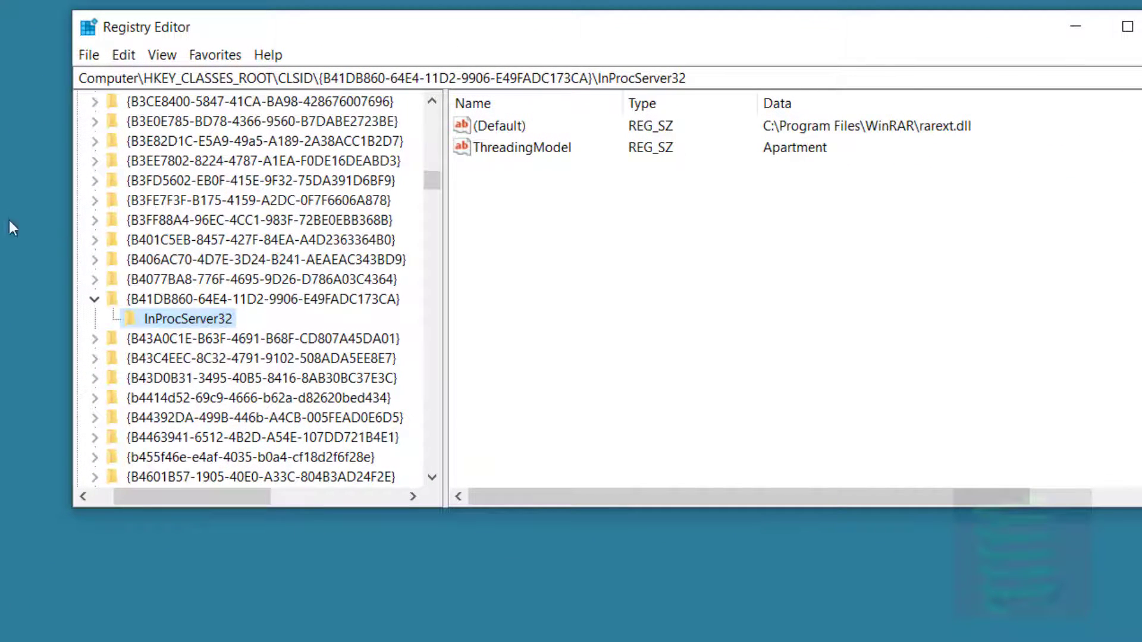
right_click(2, 130)
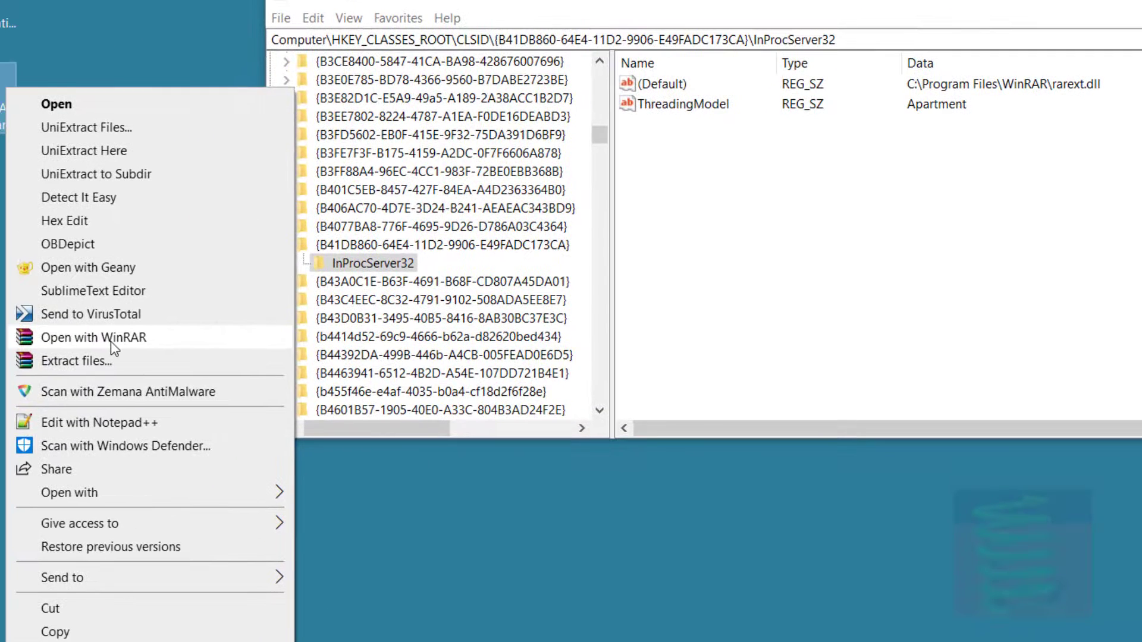
left_click(1006, 87)
left_click(160, 215)
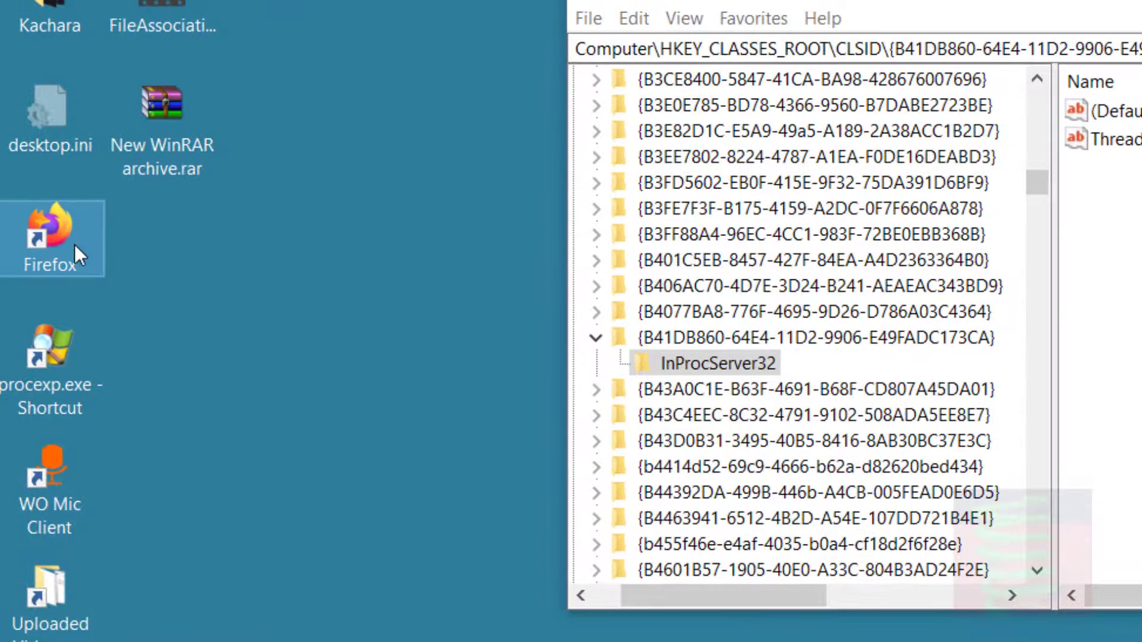
left_click(37, 256)
left_click(50, 369)
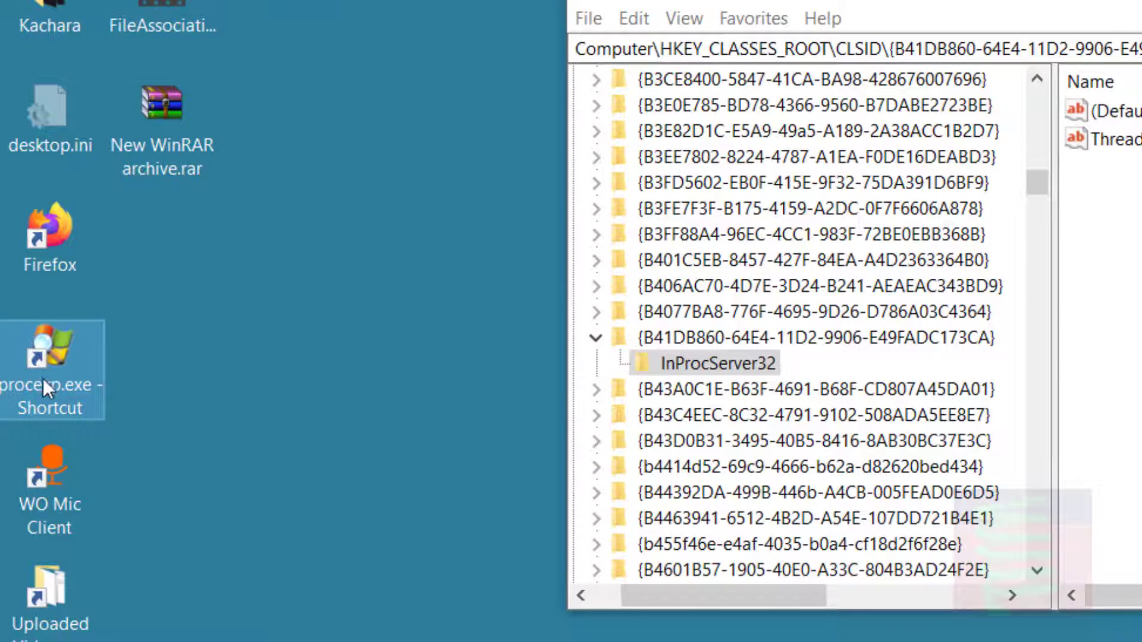
left_click(48, 214)
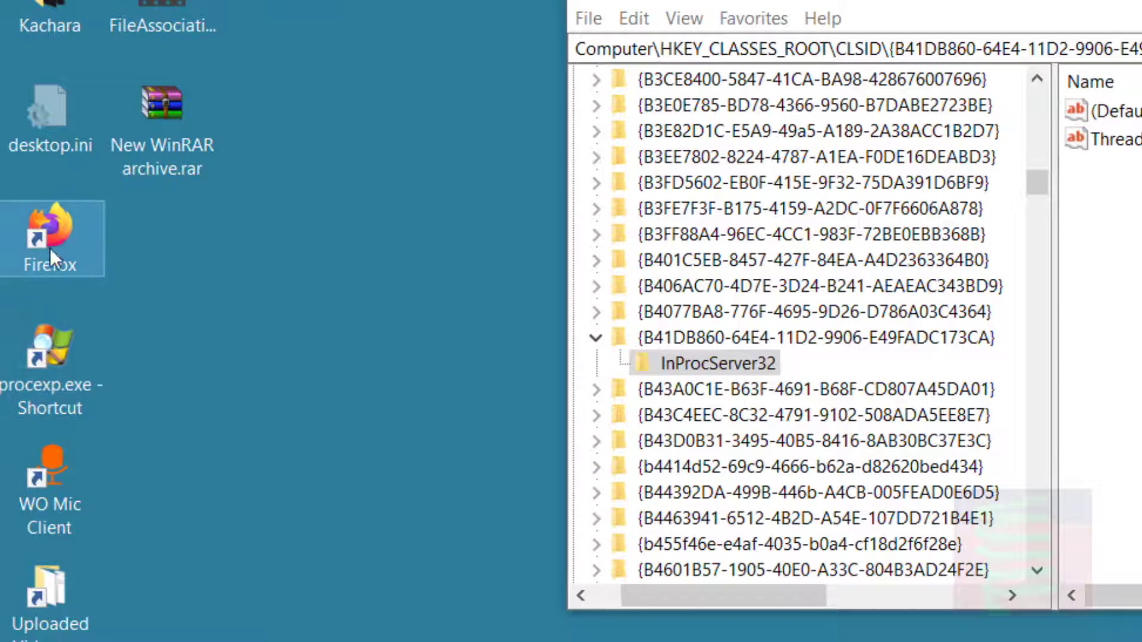
left_click(50, 376)
left_click(47, 275)
left_click(53, 362)
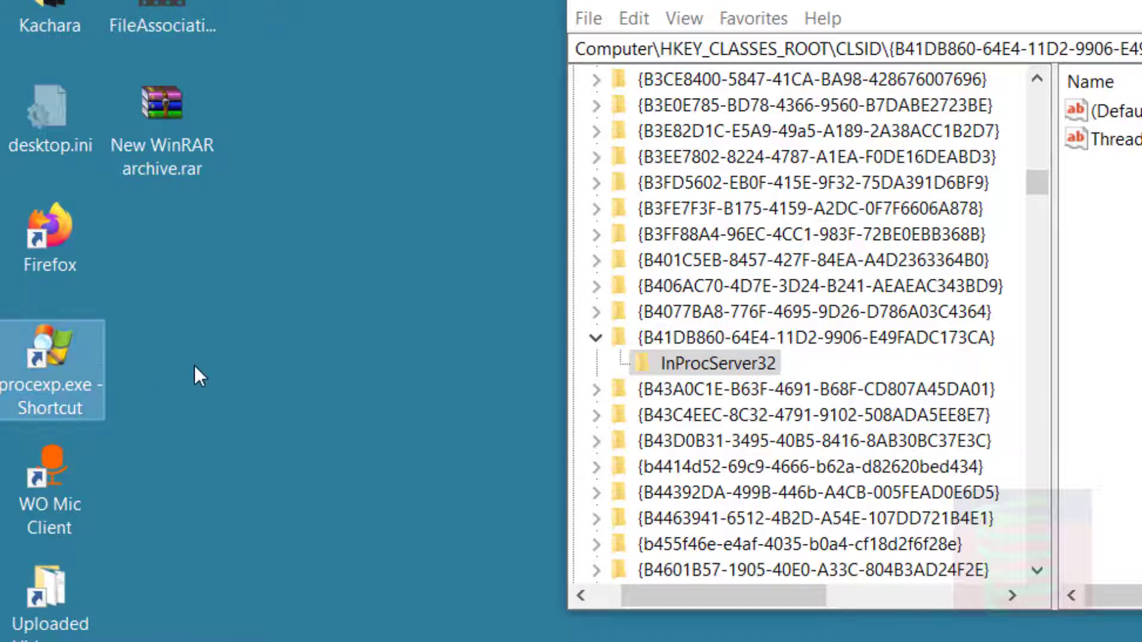
left_click(53, 238)
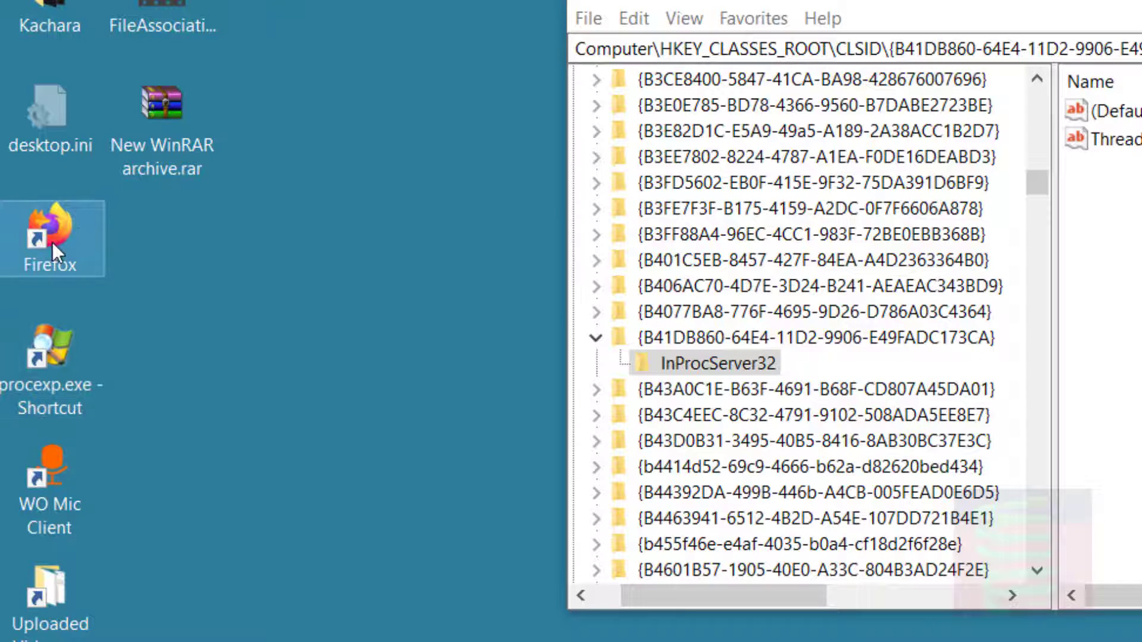
left_click(55, 364)
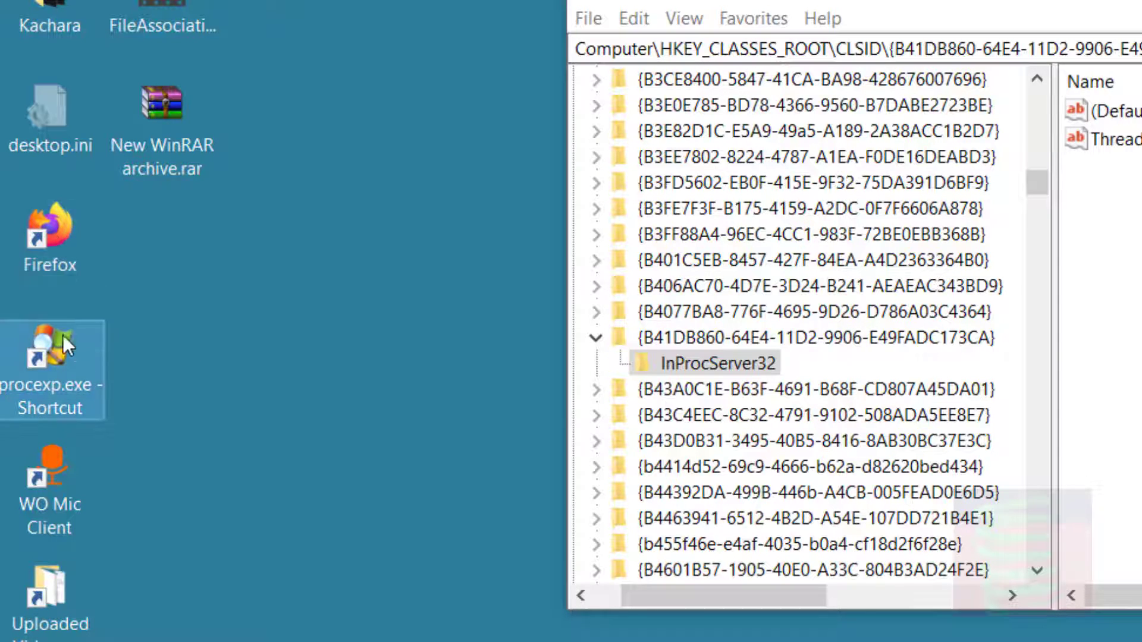
Step: Review the class ID key {B41DB860-64E4-11D2-9906-E49FADC173CA} and its InProcServer32 subkey again
left_click(735, 338)
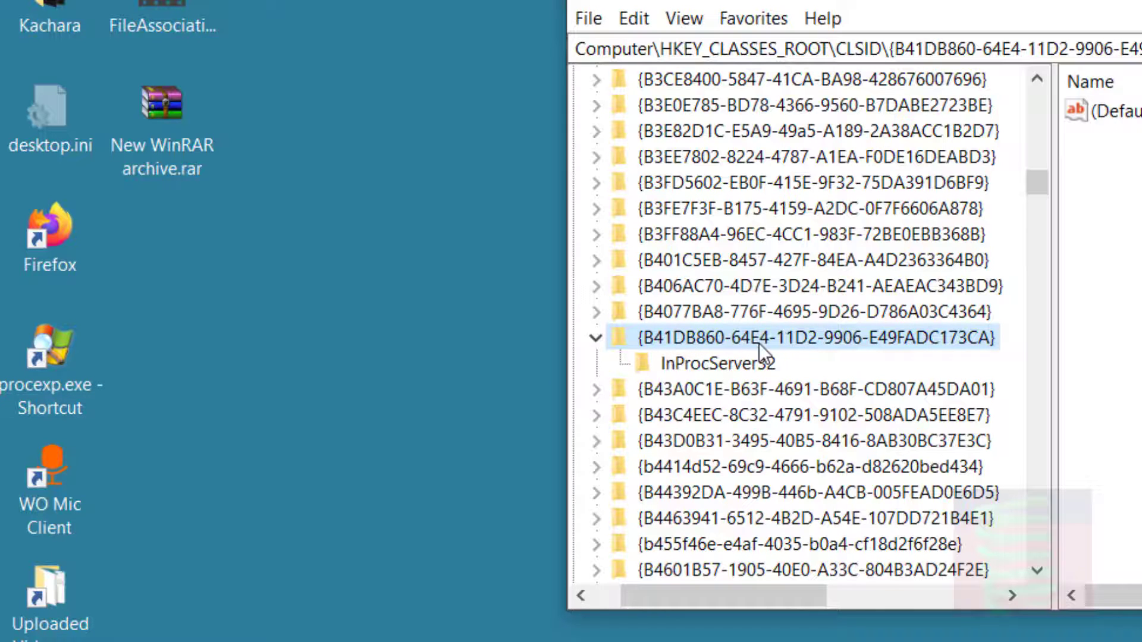
left_click(744, 362)
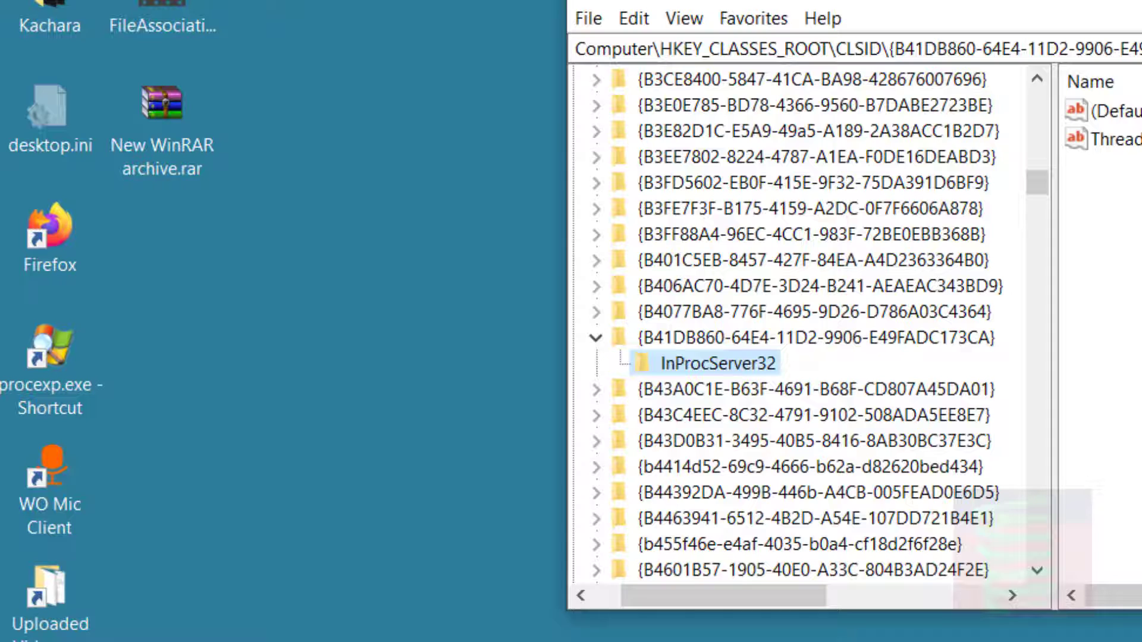
key("Tab")
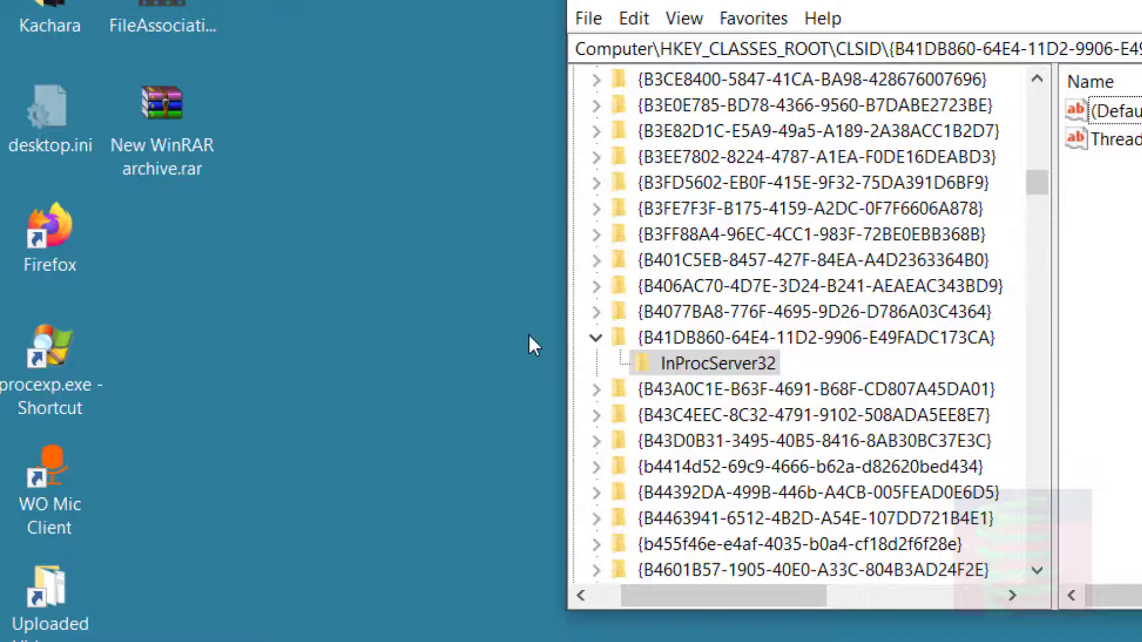
left_click(50, 250)
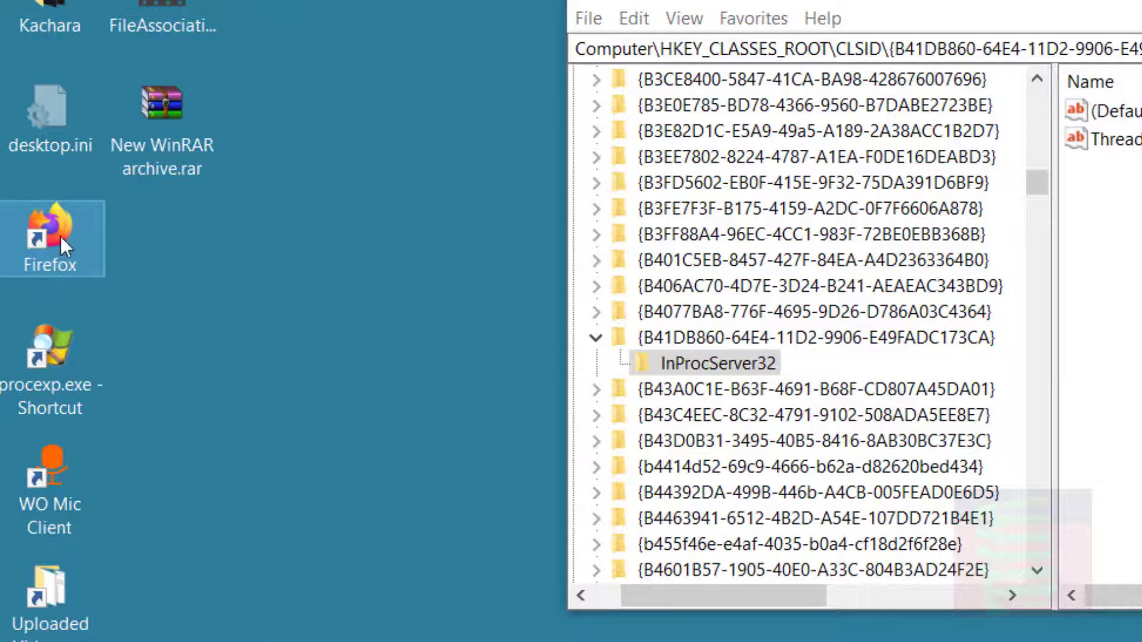
left_click(63, 345)
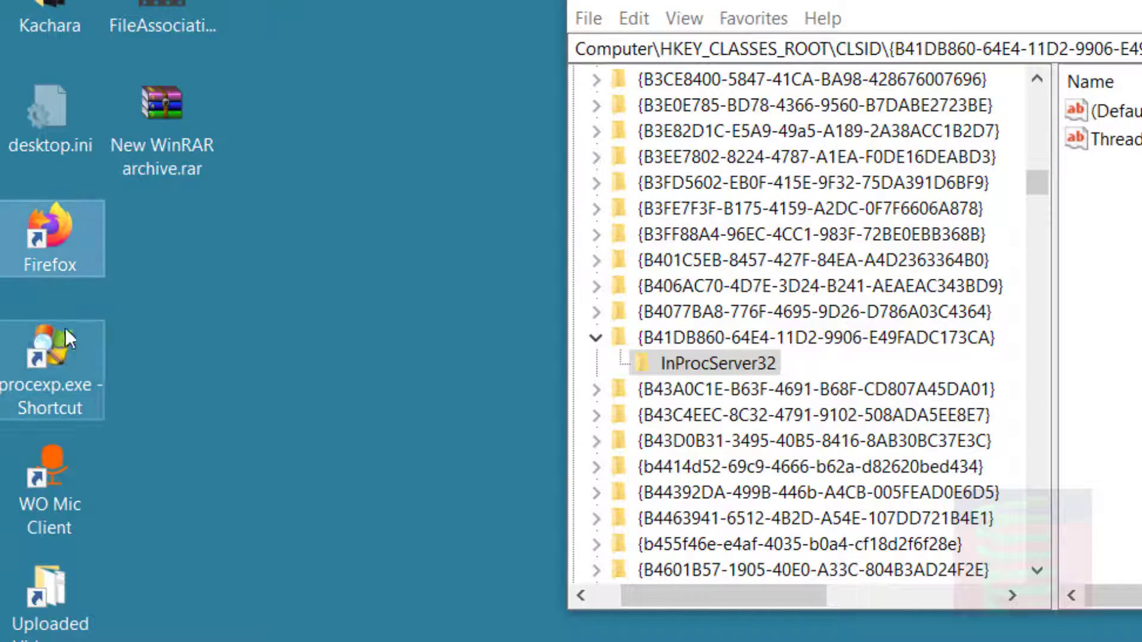
left_click(800, 262)
left_click(802, 286)
left_click(798, 312)
left_click(799, 338)
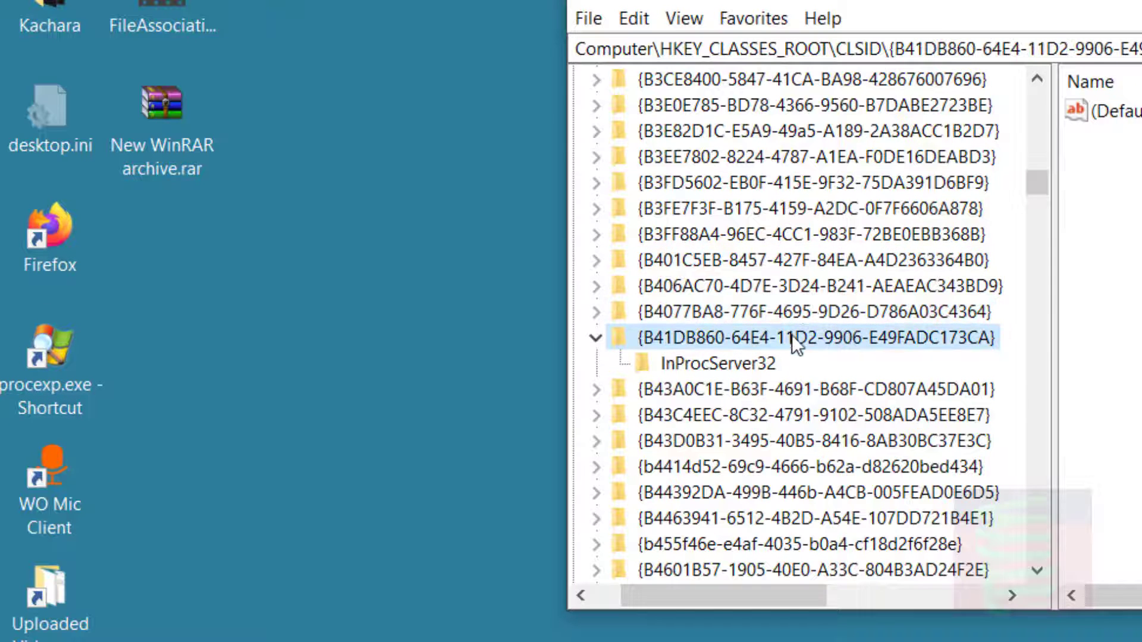
left_click(788, 390)
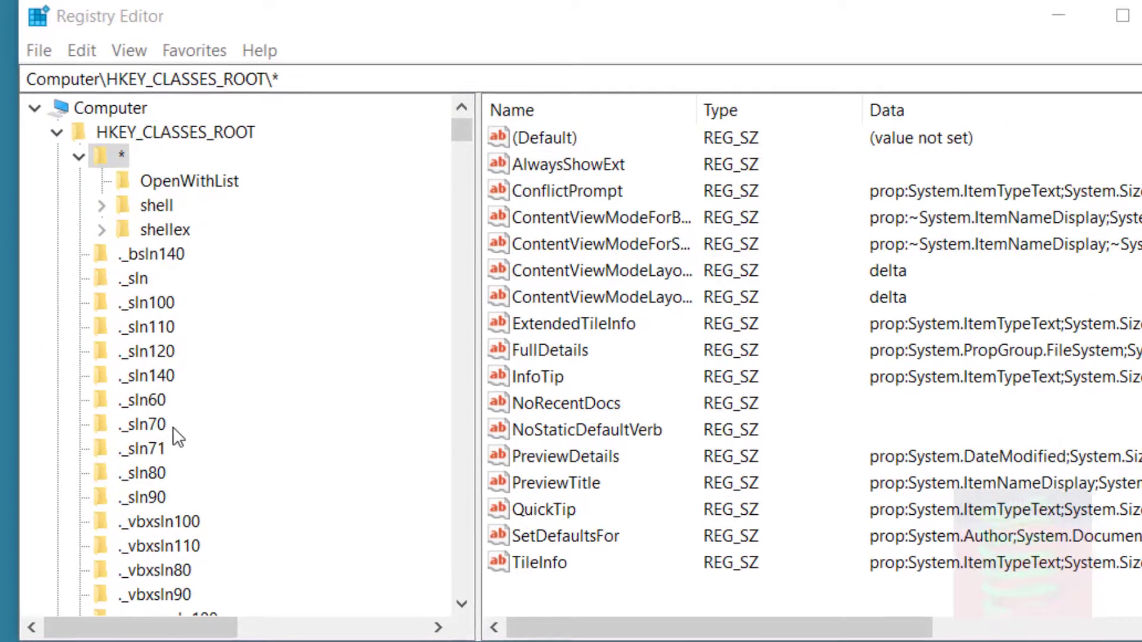
Step: Examine the default values of the ._sln extension keys under HKEY_CLASSES_ROOT, from ._sln through ._sln70
left_click(133, 280)
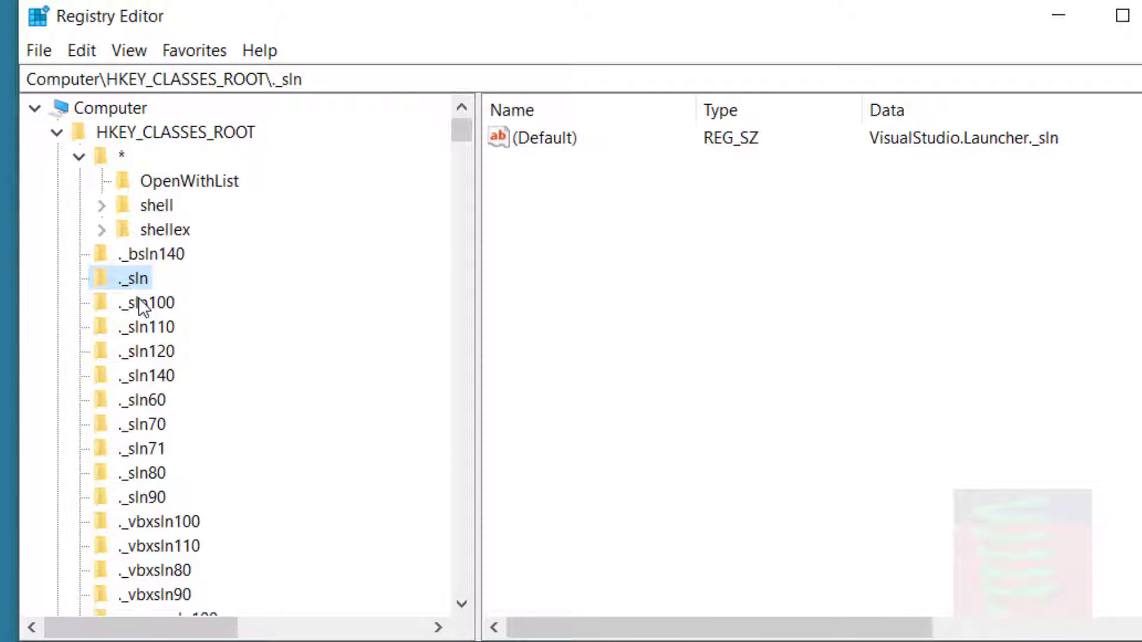
left_click(136, 301)
left_click(137, 327)
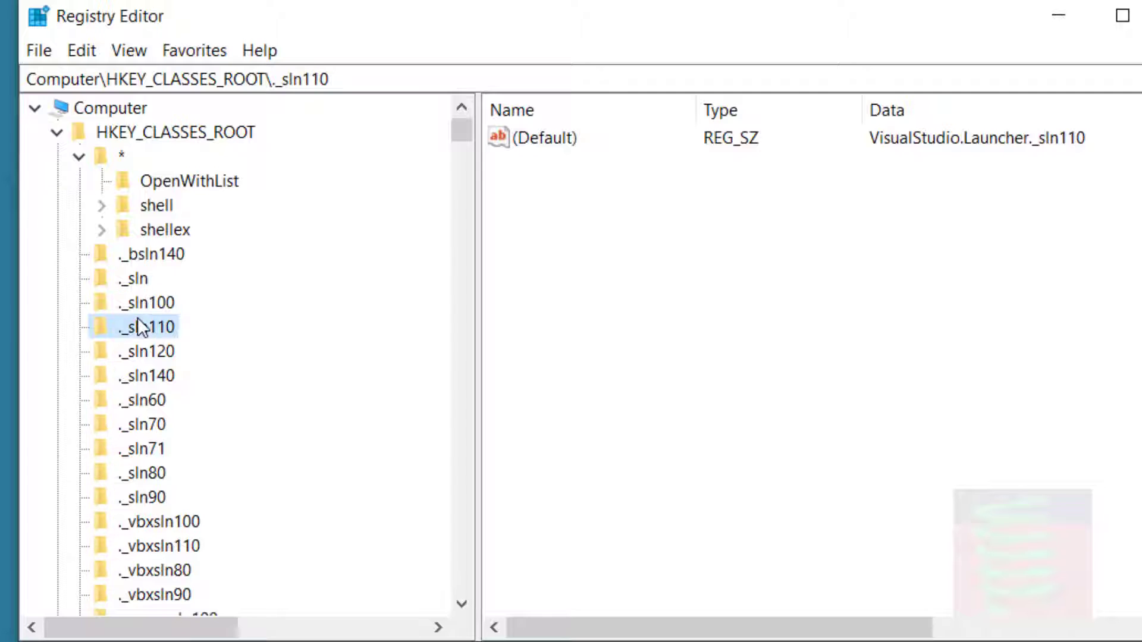
left_click(133, 374)
left_click(137, 402)
left_click(137, 427)
scroll(138, 430, "down", 3)
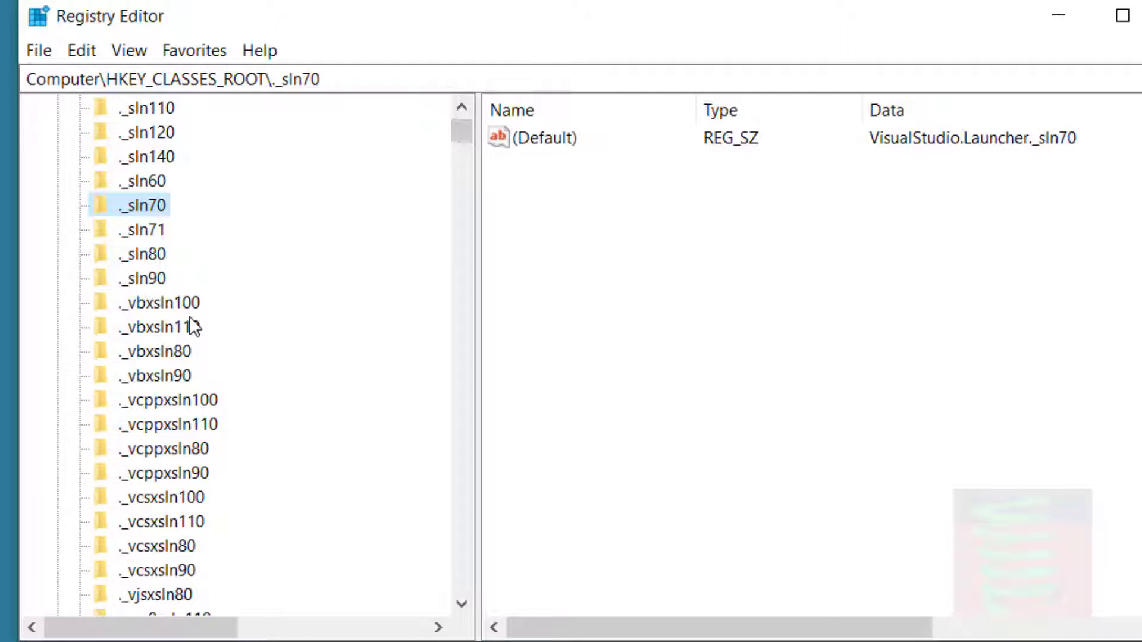
scroll(193, 327, "up", 1)
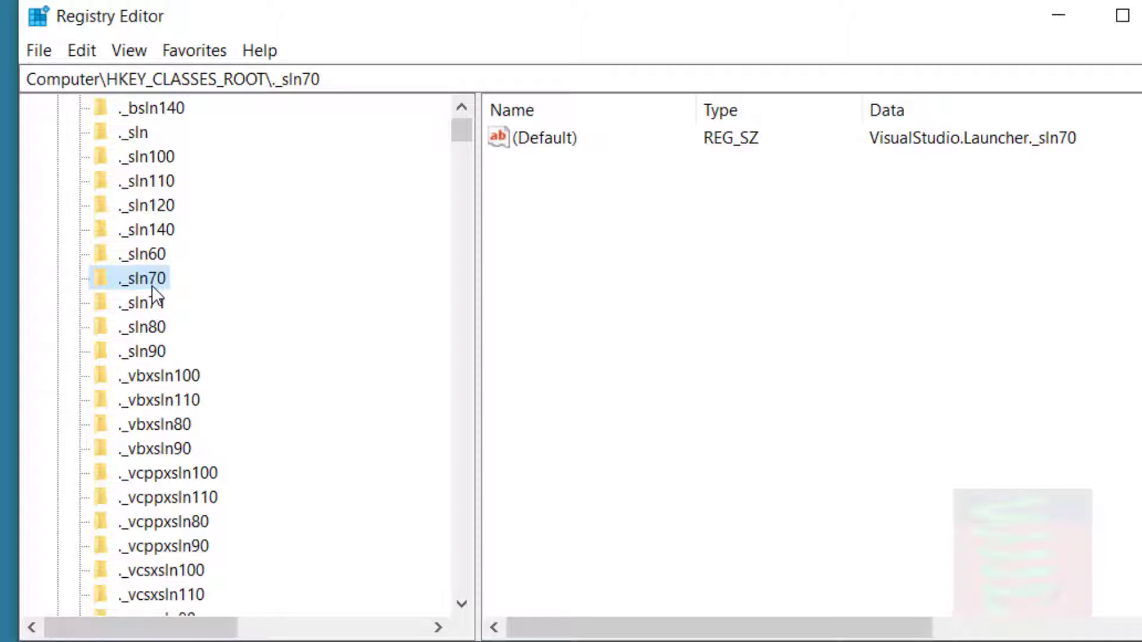
scroll(152, 285, "up", 2)
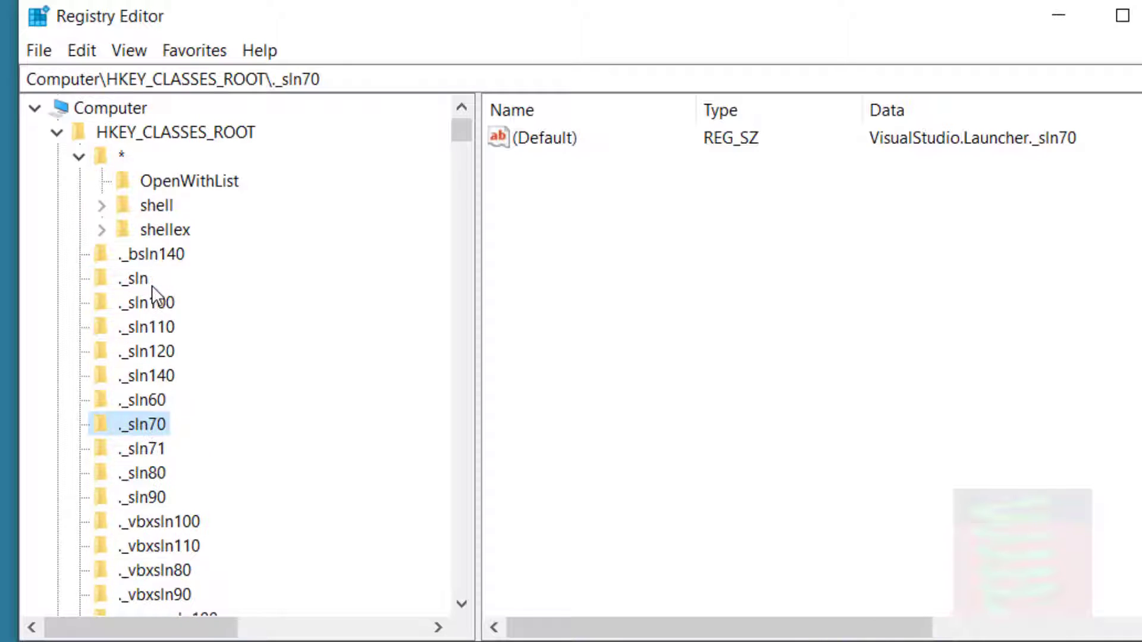
Step: Examine the * key under HKEY_CLASSES_ROOT together with its shell and shellex subkeys
left_click(122, 155)
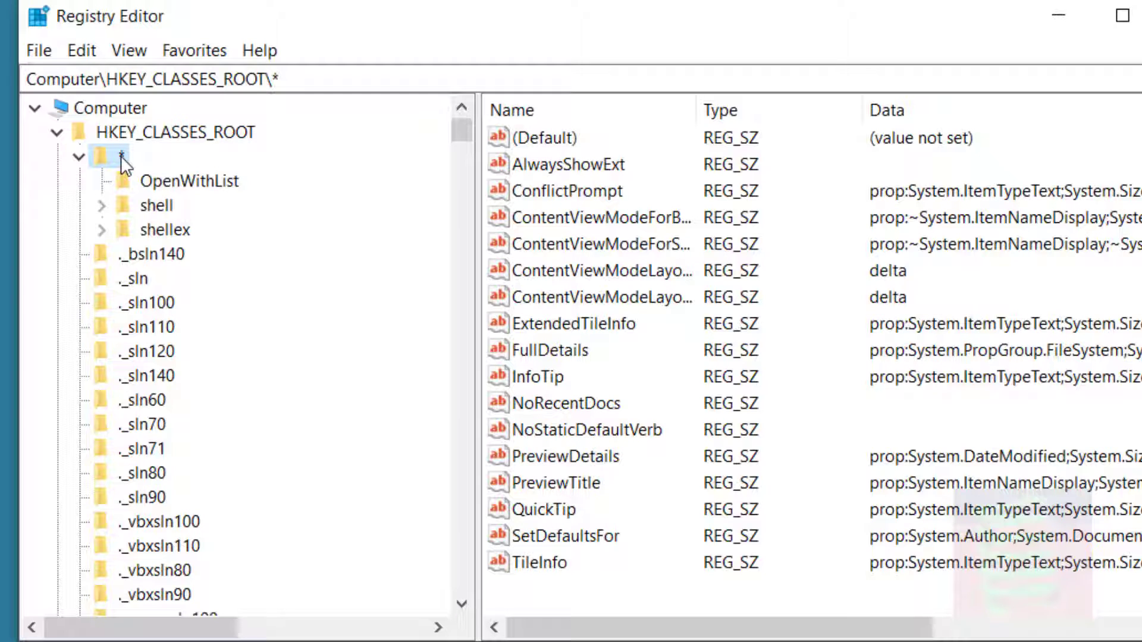
left_click(160, 205)
left_click(169, 229)
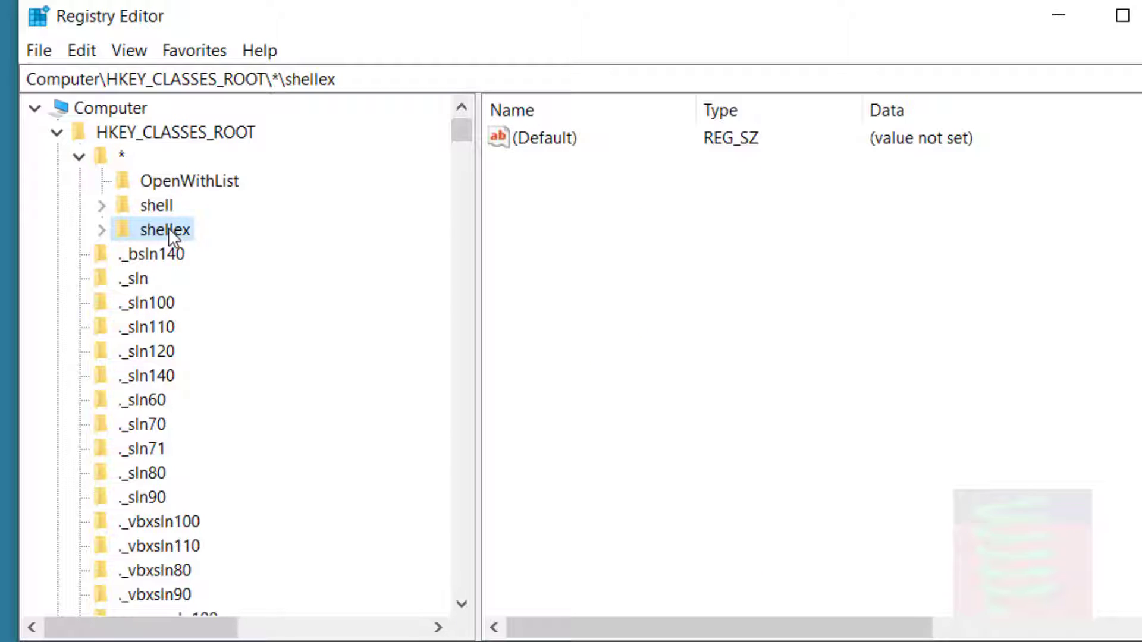
left_click(157, 208)
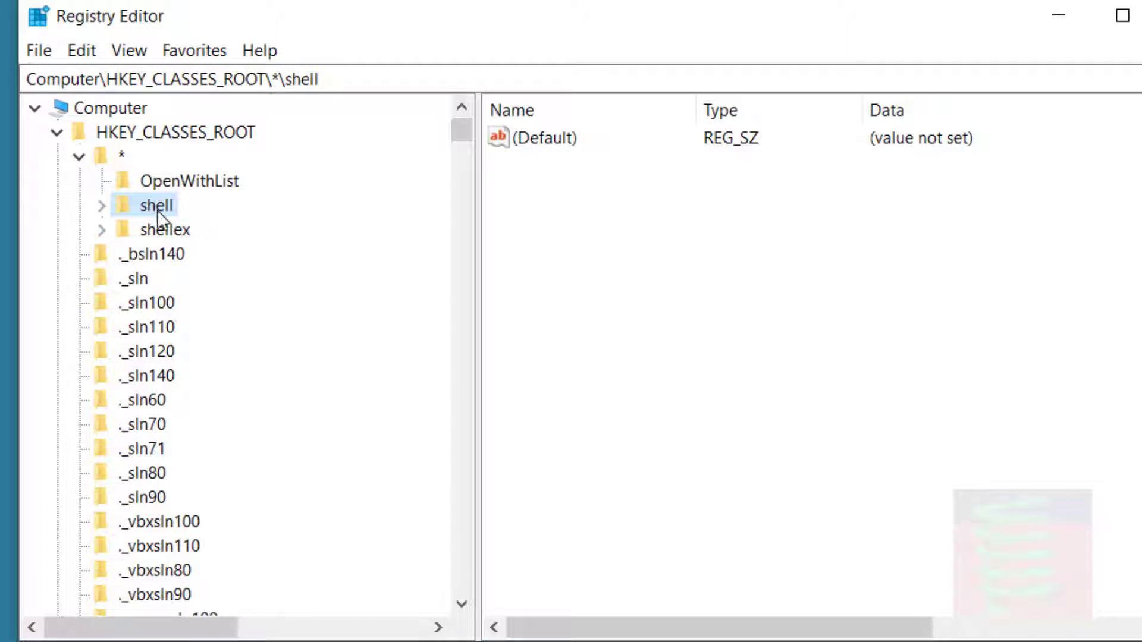
left_click(163, 232)
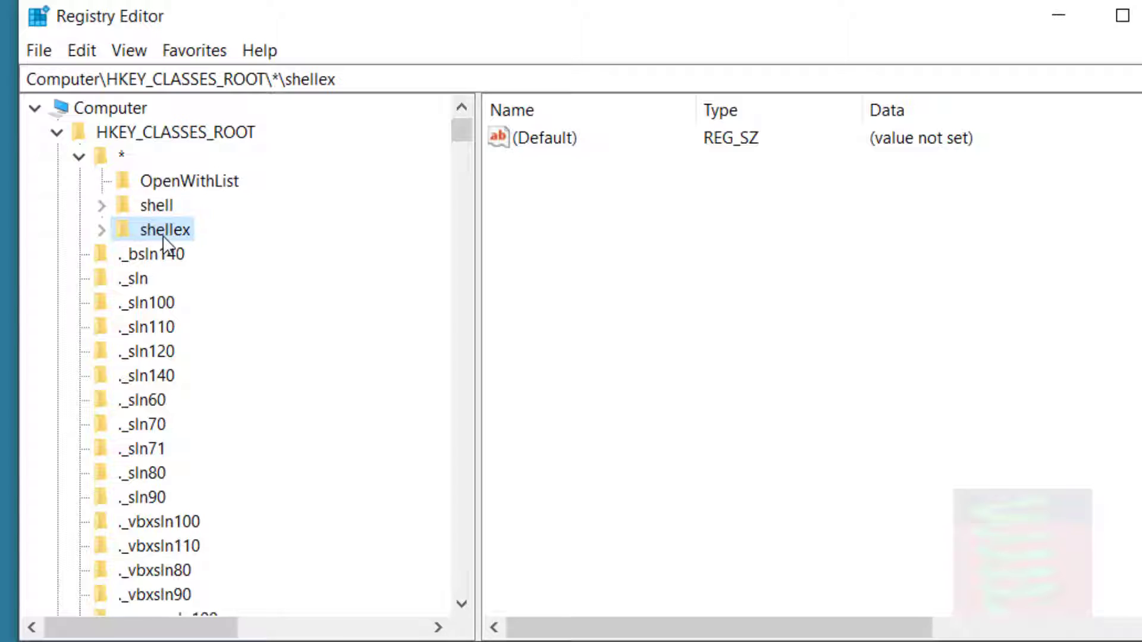
Step: Collapse the * key, and collapse the shellex and shell subkeys under AllFilesystemObjects
left_click(87, 158)
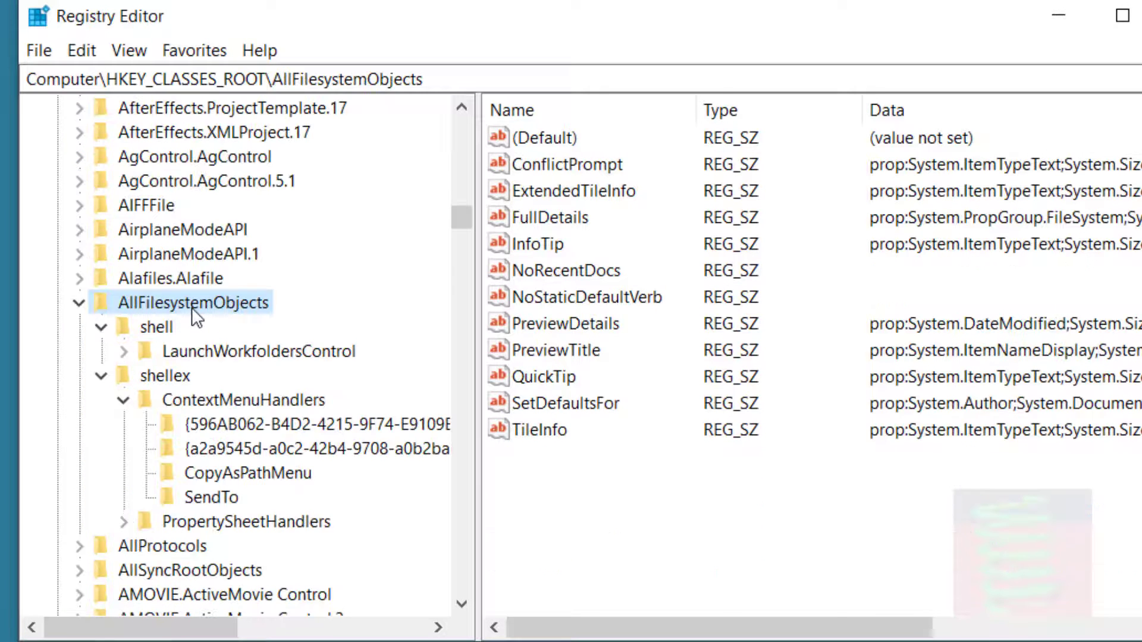
left_click(104, 376)
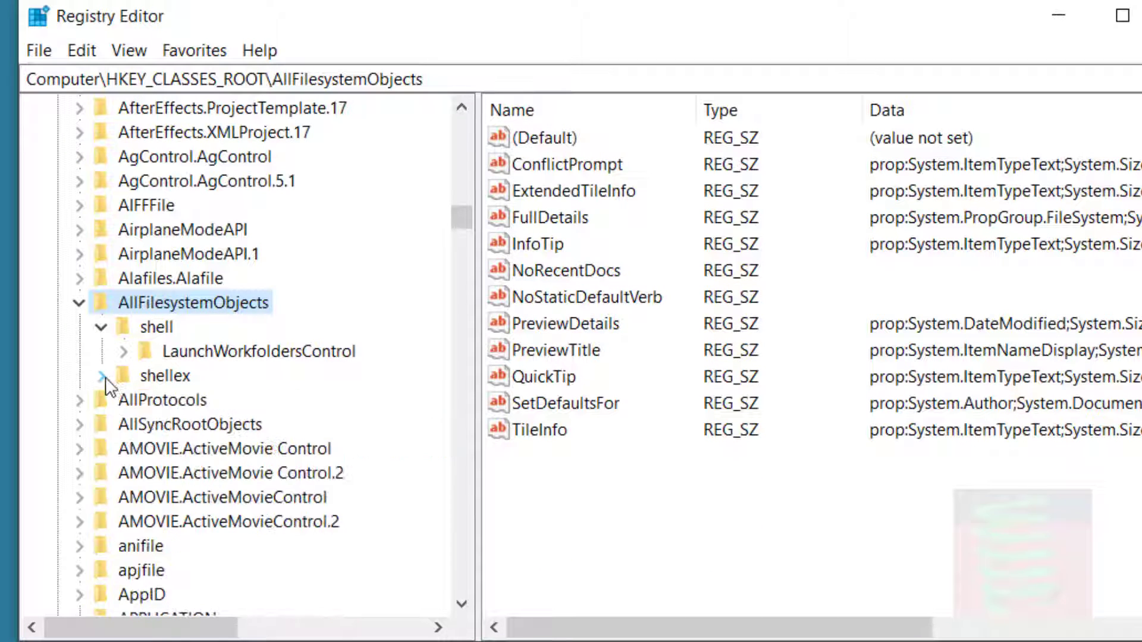
left_click(101, 327)
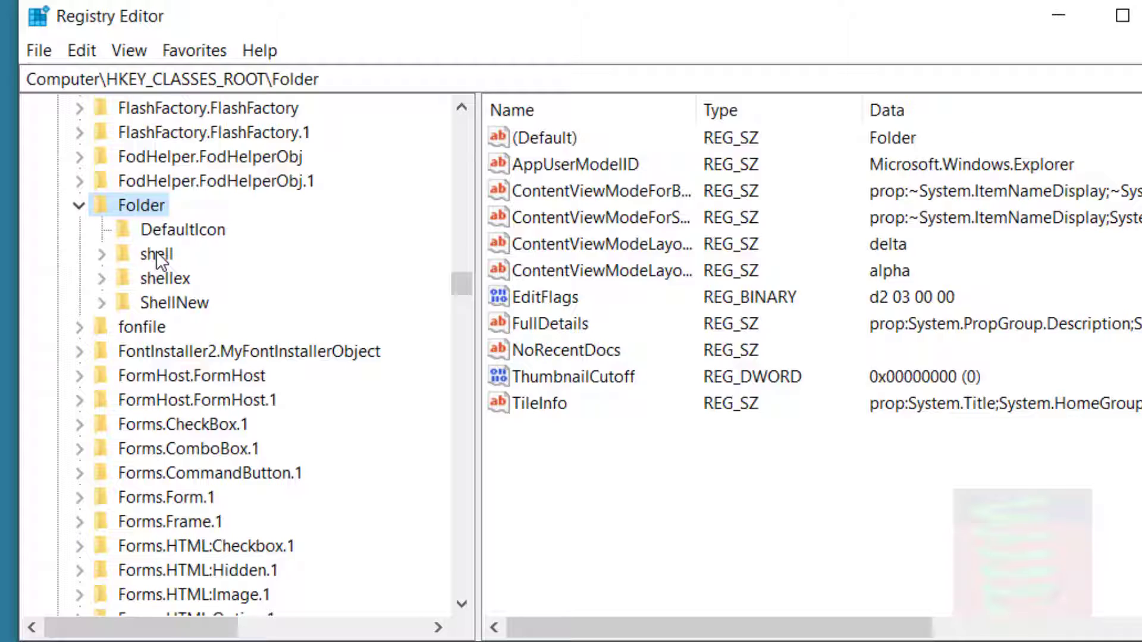
Step: Examine the Folder key under HKEY_CLASSES_ROOT together with its shell and shellex subkeys
left_click(155, 254)
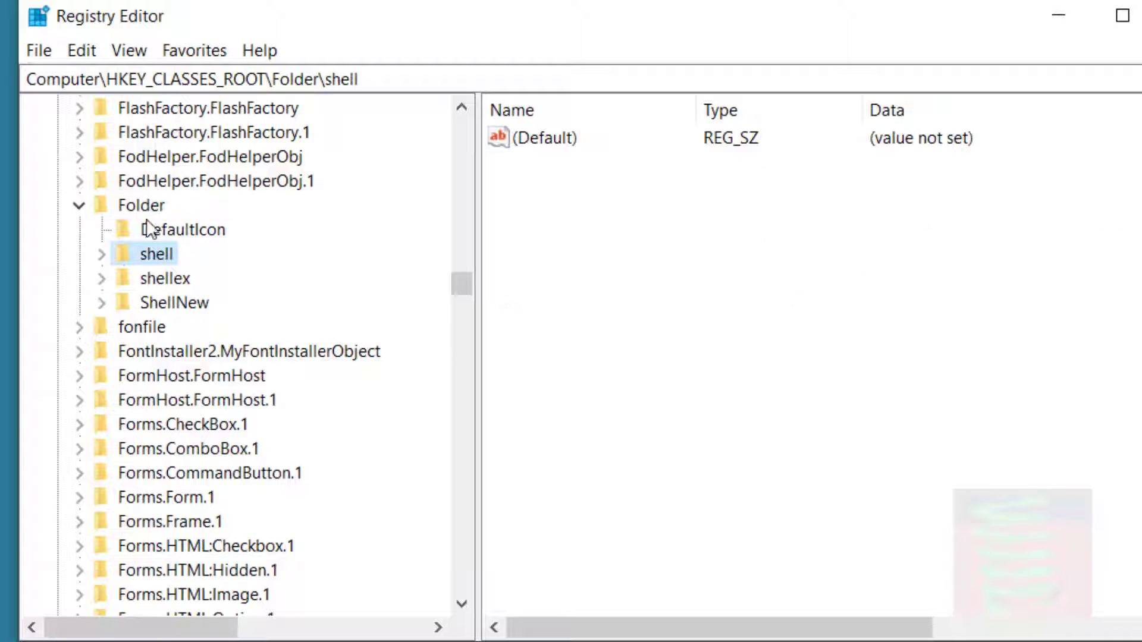
left_click(143, 204)
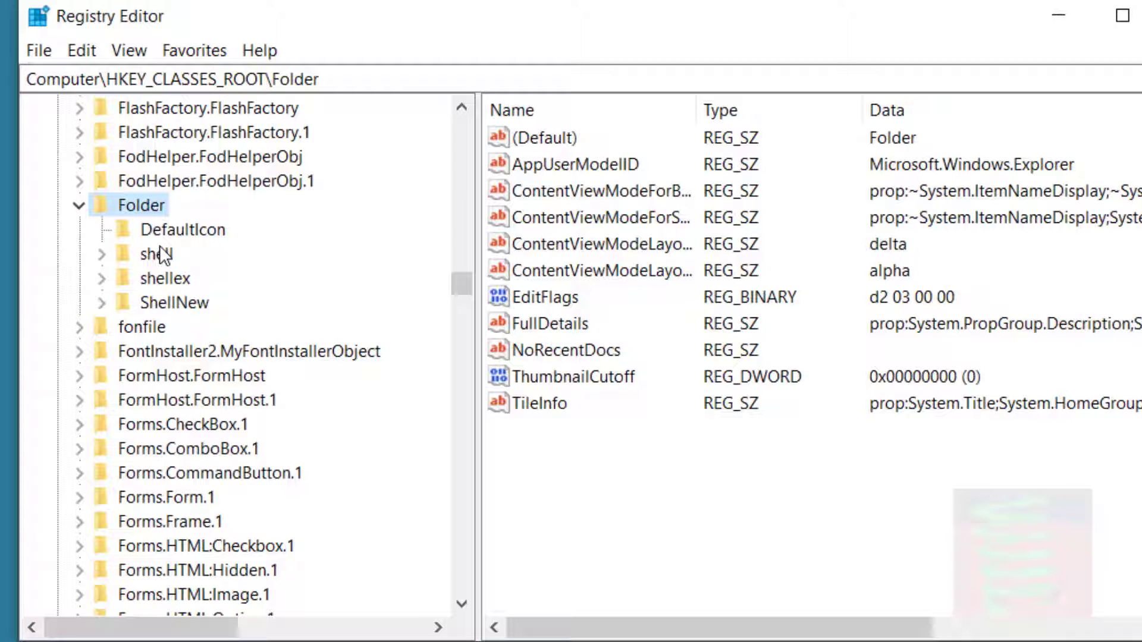
left_click(156, 277)
left_click(160, 262)
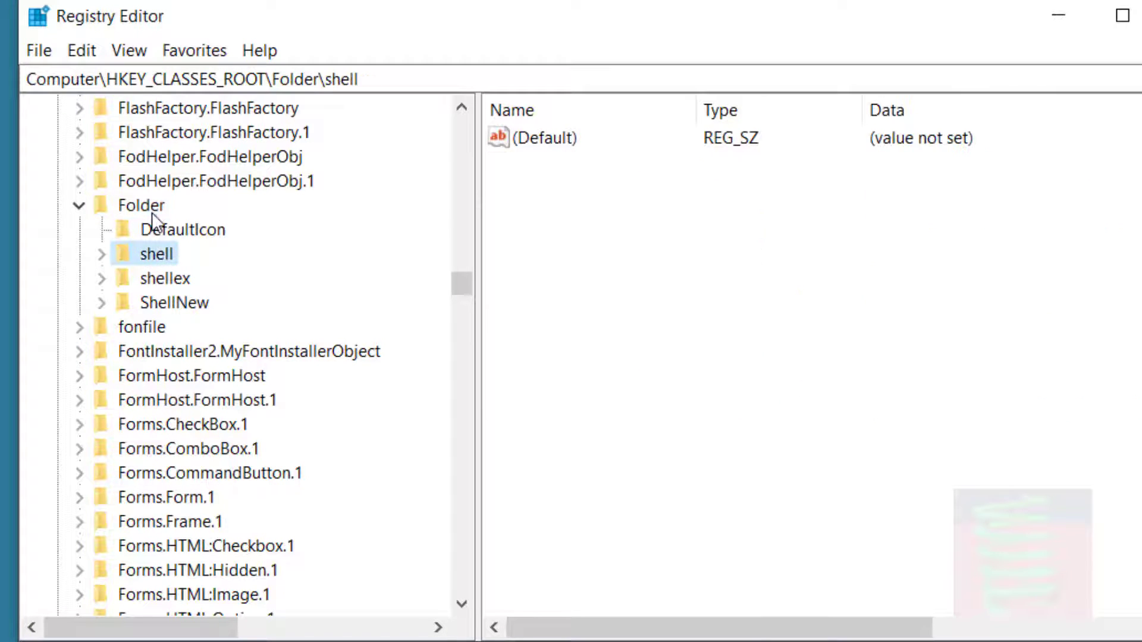
left_click(138, 214)
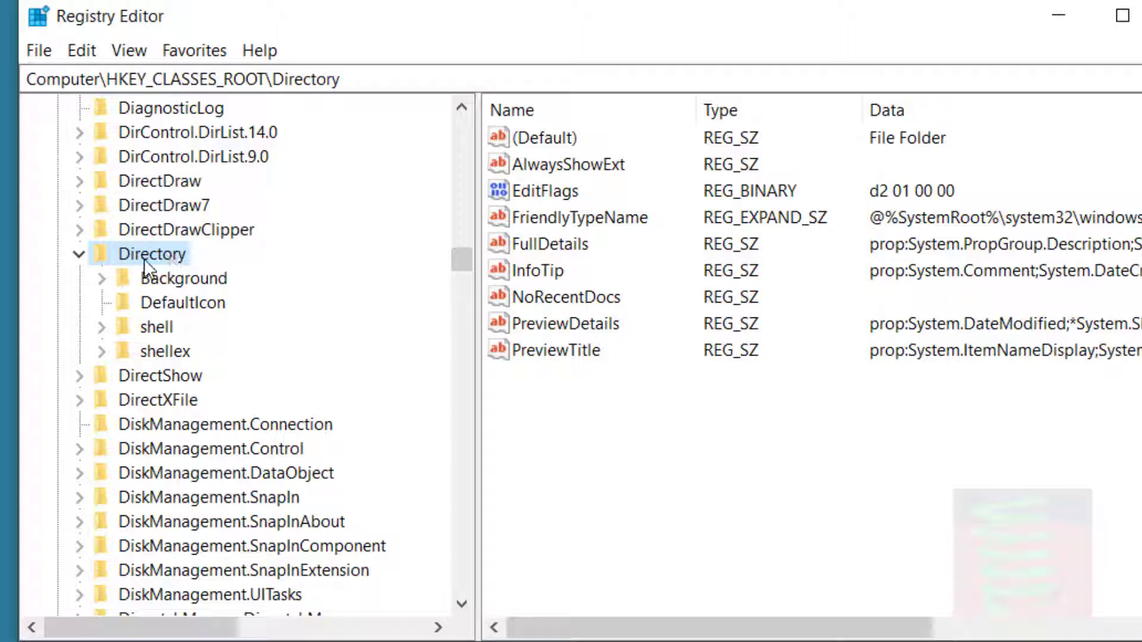
Step: Examine the Directory key under HKEY_CLASSES_ROOT together with its shell and shellex subkeys
left_click(156, 328)
left_click(159, 351)
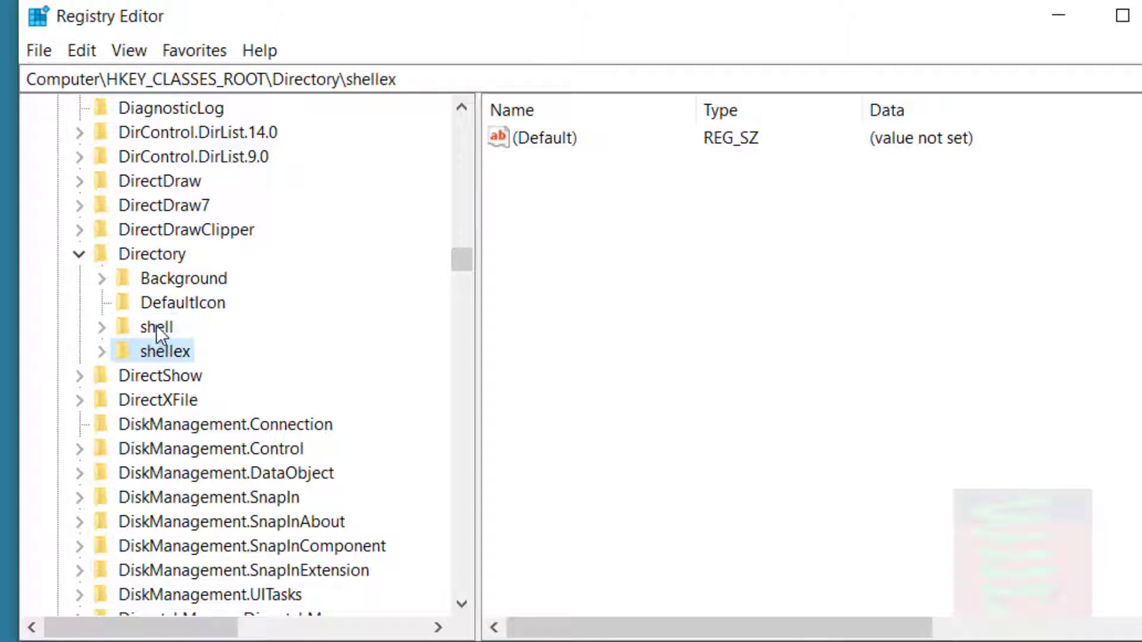
left_click(156, 326)
left_click(159, 351)
left_click(148, 256)
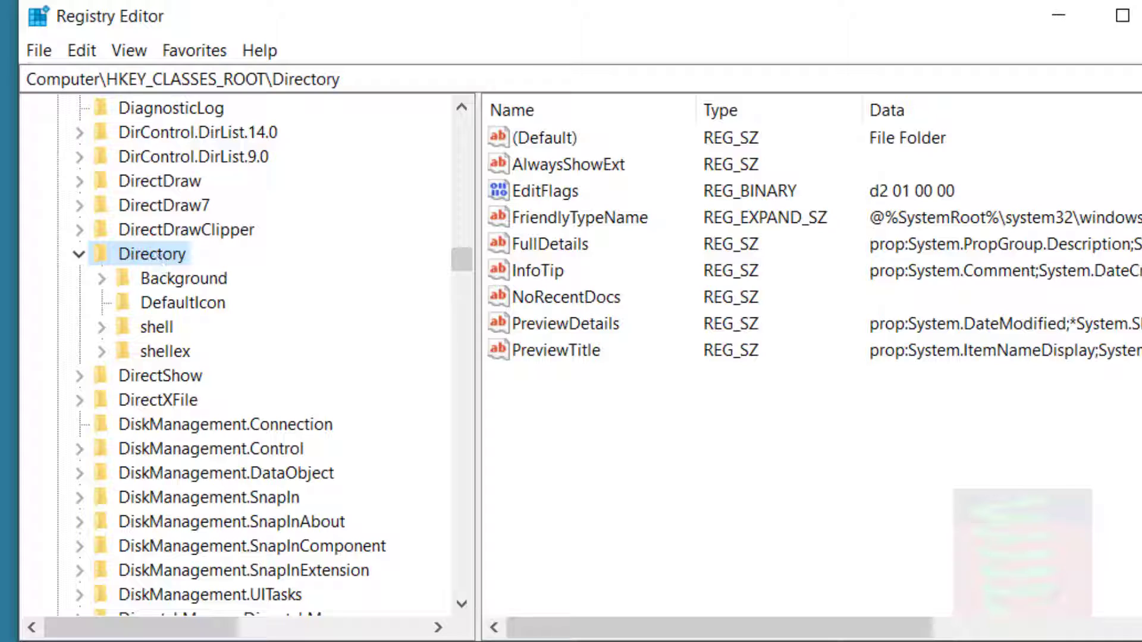
Step: Show the context menu for the empty area of the Kachara folder, and examine the matching Directory\Background registry key
key("alt+Tab")
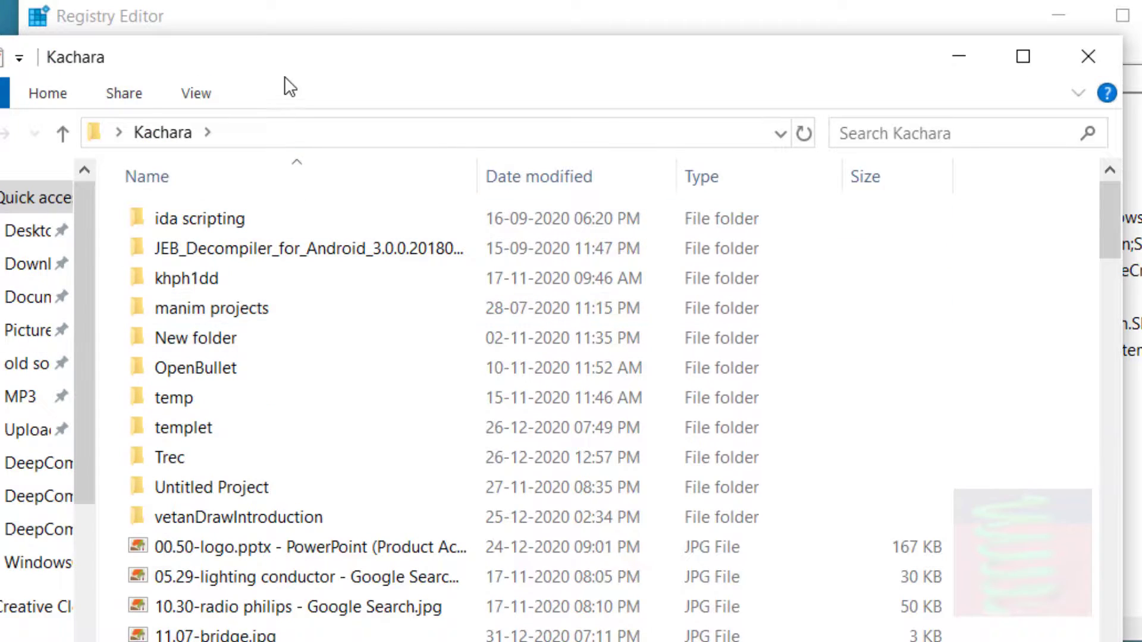
left_click_drag(285, 67, 0, 403)
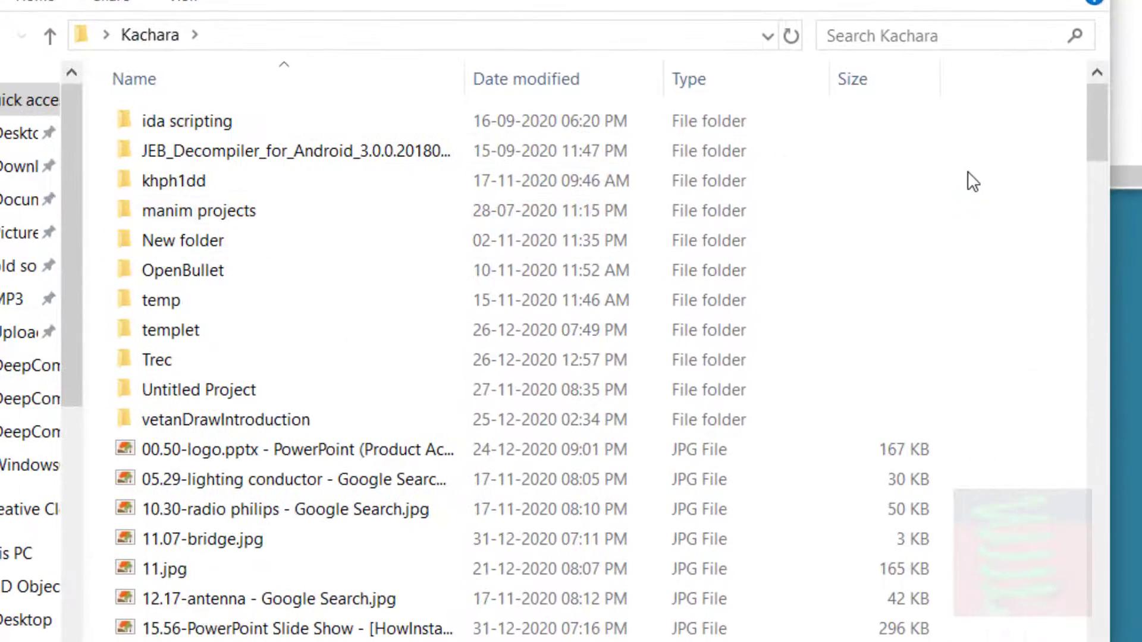
right_click(970, 172)
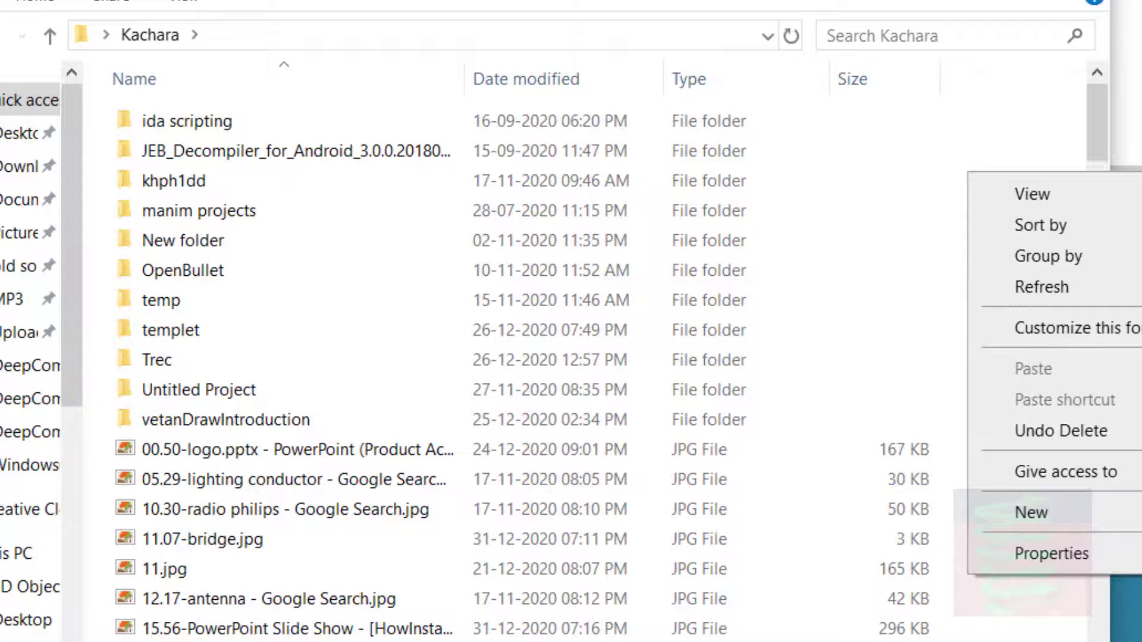
key("alt+Tab")
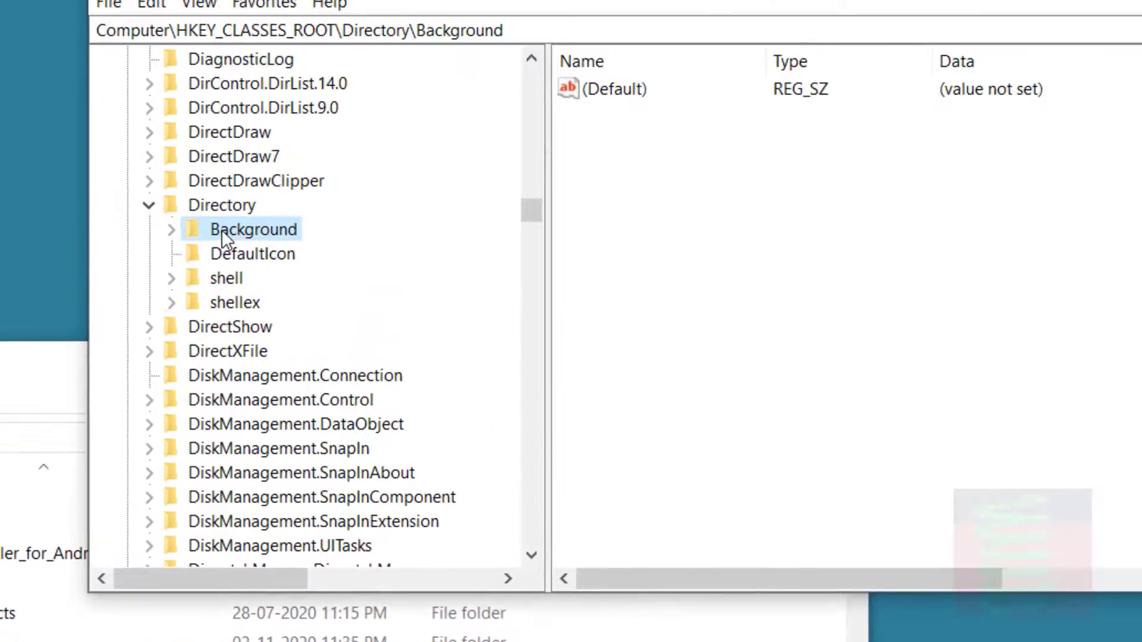
left_click(146, 276)
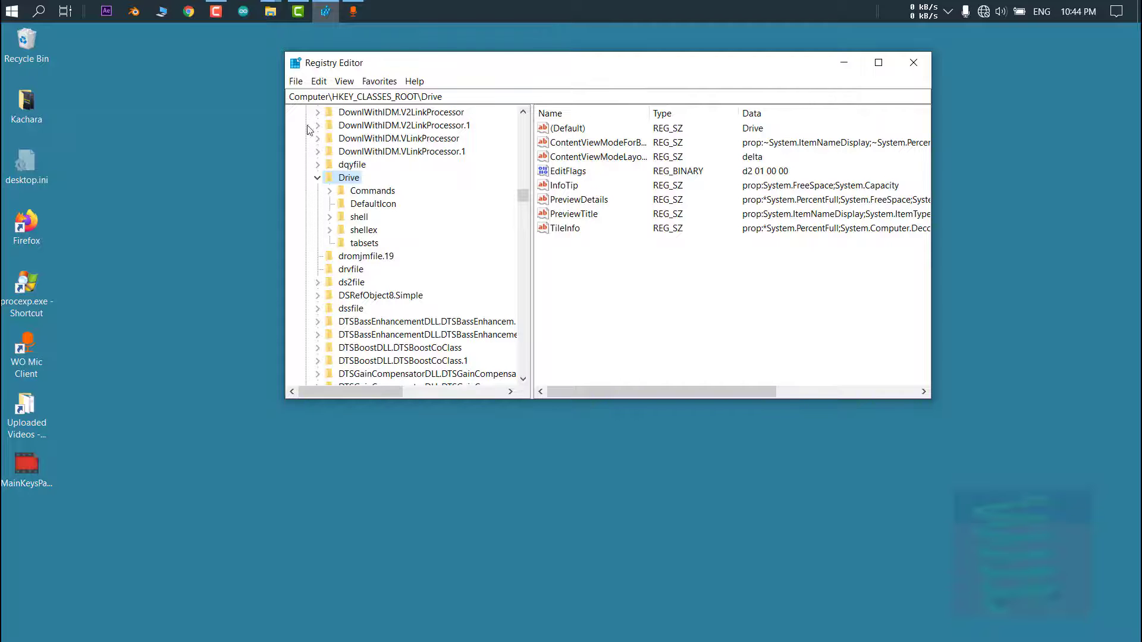
Step: Open This PC in File Explorer and compare the context menus of the Local Disk (C:) and System Backup (D:) drives
left_click(162, 11)
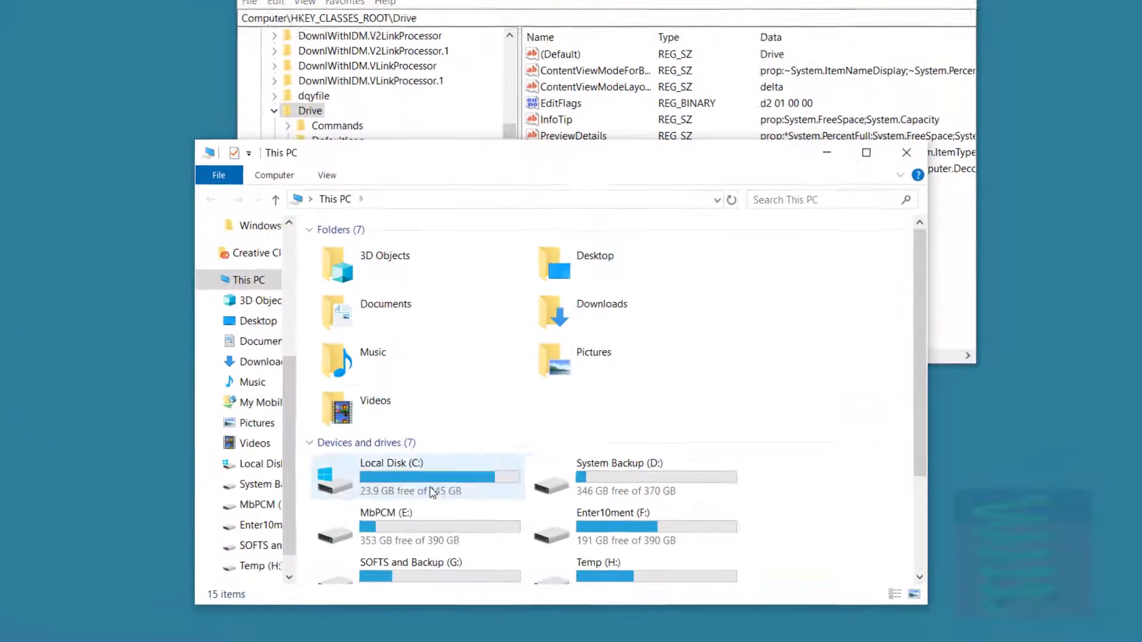
right_click(469, 502)
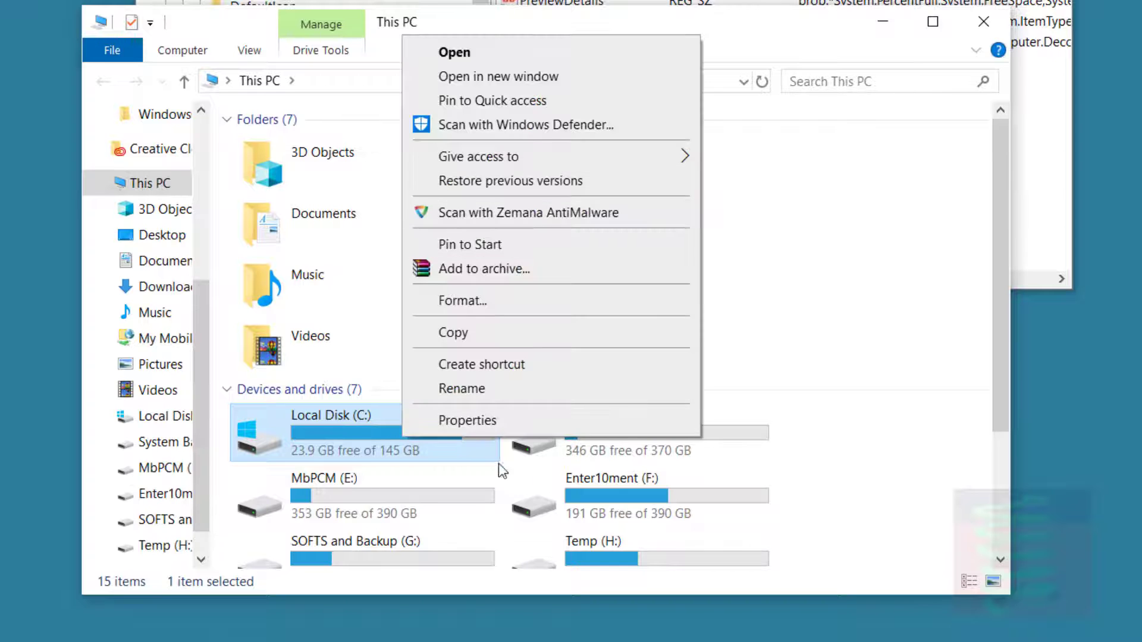
left_click(604, 467)
right_click(606, 444)
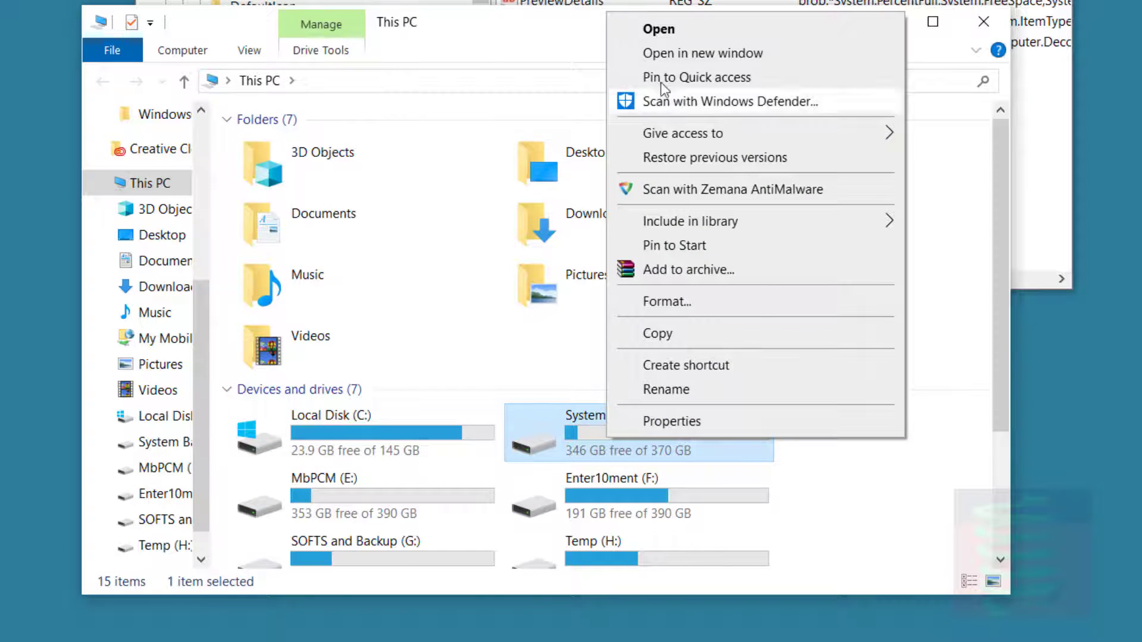
left_click(536, 3)
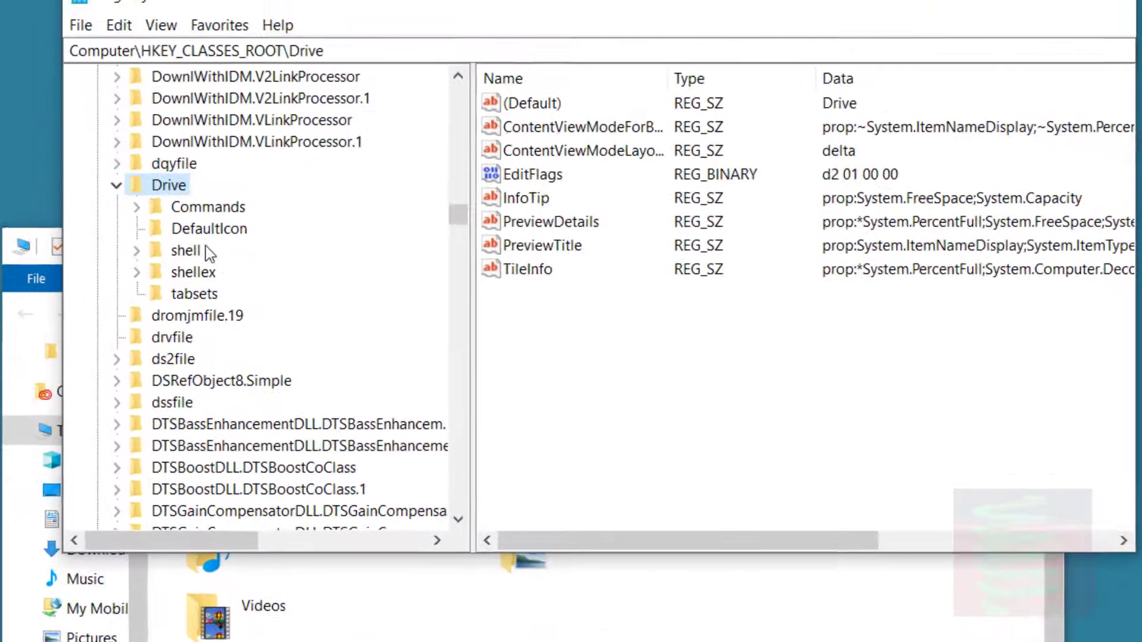
Step: Examine the shell and shellex subkeys of the Drive key in Registry Editor
left_click(162, 334)
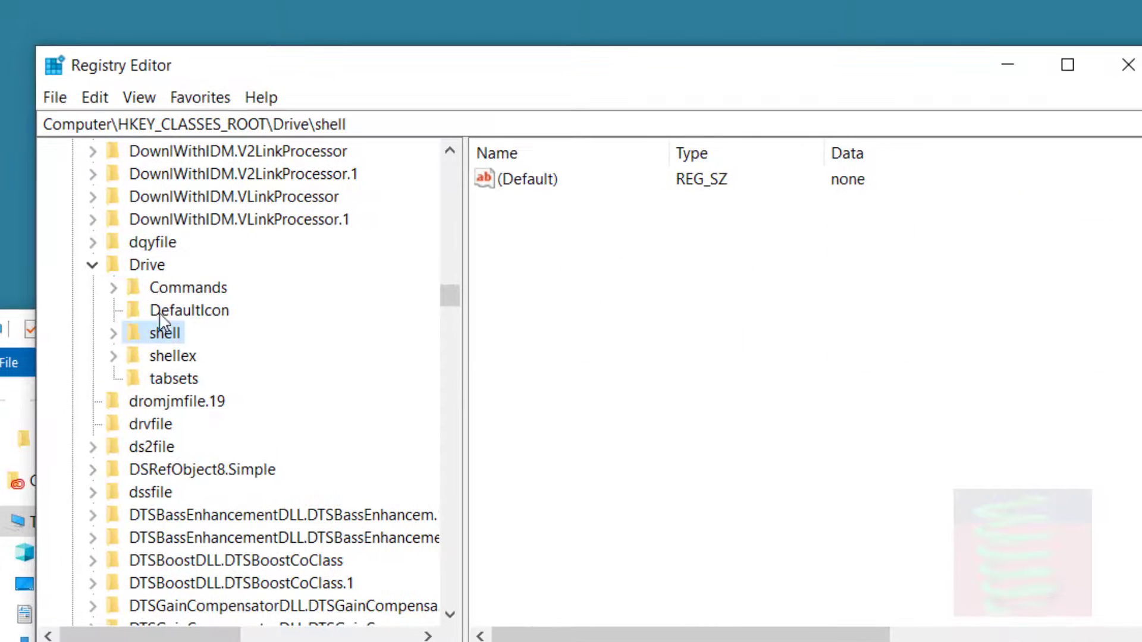
left_click(167, 357)
left_click(147, 266)
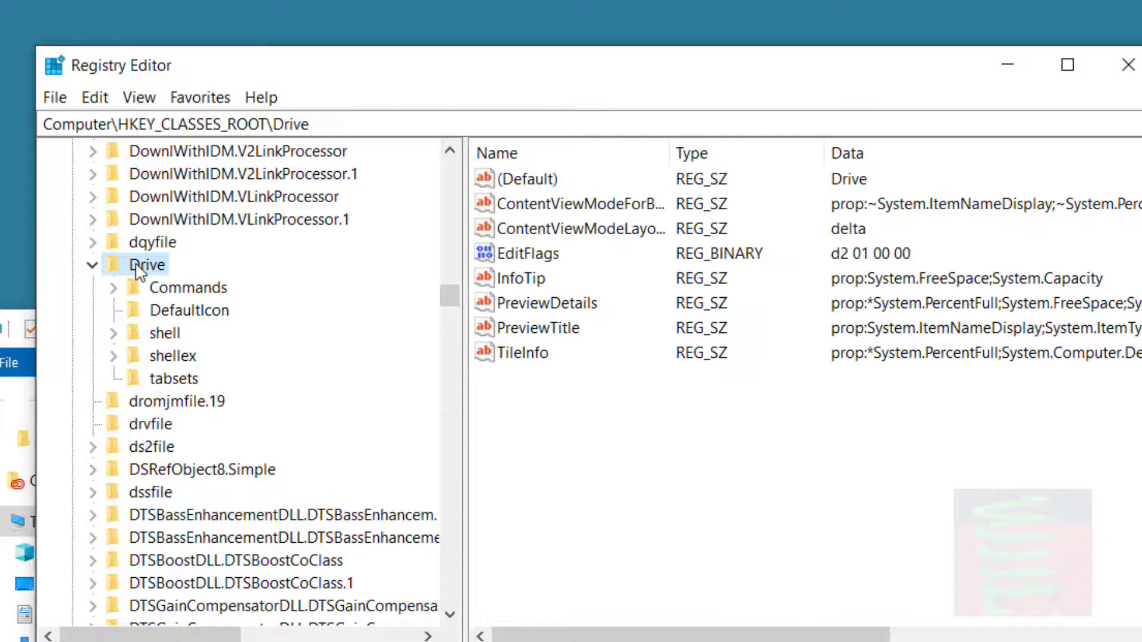
Step: Review the desktop's own context menu and the DesktopBackground key with its Shell and shellex subkeys
scroll(189, 375, "down", 3)
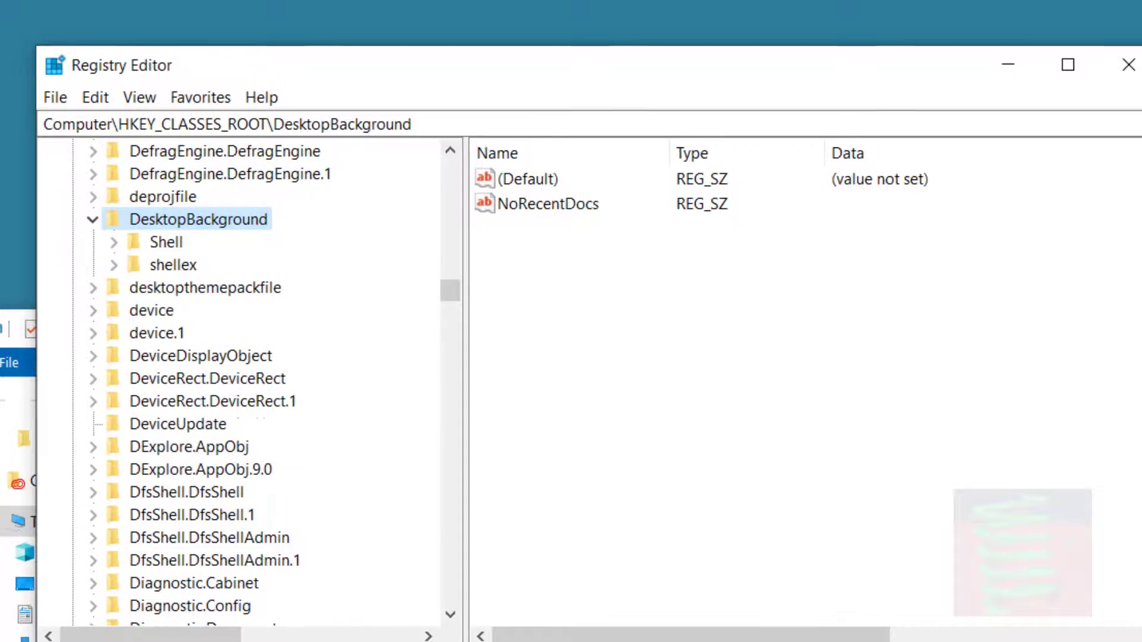
right_click(91, 140)
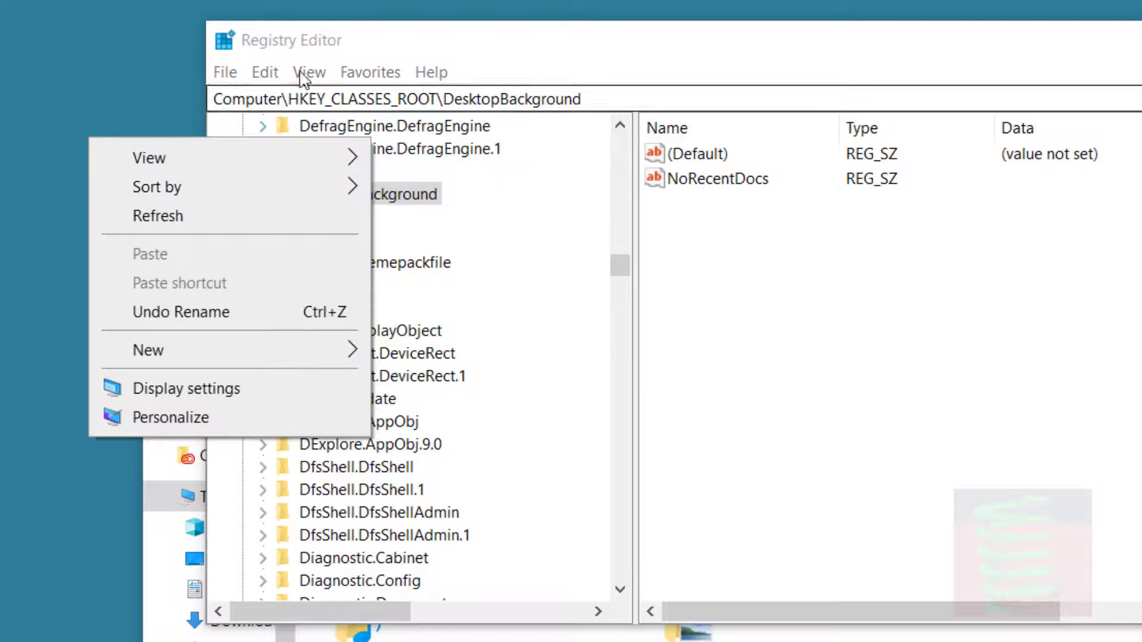
left_click(314, 41)
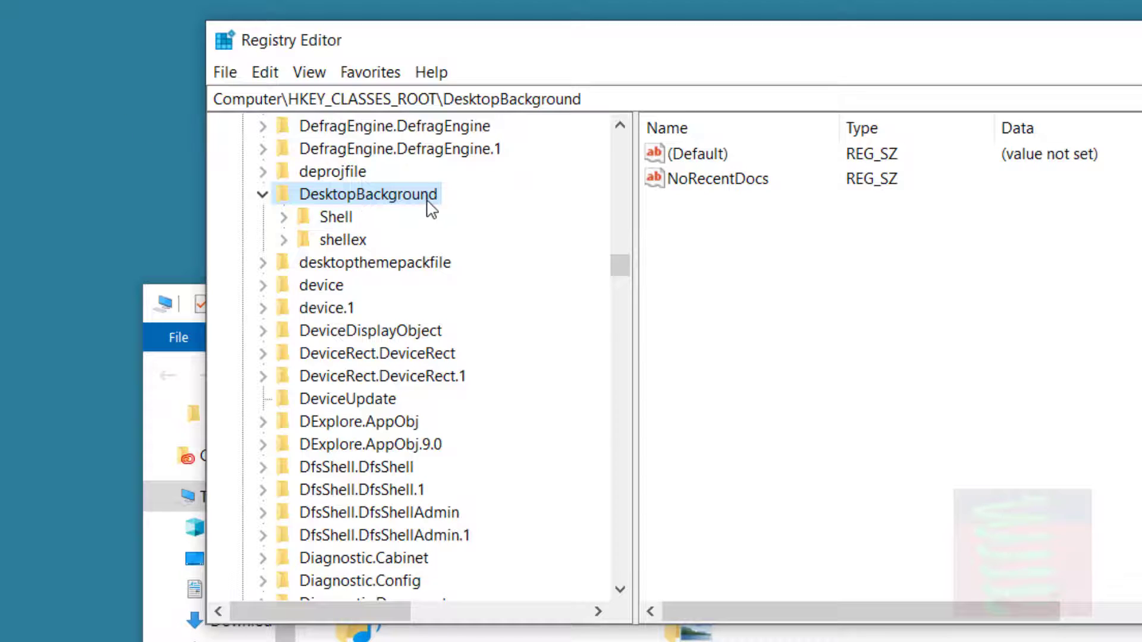
left_click(335, 220)
left_click(344, 241)
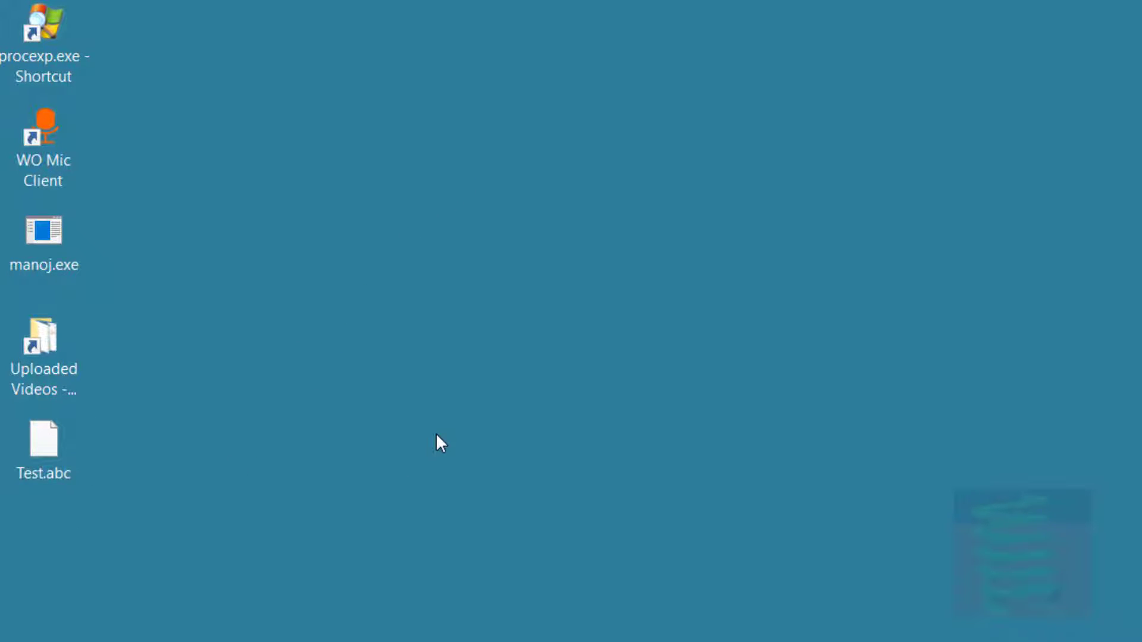
Step: Point out the Test.abc file and the executable file on the desktop by selecting each
left_click(53, 467)
left_click(49, 249)
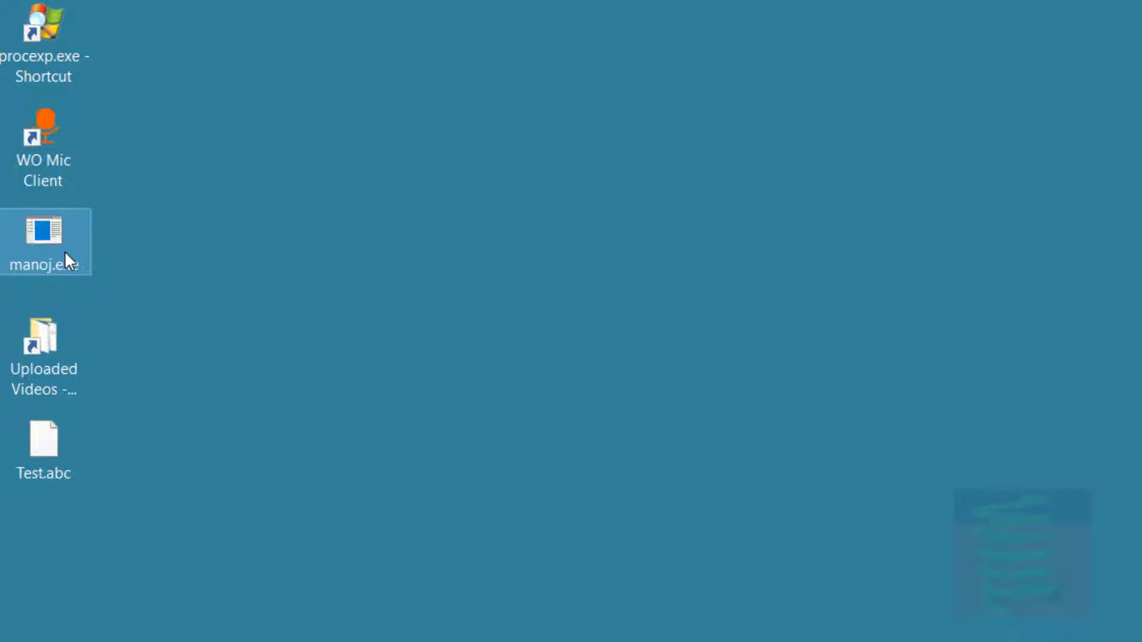
left_click(67, 460)
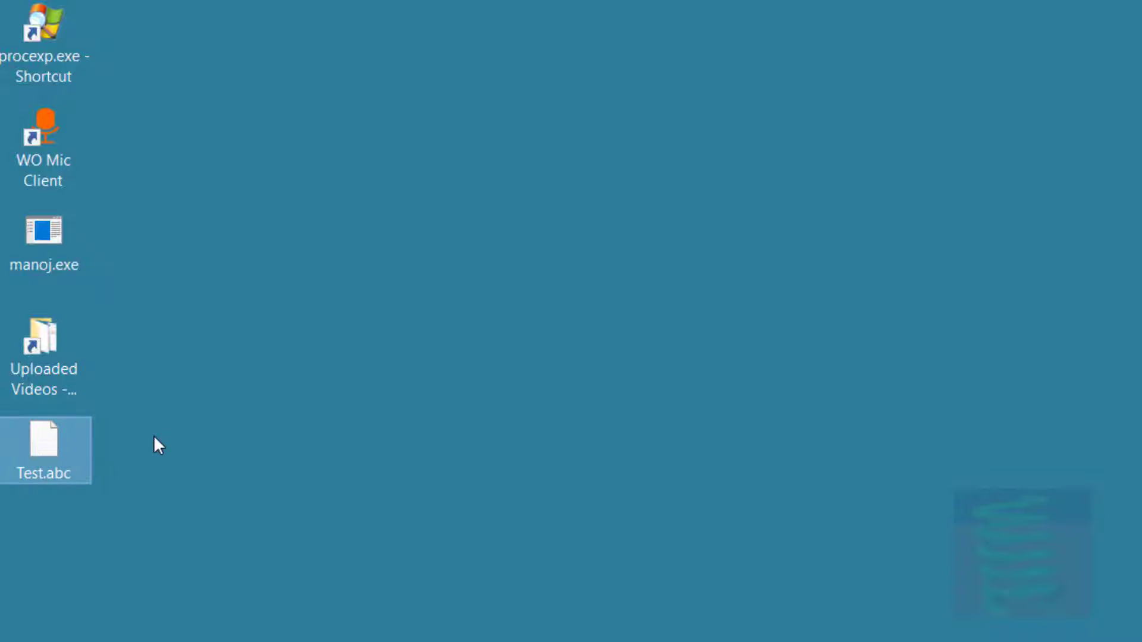
left_click(392, 262)
Step: View the abc.ico image stored on the Temp (H:) drive, and close the image viewer
key("super+e")
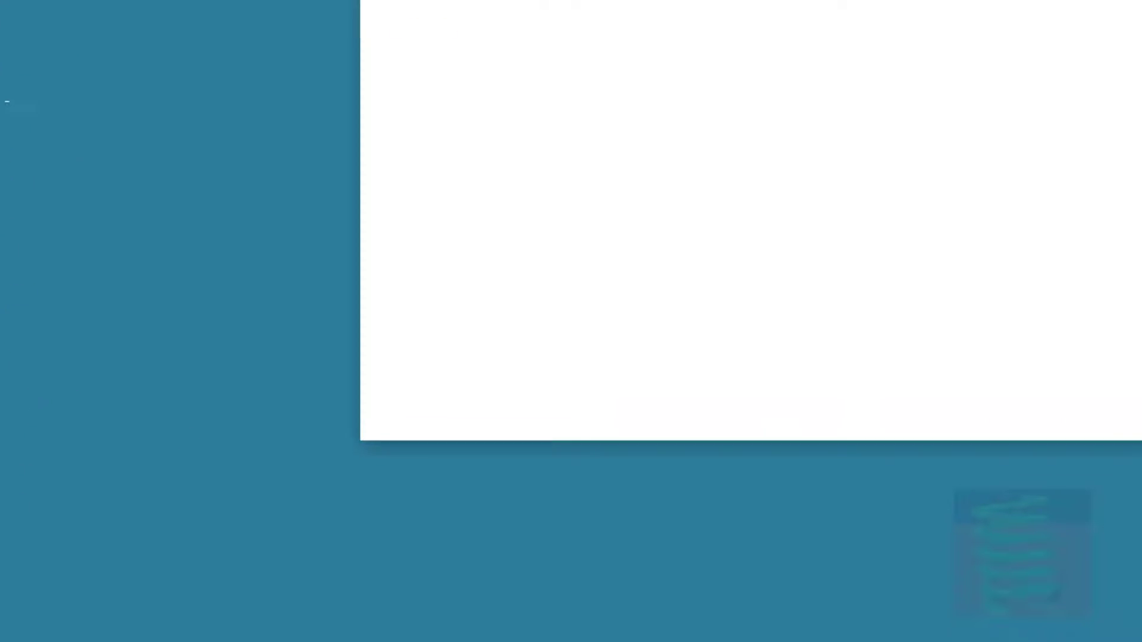
scroll(502, 492, "down", 3)
double_click(626, 401)
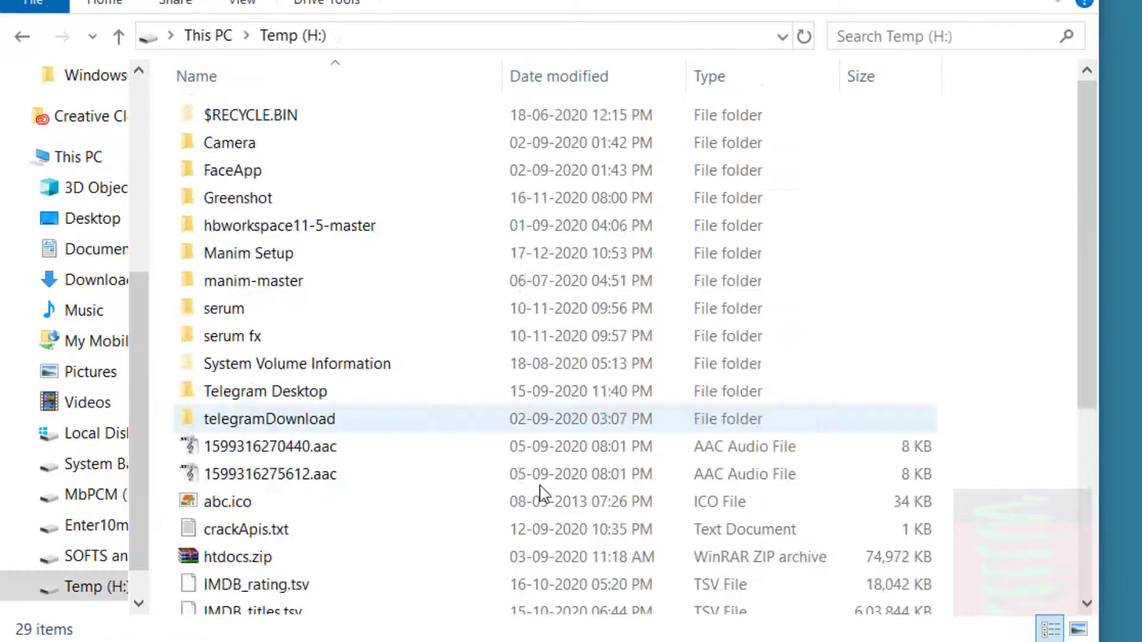
scroll(258, 226, "down", 3)
double_click(257, 222)
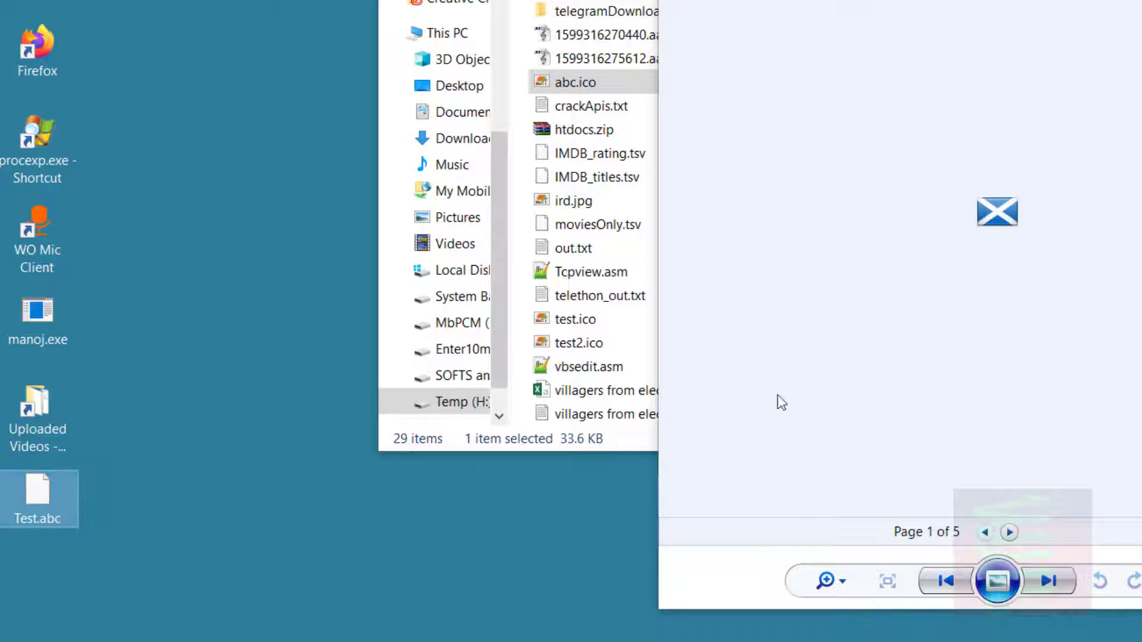
key("alt+F4")
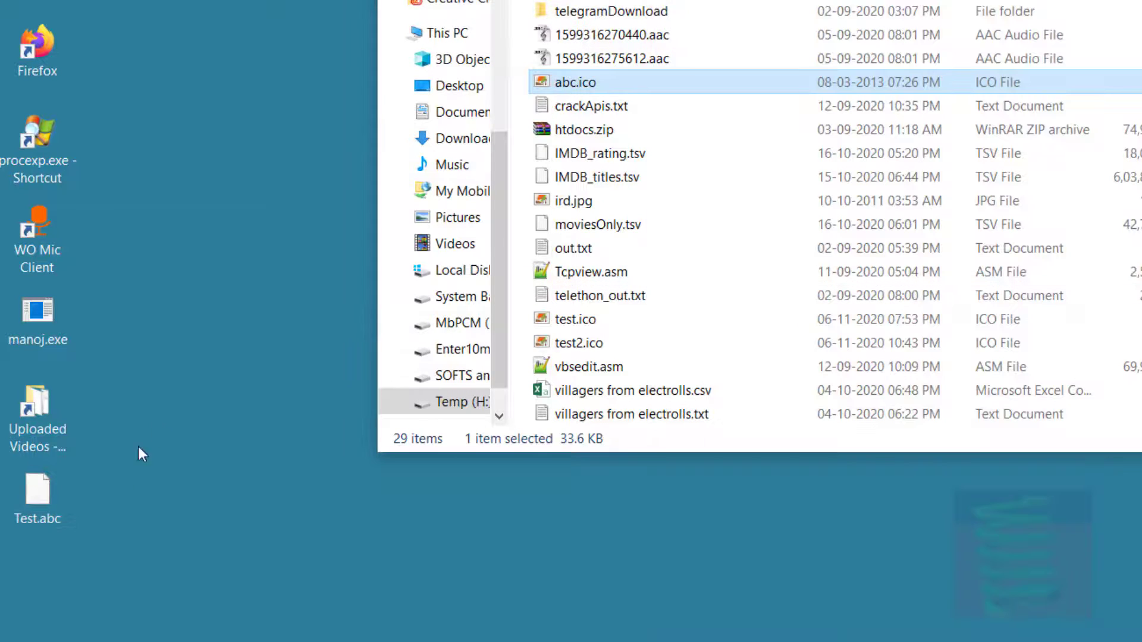
Step: Review the context menu entries of the Test.abc file on the desktop
right_click(49, 498)
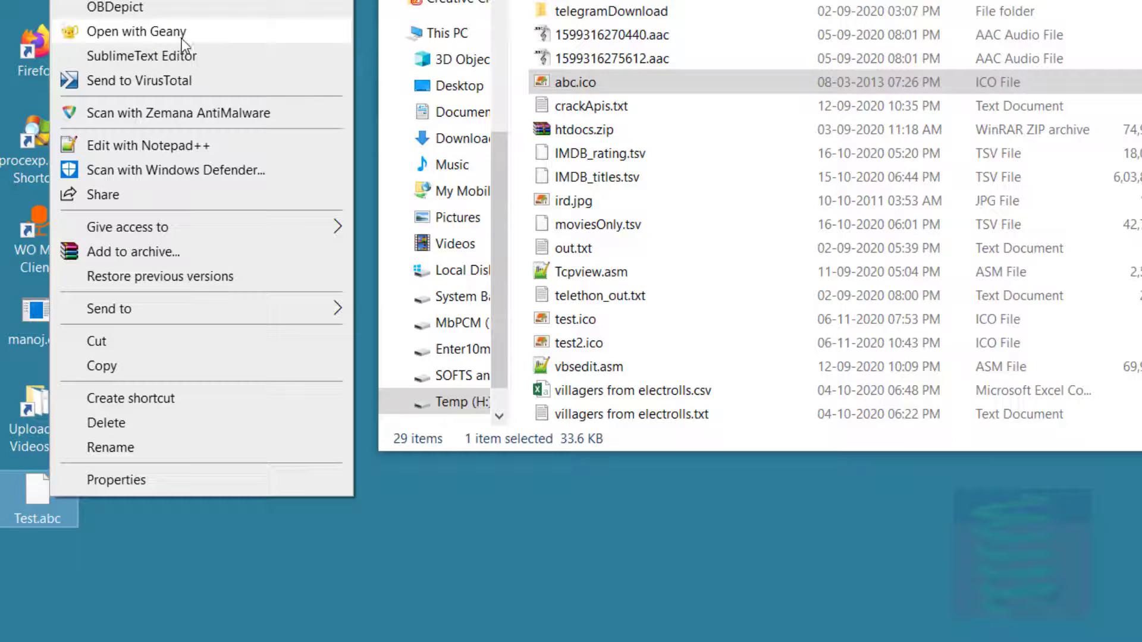
left_click(152, 37)
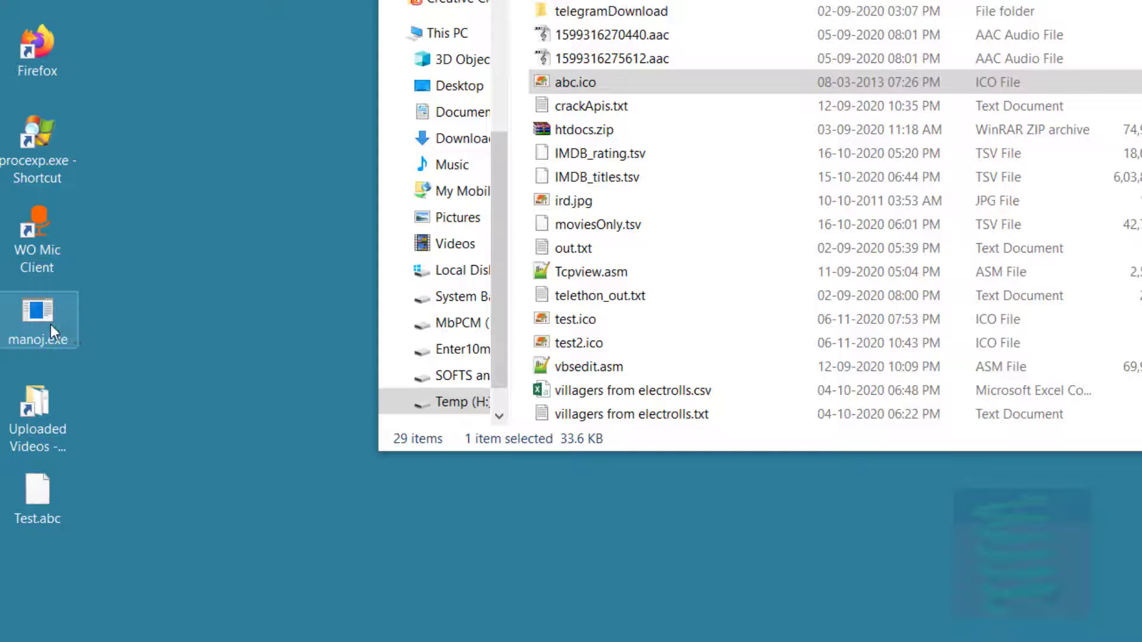
Step: Switch to Registry Editor and examine the file extension keys under HKEY_CLASSES_ROOT, including the values of .ace and .aac
left_click(1141, 1)
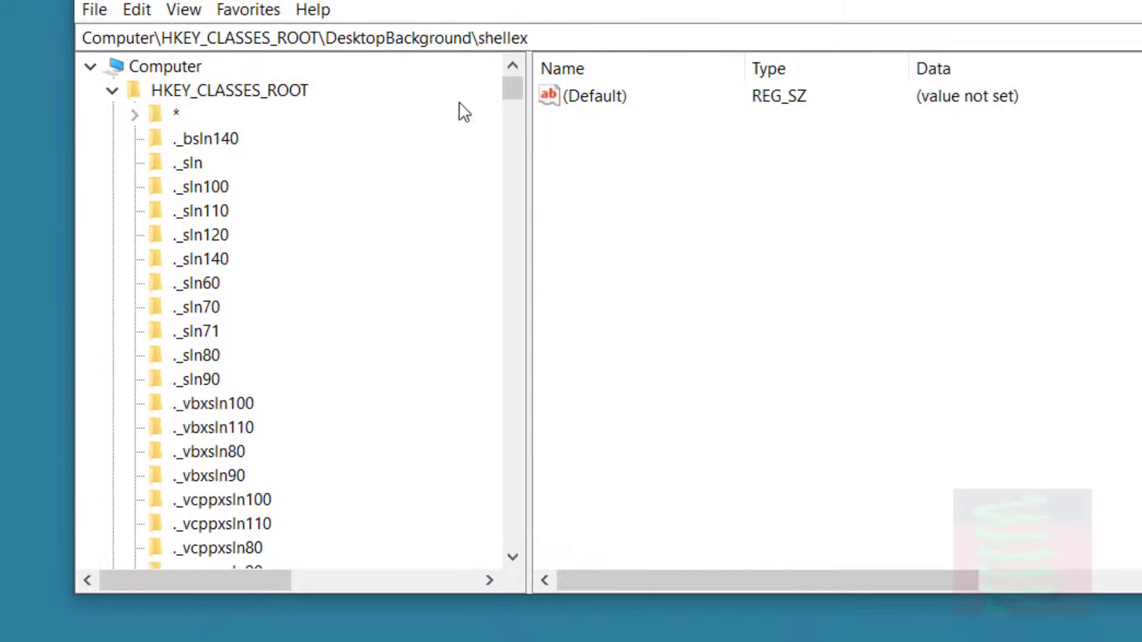
scroll(152, 312, "down", 2)
scroll(152, 312, "up", 2)
scroll(209, 364, "down", 13)
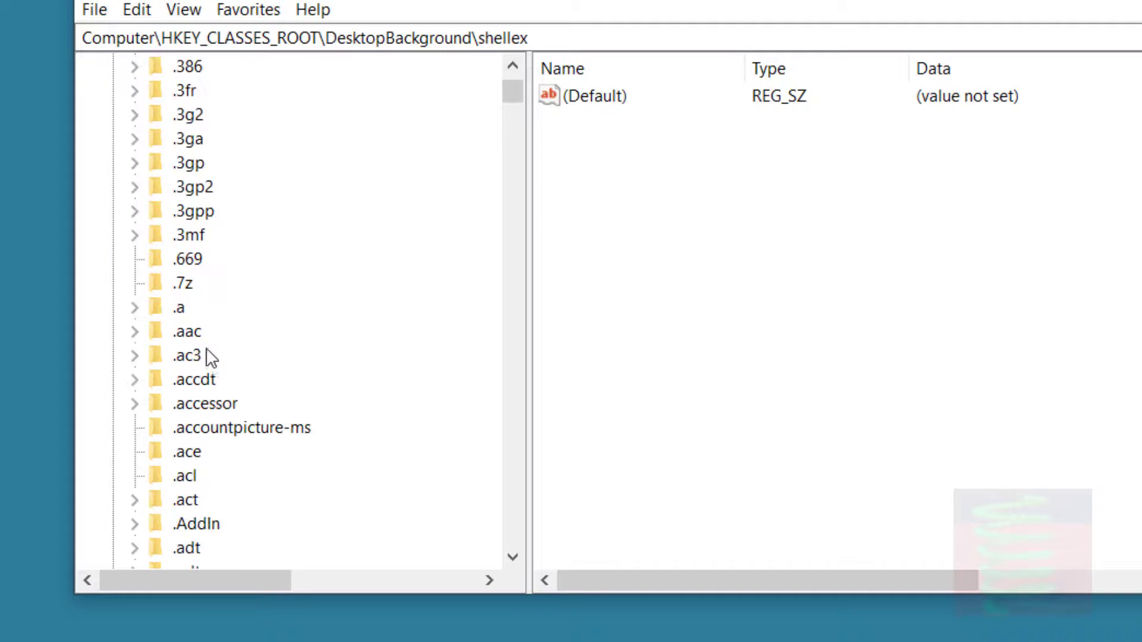
scroll(190, 333, "down", 1)
left_click(192, 382)
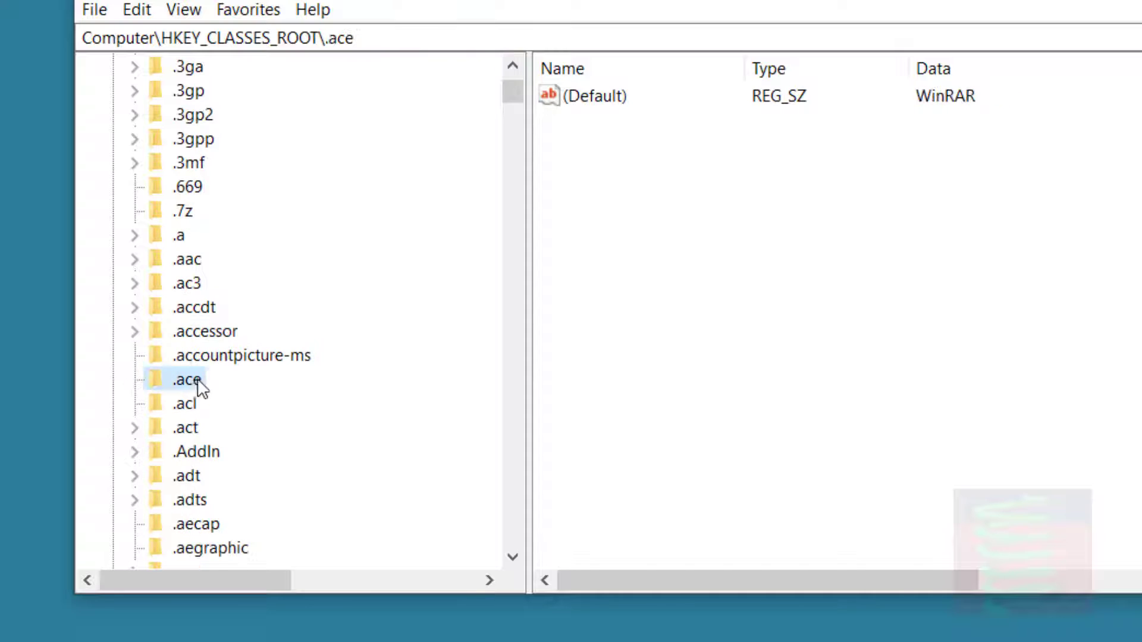
left_click(192, 259)
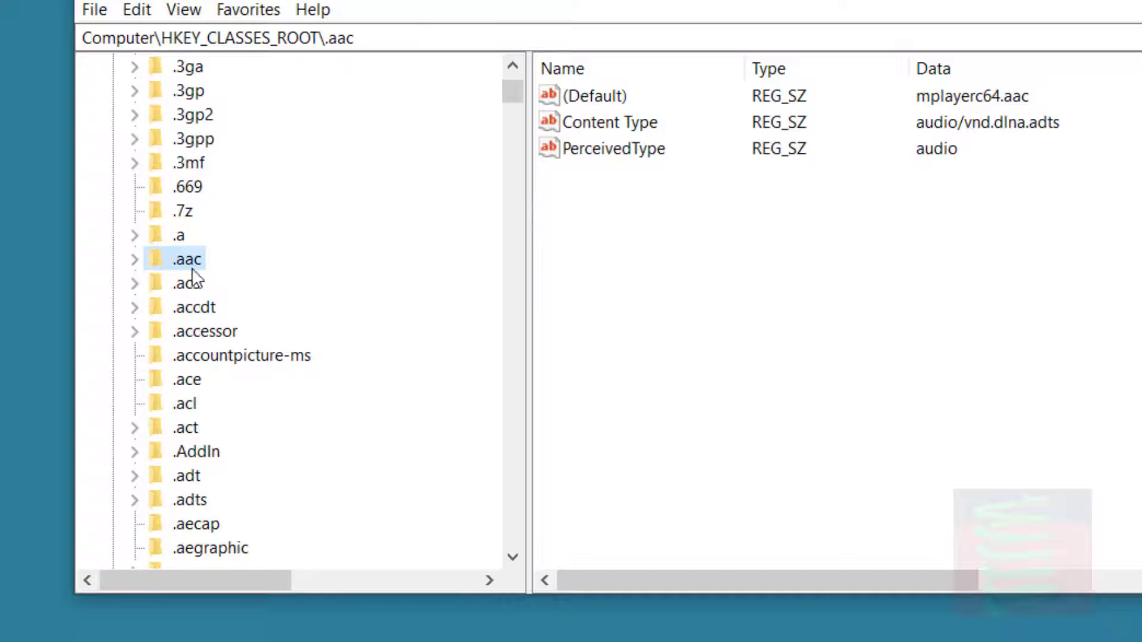
scroll(187, 241, "up", 6)
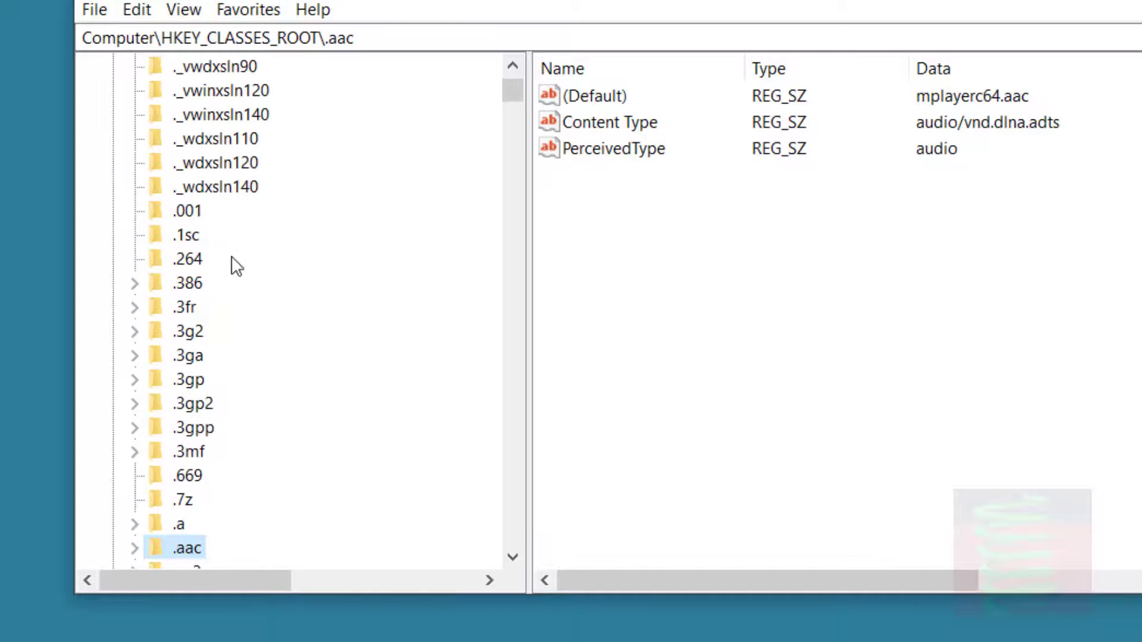
scroll(235, 257, "up", 2)
scroll(234, 250, "down", 3)
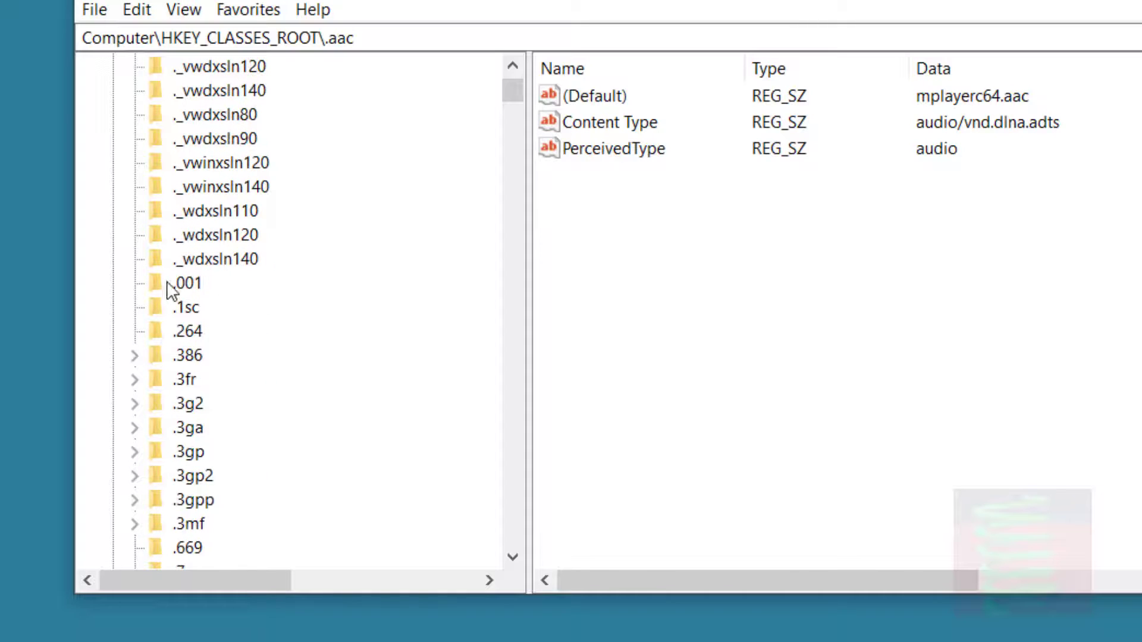
Step: Create a new key named .abc directly under HKEY_CLASSES_ROOT
scroll(203, 270, "up", 10)
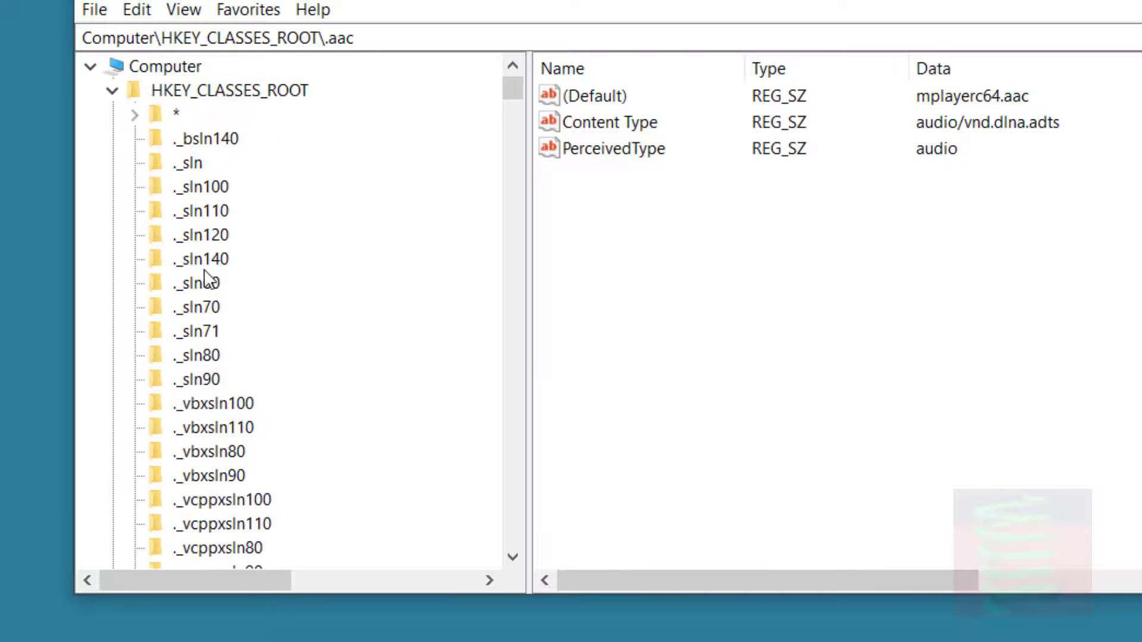
left_click(187, 91)
right_click(187, 92)
mouse_move(259, 137)
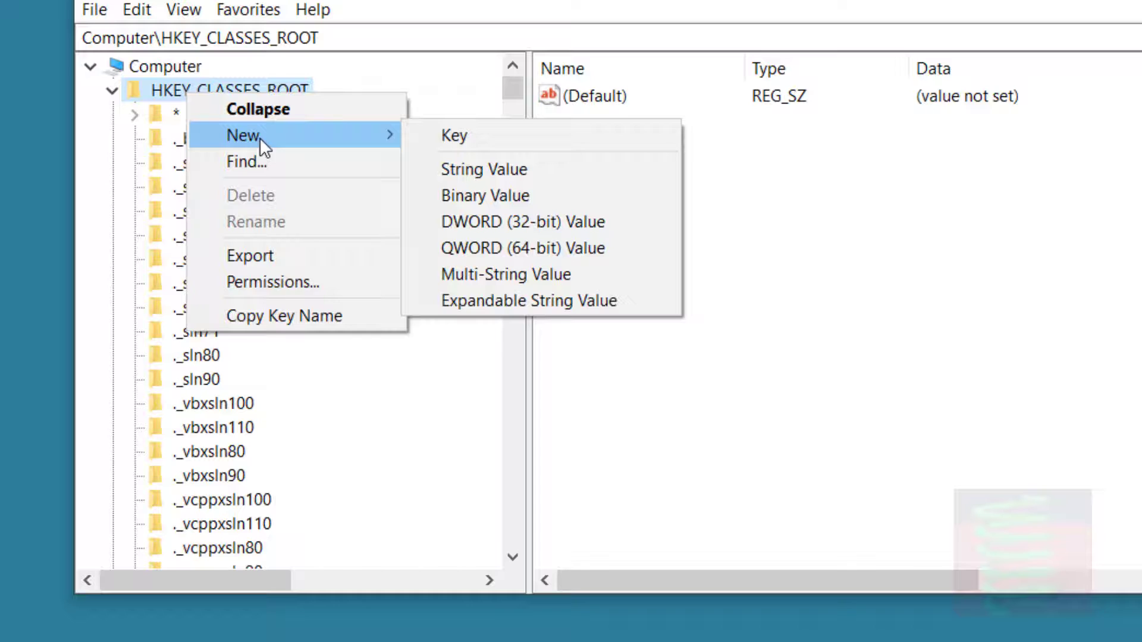
left_click(446, 136)
scroll(339, 365, "down", 2)
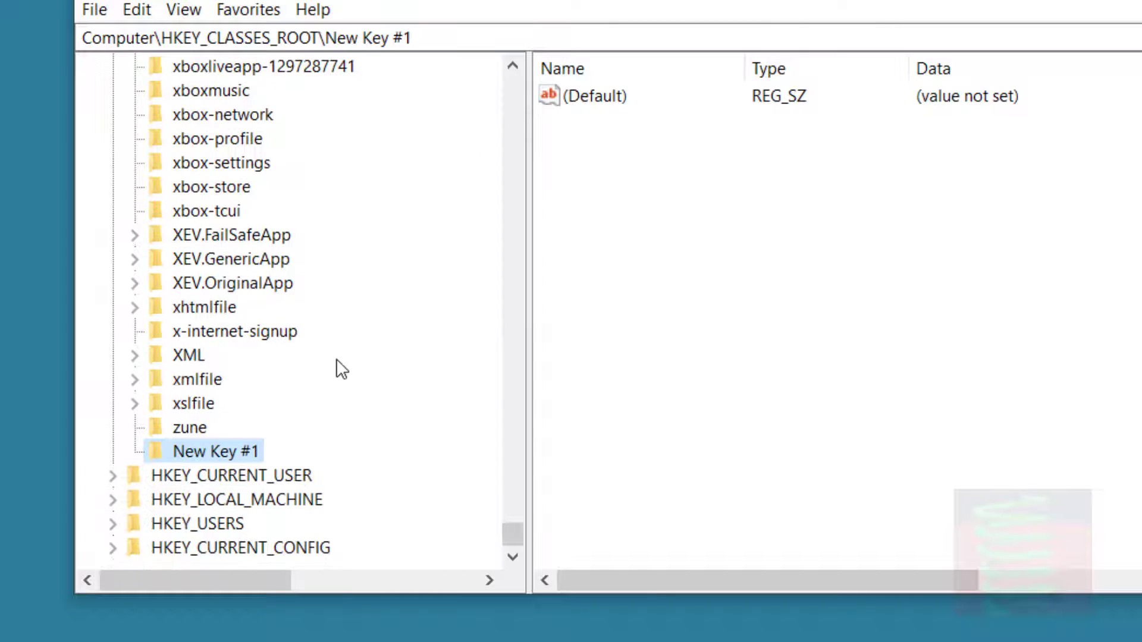
right_click(218, 453)
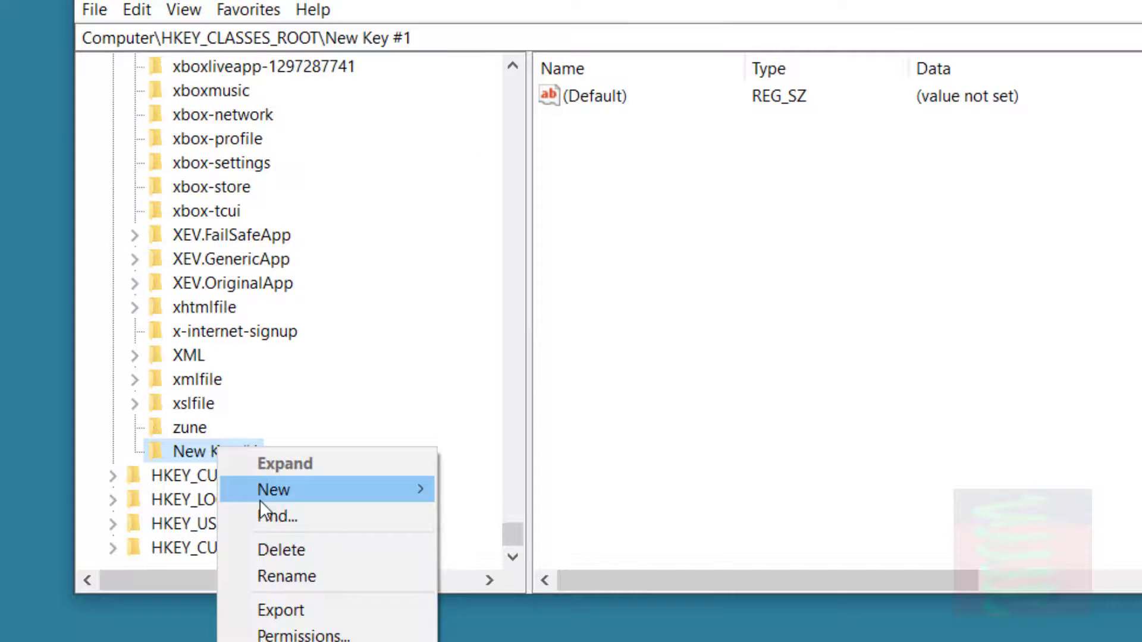
left_click(289, 576)
type(".")
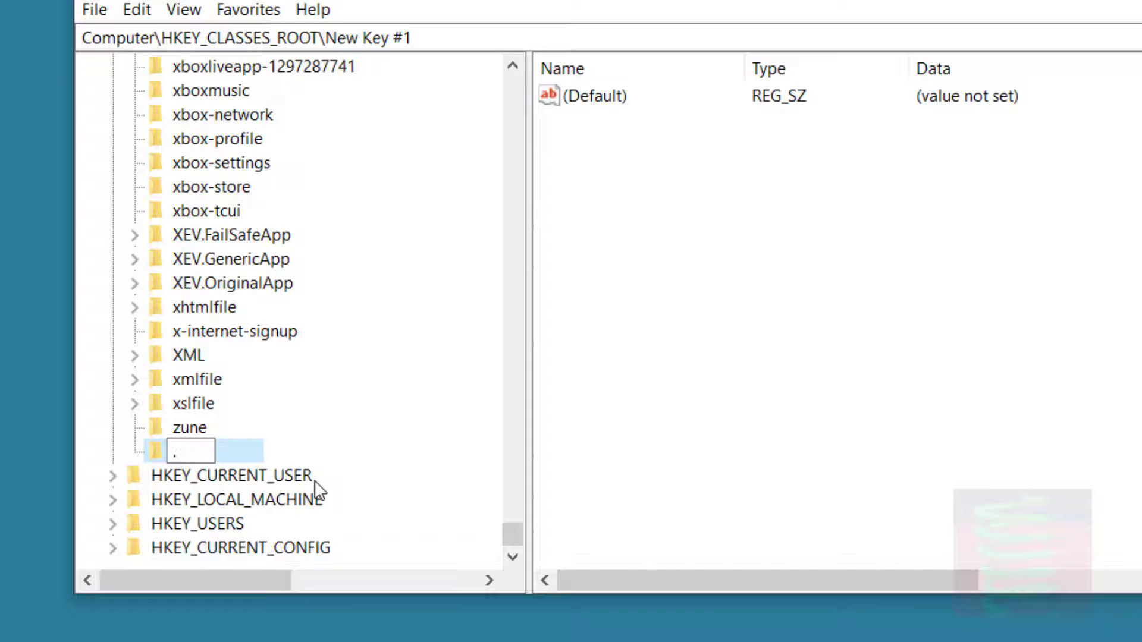
type("abc")
key("Return")
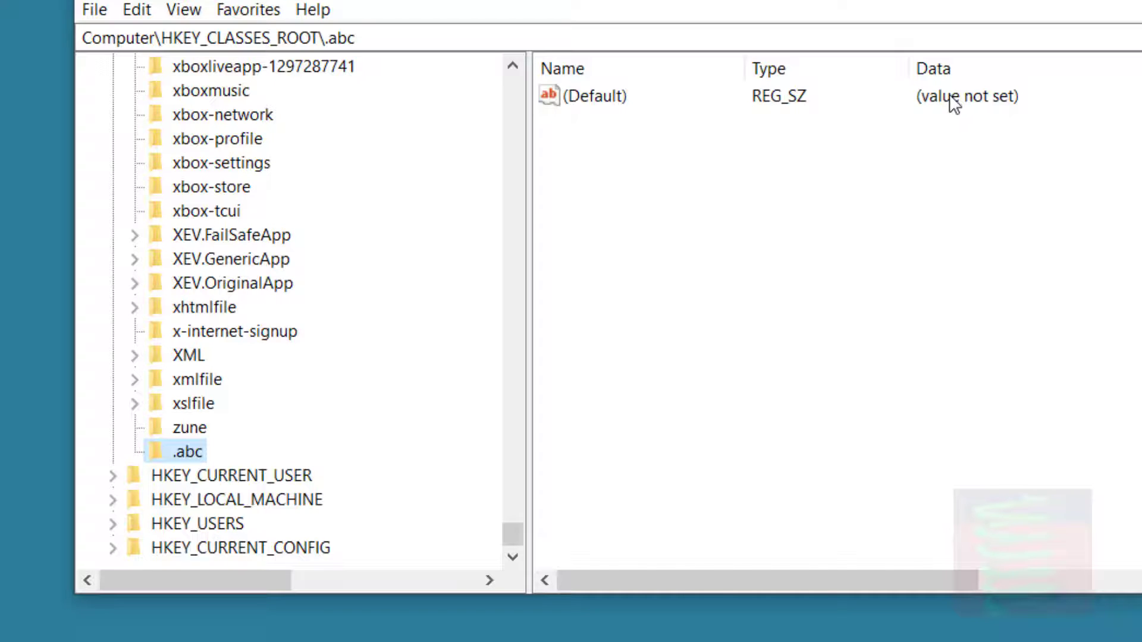
Step: Add a subkey named Shell under the new .abc key
right_click(183, 453)
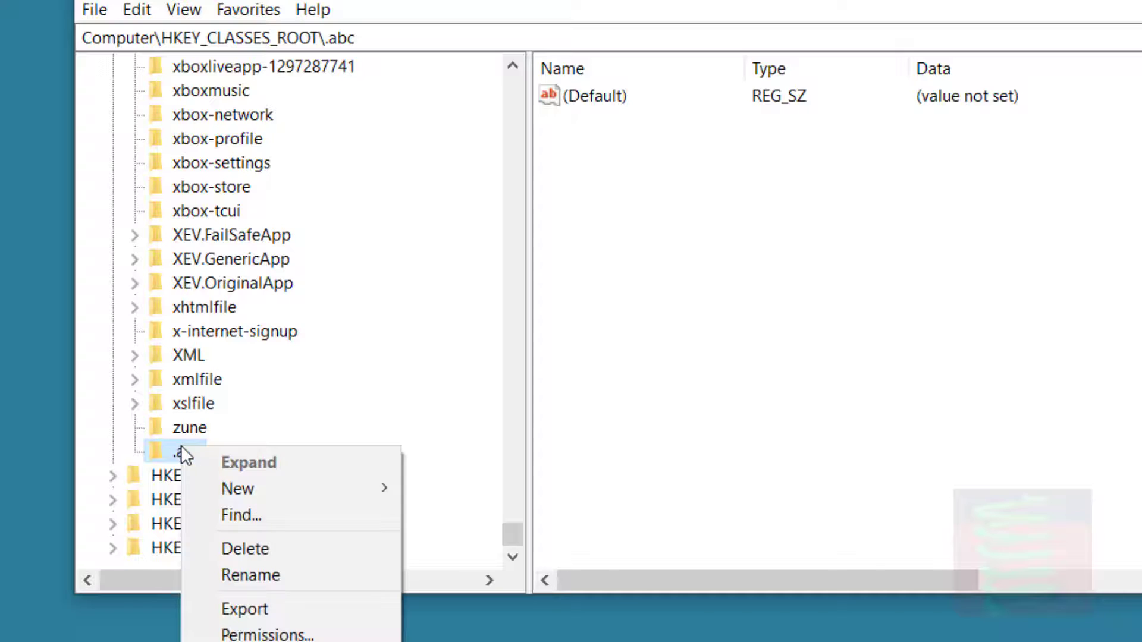
mouse_move(346, 488)
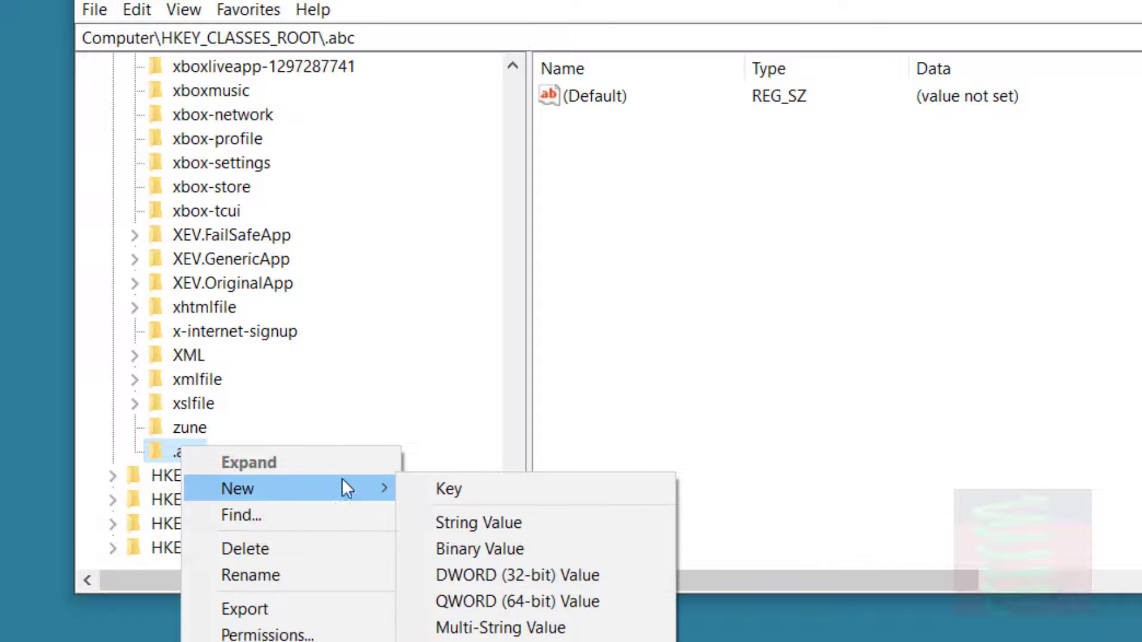
left_click(457, 494)
type("Shell")
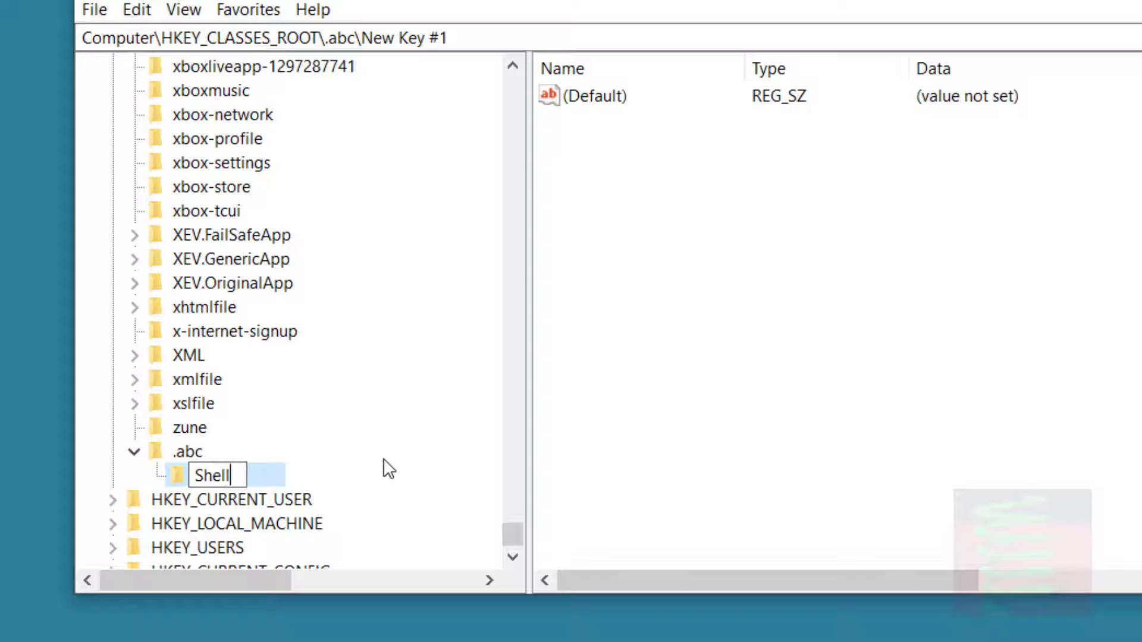
key("Return")
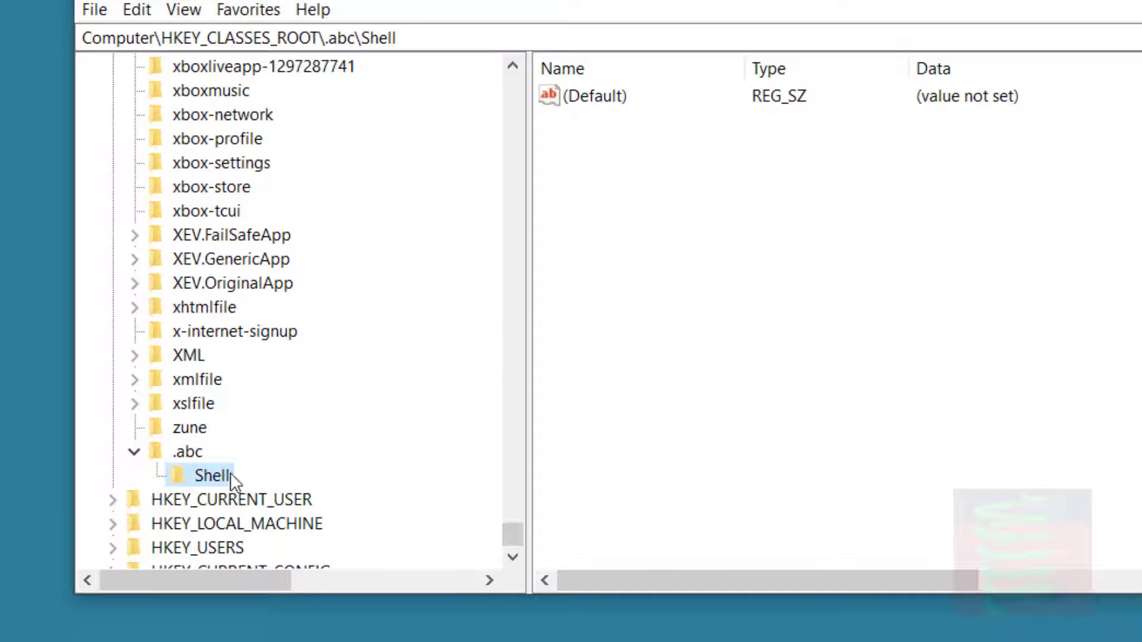
Step: Add a subkey under Shell for the menu entry, named with the author's full name followed by PCM
right_click(211, 473)
mouse_move(292, 520)
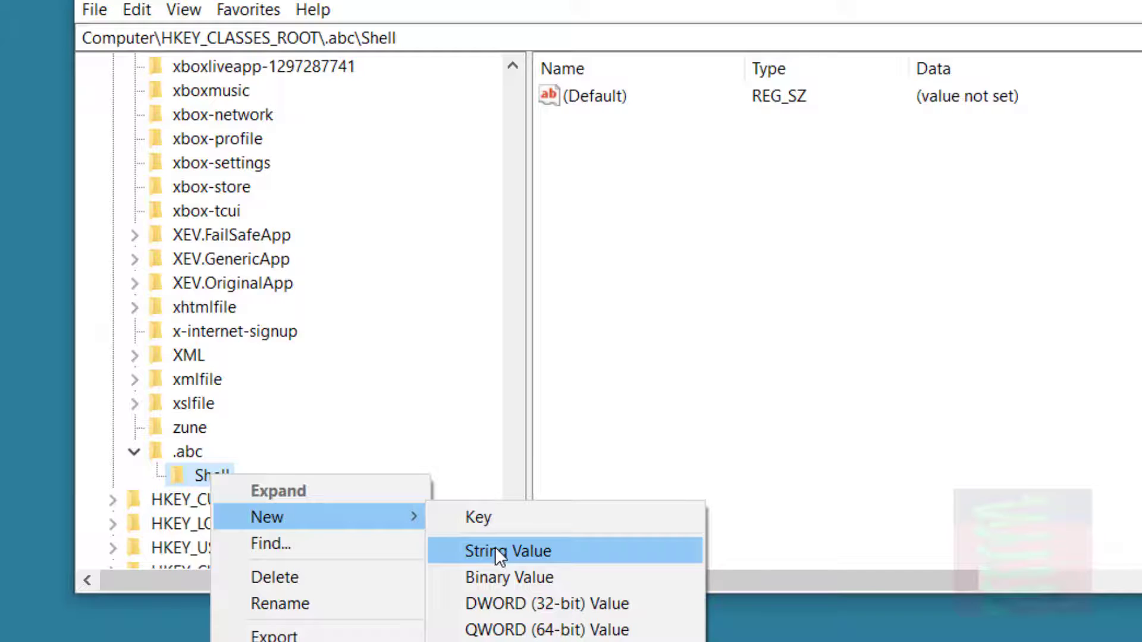
left_click(497, 521)
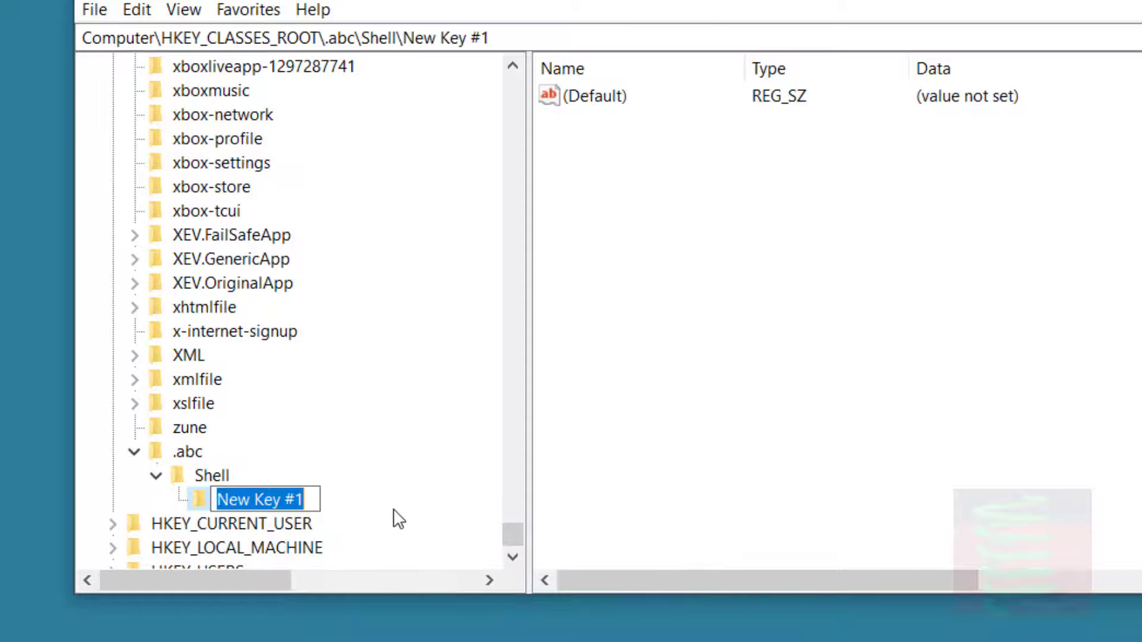
type("Maoj")
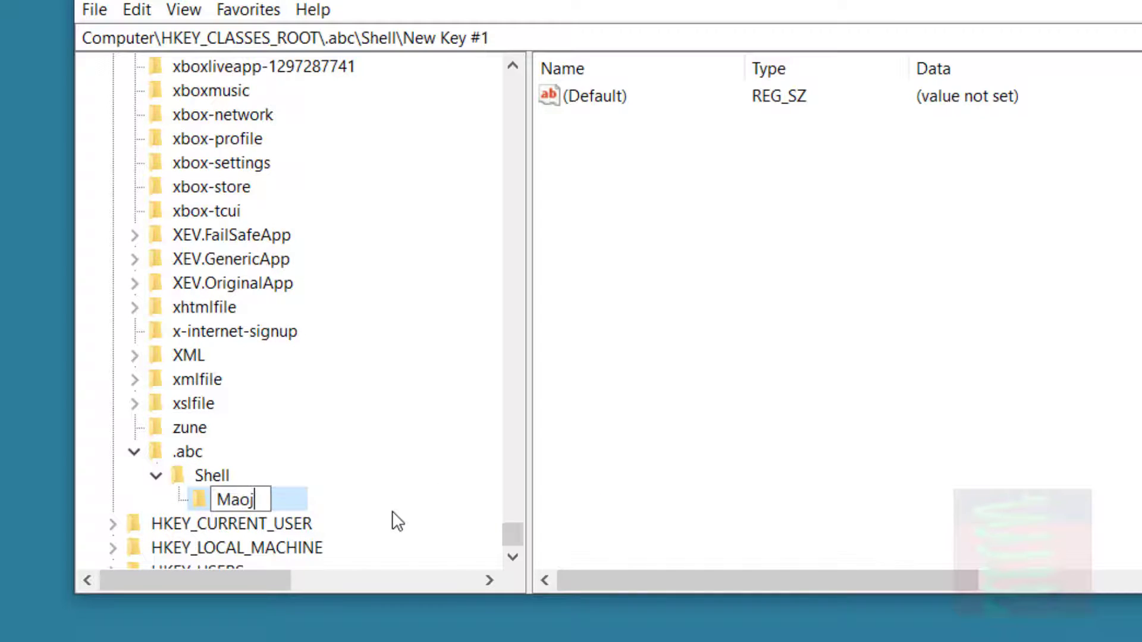
key("BackSpace")
key("BackSpace")
type("noj Bhakr P")
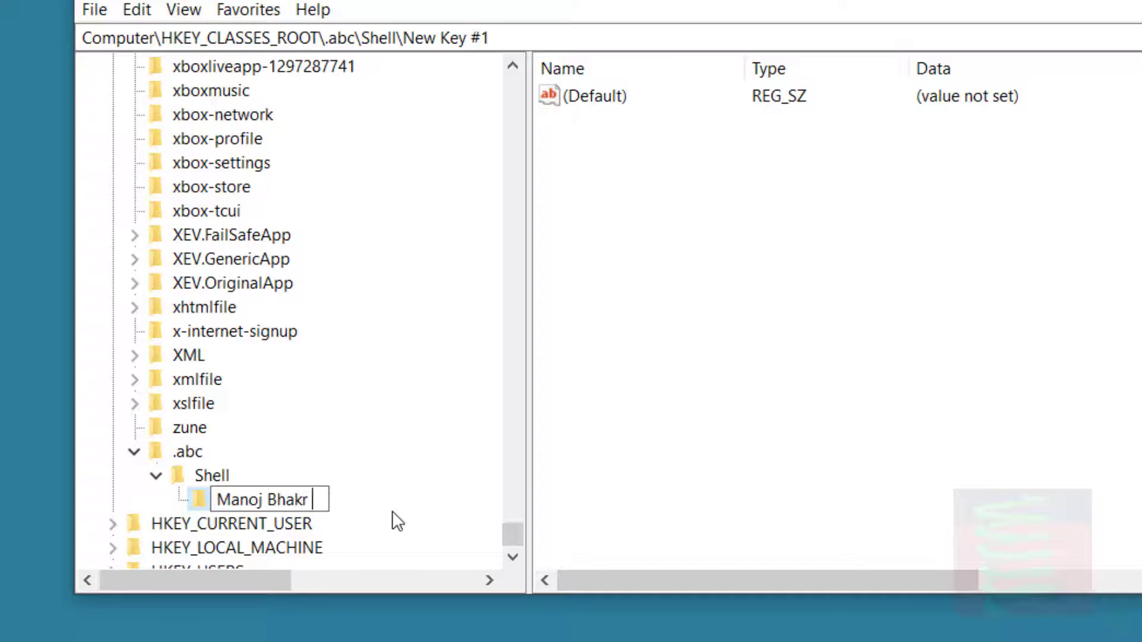
key("BackSpace")
key("BackSpace")
key("BackSpace")
type("ar PCM")
key("Return")
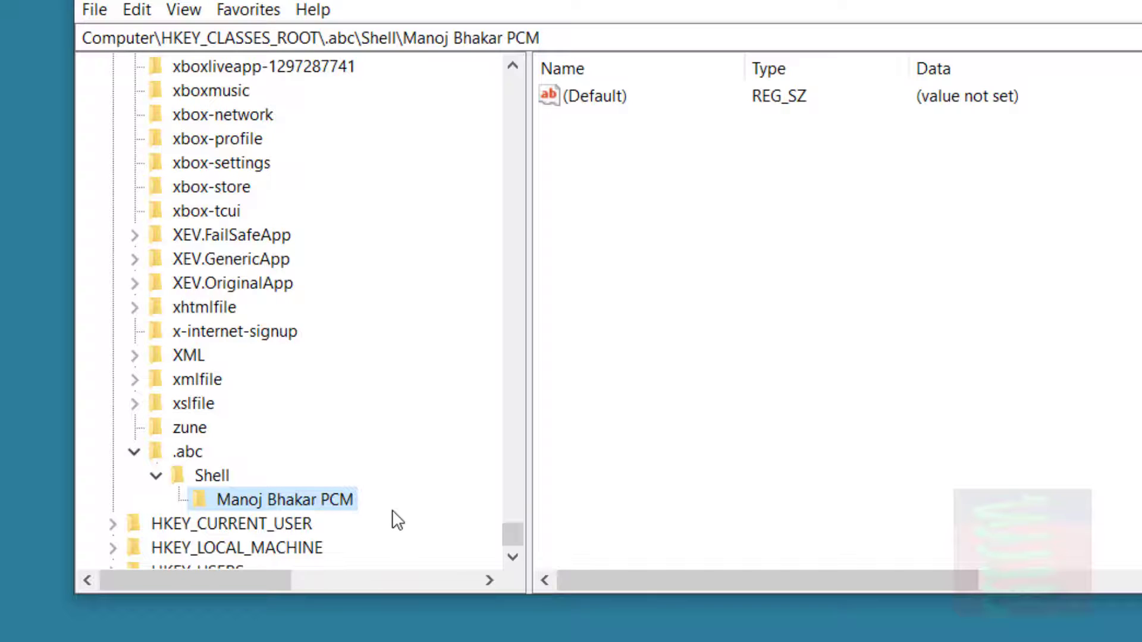
Step: Add a subkey named command under the new menu entry key
right_click(241, 503)
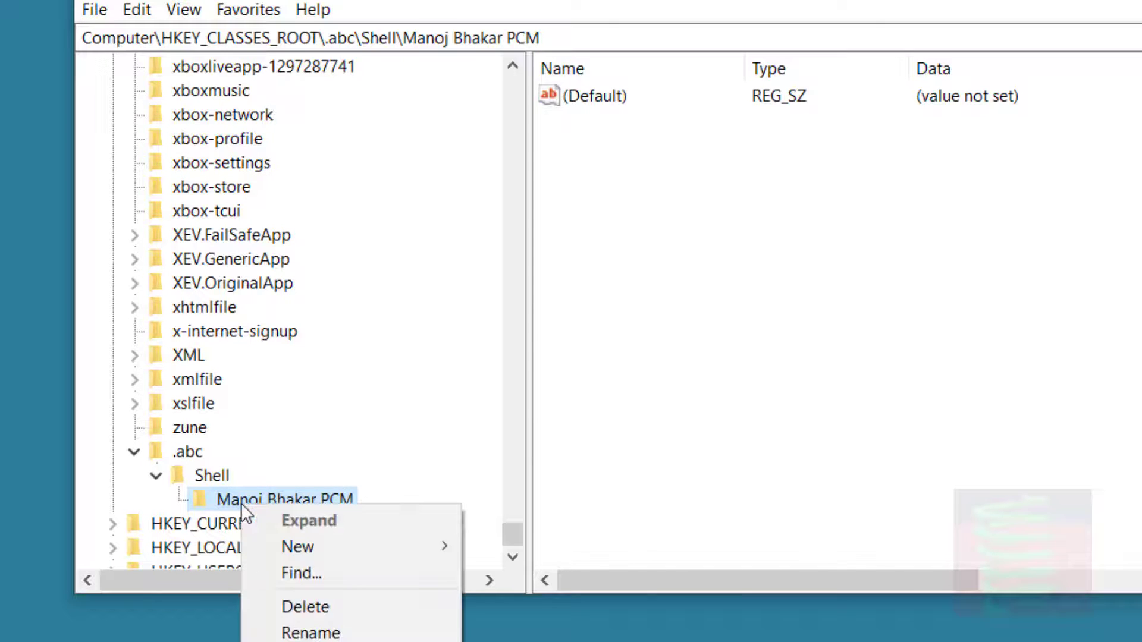
mouse_move(336, 550)
mouse_move(403, 544)
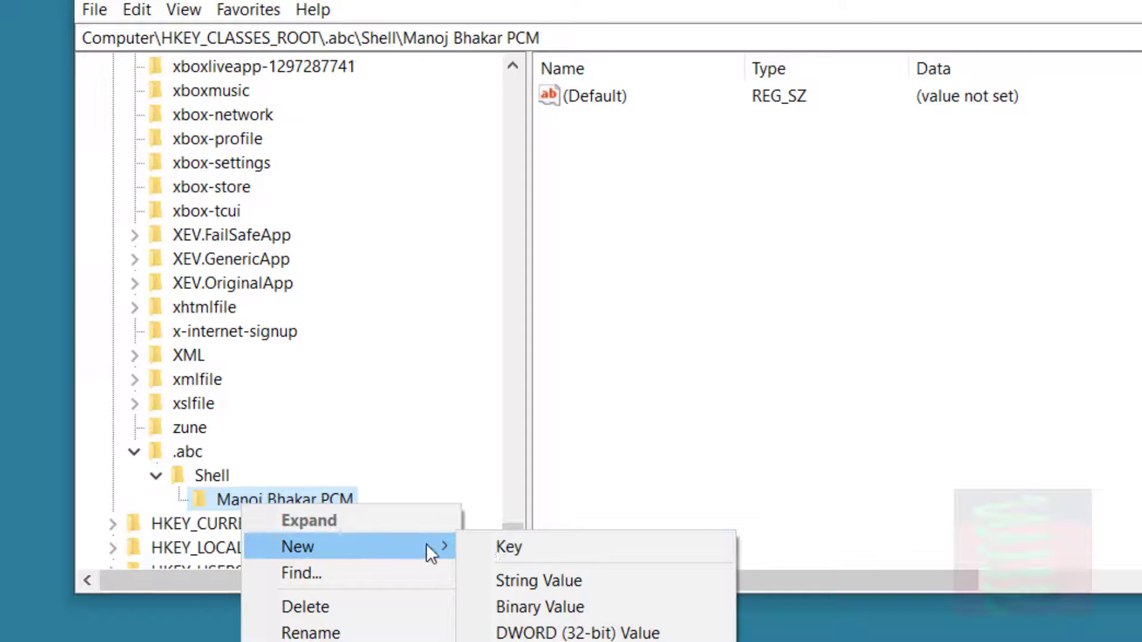
left_click(530, 546)
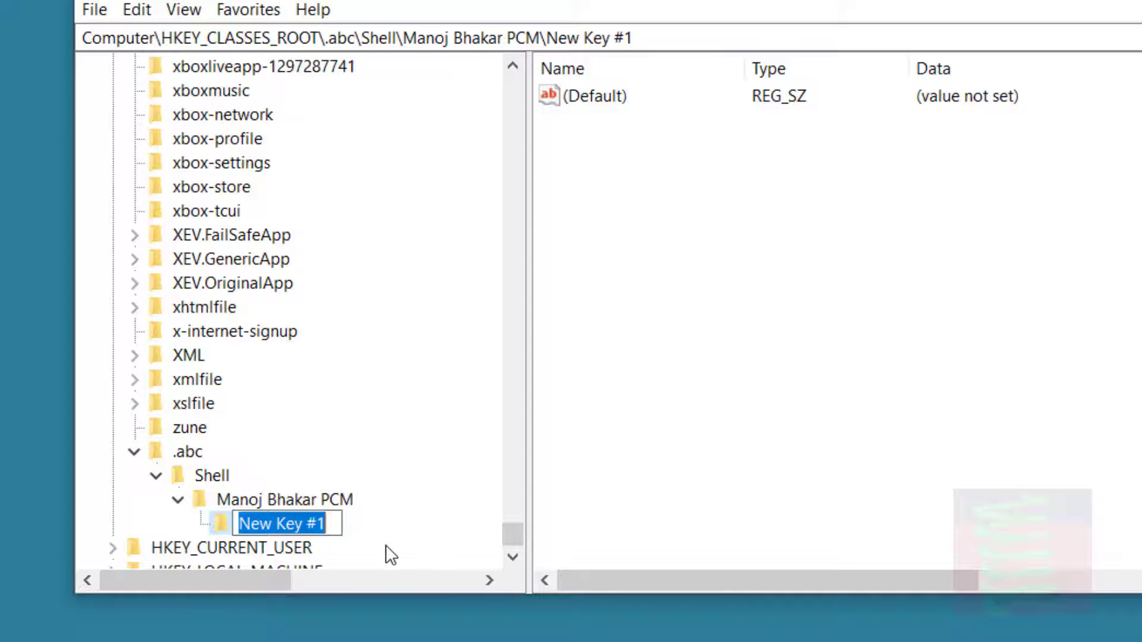
type("C")
key("BackSpace")
type("c")
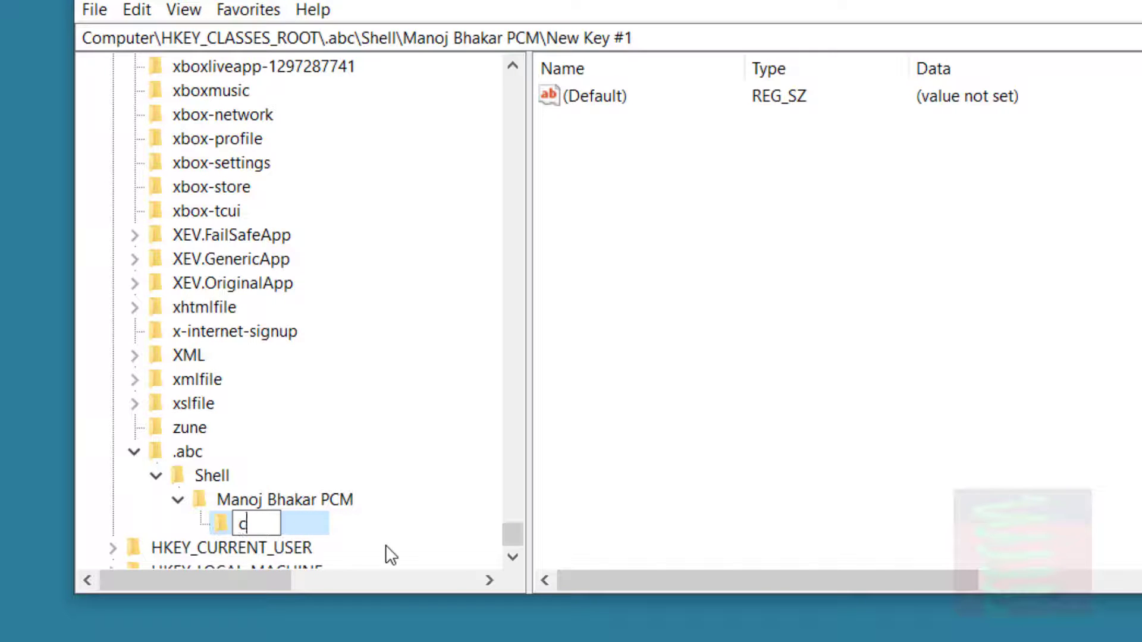
type("ommand")
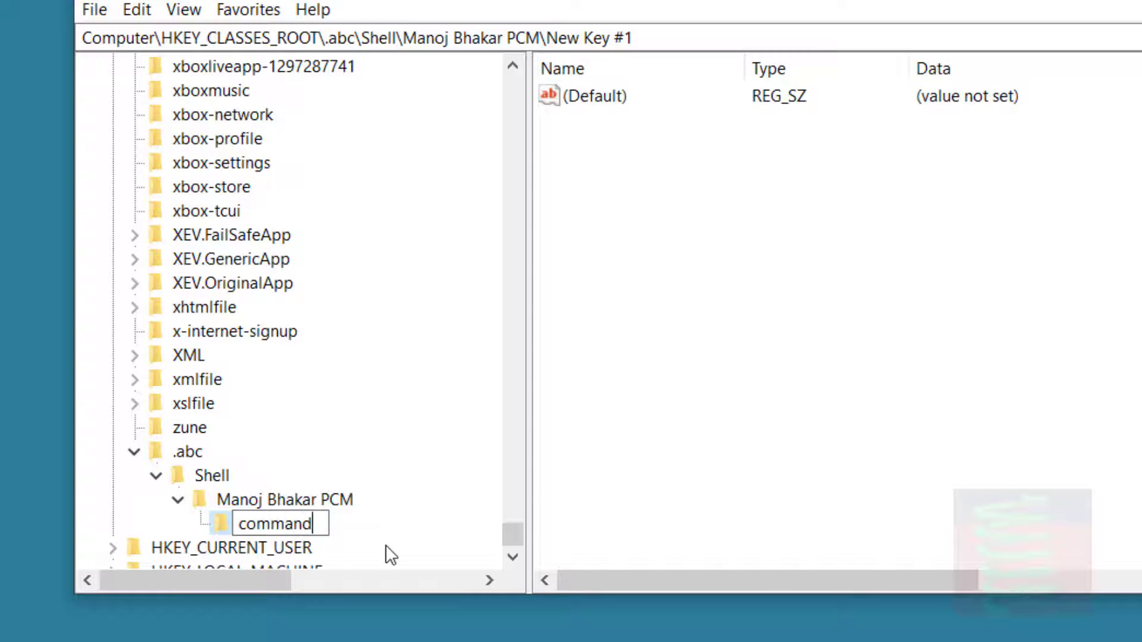
key("Return")
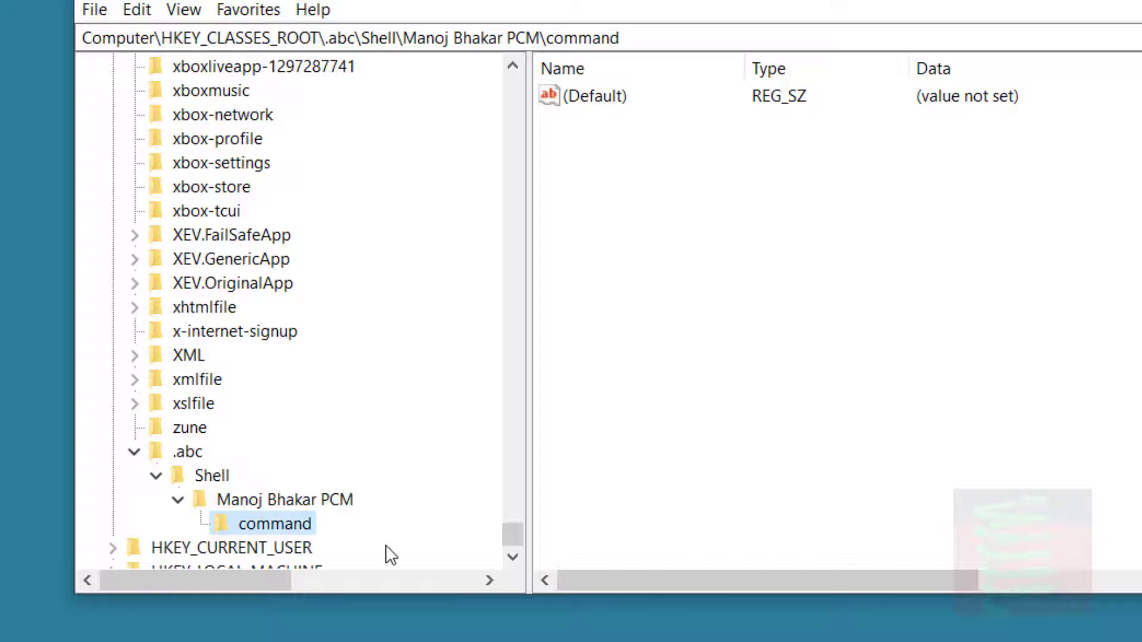
Step: Point out the .abc and Shell keys and check the context menu of Test.abc on the desktop
left_click(192, 453)
left_click(214, 475)
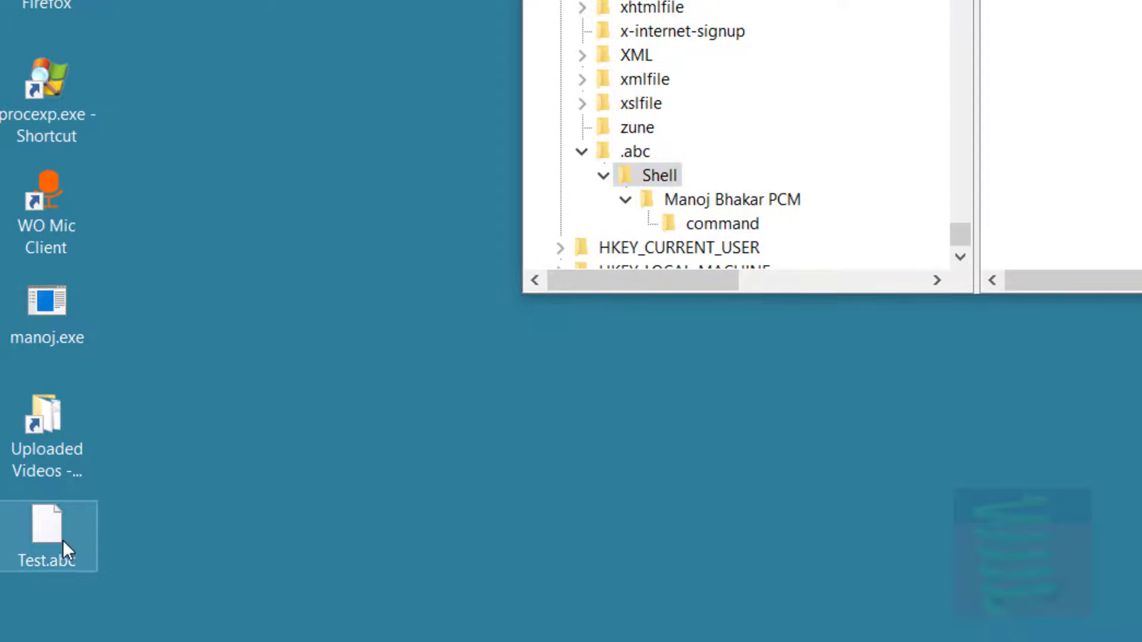
right_click(62, 540)
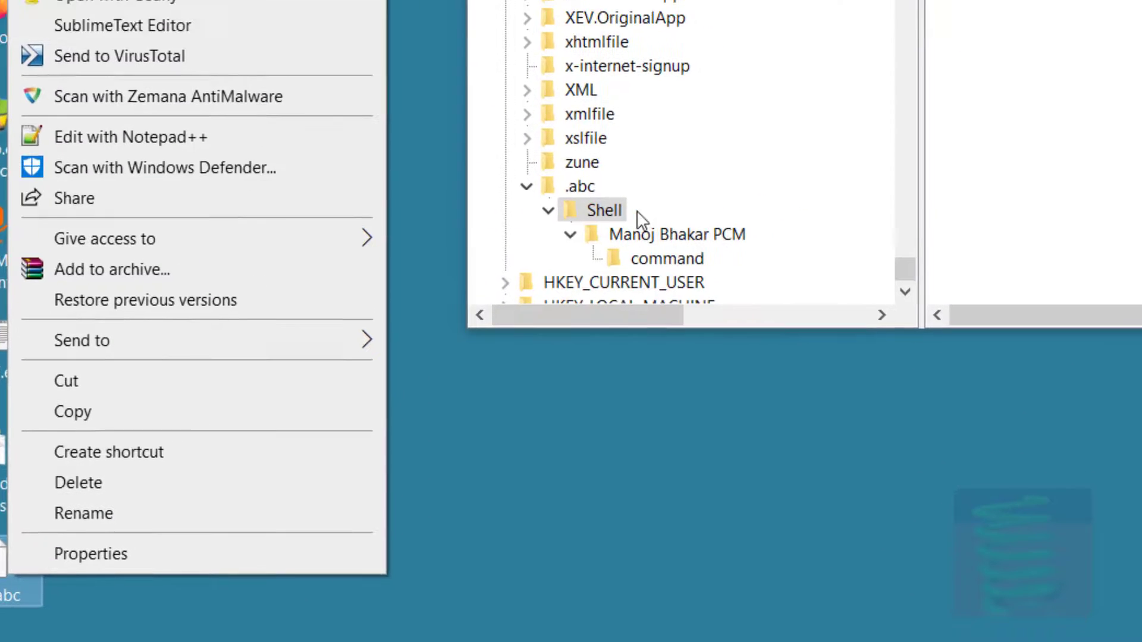
left_click(694, 188)
Step: Select the command key, switch to Everything, search for the desktop executable and copy its full path to the clipboard
left_click(729, 226)
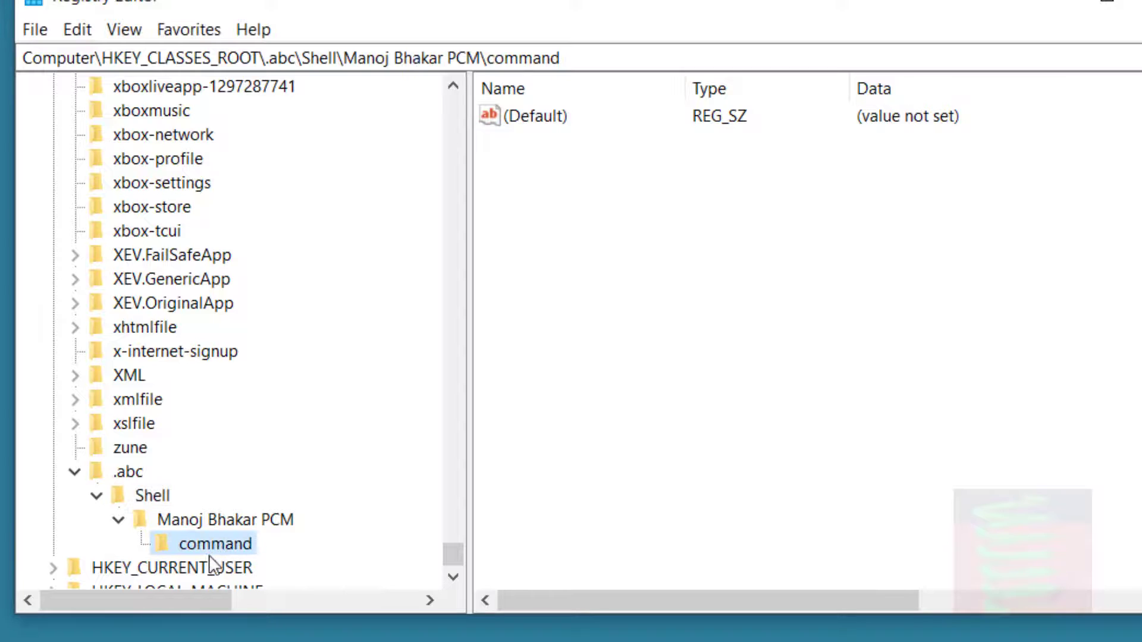
double_click(541, 122)
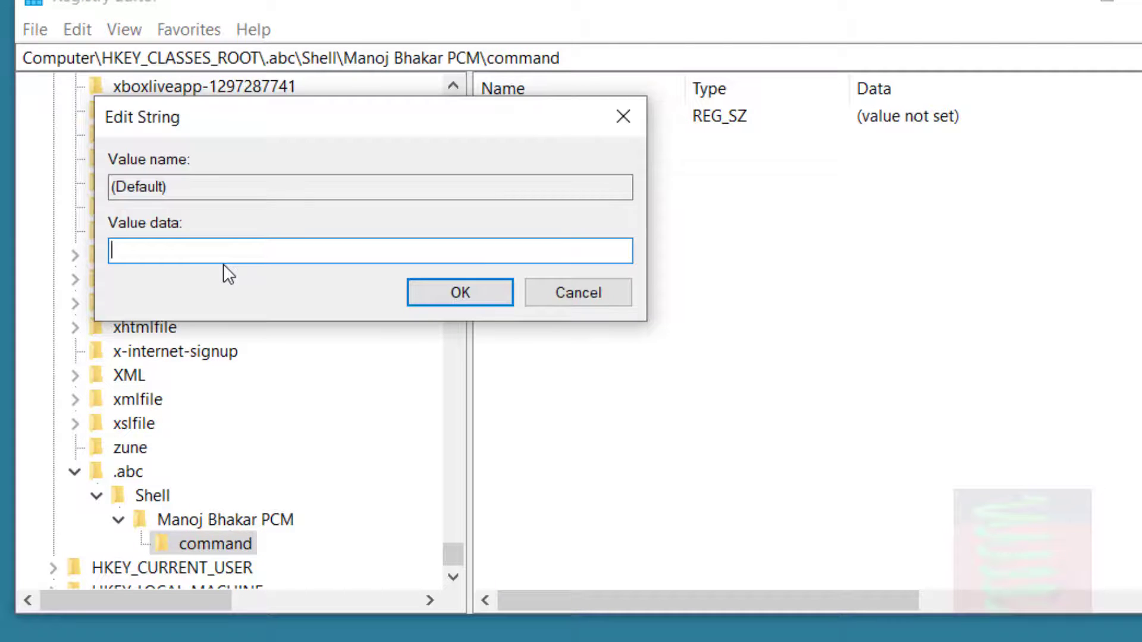
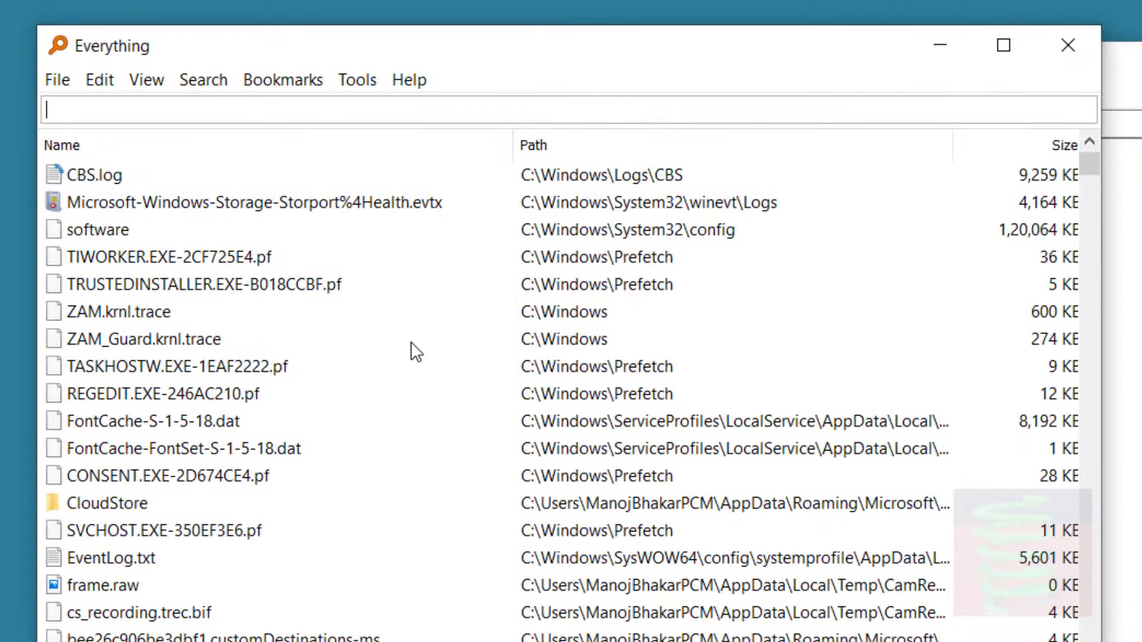
type("manoj.")
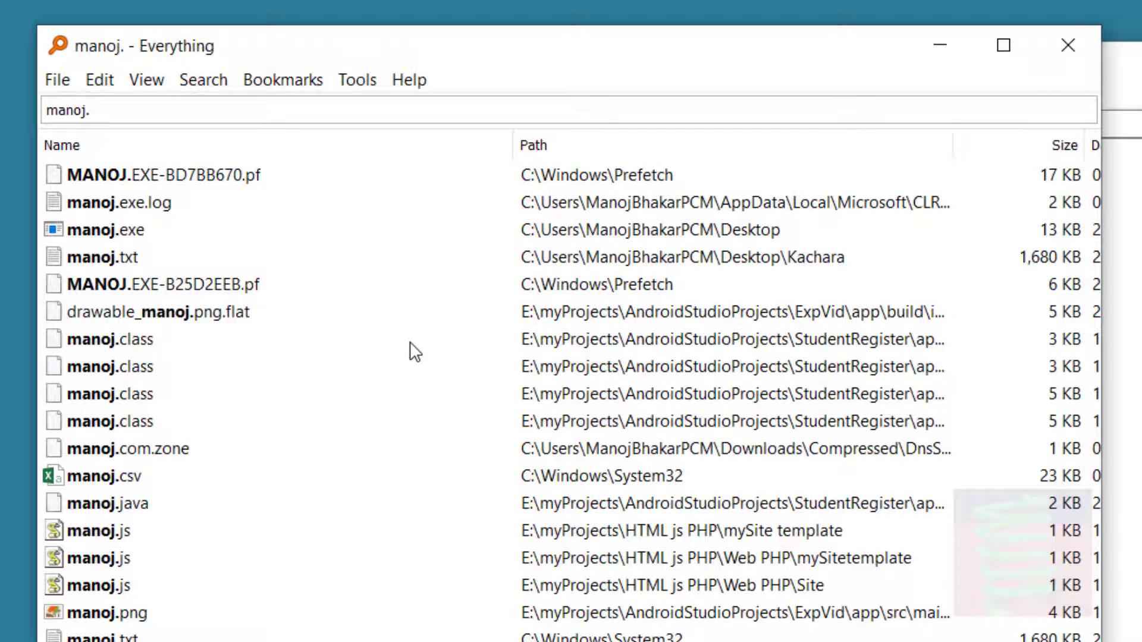
type("exe")
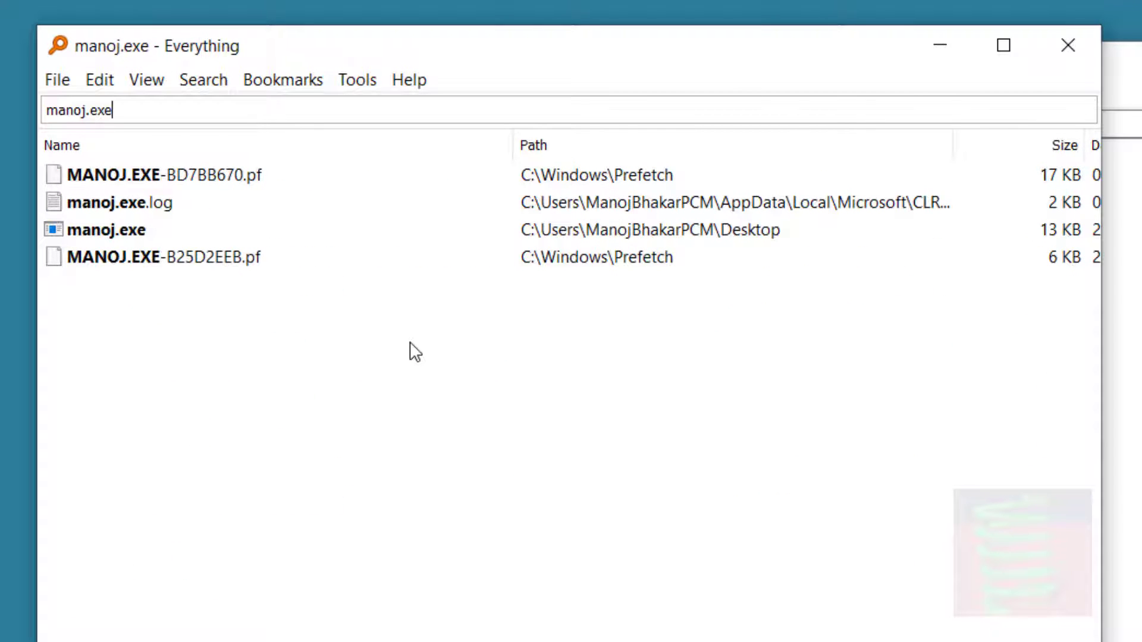
left_click(128, 231)
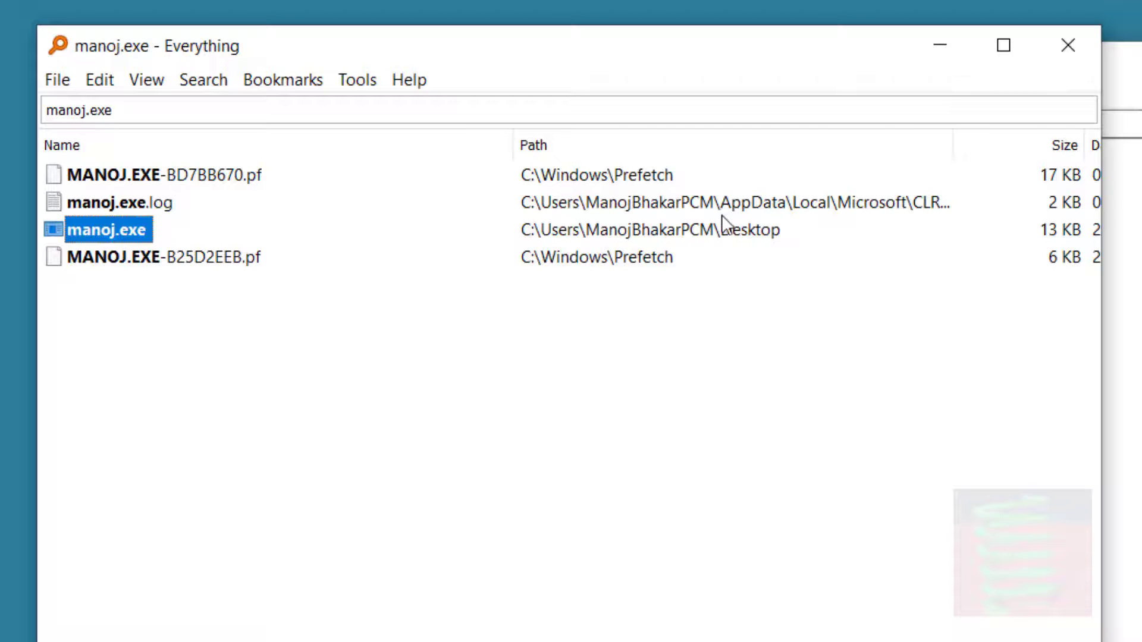
double_click(120, 229)
right_click(121, 229)
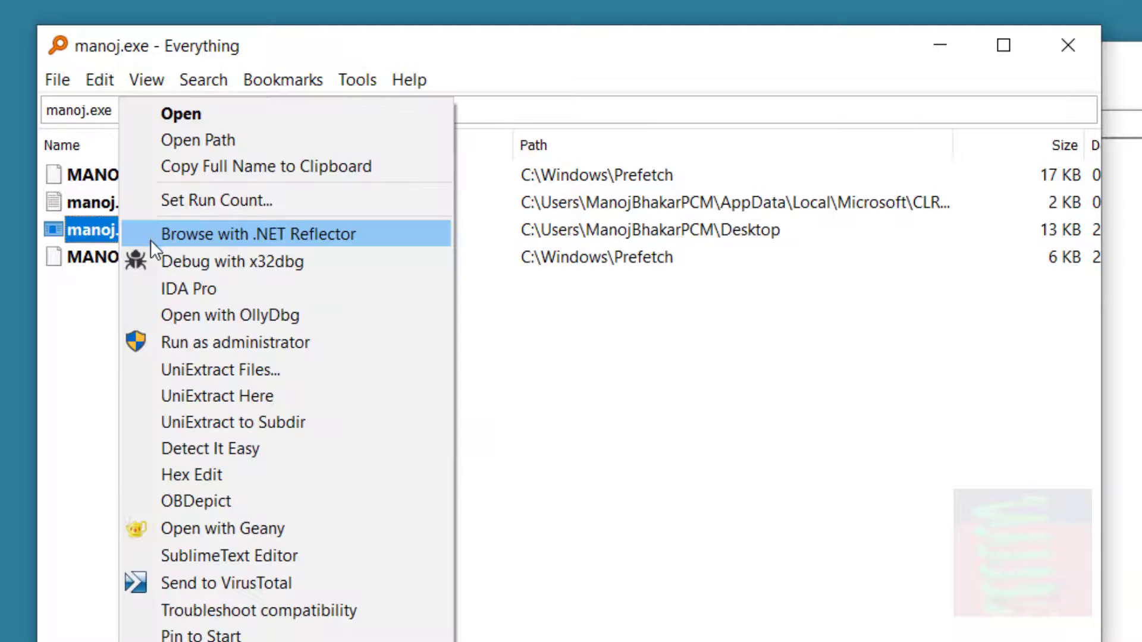
left_click(227, 162)
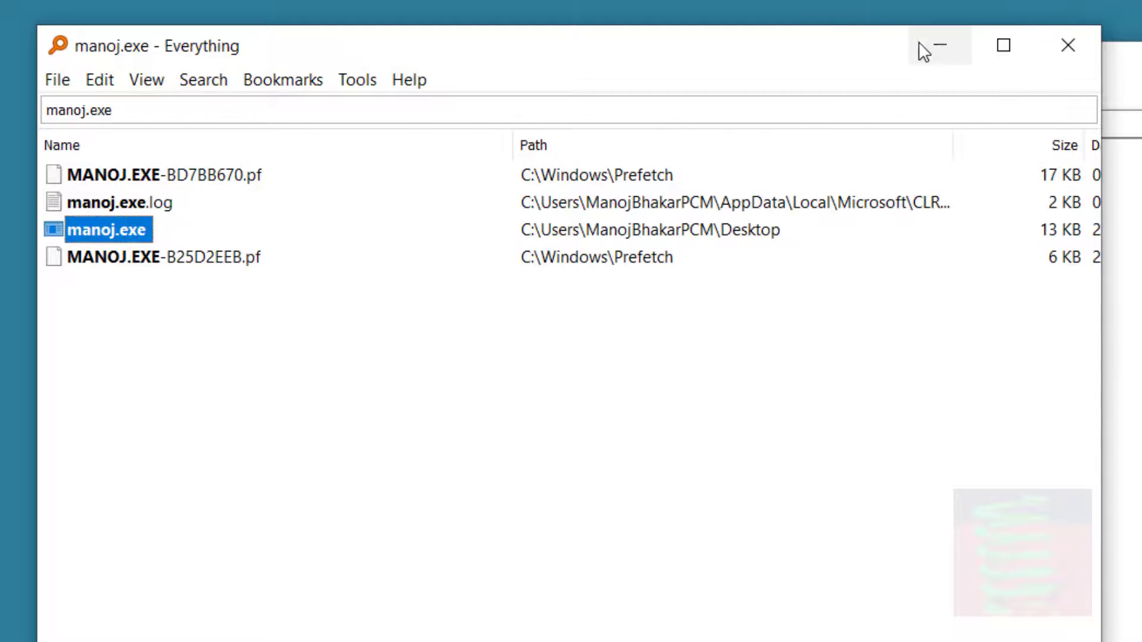
left_click(939, 45)
Step: Set the command key's (Default) value to the quoted full path of the desktop executable followed by "%1"
double_click(661, 179)
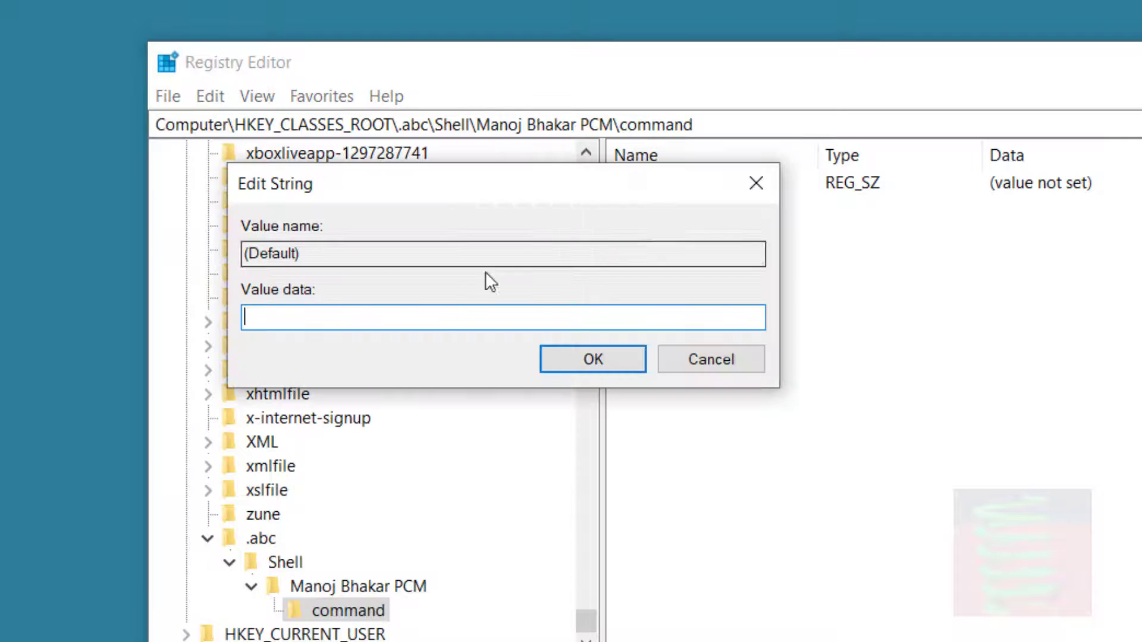
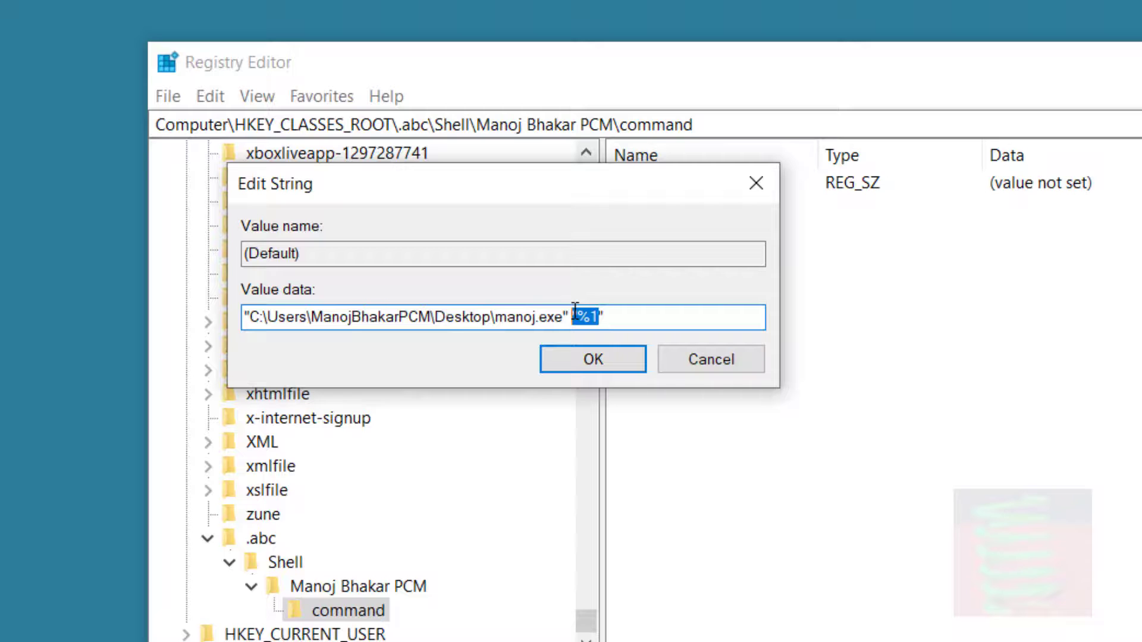
left_click(615, 316)
left_click(598, 358)
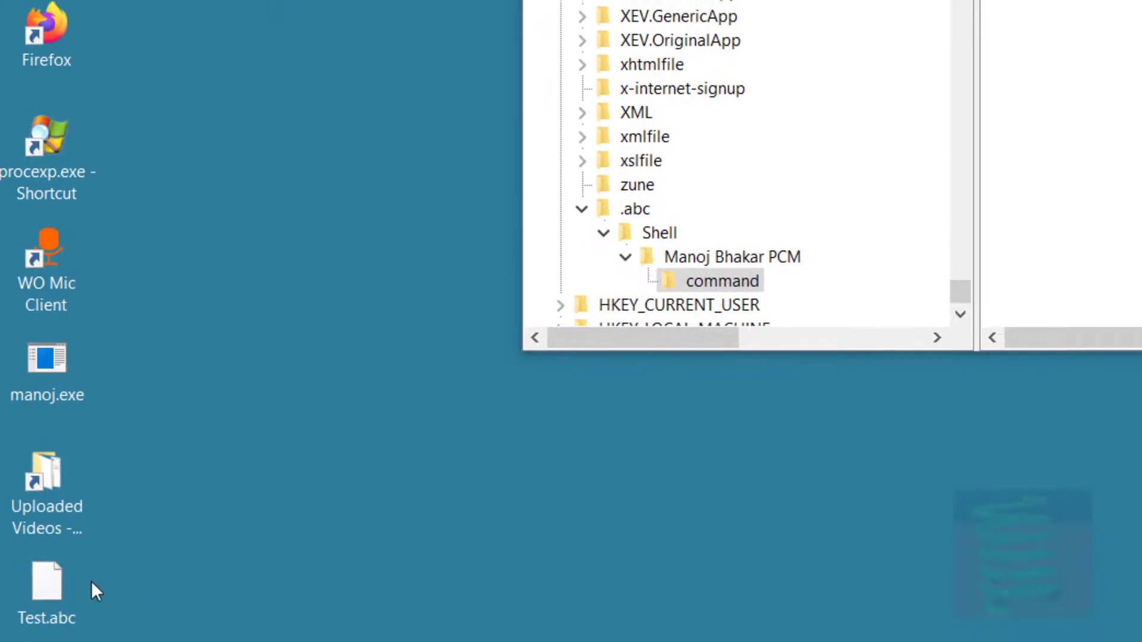
Step: Run the custom context menu command on Test.abc and dismiss the ShellTest message box
right_click(62, 581)
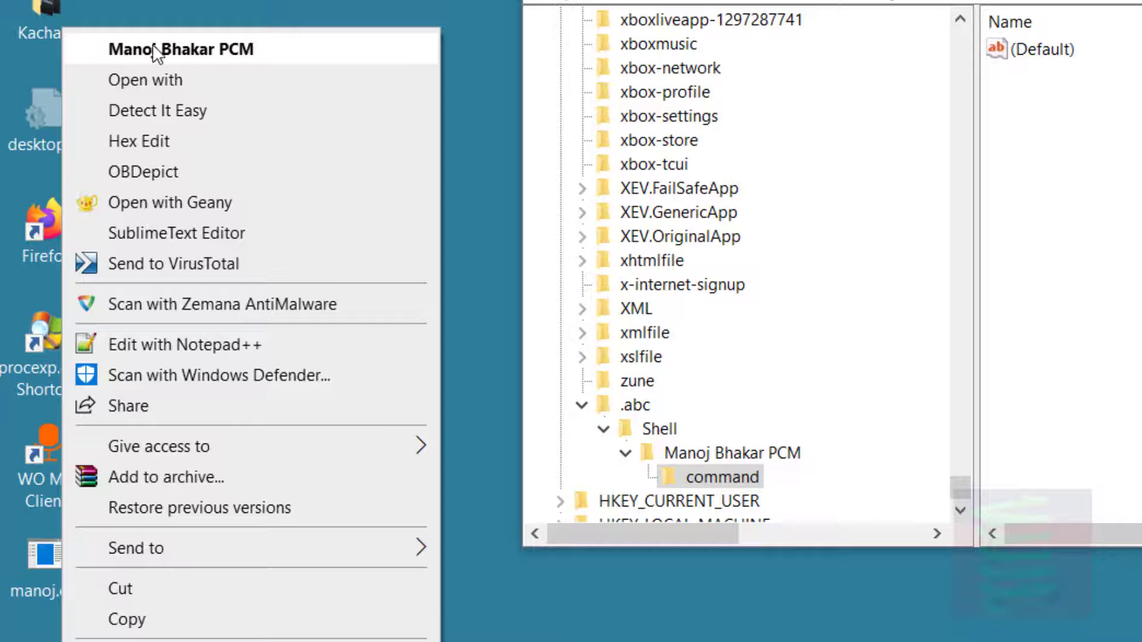
left_click(250, 50)
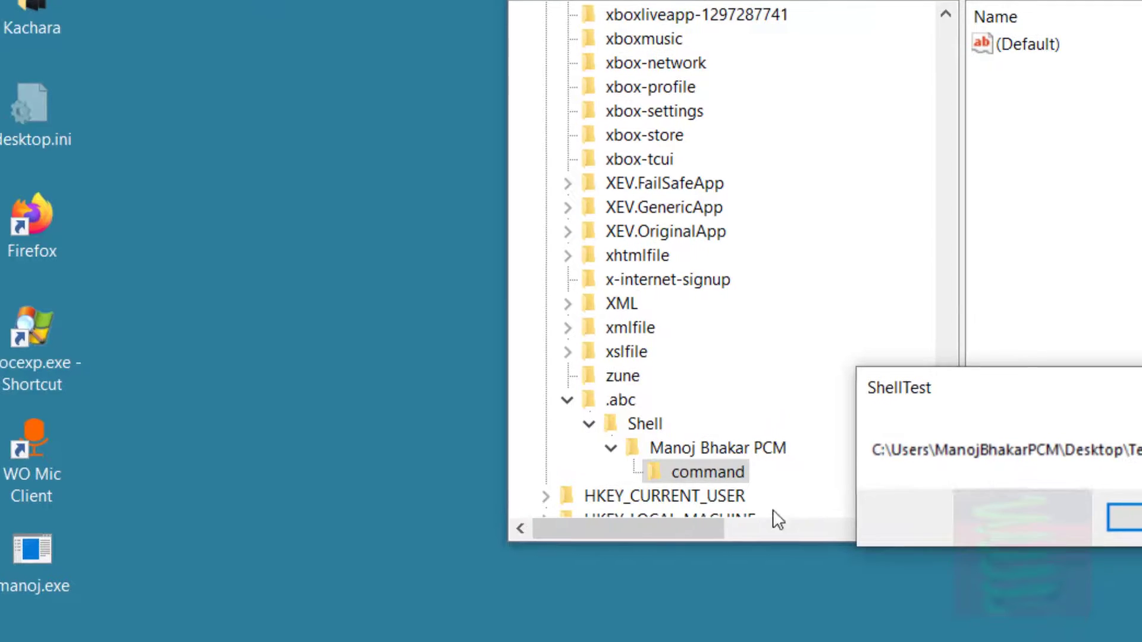
left_click(36, 640)
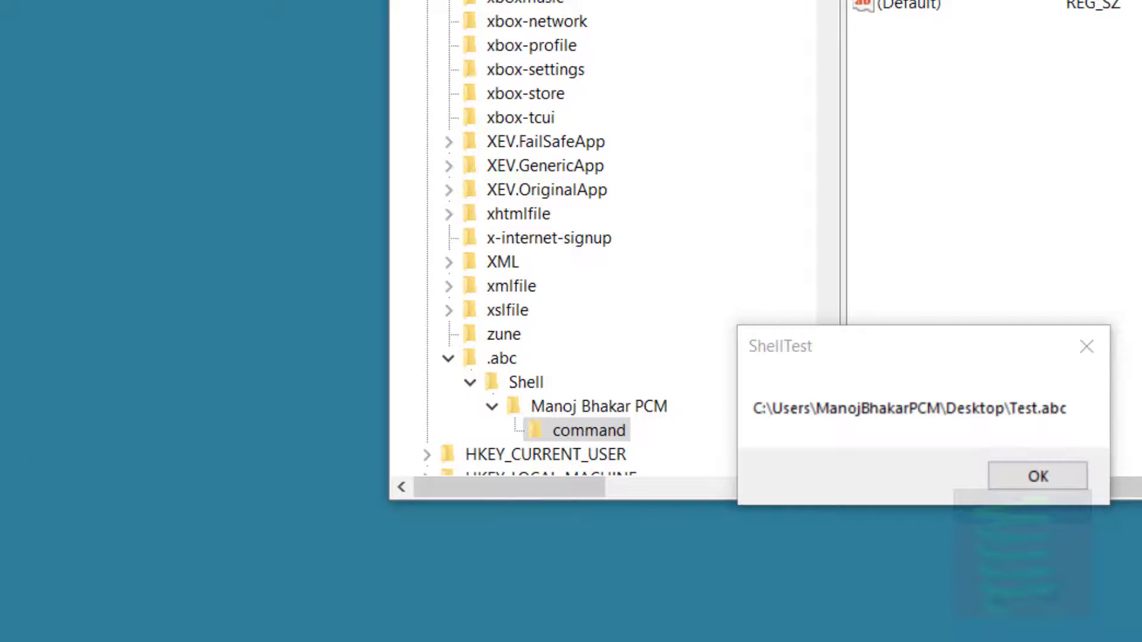
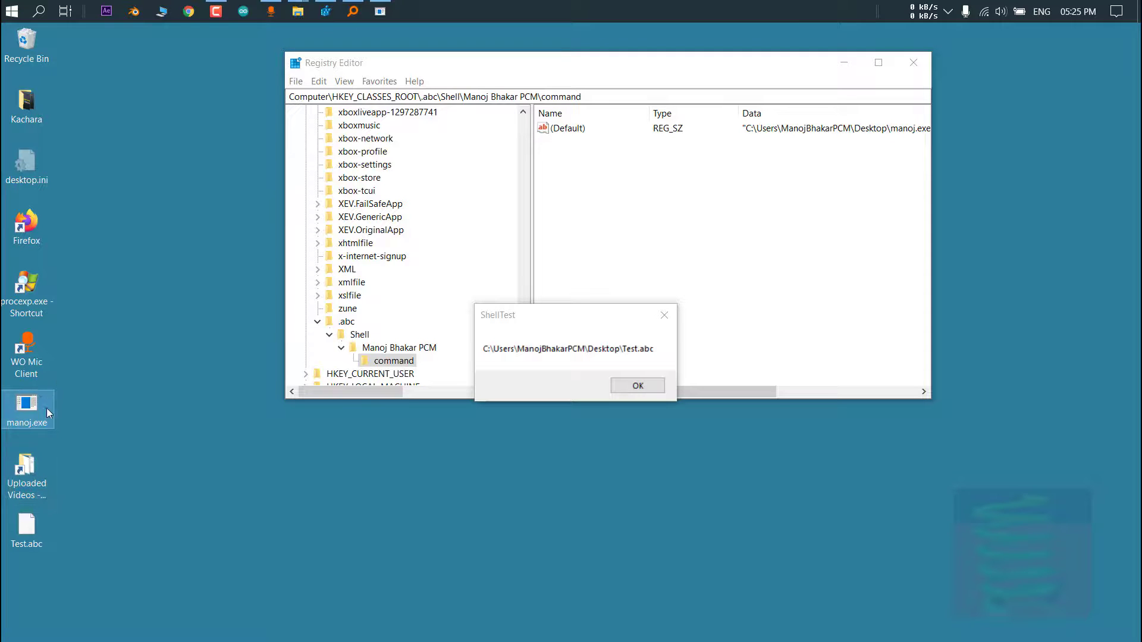
left_click(603, 349)
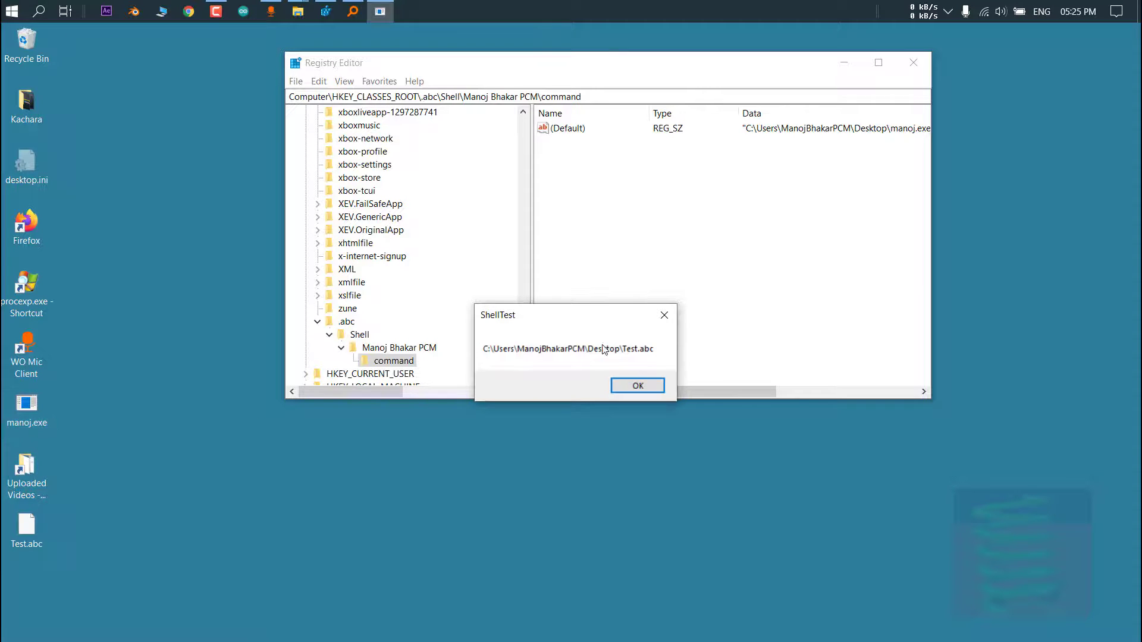
left_click(634, 383)
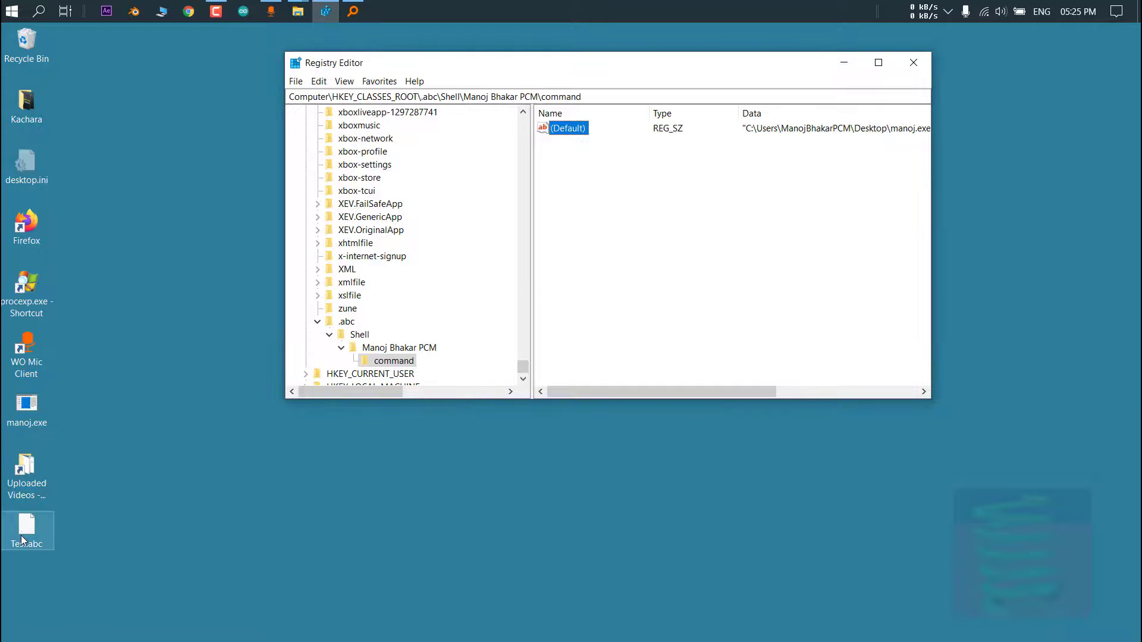
Step: Open Test.abc by dropping the file onto the desktop executable, and dismiss the ShellTest message box
left_click_drag(27, 527, 26, 411)
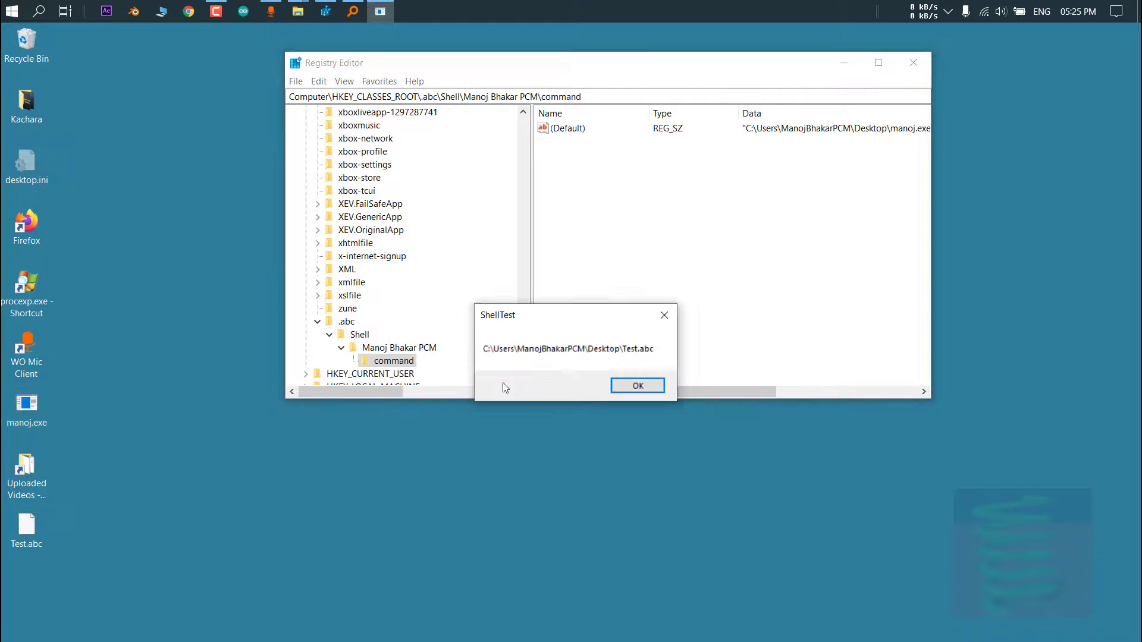
left_click(614, 388)
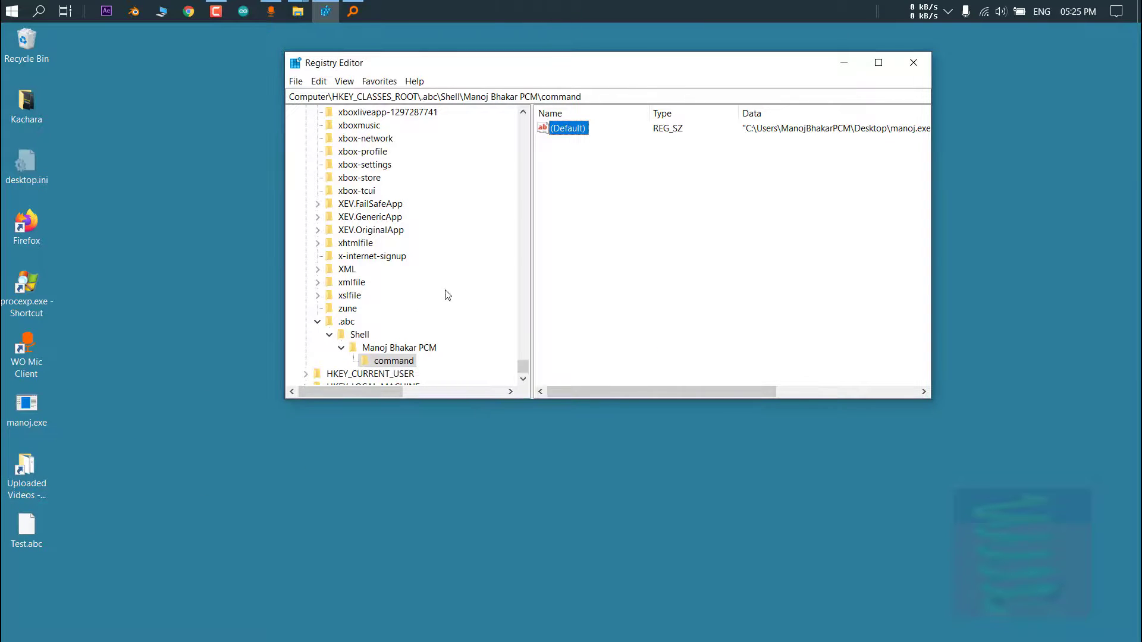
left_click(157, 392)
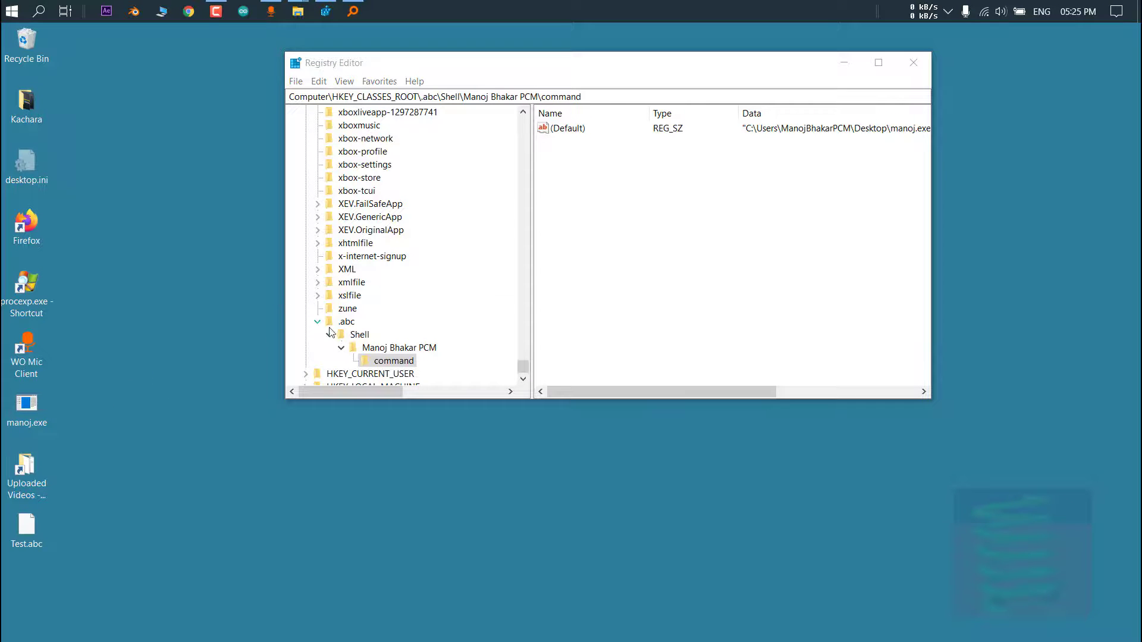
Step: Delete the custom menu entry key and its command subkey from the Shell key under .abc
right_click(348, 323)
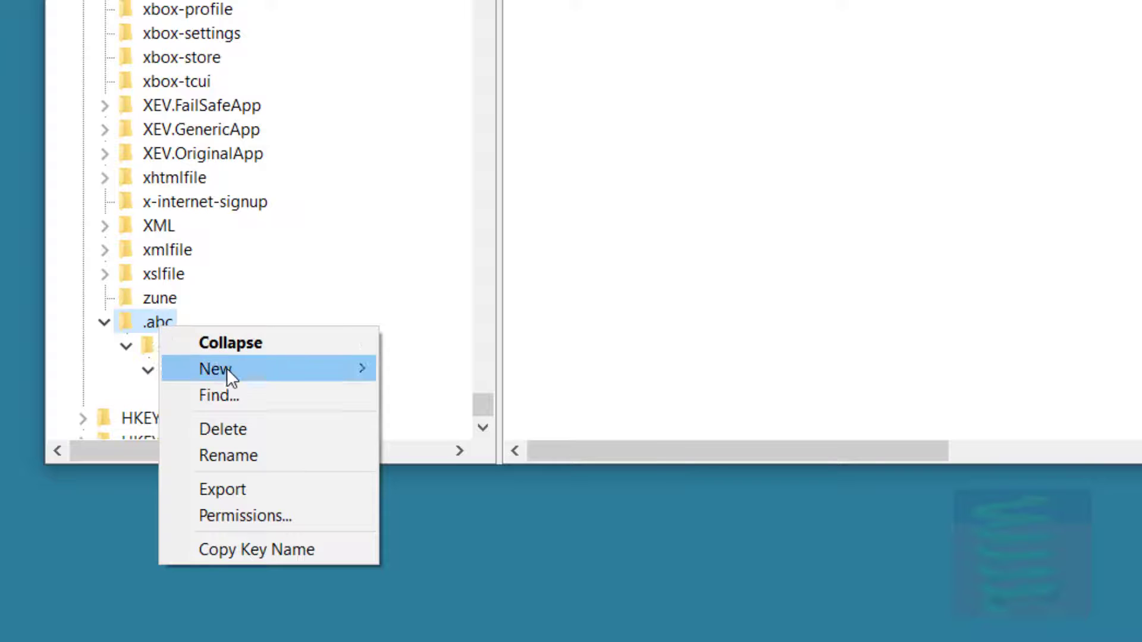
left_click(128, 370)
left_click(217, 364)
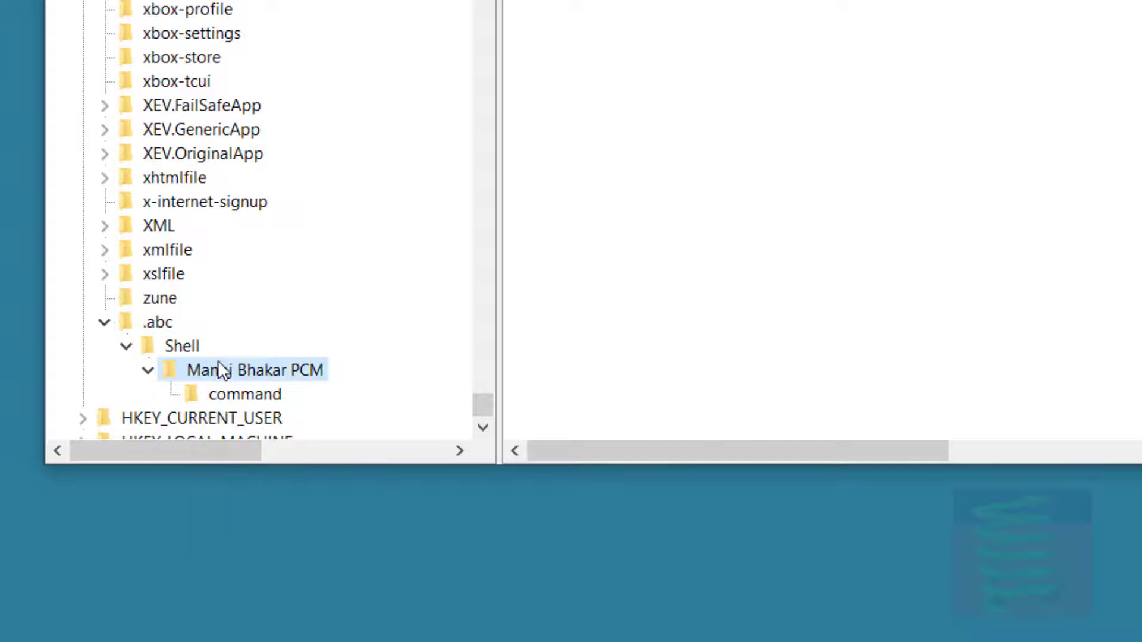
right_click(220, 366)
left_click(293, 466)
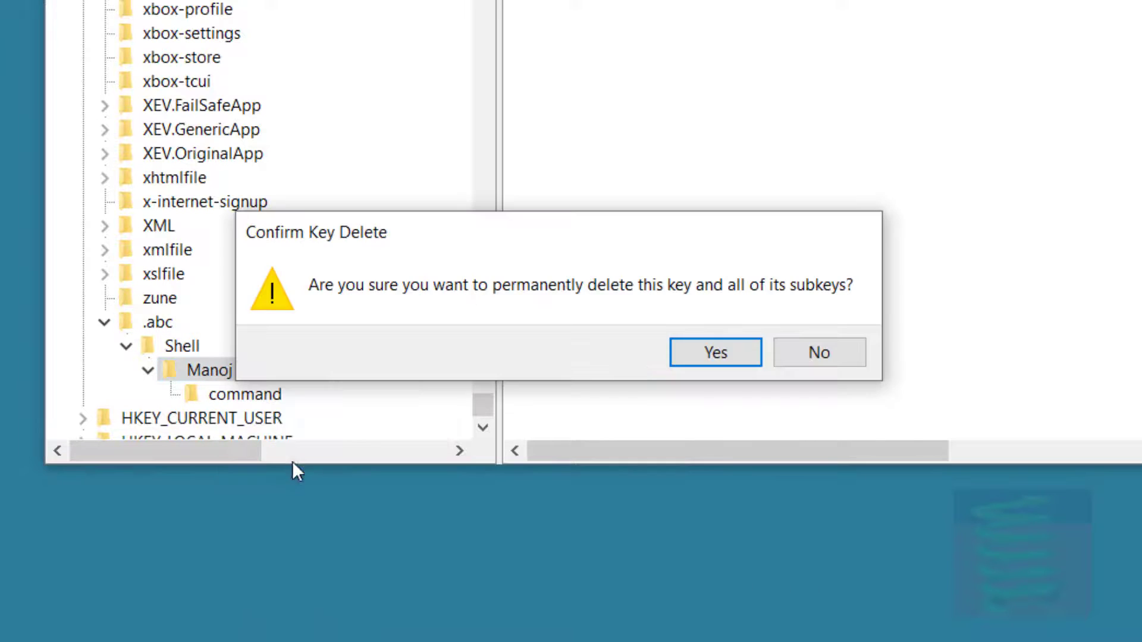
left_click(698, 355)
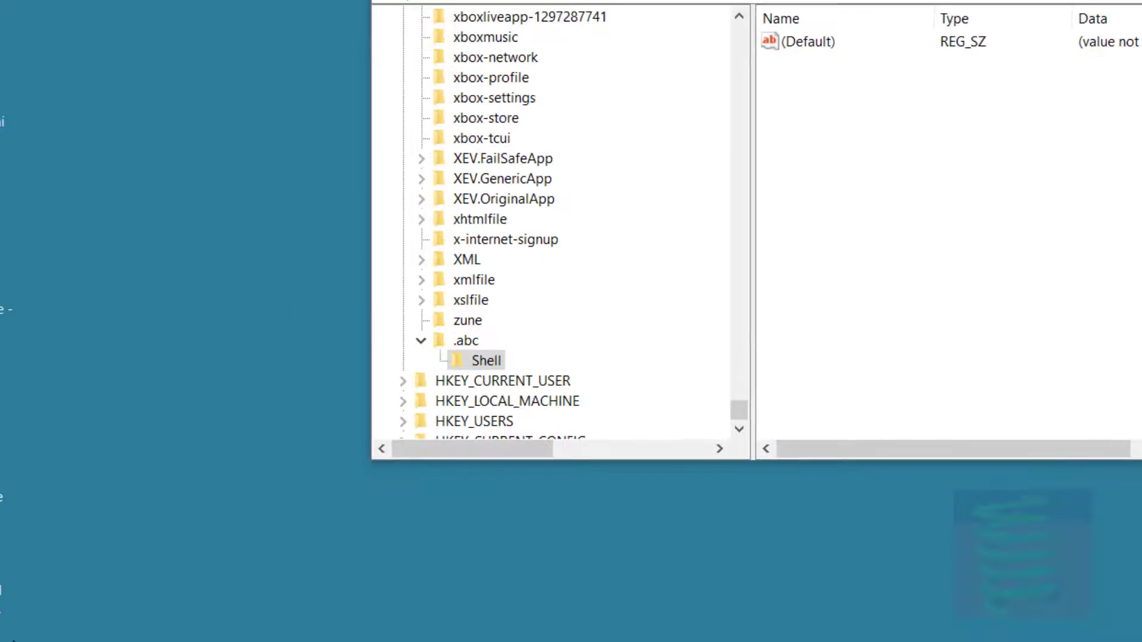
Step: Check the context menu of Test.abc without the custom entry, and point out the Shell key and the desktop executable
right_click(46, 641)
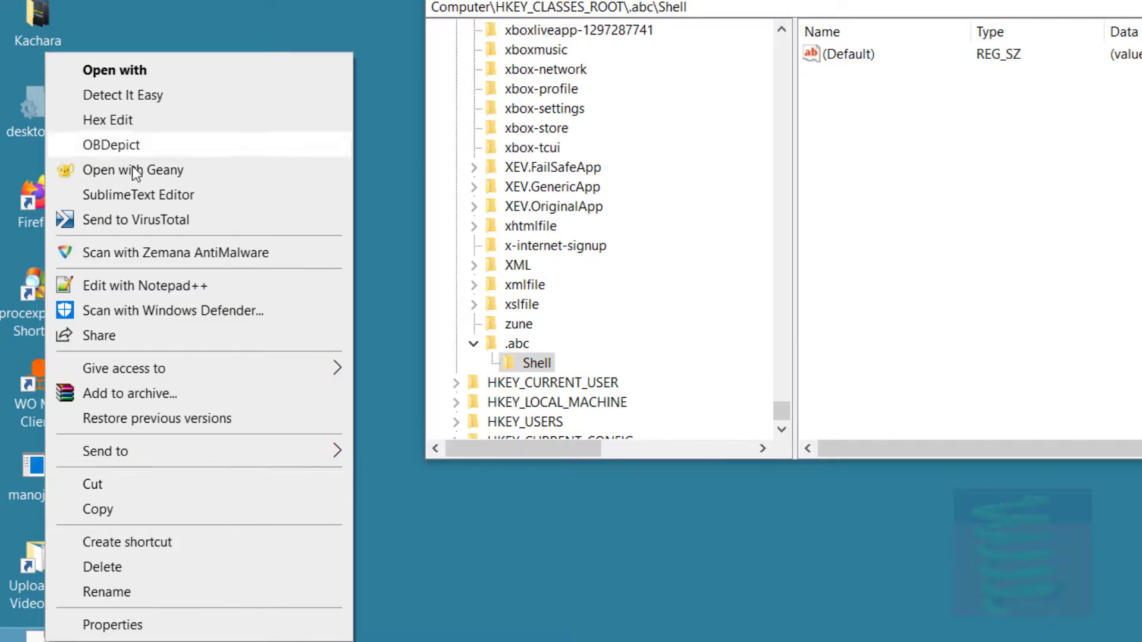
left_click(542, 361)
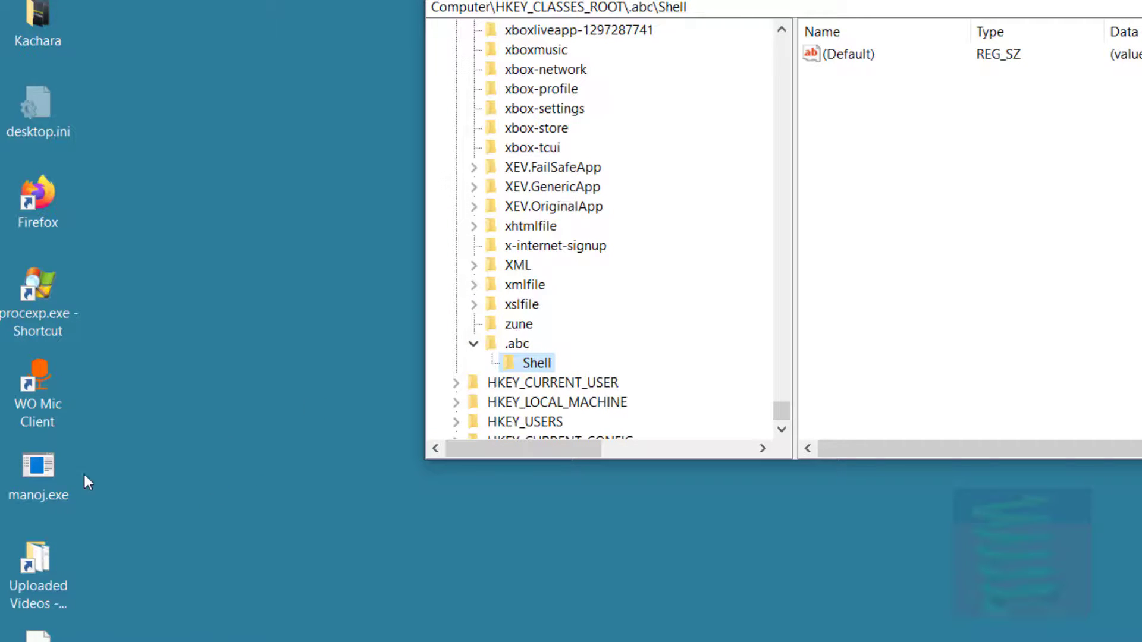
right_click(29, 464)
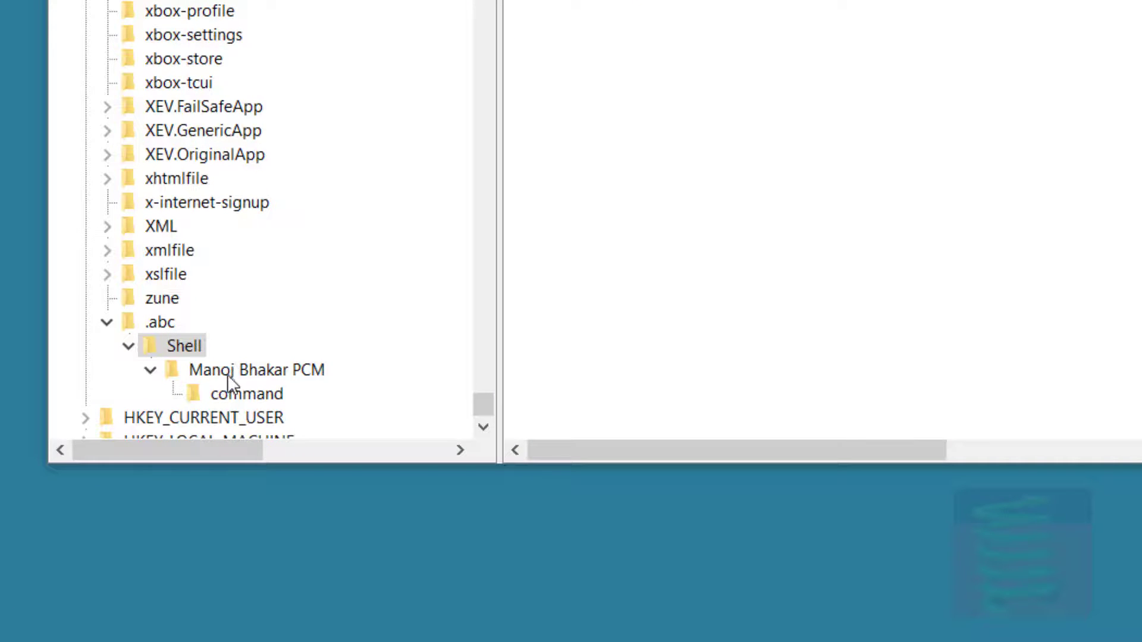
Step: Collapse the custom menu entry and Shell keys under the .abc key, leaving .abc selected
left_click(233, 368)
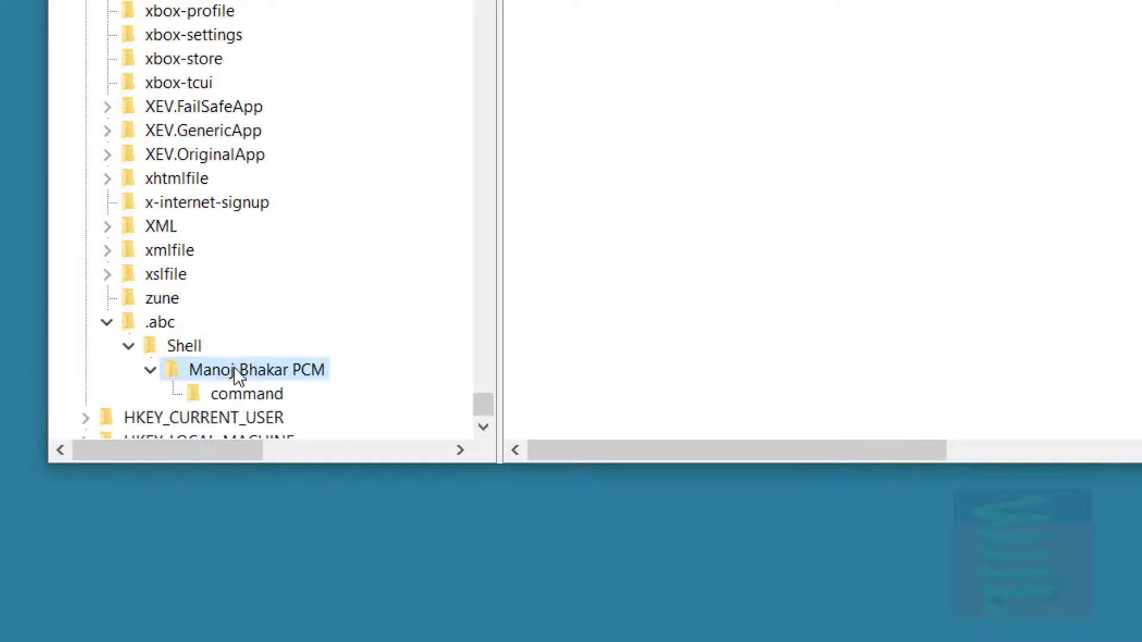
scroll(208, 355, "down", 1)
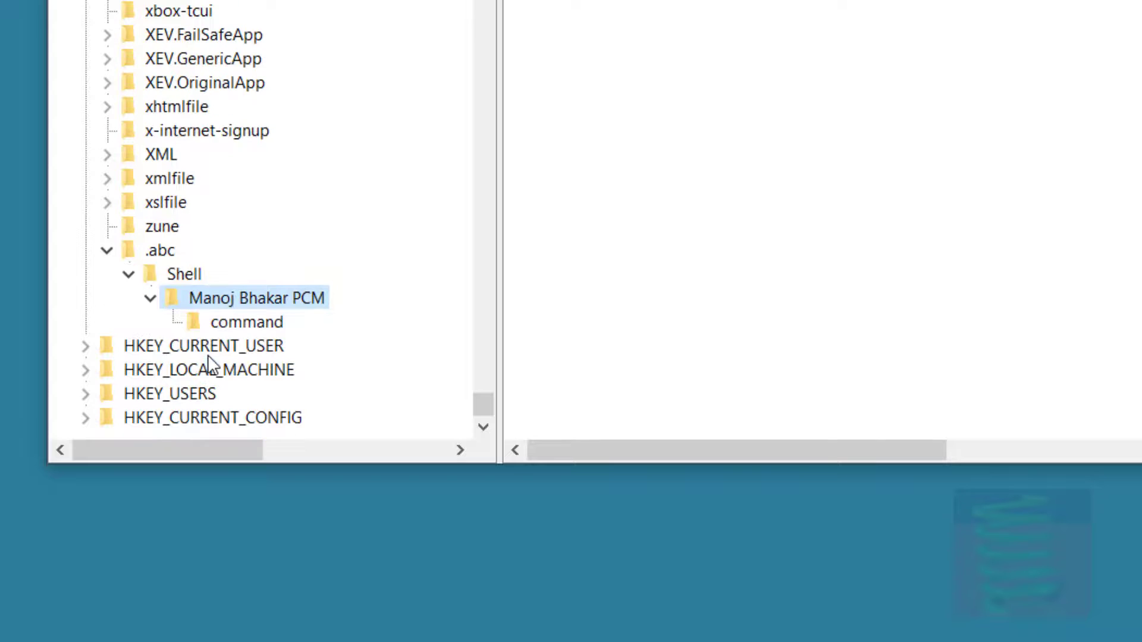
left_click(158, 250)
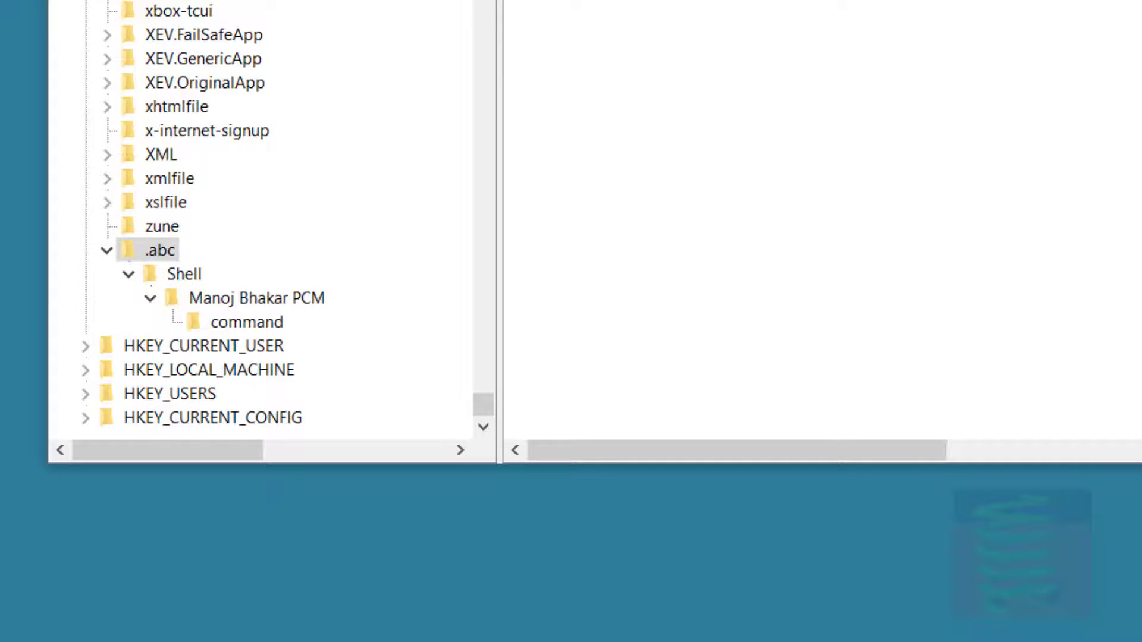
right_click(165, 248)
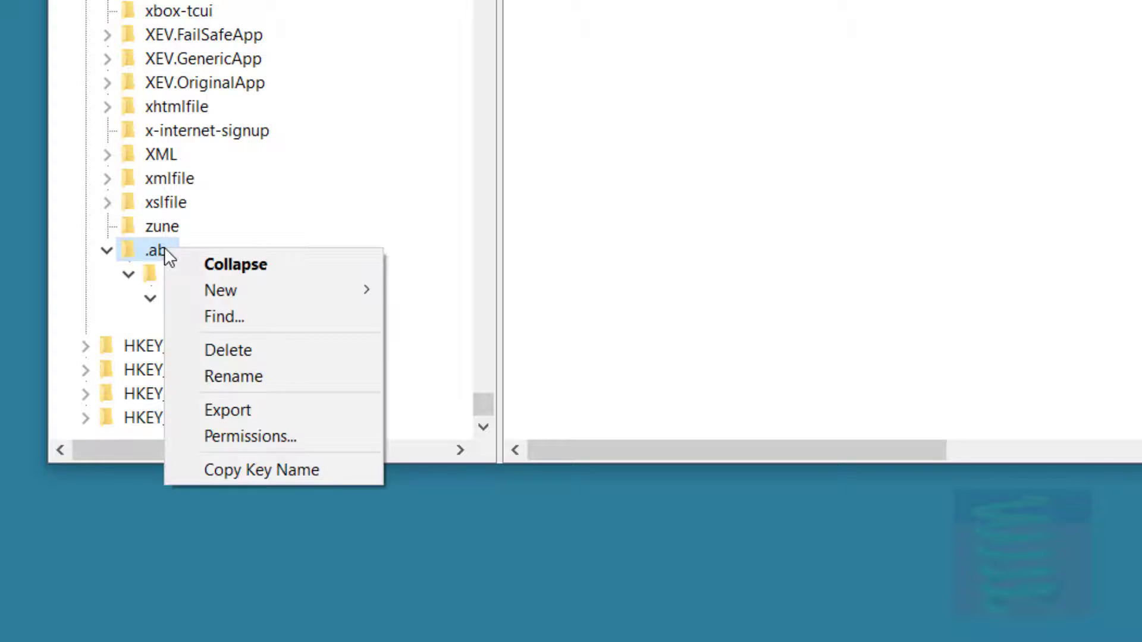
left_click(152, 301)
left_click(152, 300)
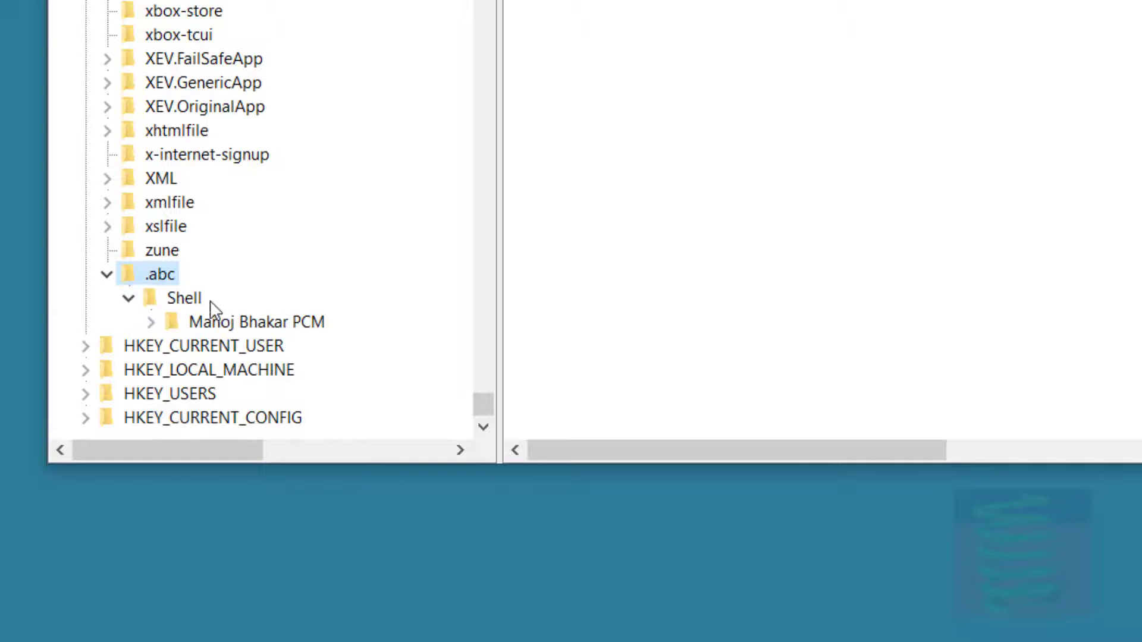
left_click(128, 300)
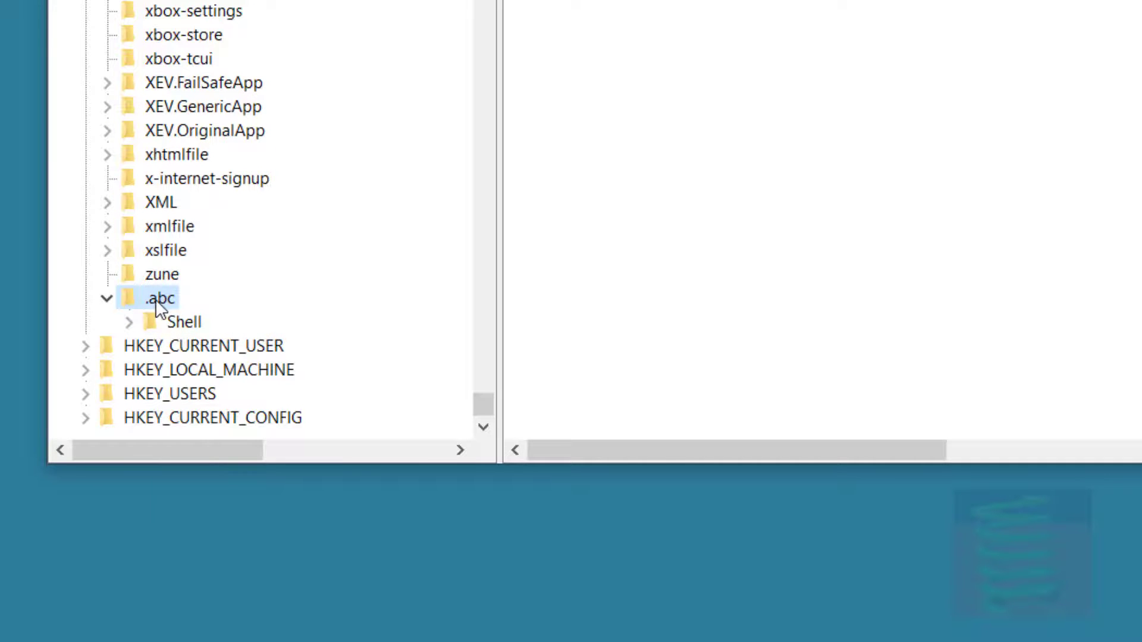
Step: Add a subkey named DefaultIcon under the .abc key
right_click(166, 301)
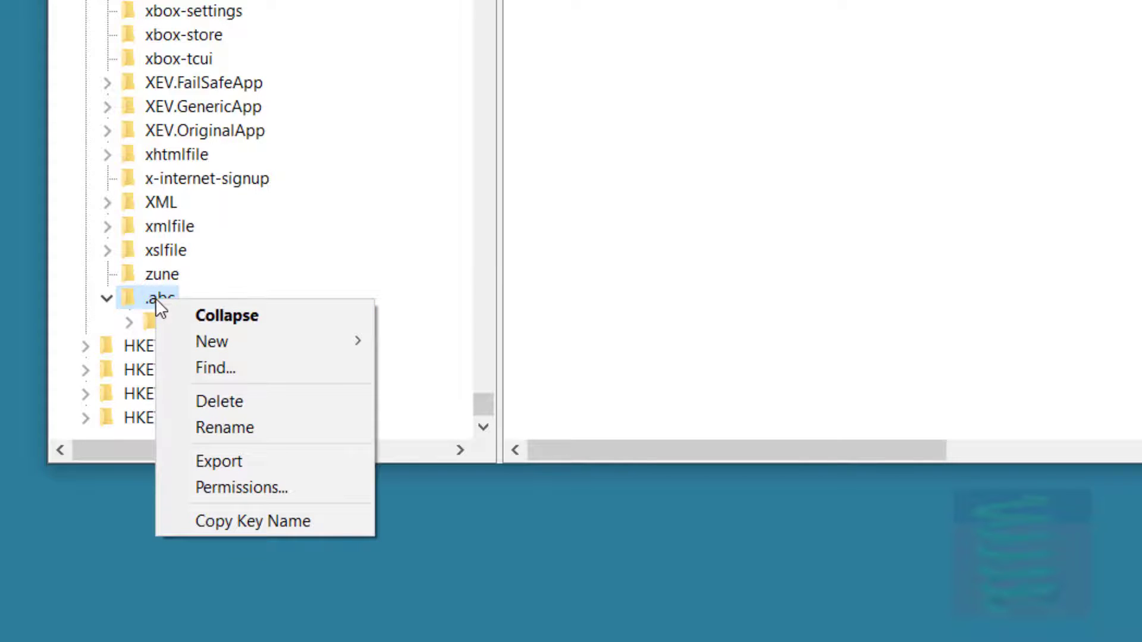
mouse_move(219, 336)
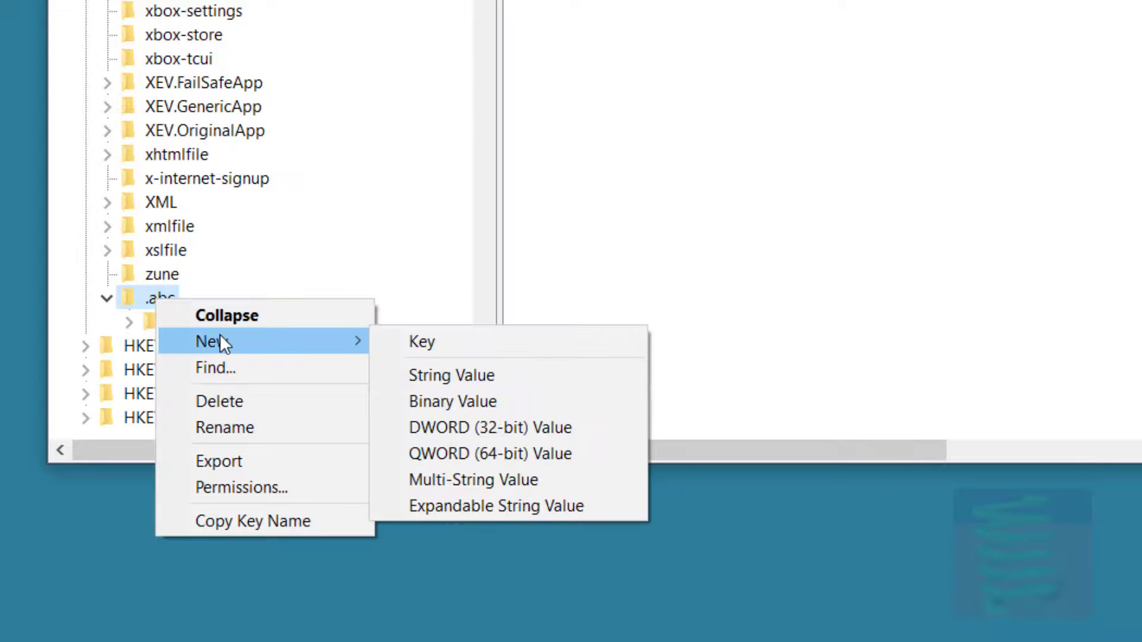
left_click(420, 343)
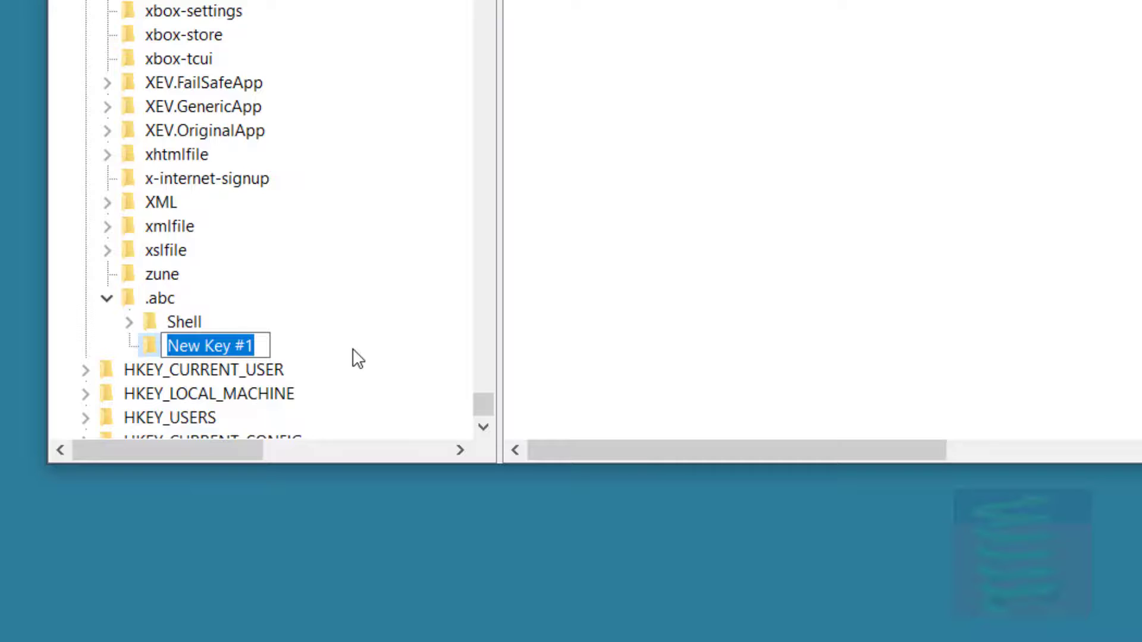
type("Defu")
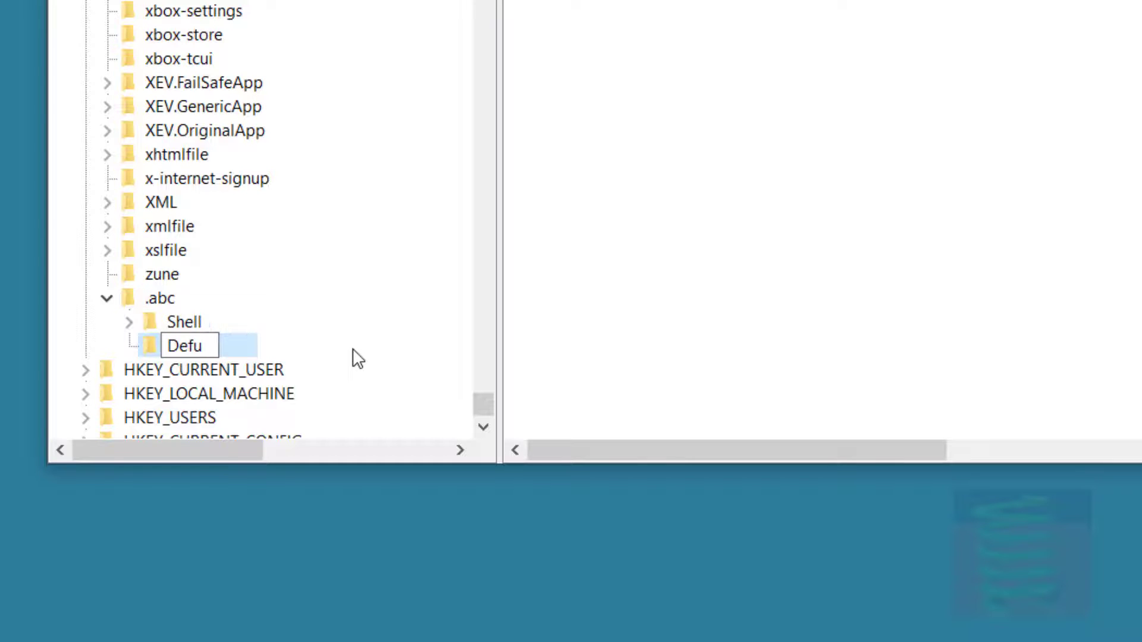
key("BackSpace")
type("ault")
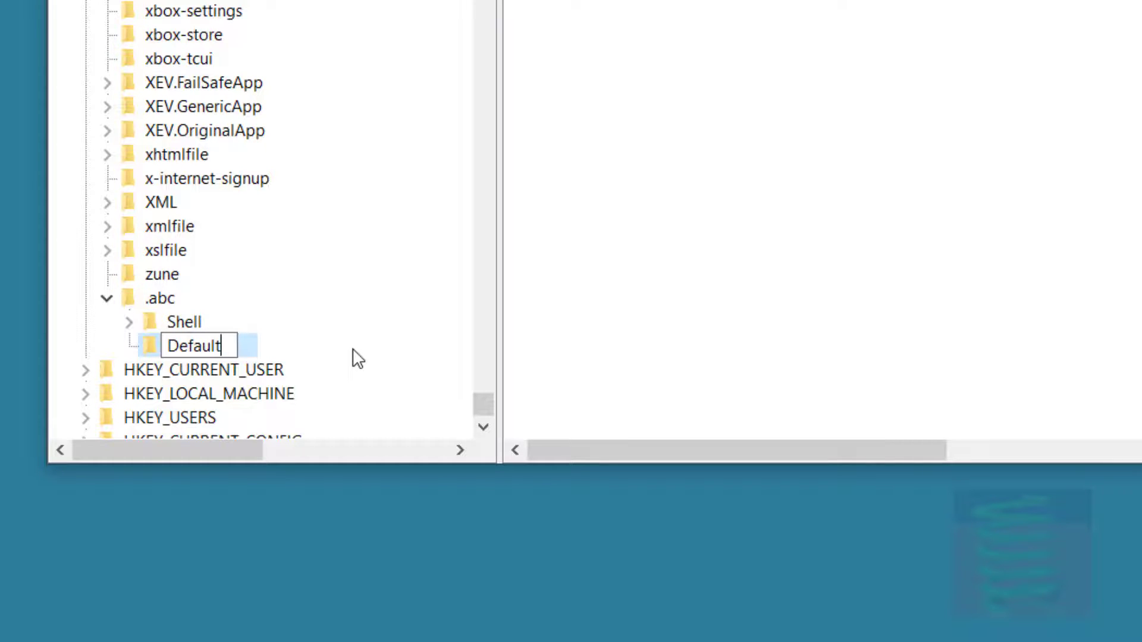
type("Icon")
key("Return")
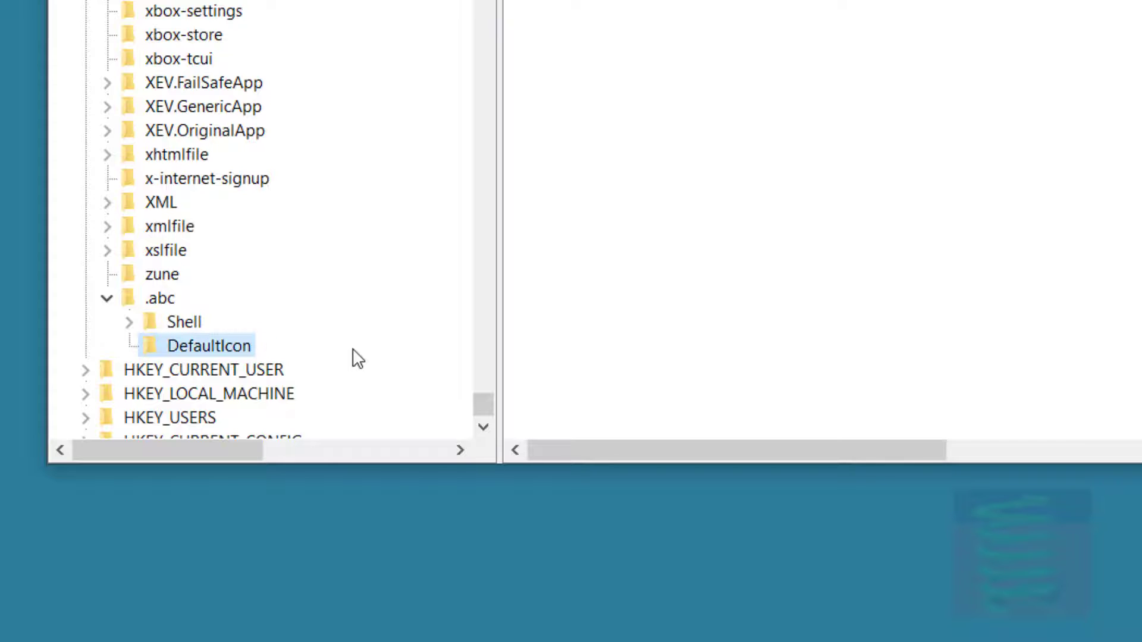
Step: Set the DefaultIcon key's (Default) value to "H:\abc.ico", including the quotation marks
left_click(214, 350)
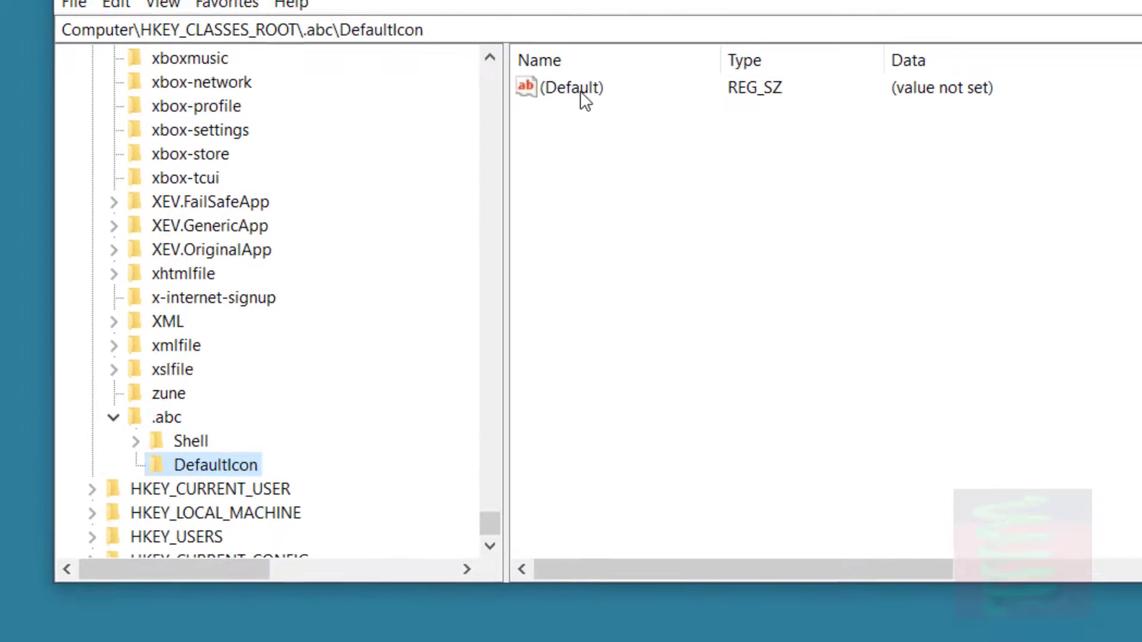
double_click(582, 94)
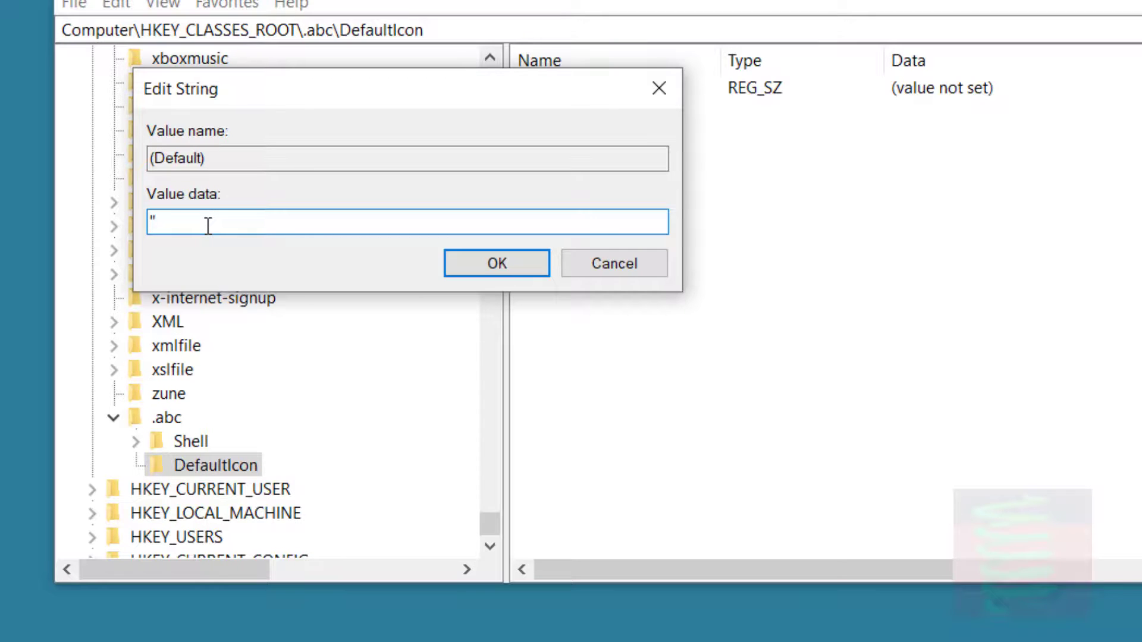
type("\"H")
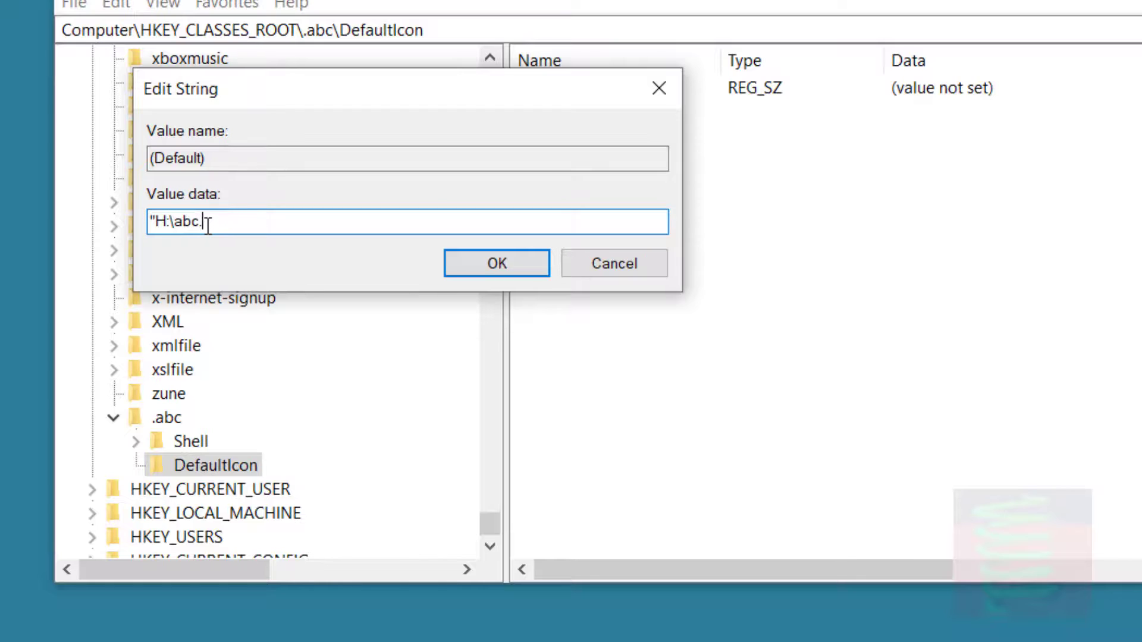
type(":\\abc.ico")
type("\"")
left_click_drag(205, 221, 229, 222)
left_click(235, 223)
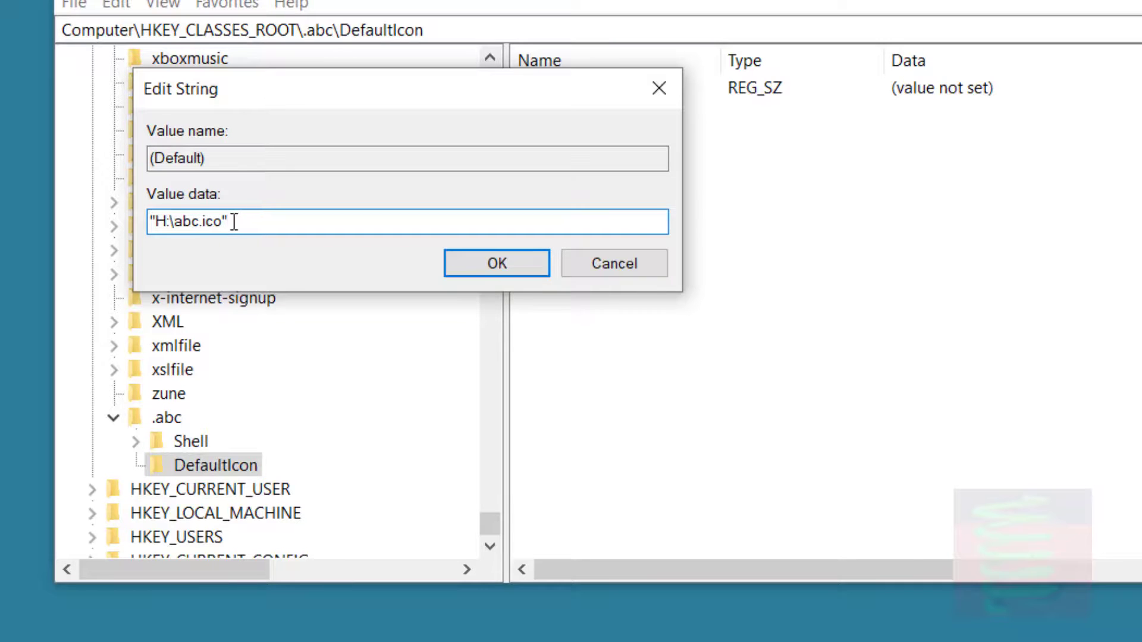
left_click(489, 257)
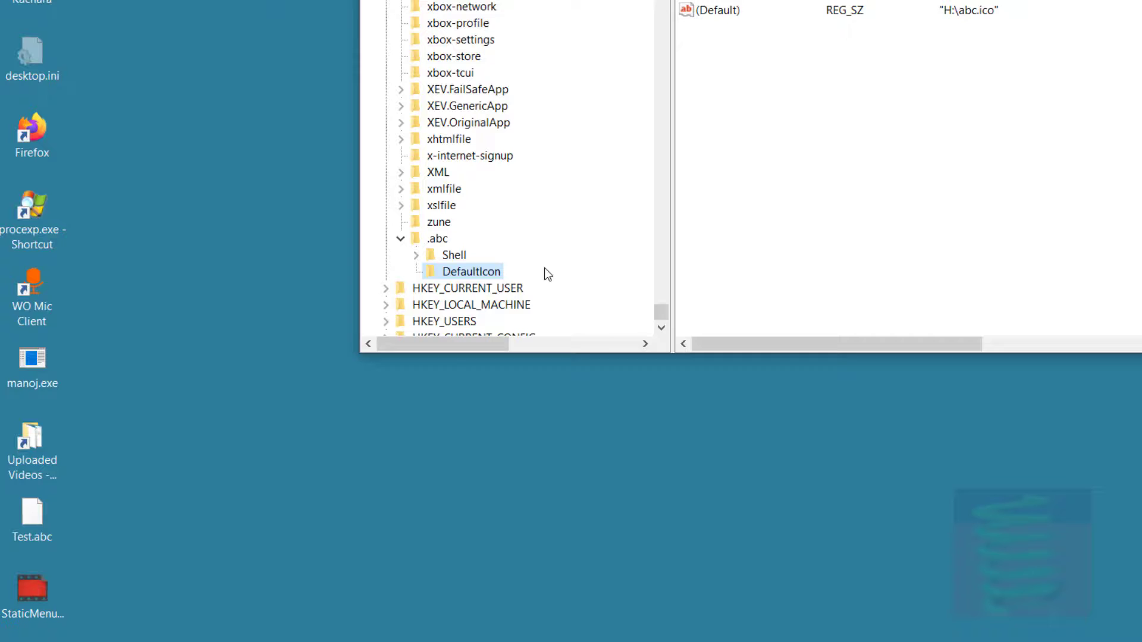
Step: Refresh the desktop and select Test.abc to check its icon
right_click(194, 444)
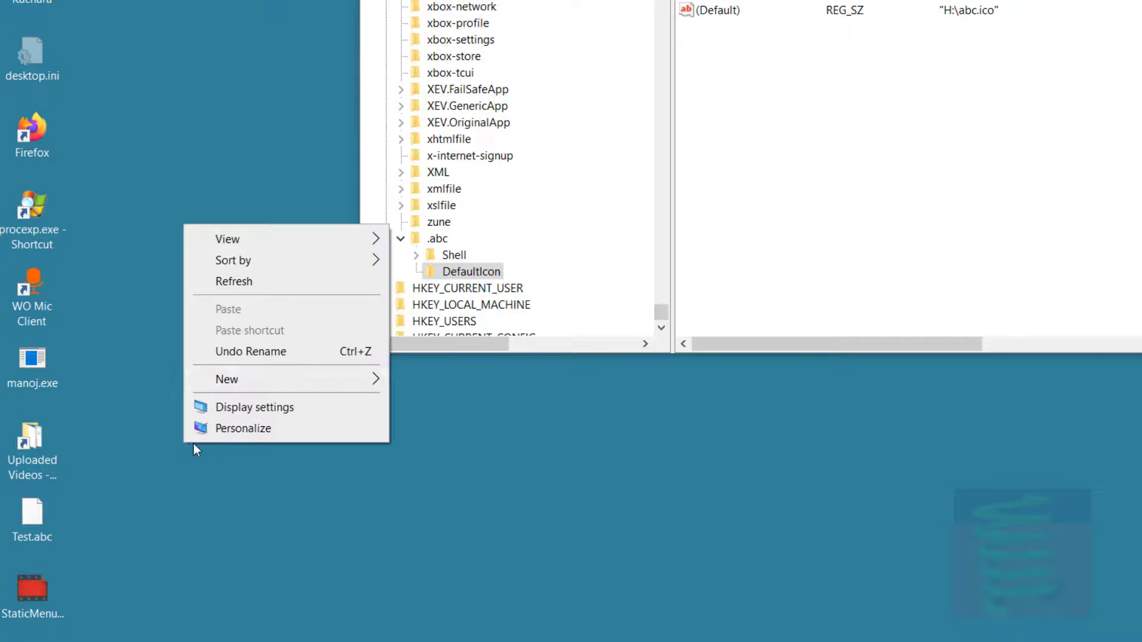
left_click(241, 281)
left_click(33, 519)
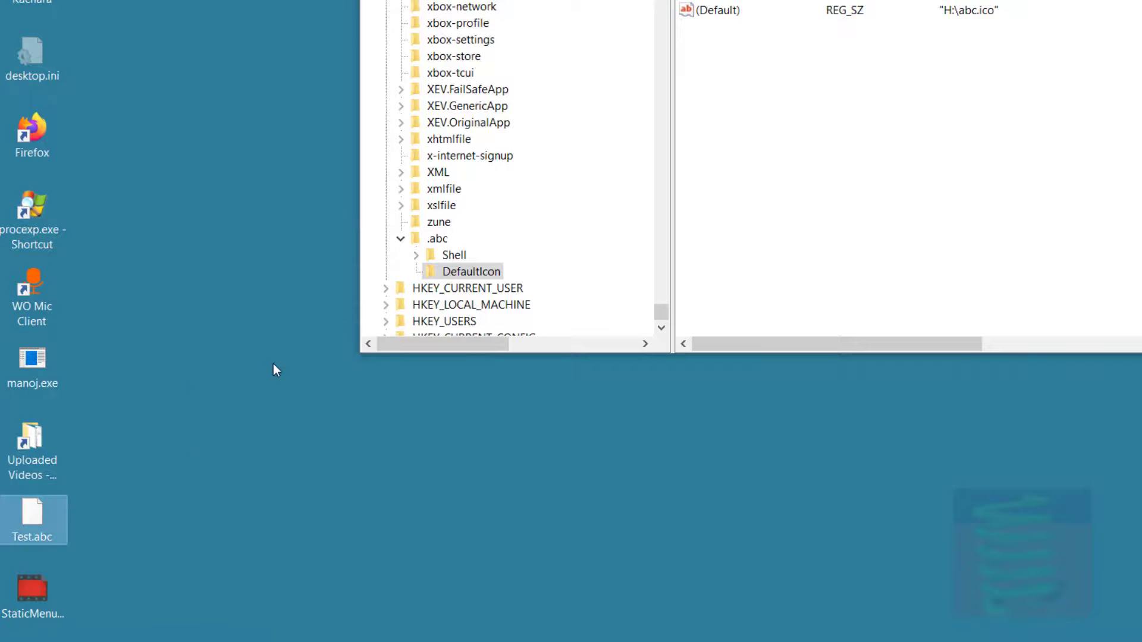
Step: Select Test.abc on the desktop to recheck its icon, and refresh the desktop again
left_click(282, 306)
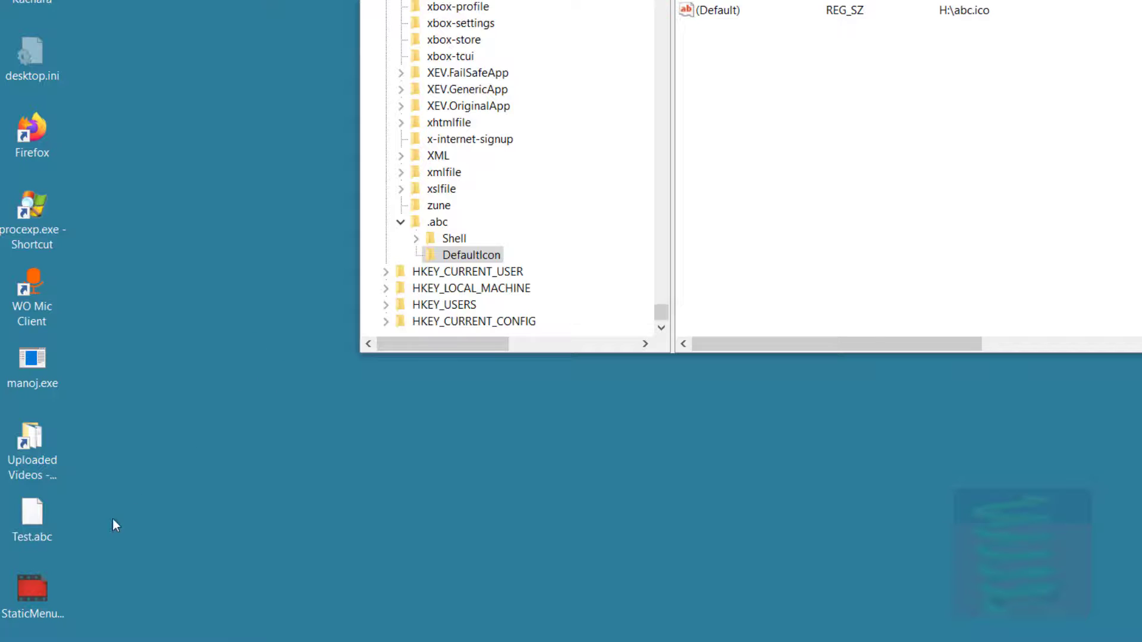
left_click(59, 522)
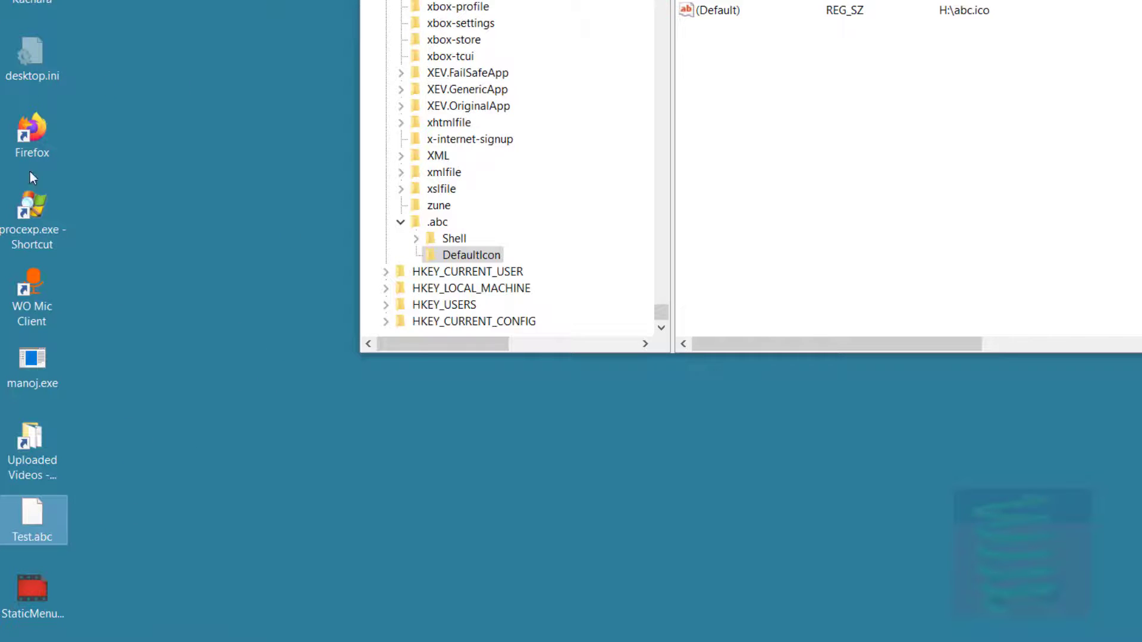
right_click(161, 305)
left_click(207, 361)
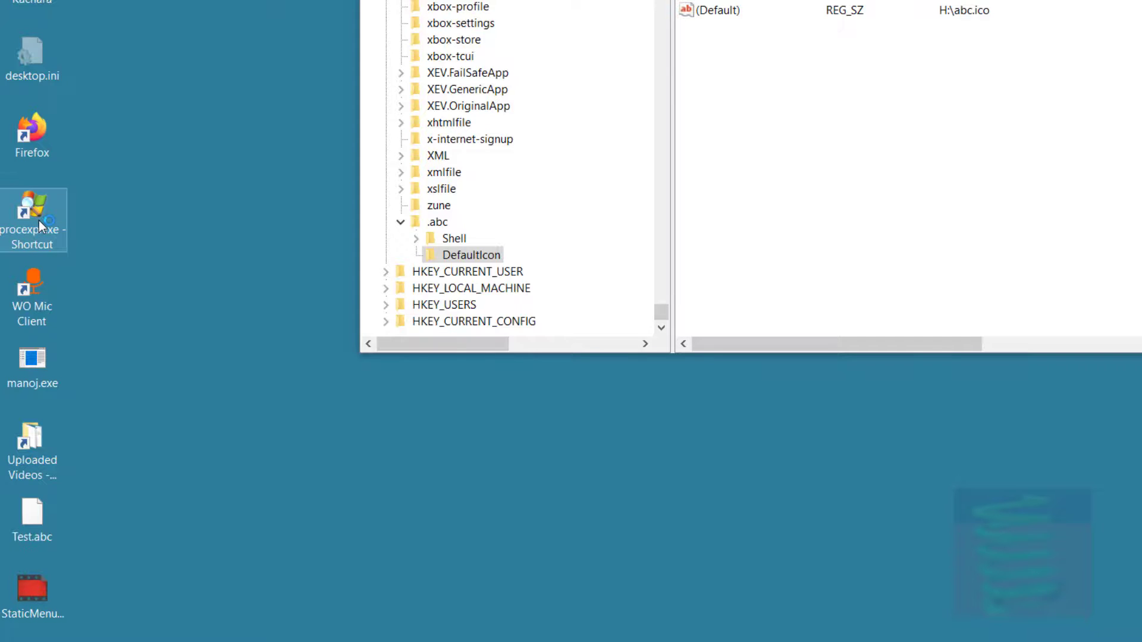
Step: Restart the explorer.exe process in Process Explorer, minimize the window and select Test.abc to check its icon
scroll(744, 232, "down", 20)
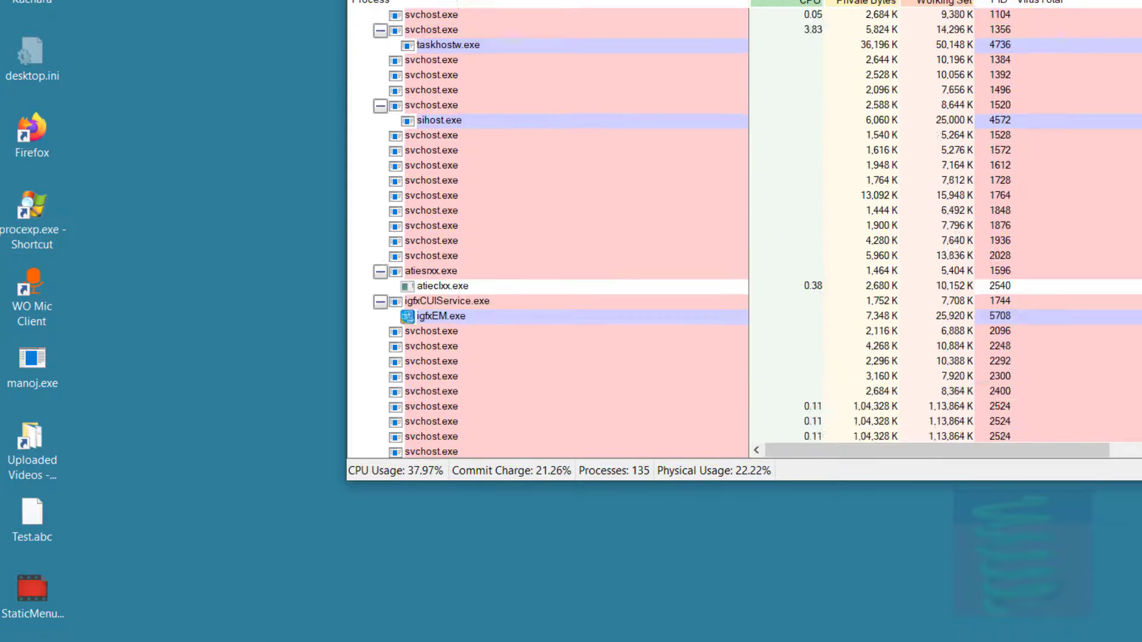
scroll(744, 220, "down", 1)
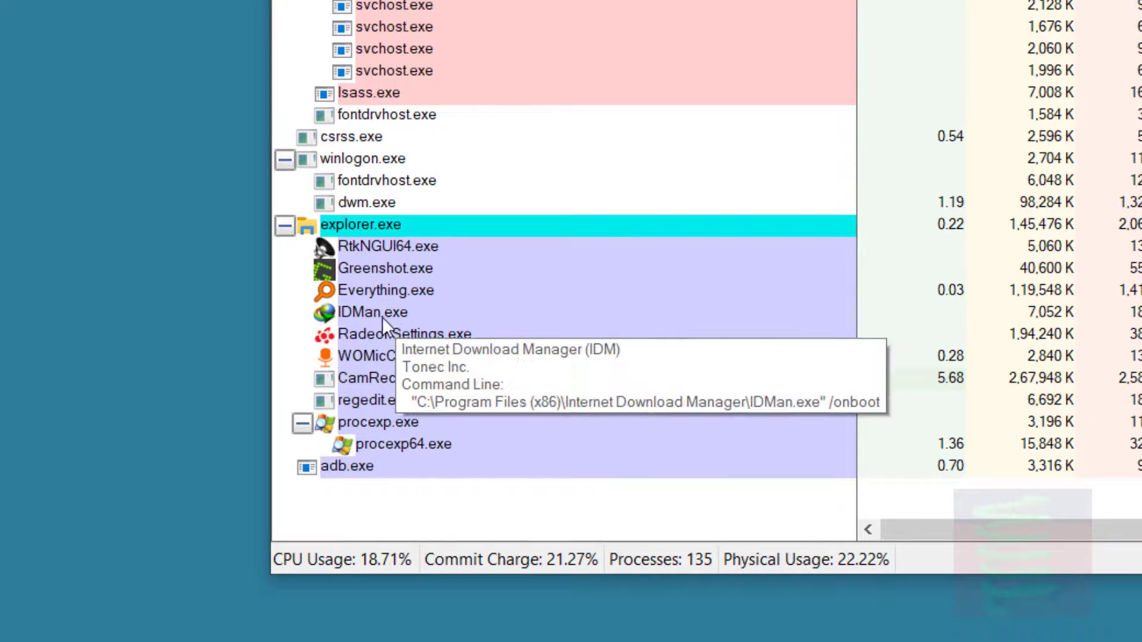
left_click(359, 231)
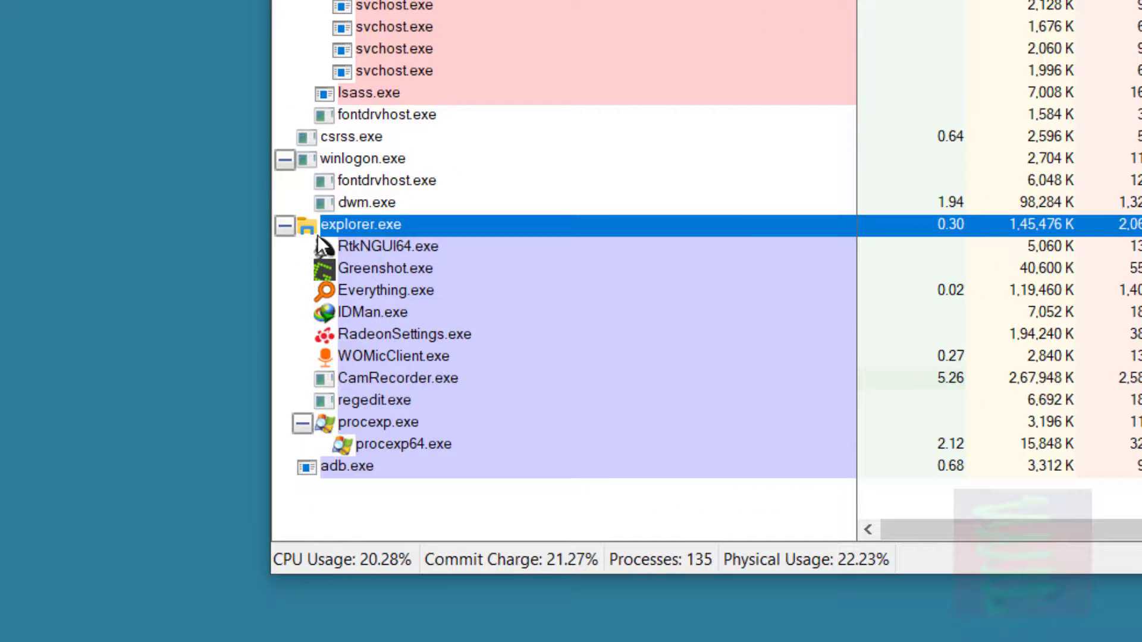
right_click(362, 224)
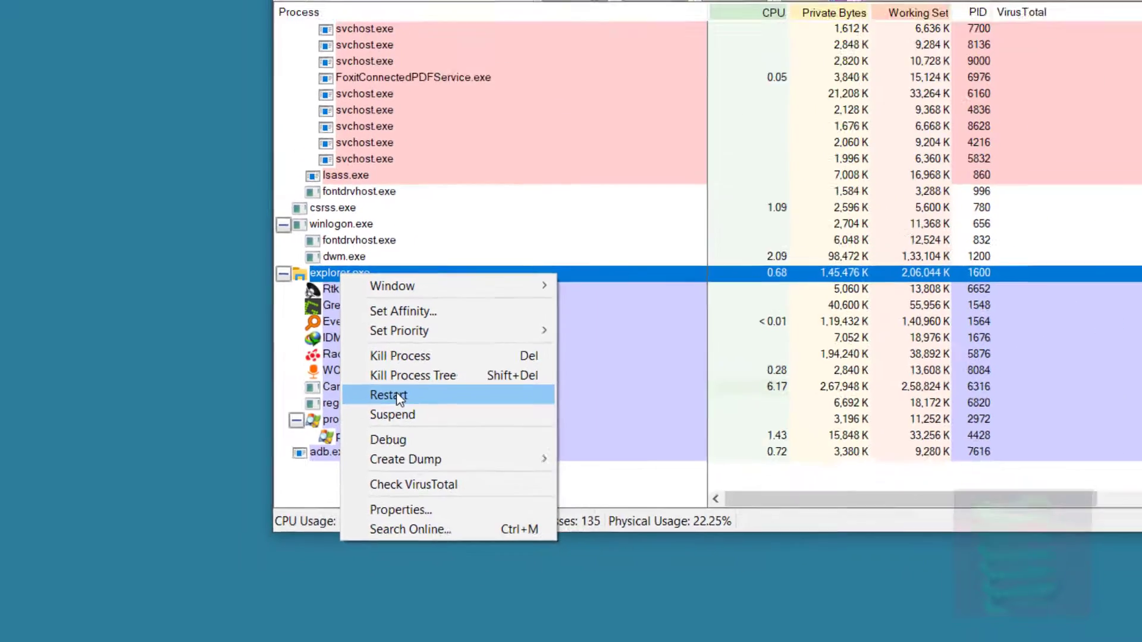
left_click(392, 395)
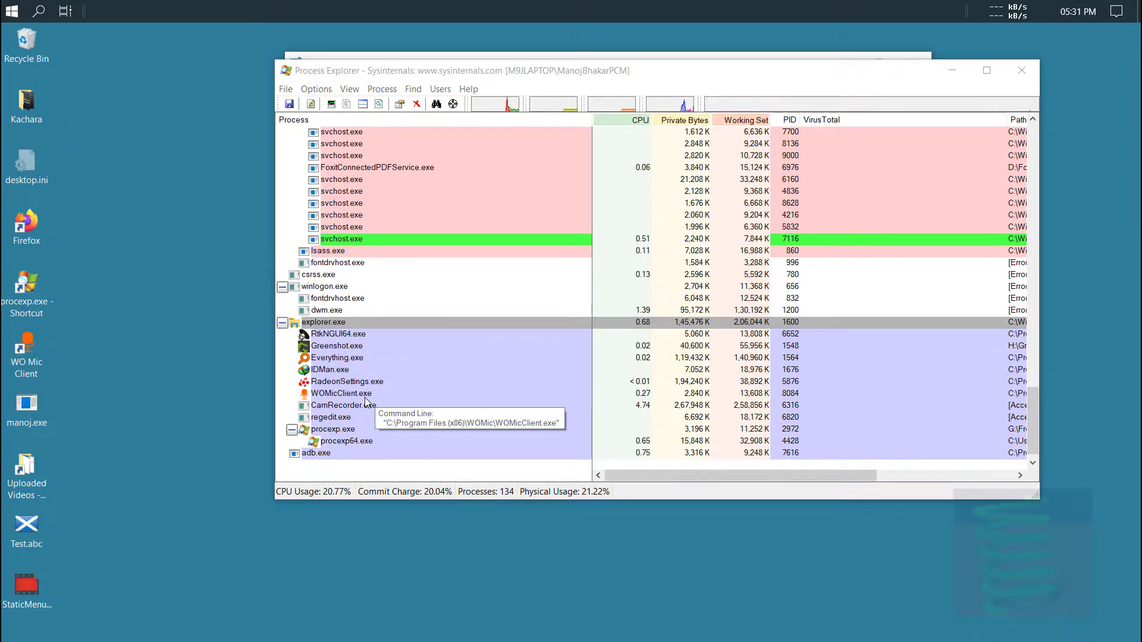
scroll(316, 418, "down", 1)
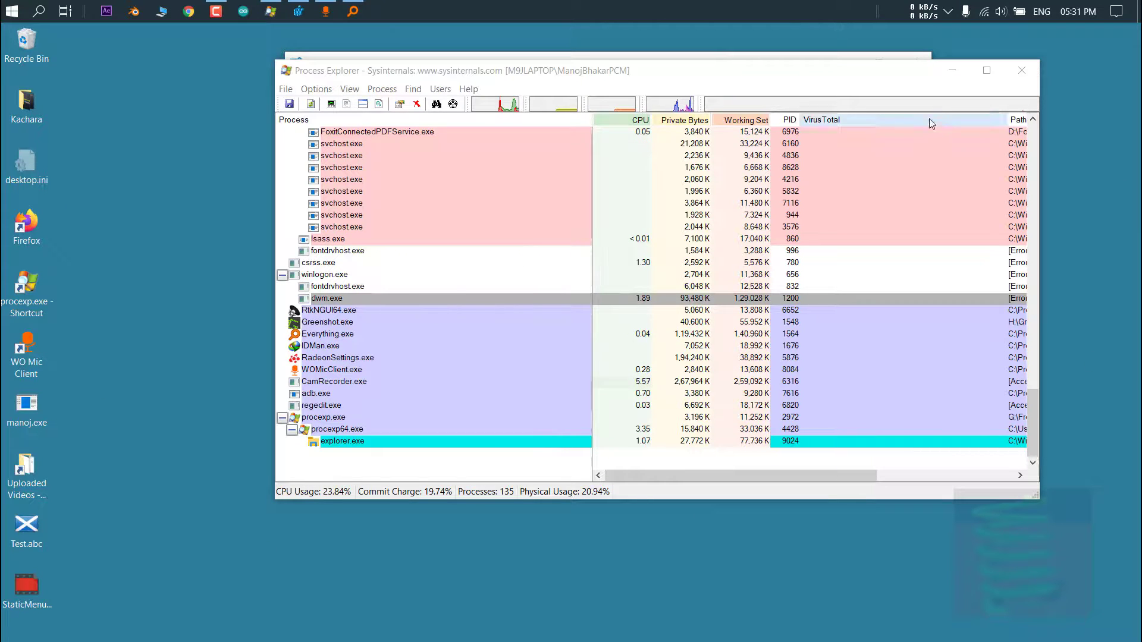
left_click(953, 70)
left_click(142, 495)
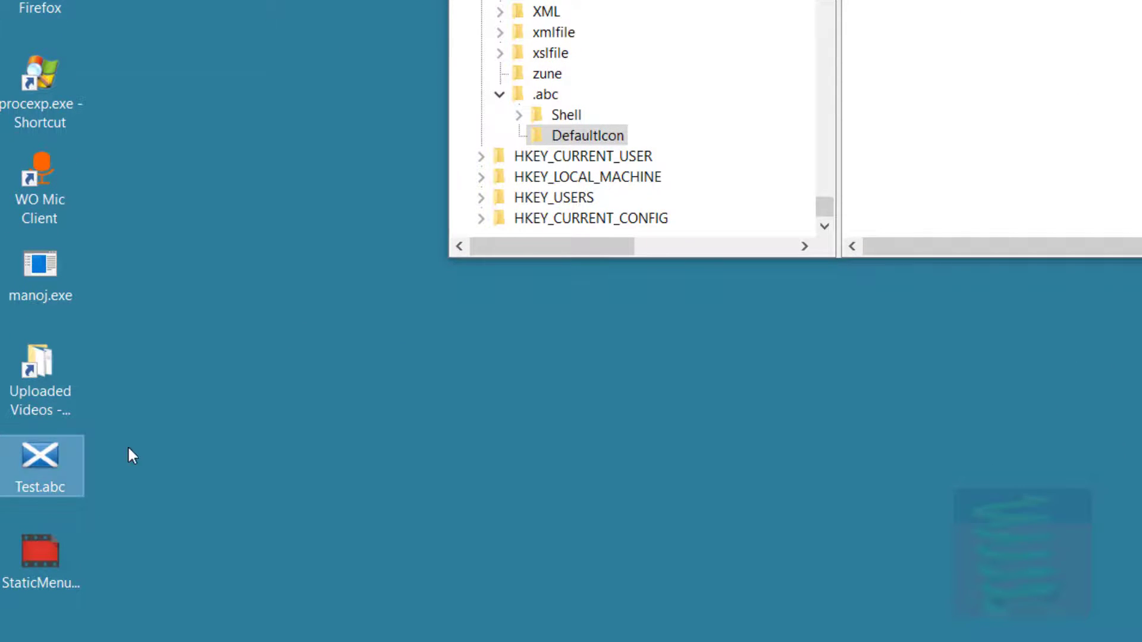
Step: Delete the .abc key with all its subkeys from HKEY_CLASSES_ROOT
right_click(546, 96)
mouse_move(574, 142)
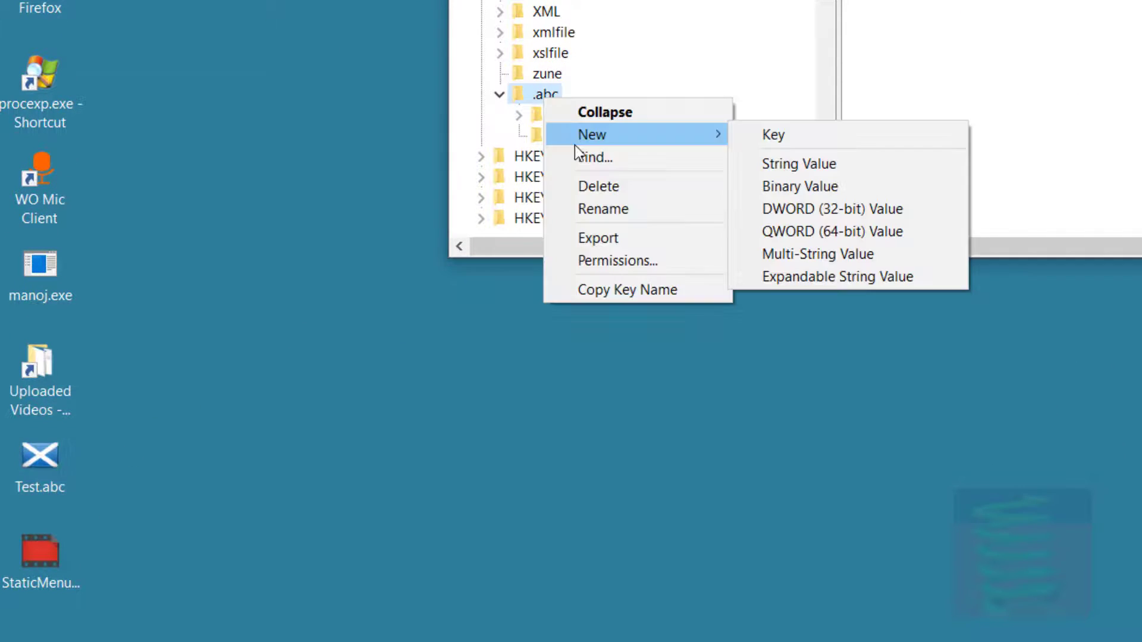
left_click(594, 189)
left_click(1022, 161)
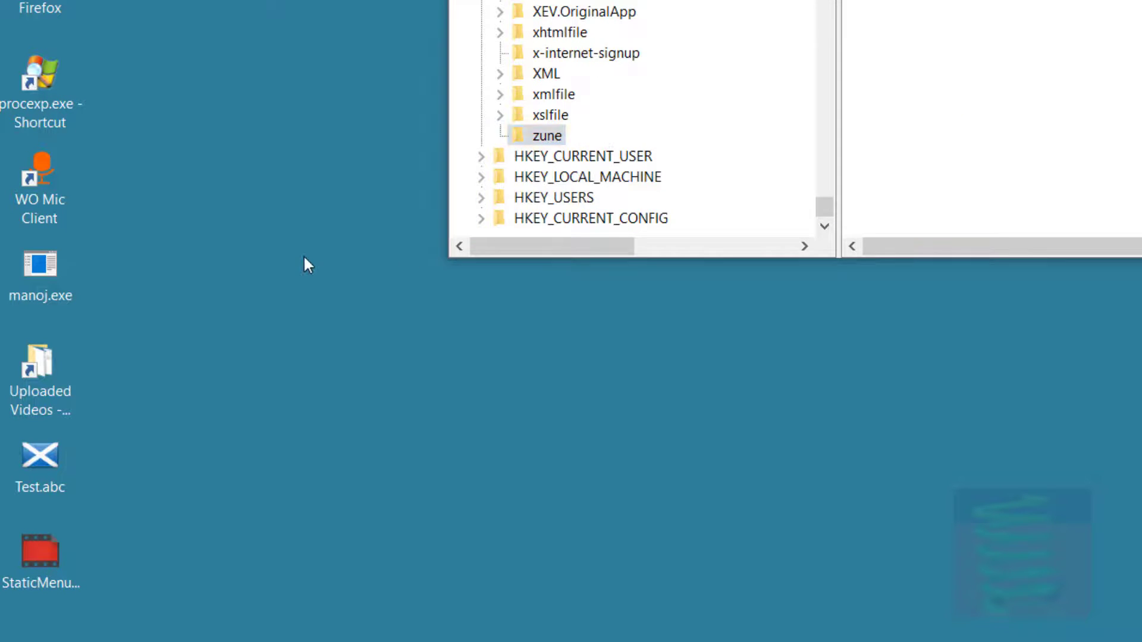
Step: Refresh the desktop and examine the context menu and icon of Test.abc with the .abc key deleted
right_click(269, 188)
left_click(333, 262)
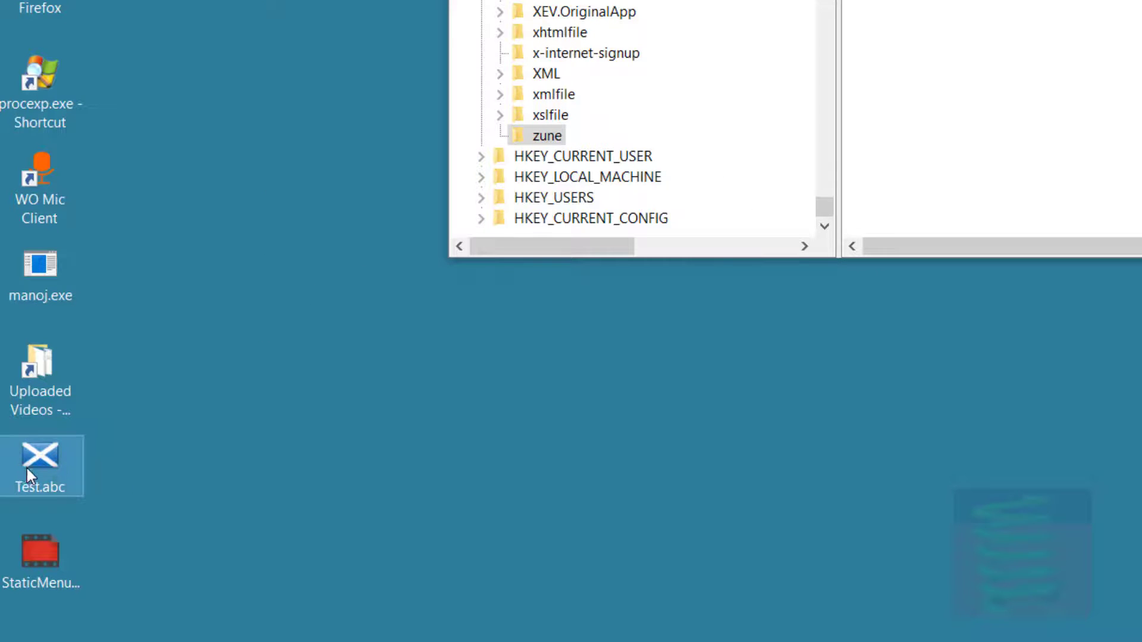
right_click(59, 461)
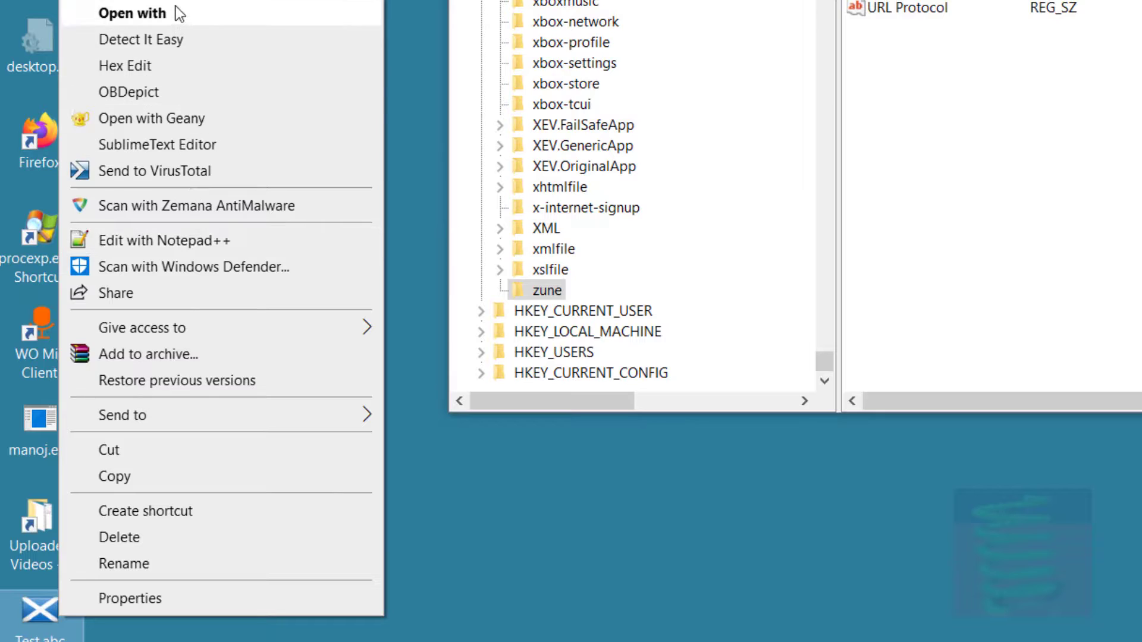
left_click(72, 628)
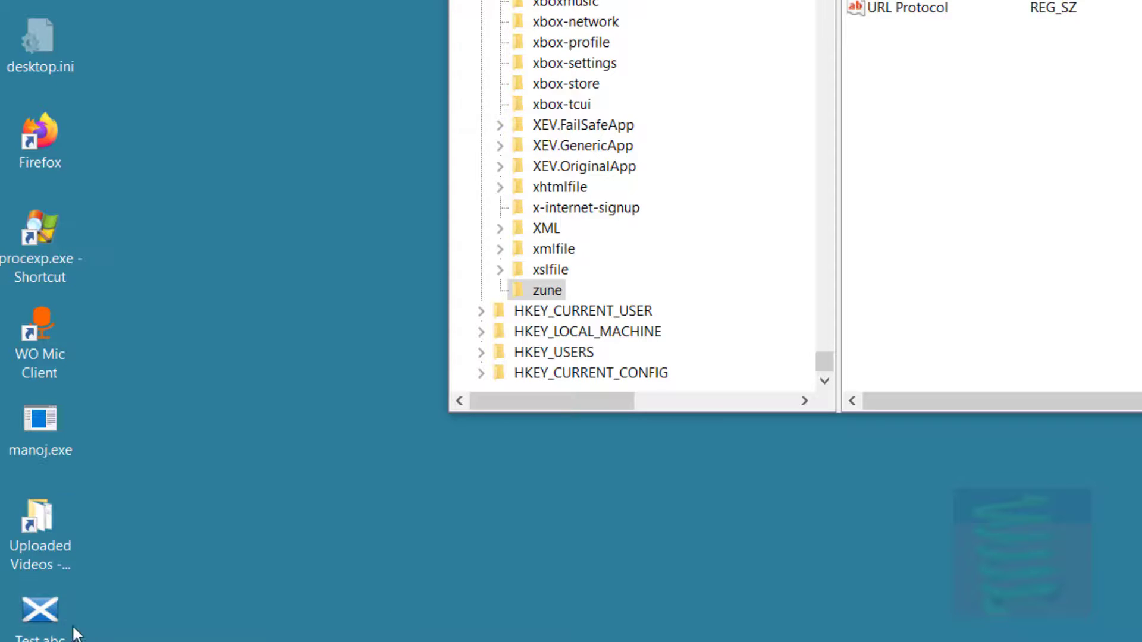
left_click(42, 629)
left_click(145, 623)
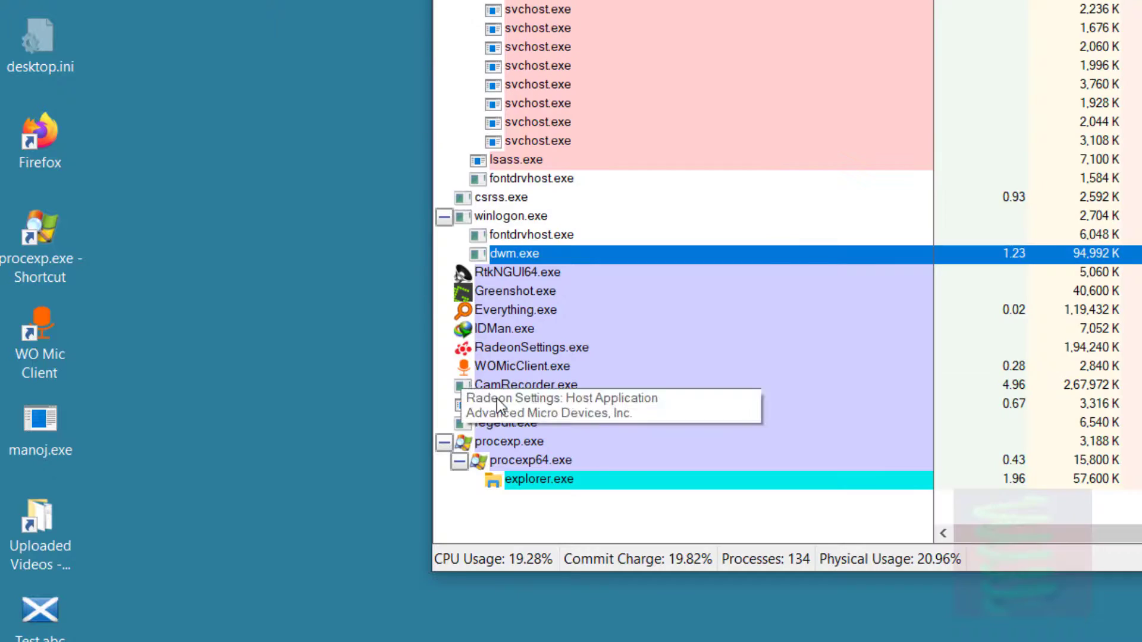
Step: Restart explorer.exe once more in Process Explorer and select Test.abc to check that the custom icon is removed
left_click(534, 479)
right_click(533, 480)
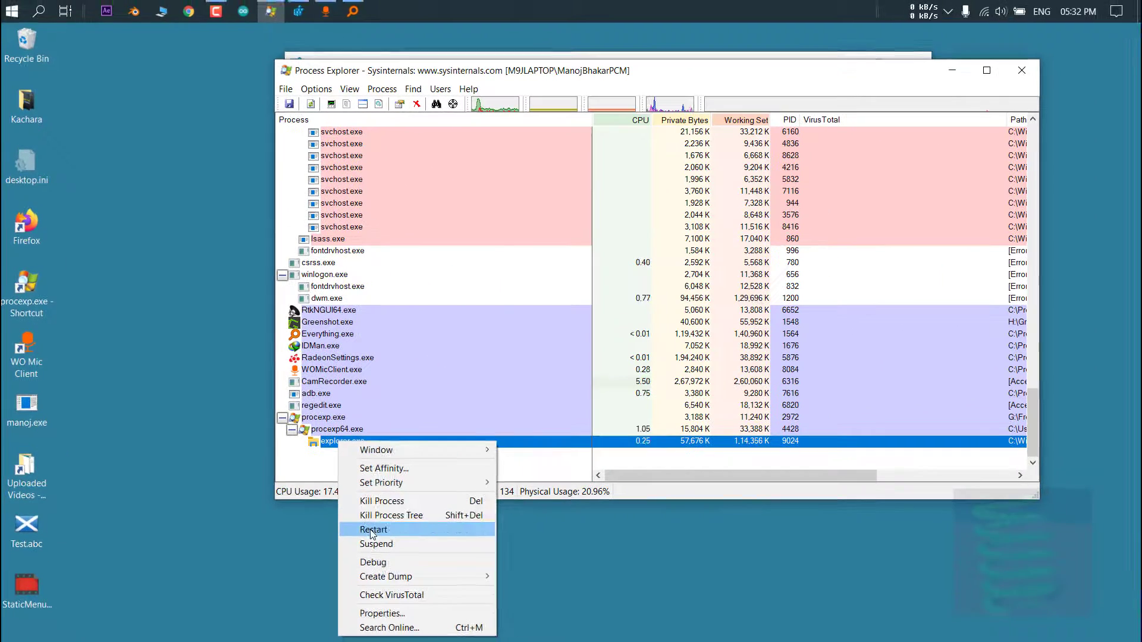
left_click(372, 530)
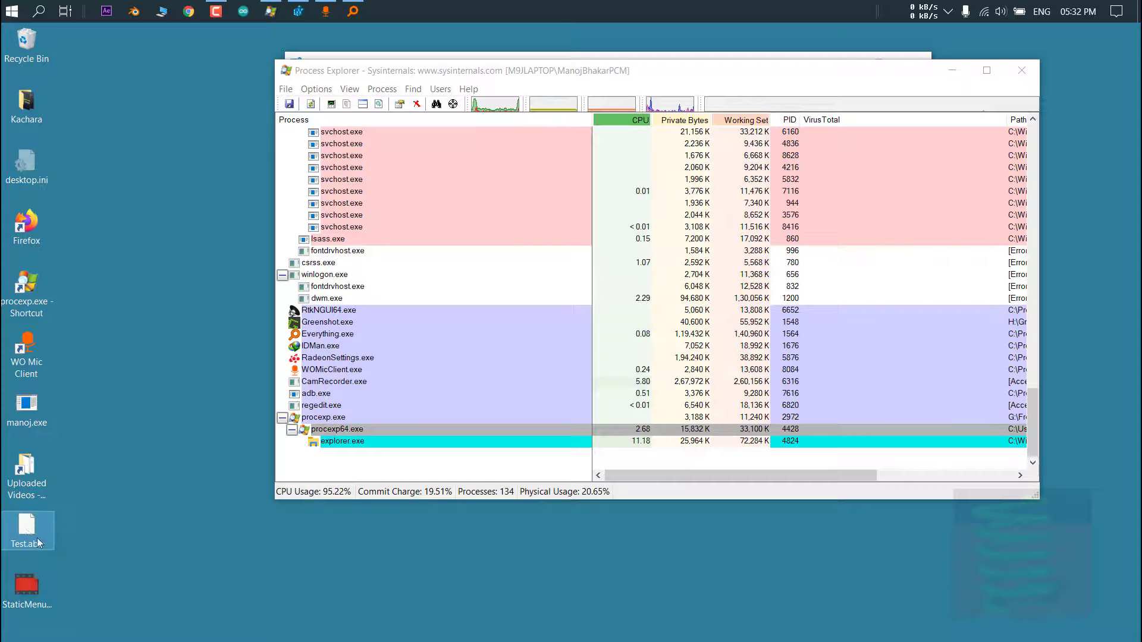
left_click(41, 530)
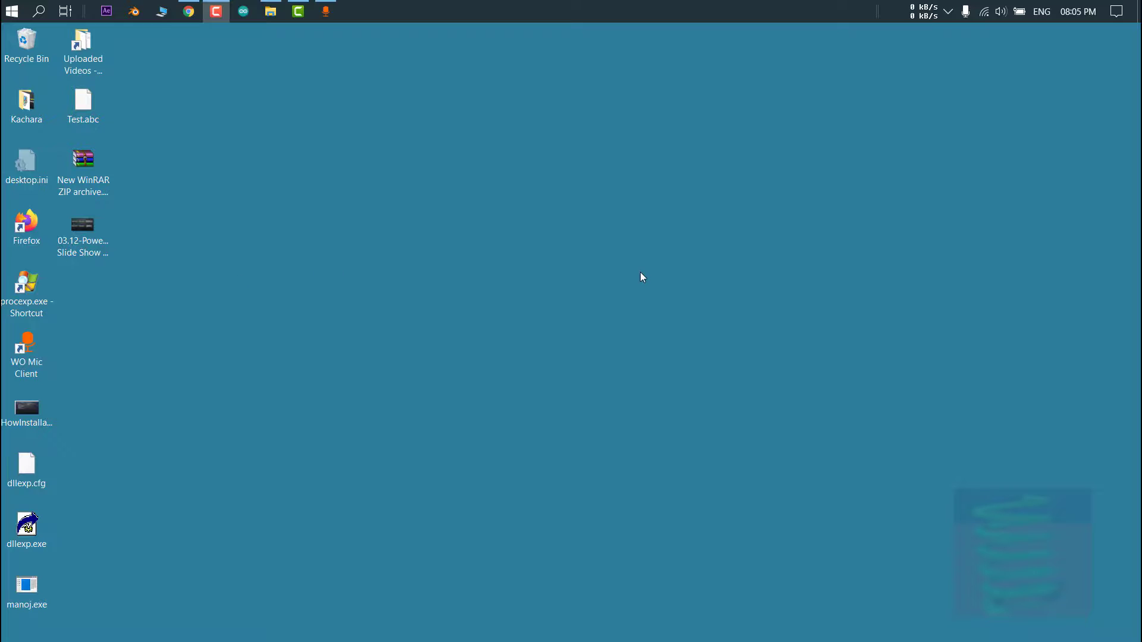
Step: Open the folder D:\Foxit Reader\Shell Extensions in File Explorer
left_click(161, 12)
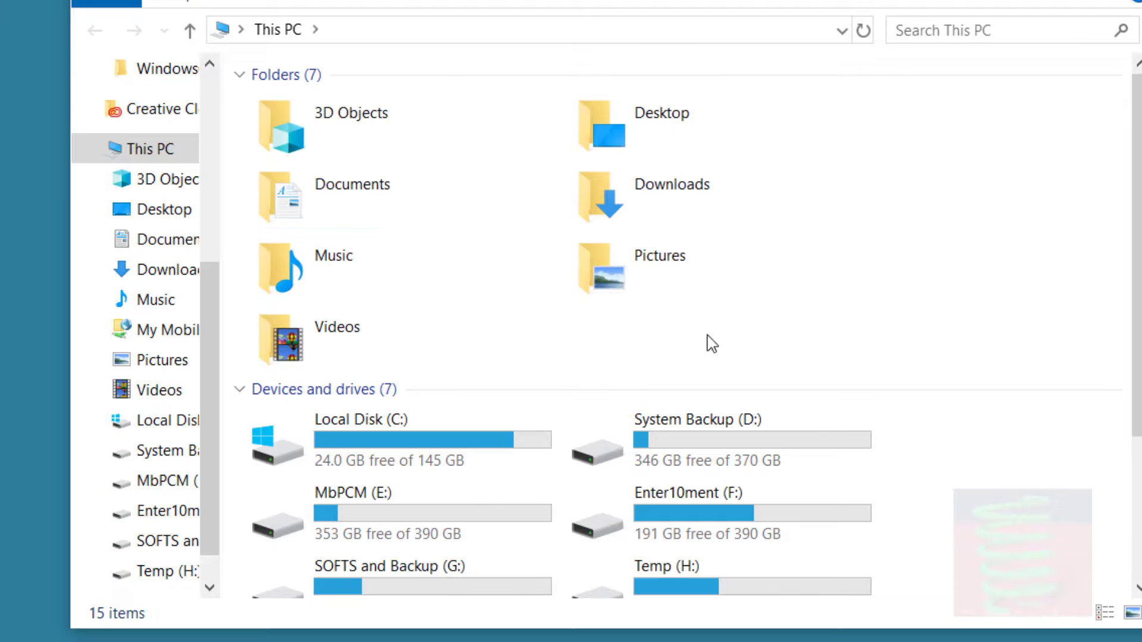
scroll(714, 342, "down", 2)
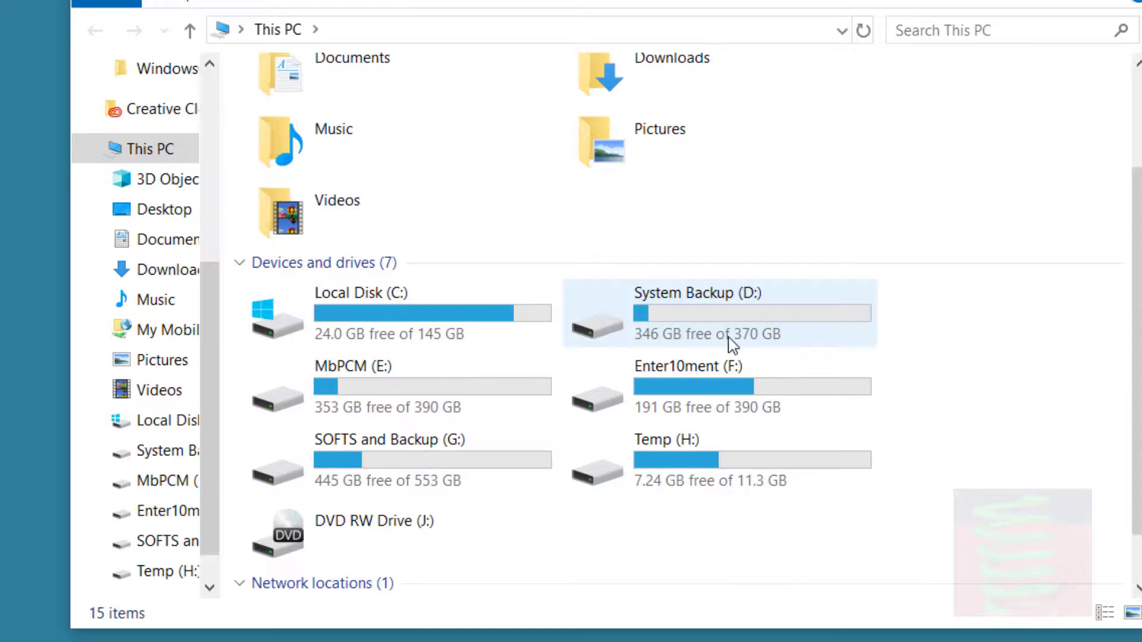
double_click(770, 334)
double_click(771, 168)
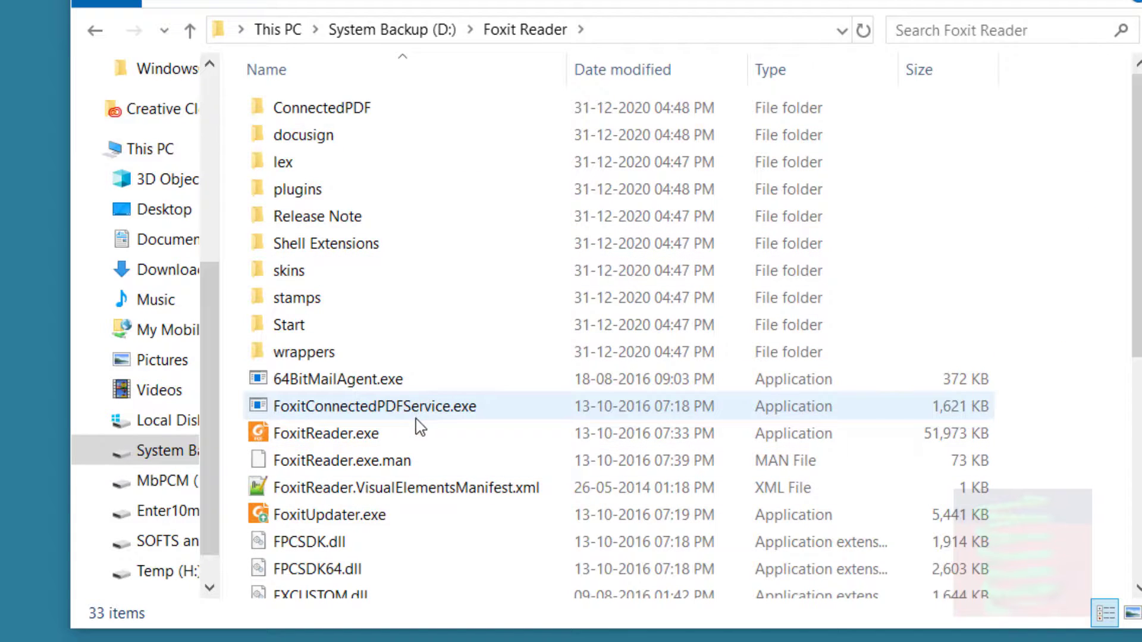
double_click(340, 249)
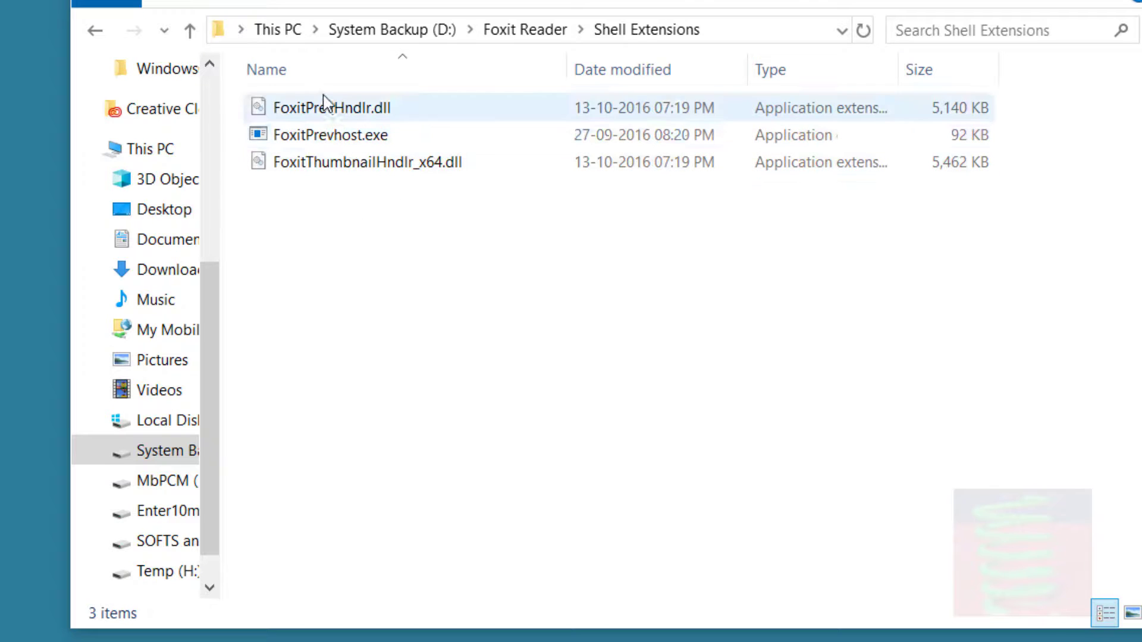
Step: Select FoxitThumbnailHndlr_x64.dll, look at the WinRAR ZIP archive on the desktop, and reselect the DLL
left_click(322, 172)
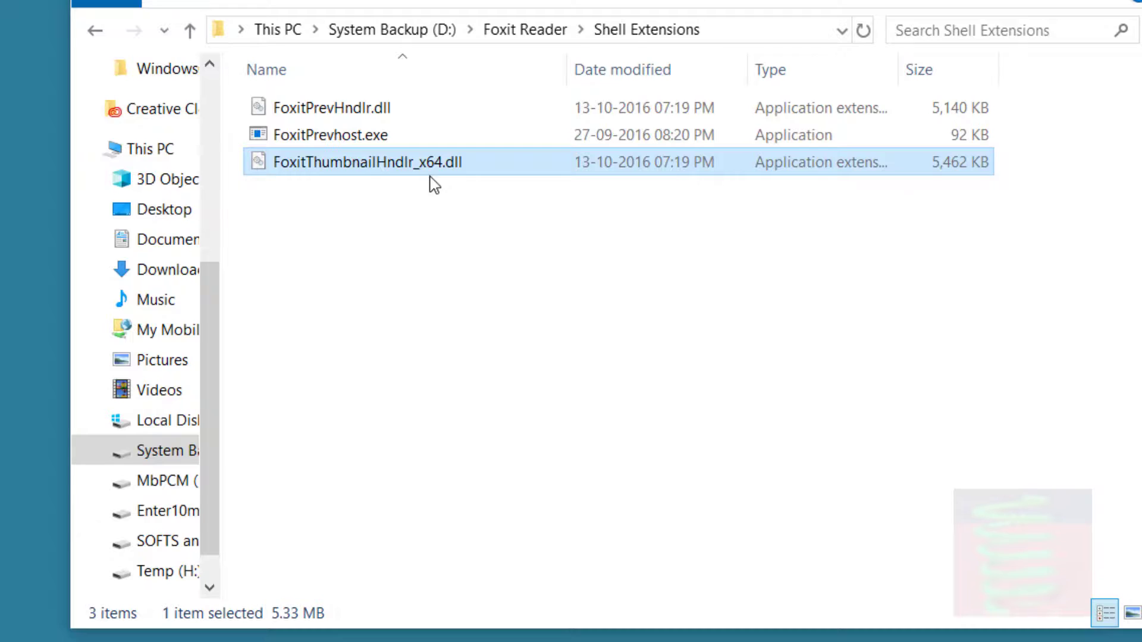
left_click(277, 245)
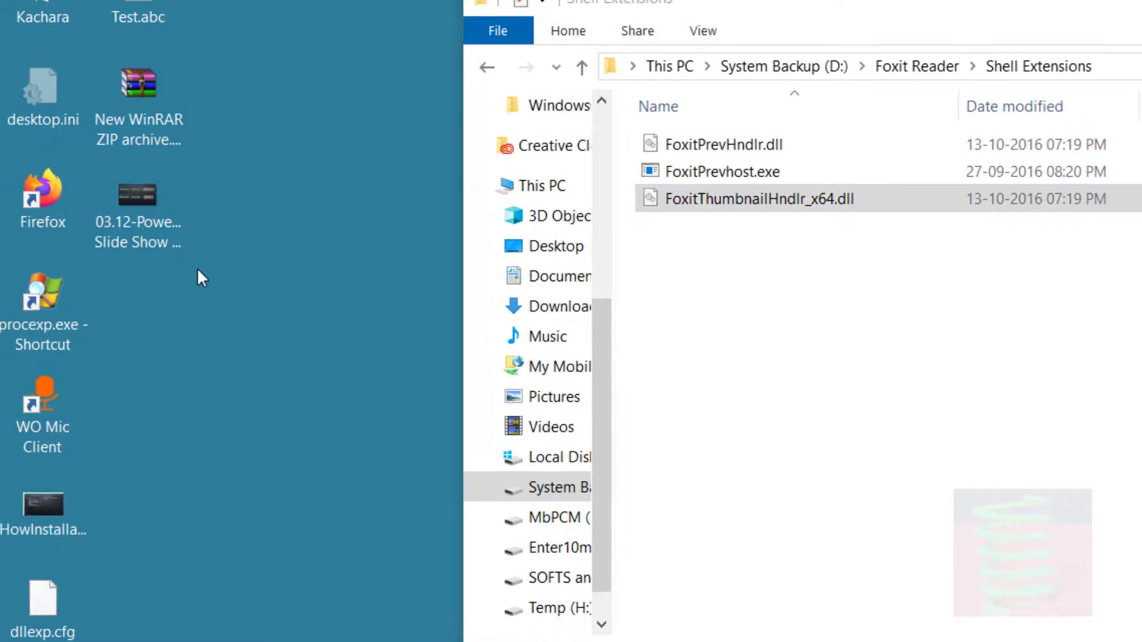
left_click(162, 92)
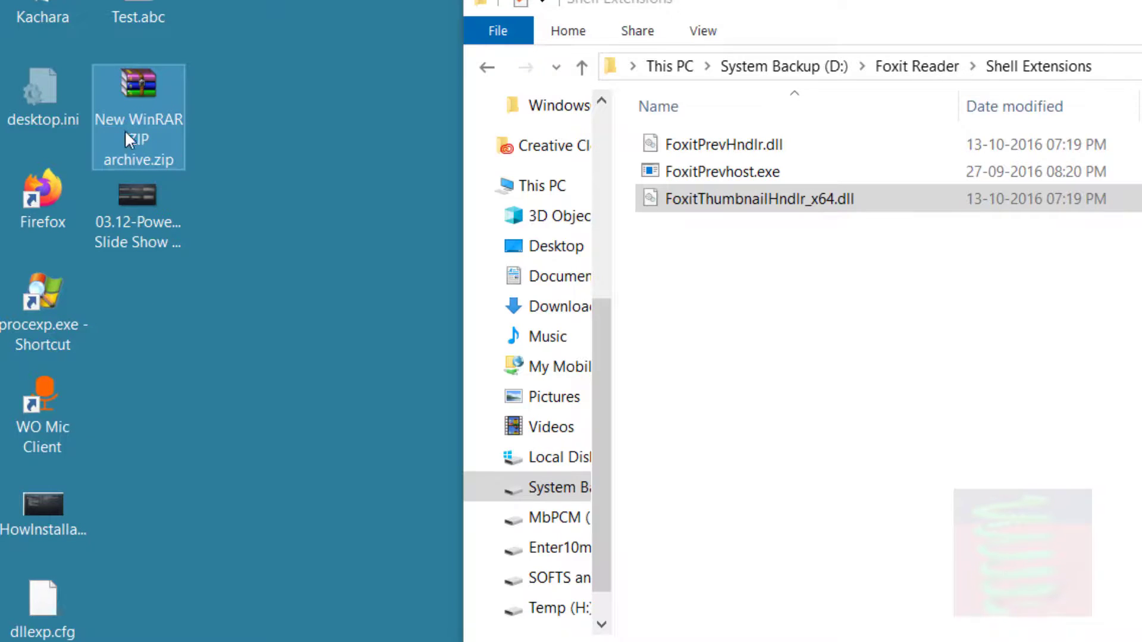
left_click(761, 200)
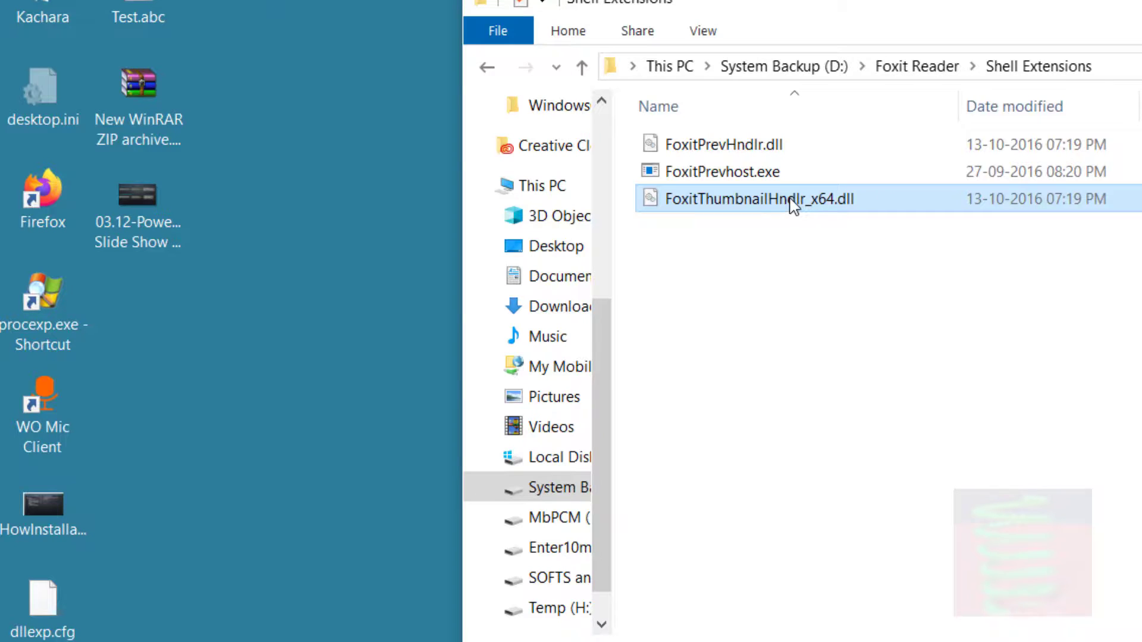
Step: Open a command prompt in the Shell Extensions folder and move its window below the file list
left_click(1111, 69)
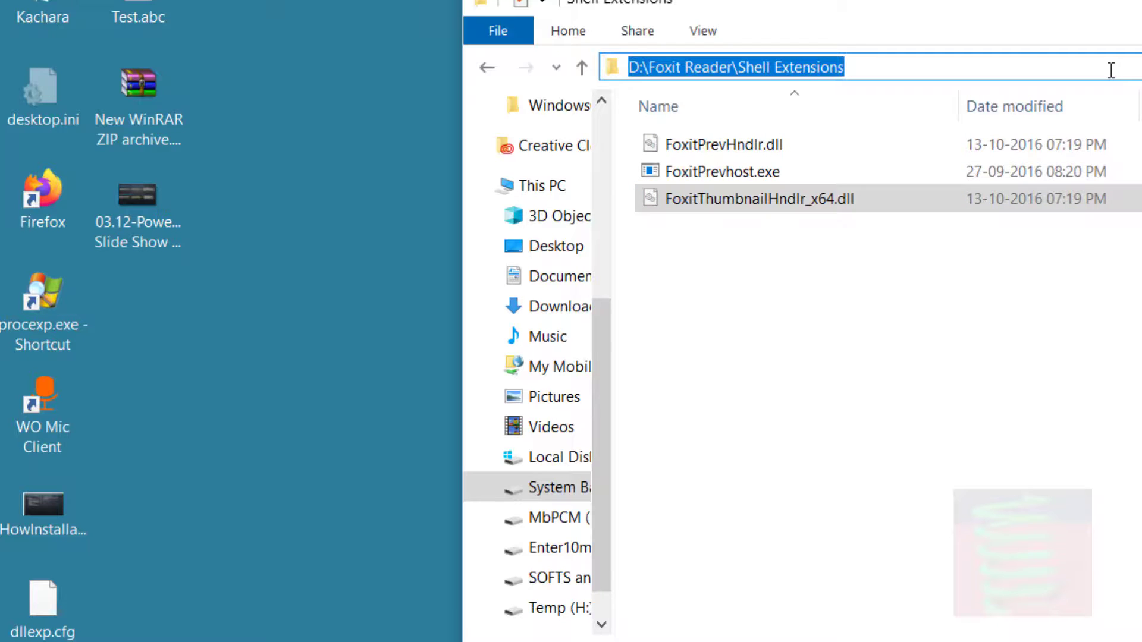
type("cmd")
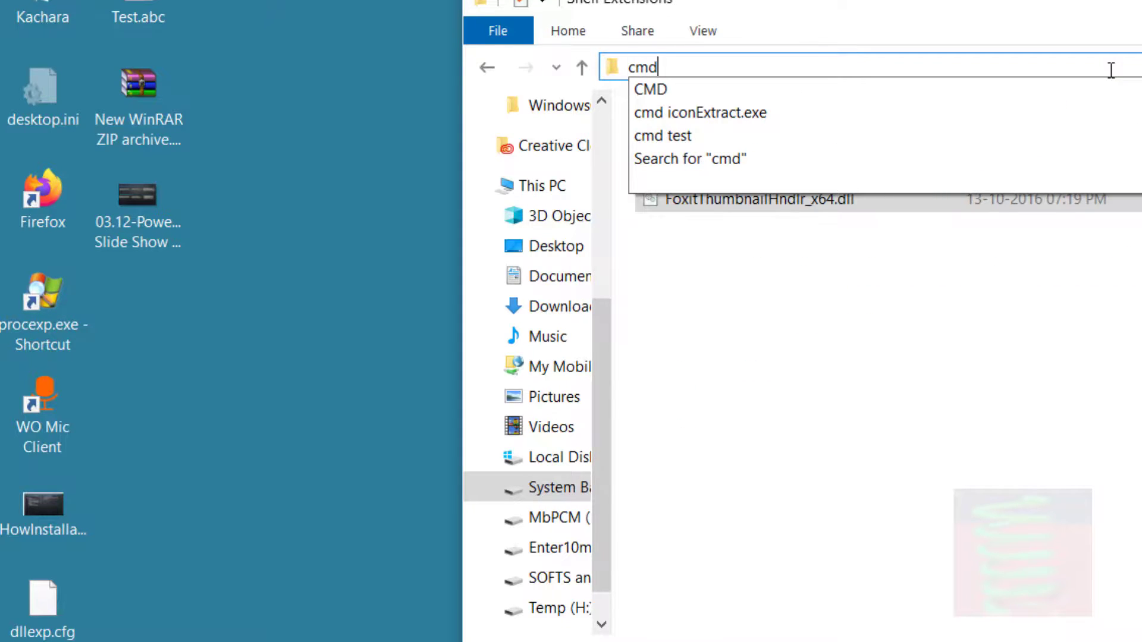
key("Return")
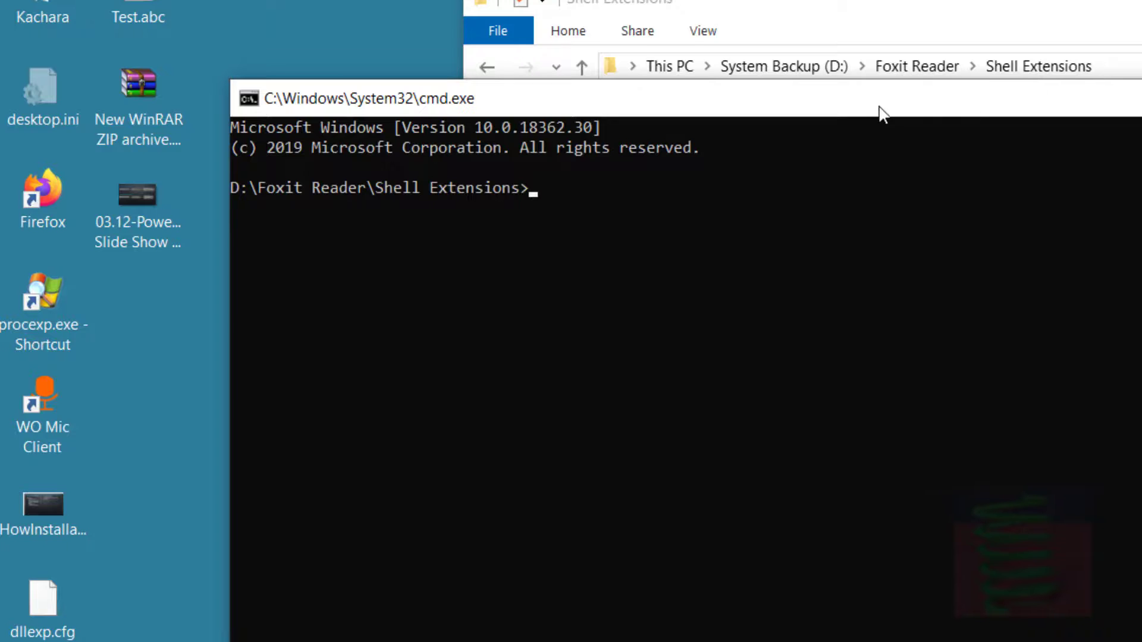
left_click_drag(831, 109, 1082, 276)
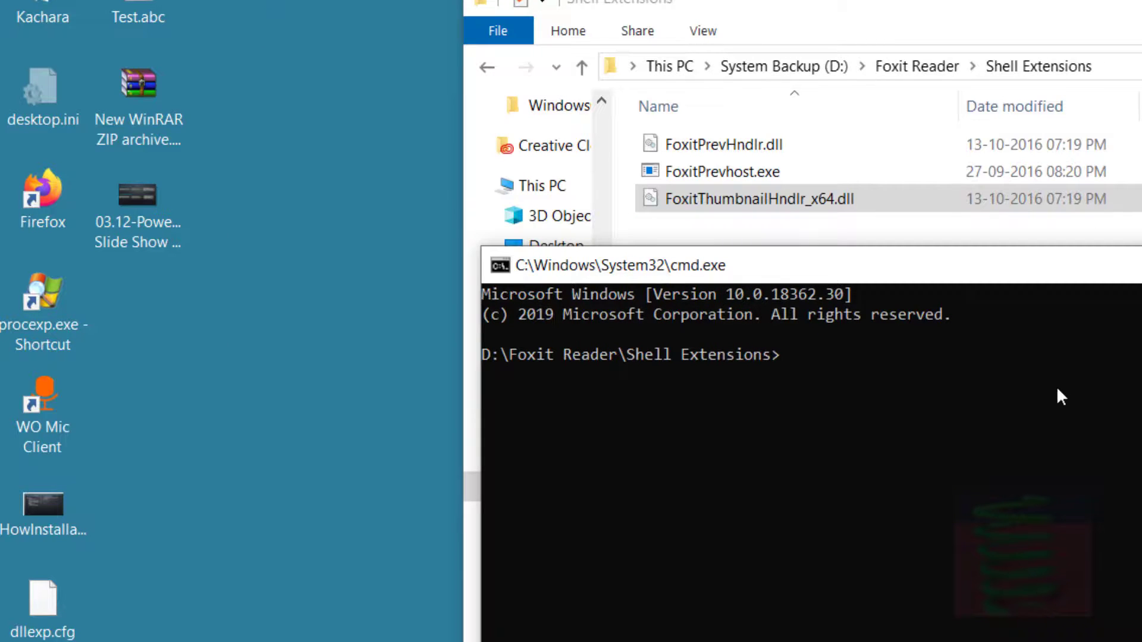
Step: Register the thumbnail handler by running regsvr32.exe FoxitThumbnailHndlr_x64.dll in the command prompt, and dismiss the result message
type("regsvr32")
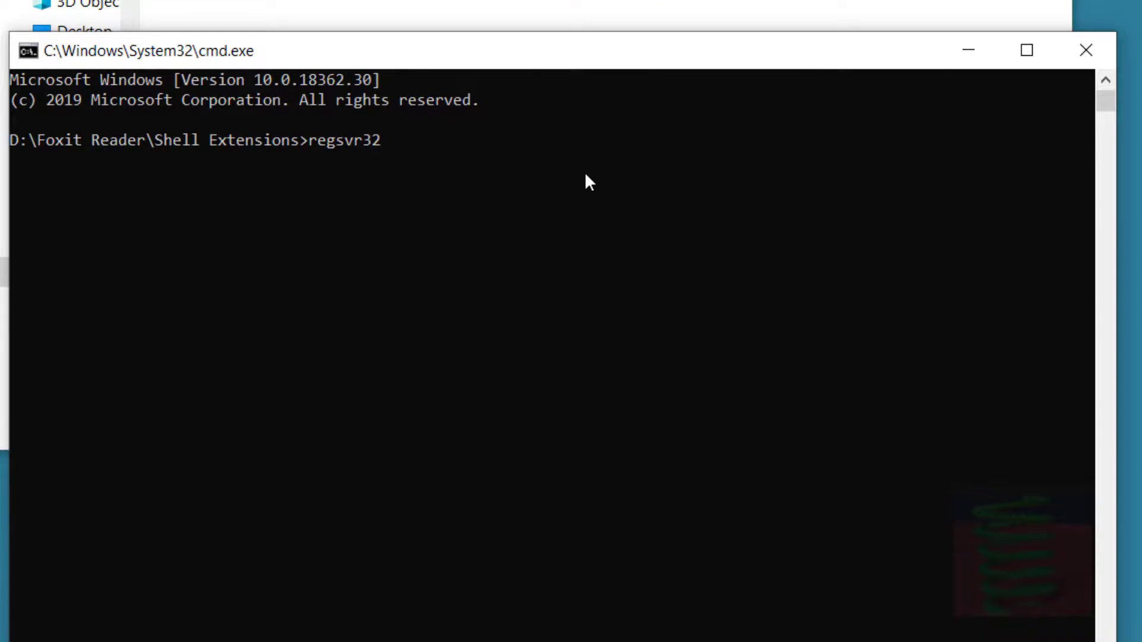
type(".exe")
type("Foxit")
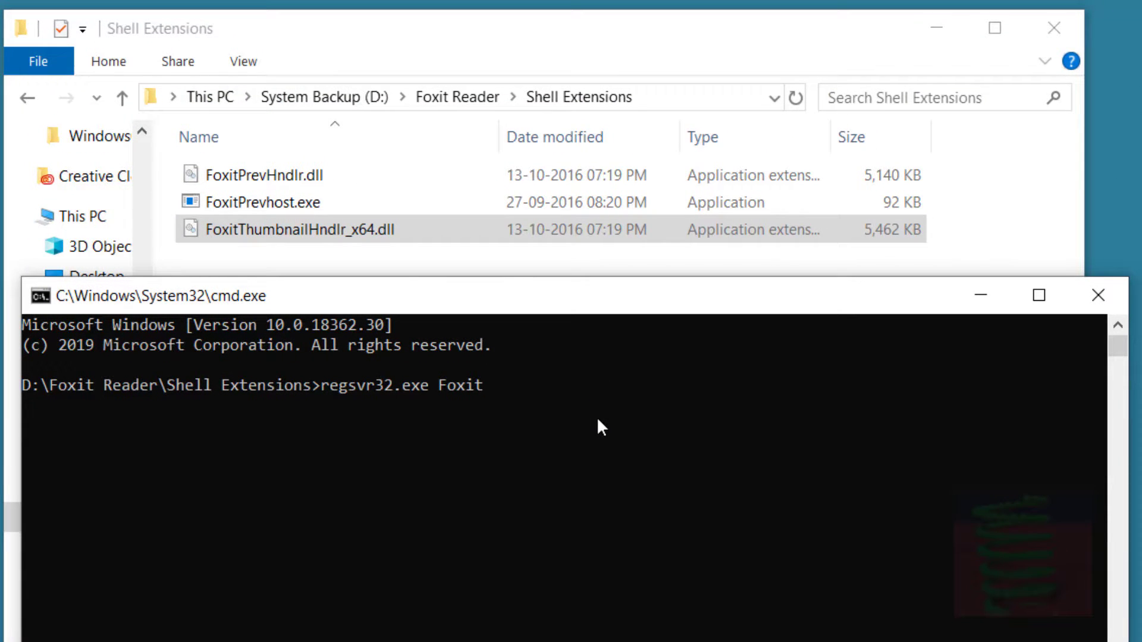
key("Tab")
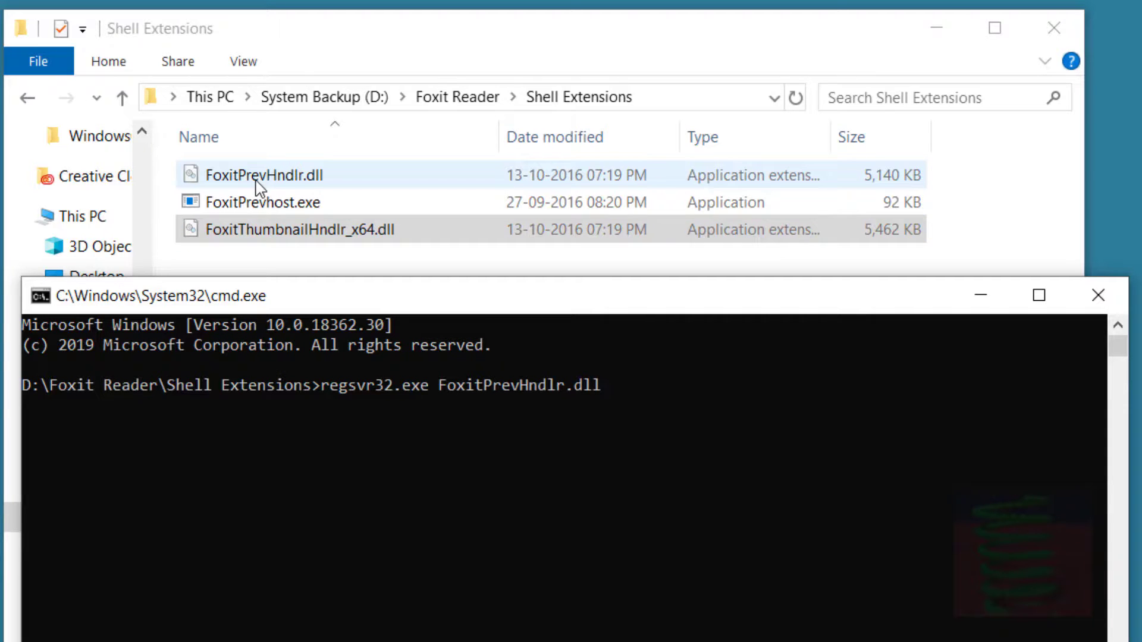
key("Tab")
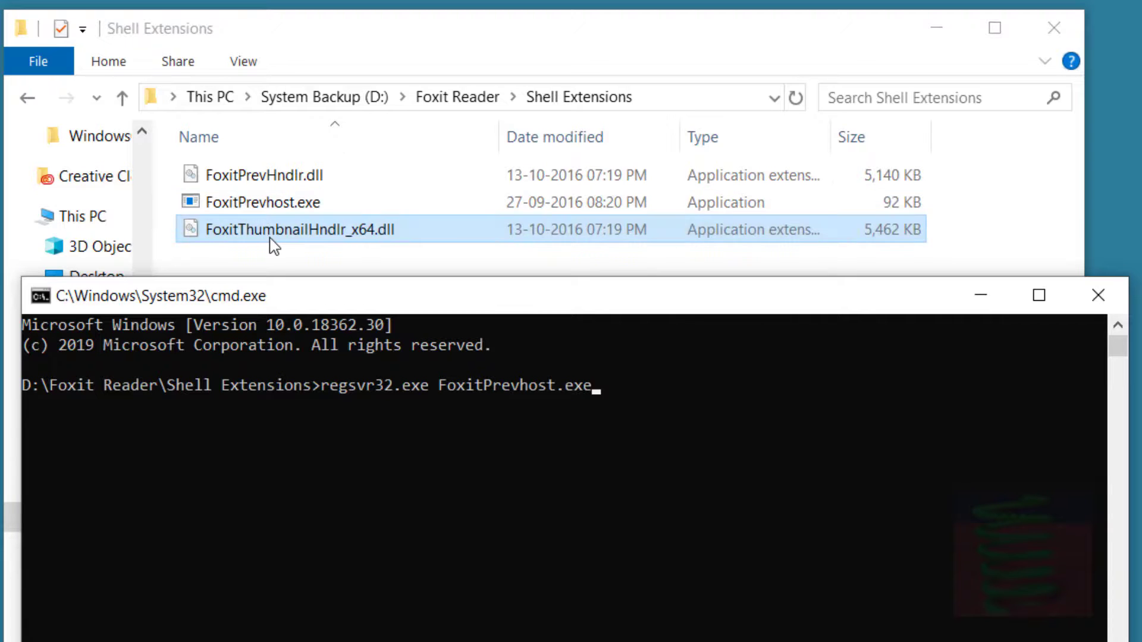
key("Tab")
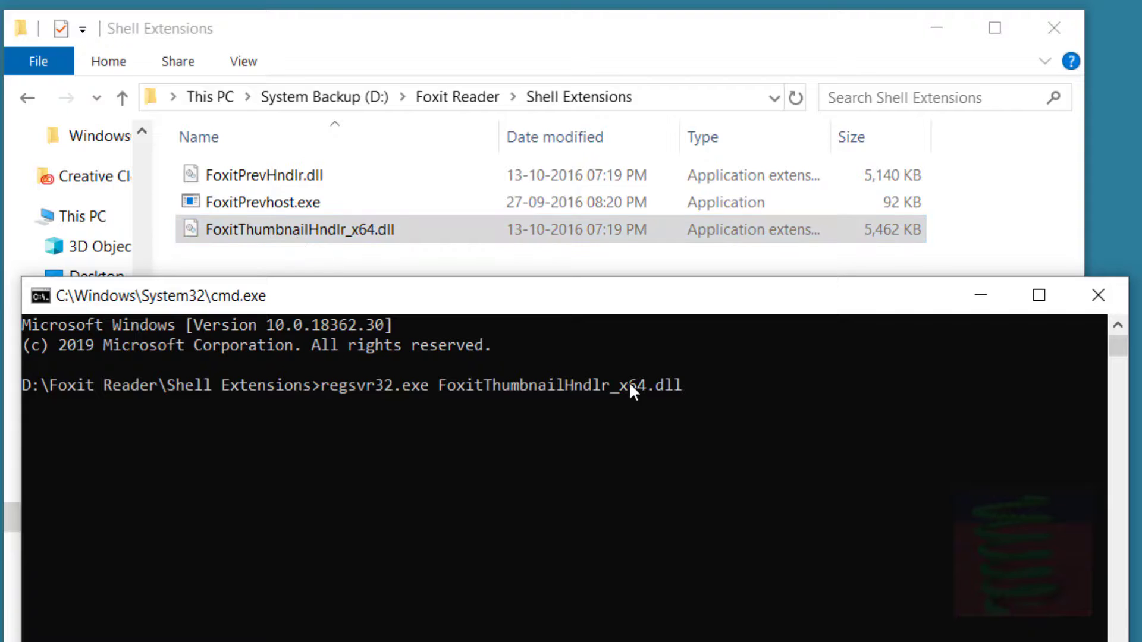
left_click_drag(322, 388, 675, 384)
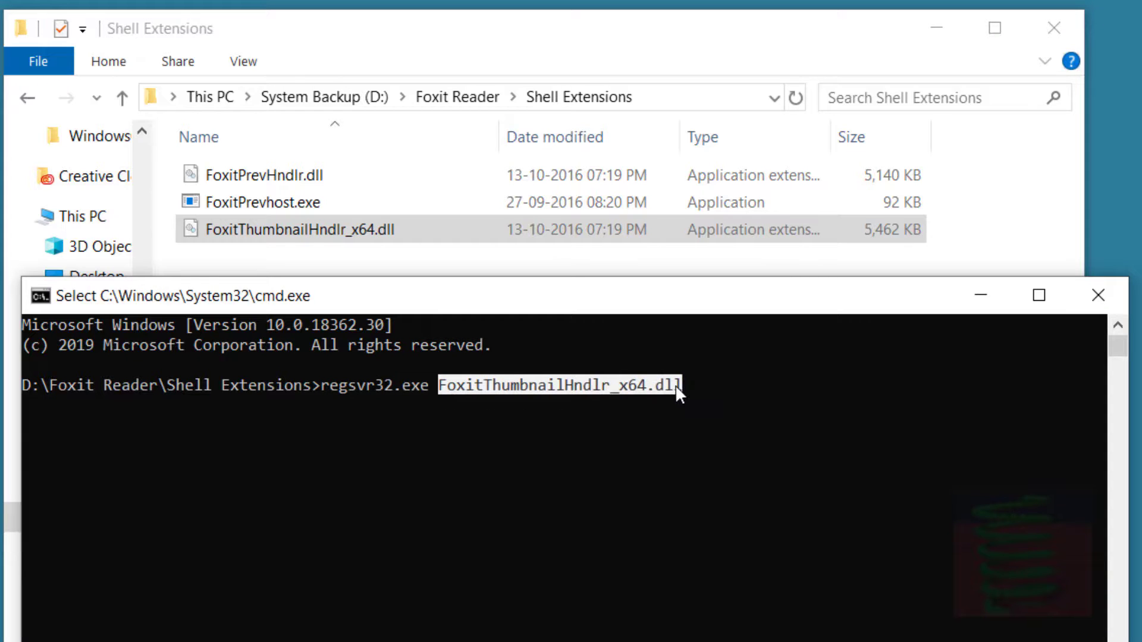
left_click(734, 421)
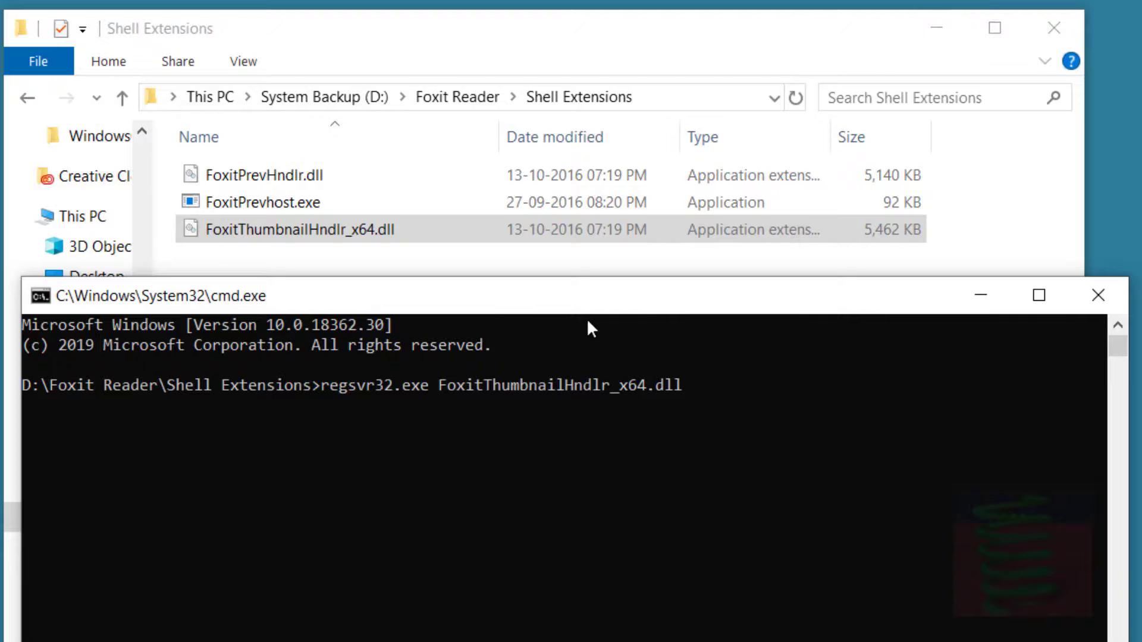
mouse_move(591, 306)
left_mouse_down()
mouse_move(395, 520)
mouse_move(583, 257)
mouse_move(604, 315)
left_mouse_up()
key("Return")
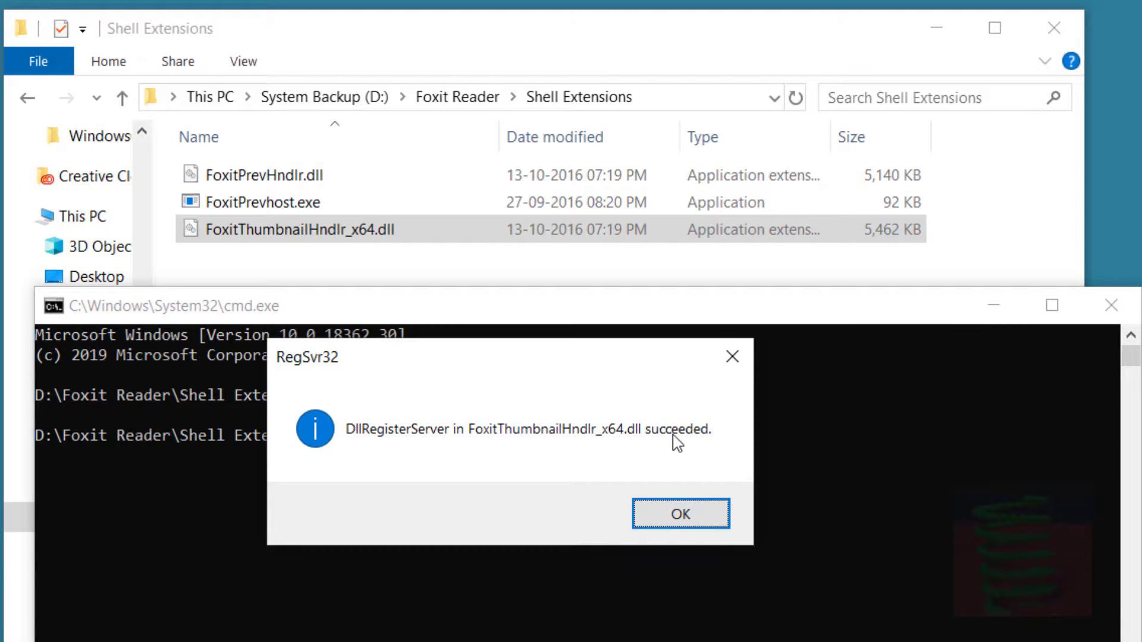
left_click(680, 516)
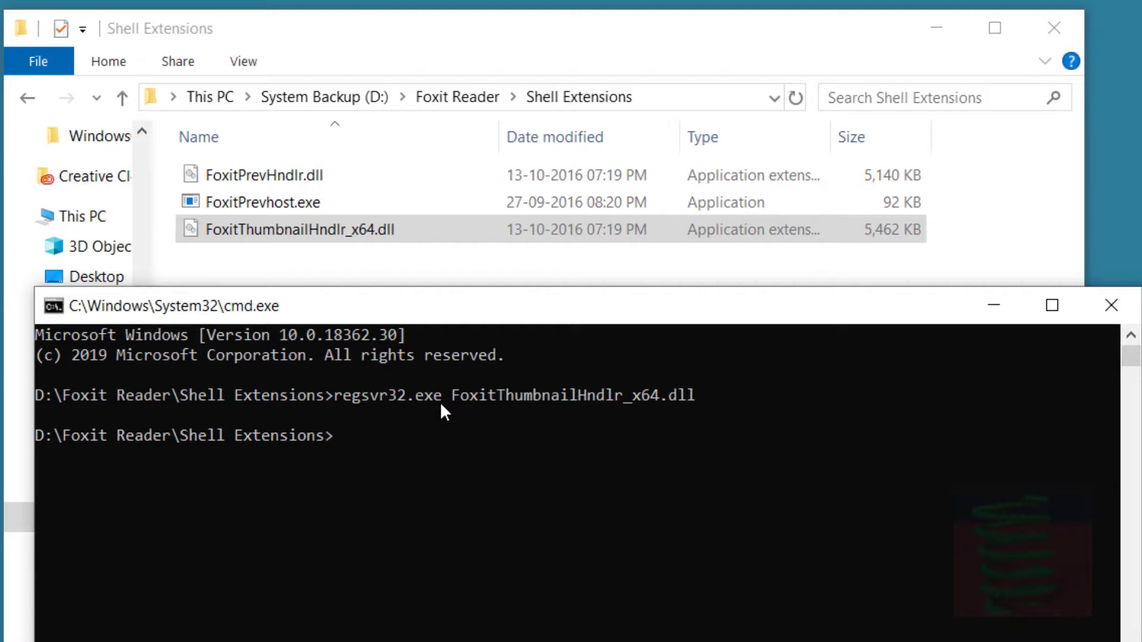
left_click_drag(452, 400, 695, 394)
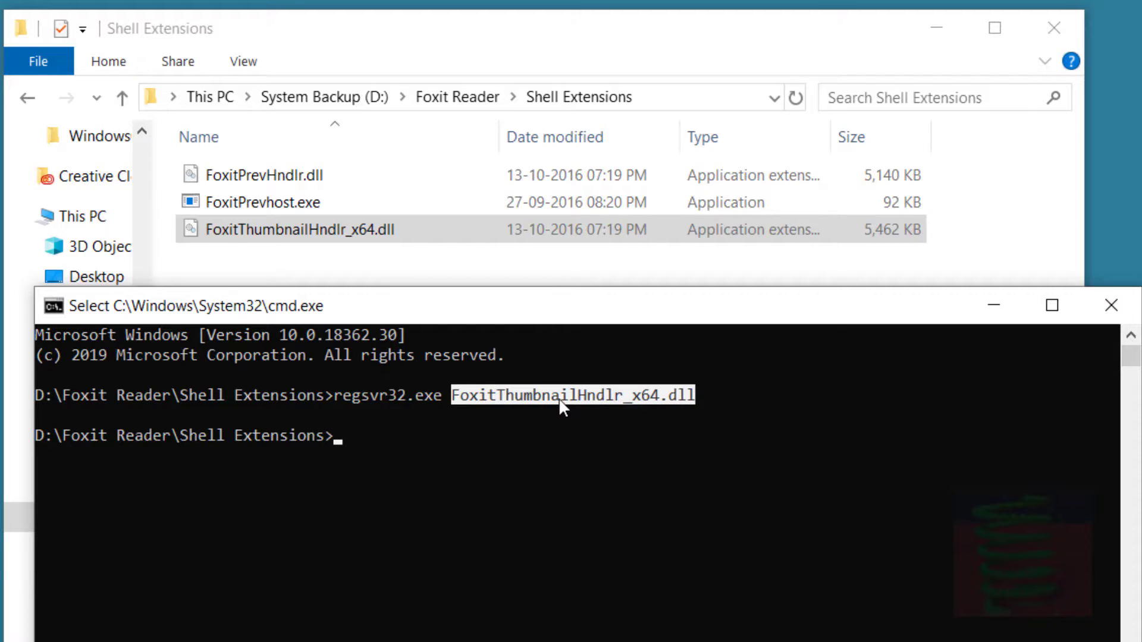
left_click(402, 440)
left_click(348, 436)
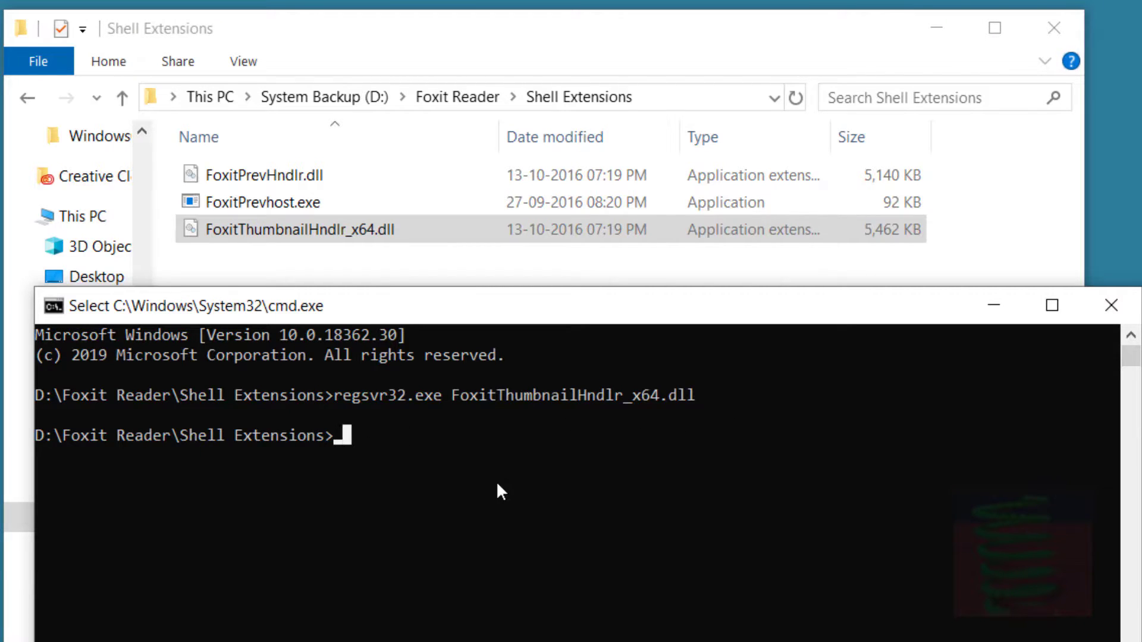
key("Escape")
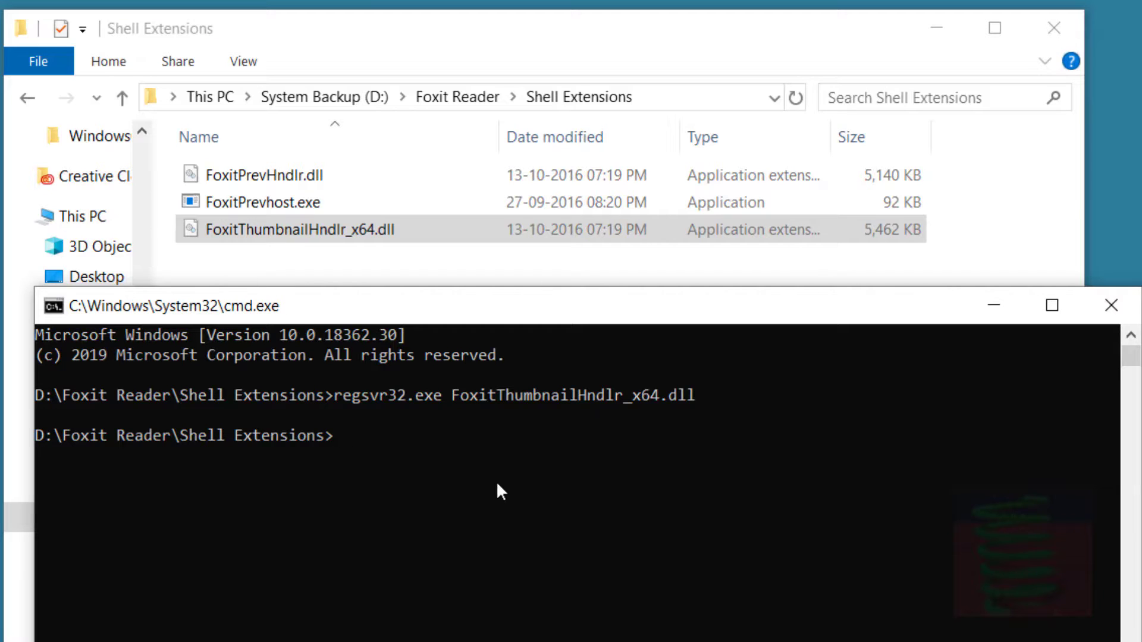
Step: Unregister the thumbnail handler by running regsvr32.exe /u FoxitThumbnailHndlr_x64.dll, and dismiss the result message
type("regsvr32.exe ")
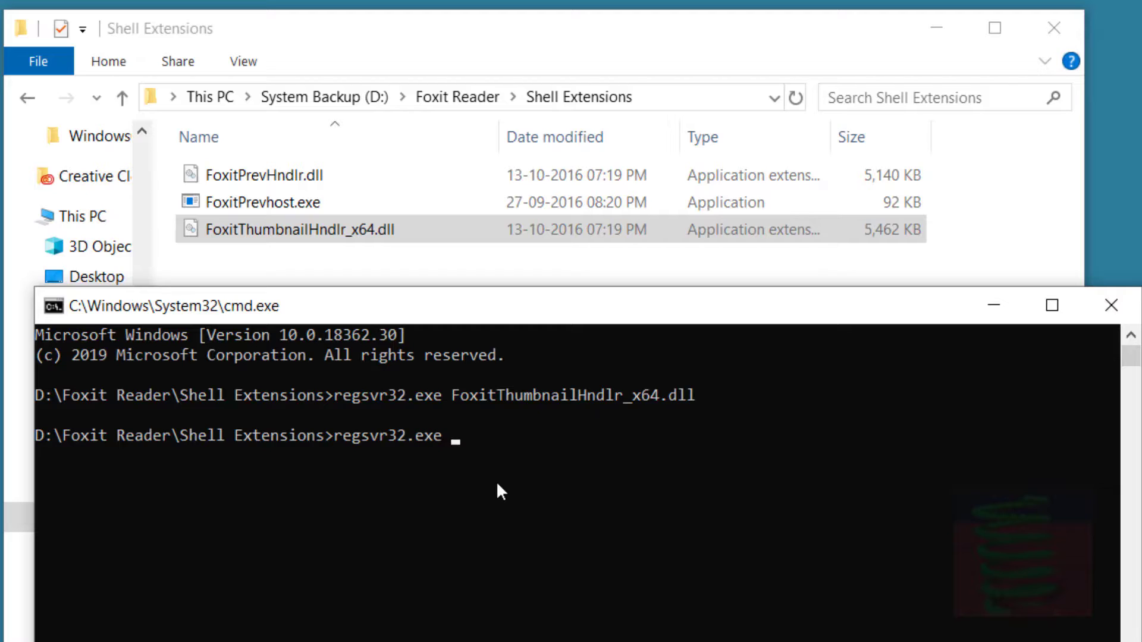
type("/u")
type("foxit")
key("Tab")
key("Tab")
key("Tab")
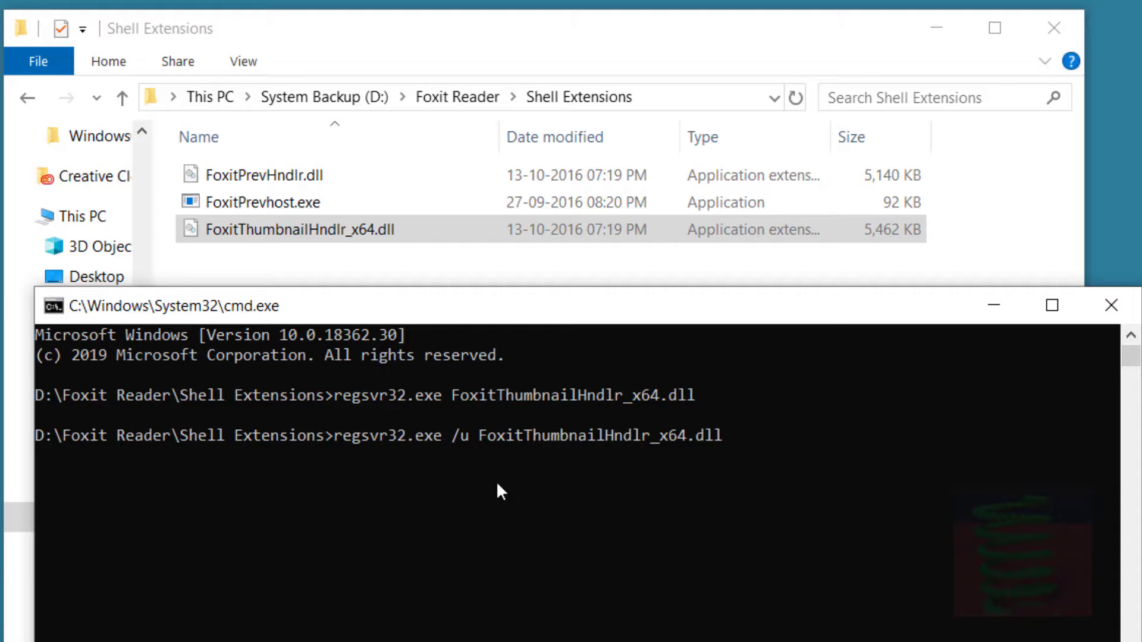
key("Return")
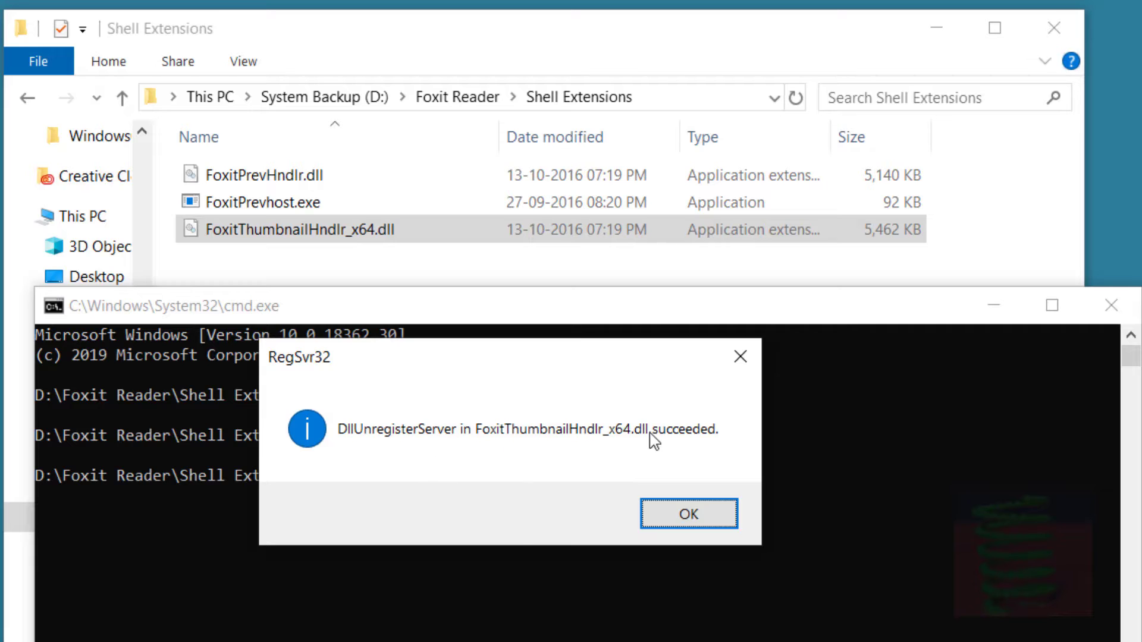
left_click(674, 515)
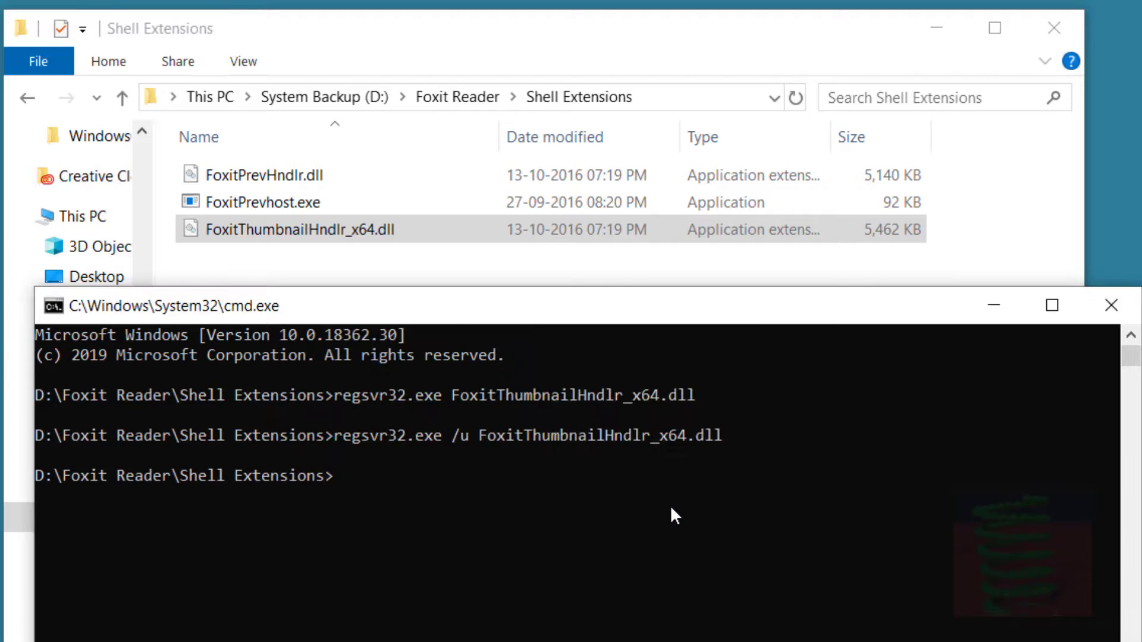